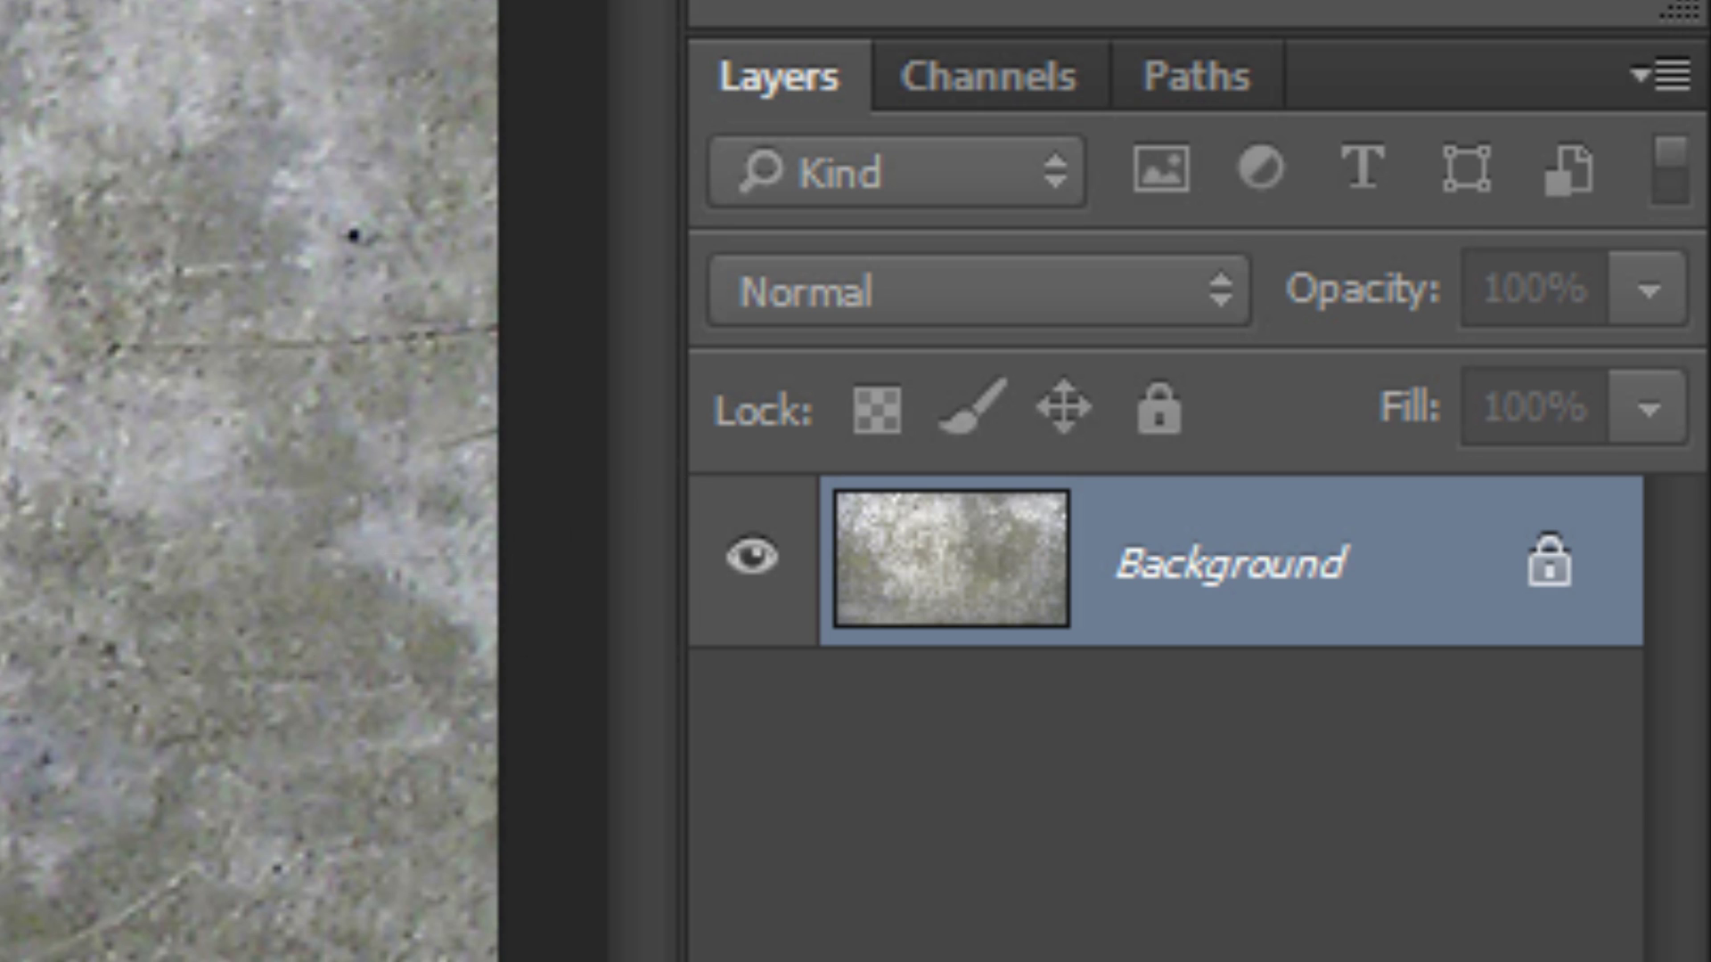
# Step: Hide the duplicated texture layer and reselect the original Background layer
pyautogui.click(752, 562)
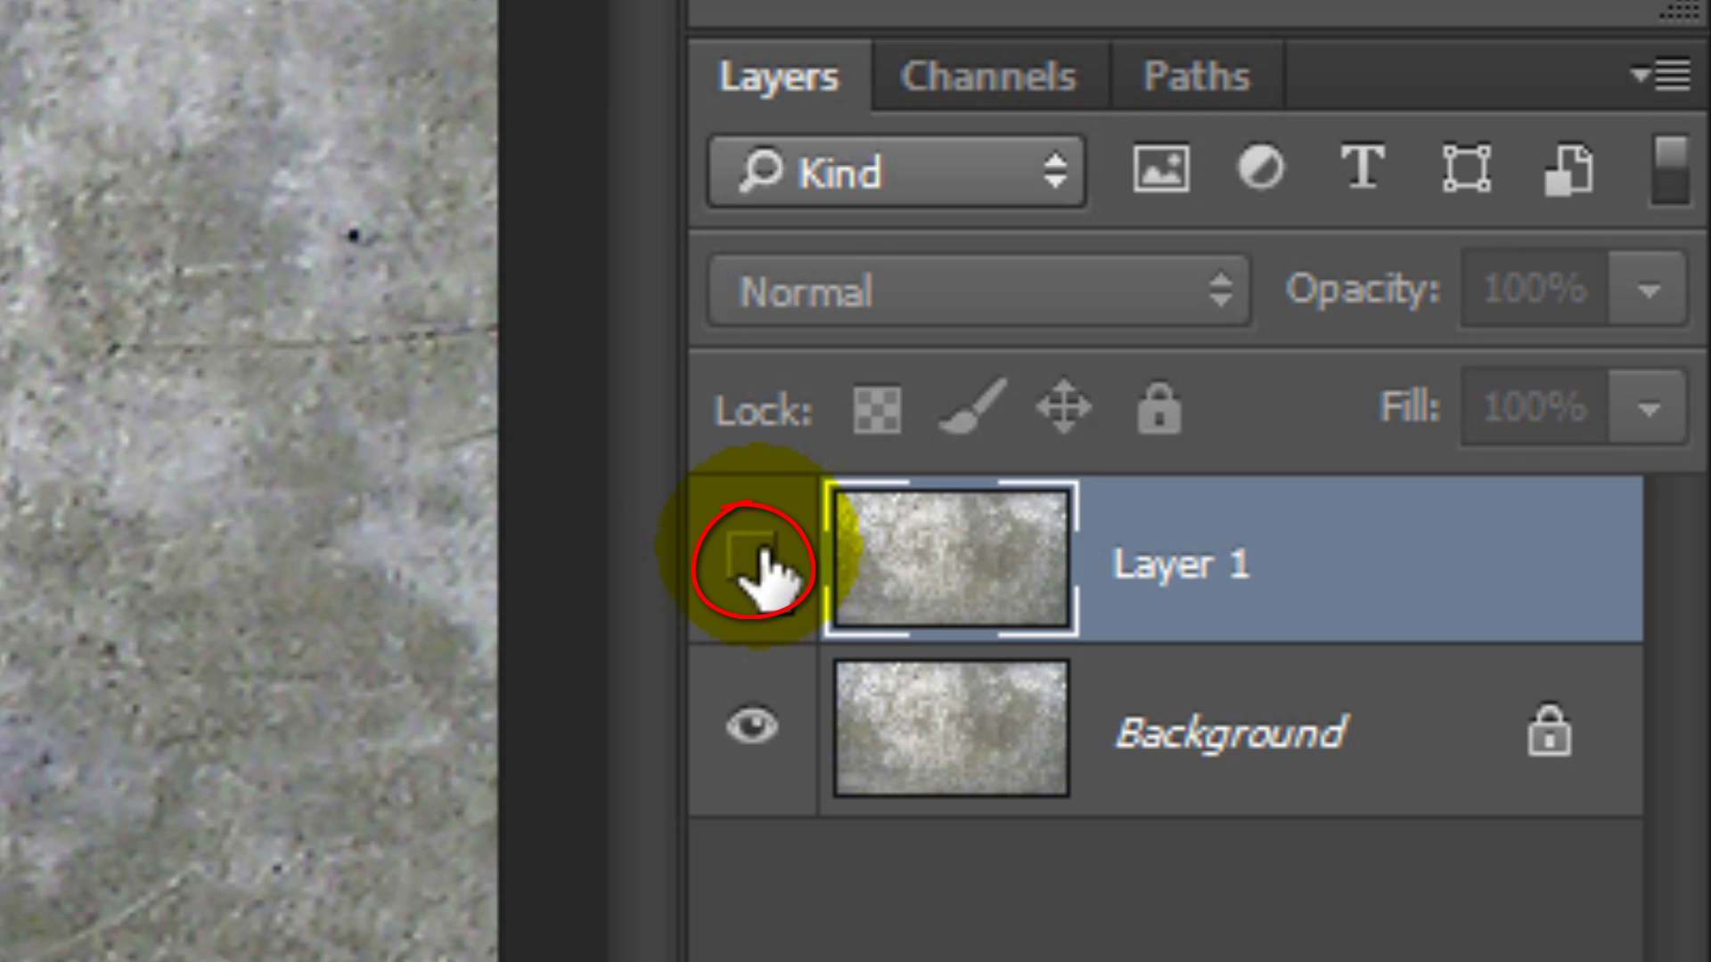
pyautogui.click(954, 726)
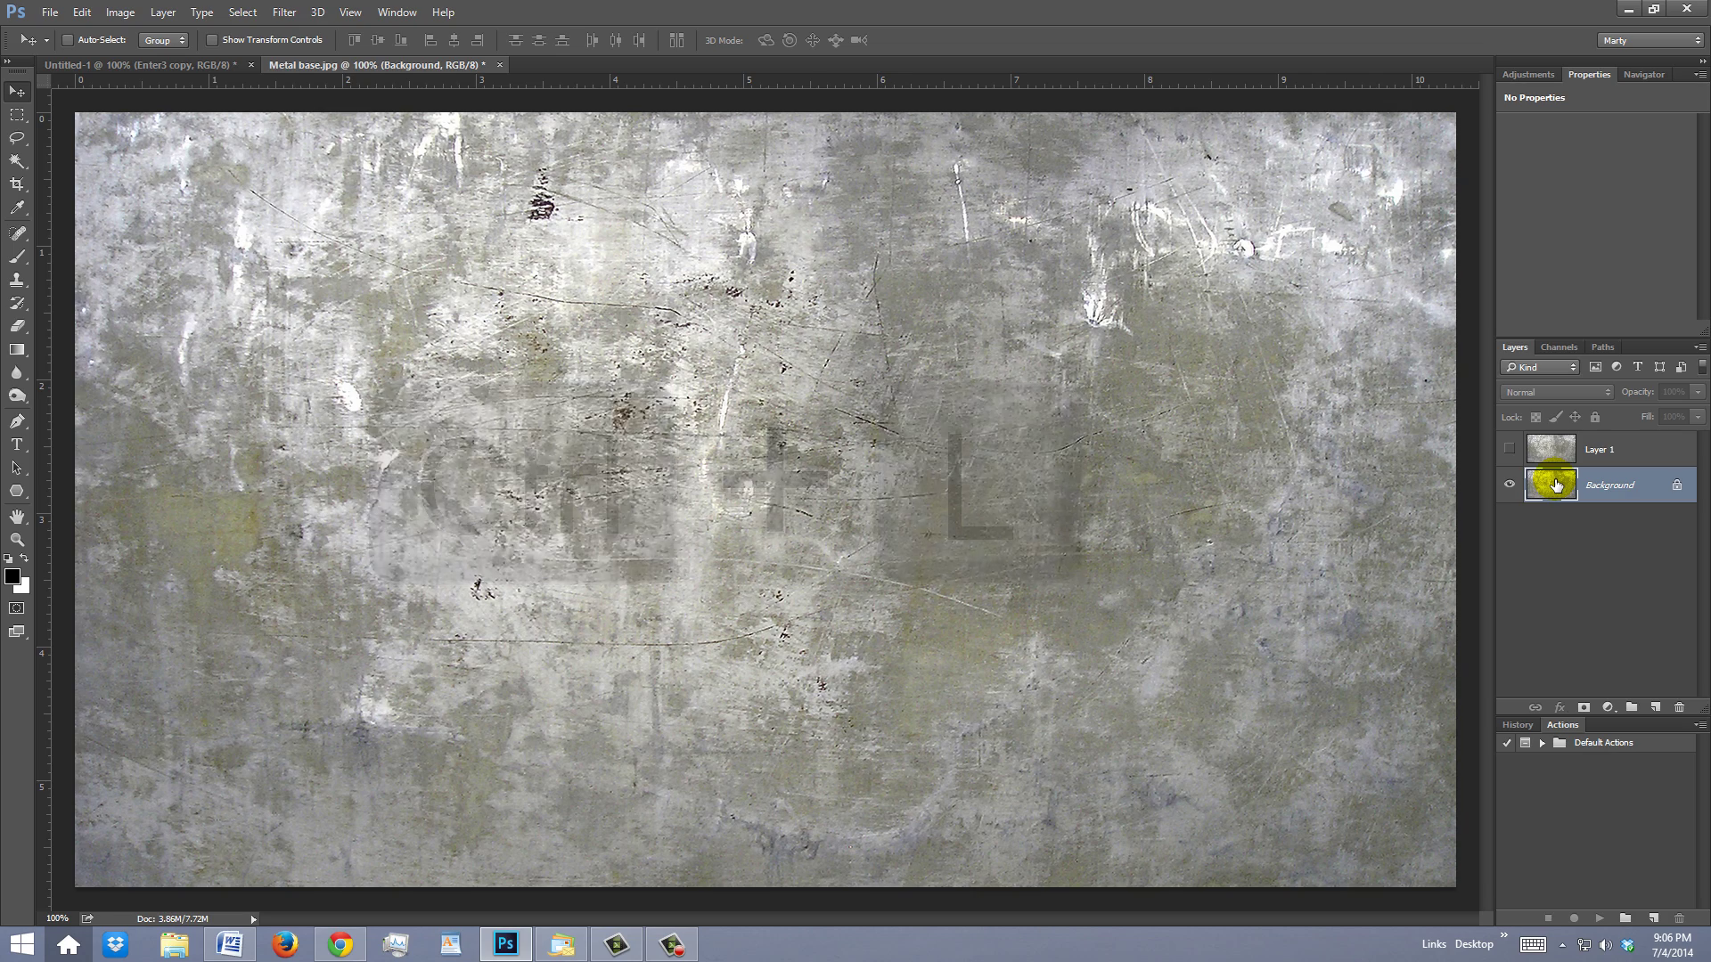
# Step: Darken the Background with Levels: output white 100, input black 90
pyautogui.hotkey('ctrl', 'l')
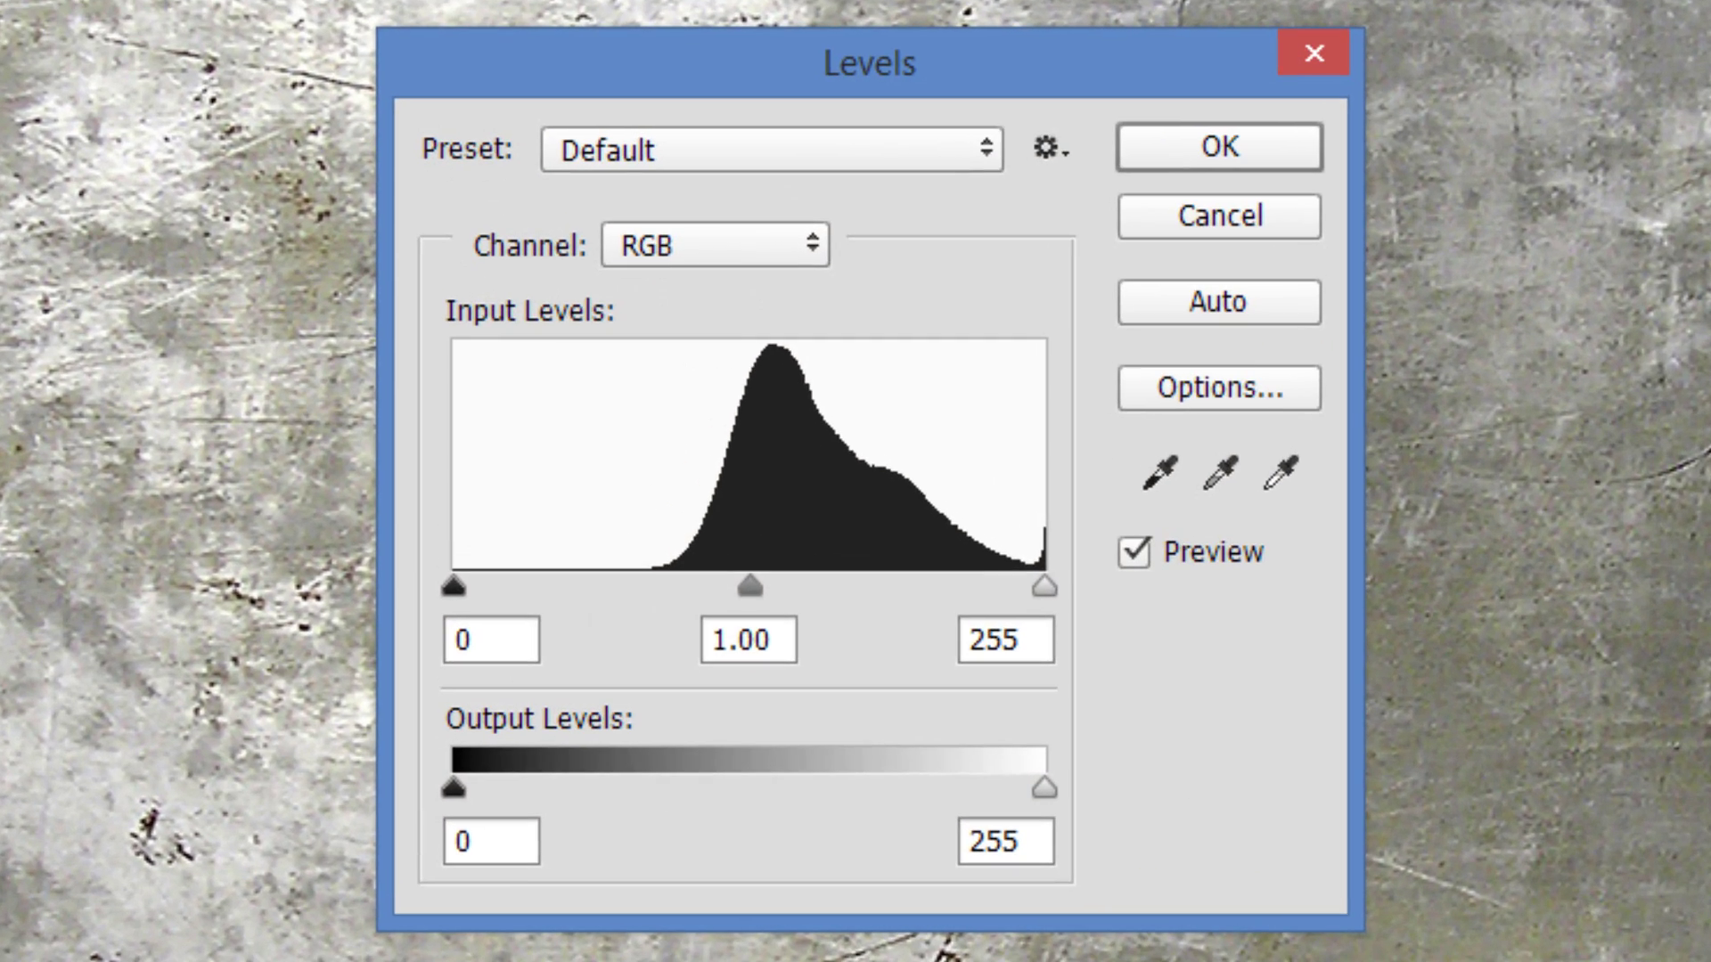
pyautogui.doubleClick(1047, 843)
pyautogui.write('100')
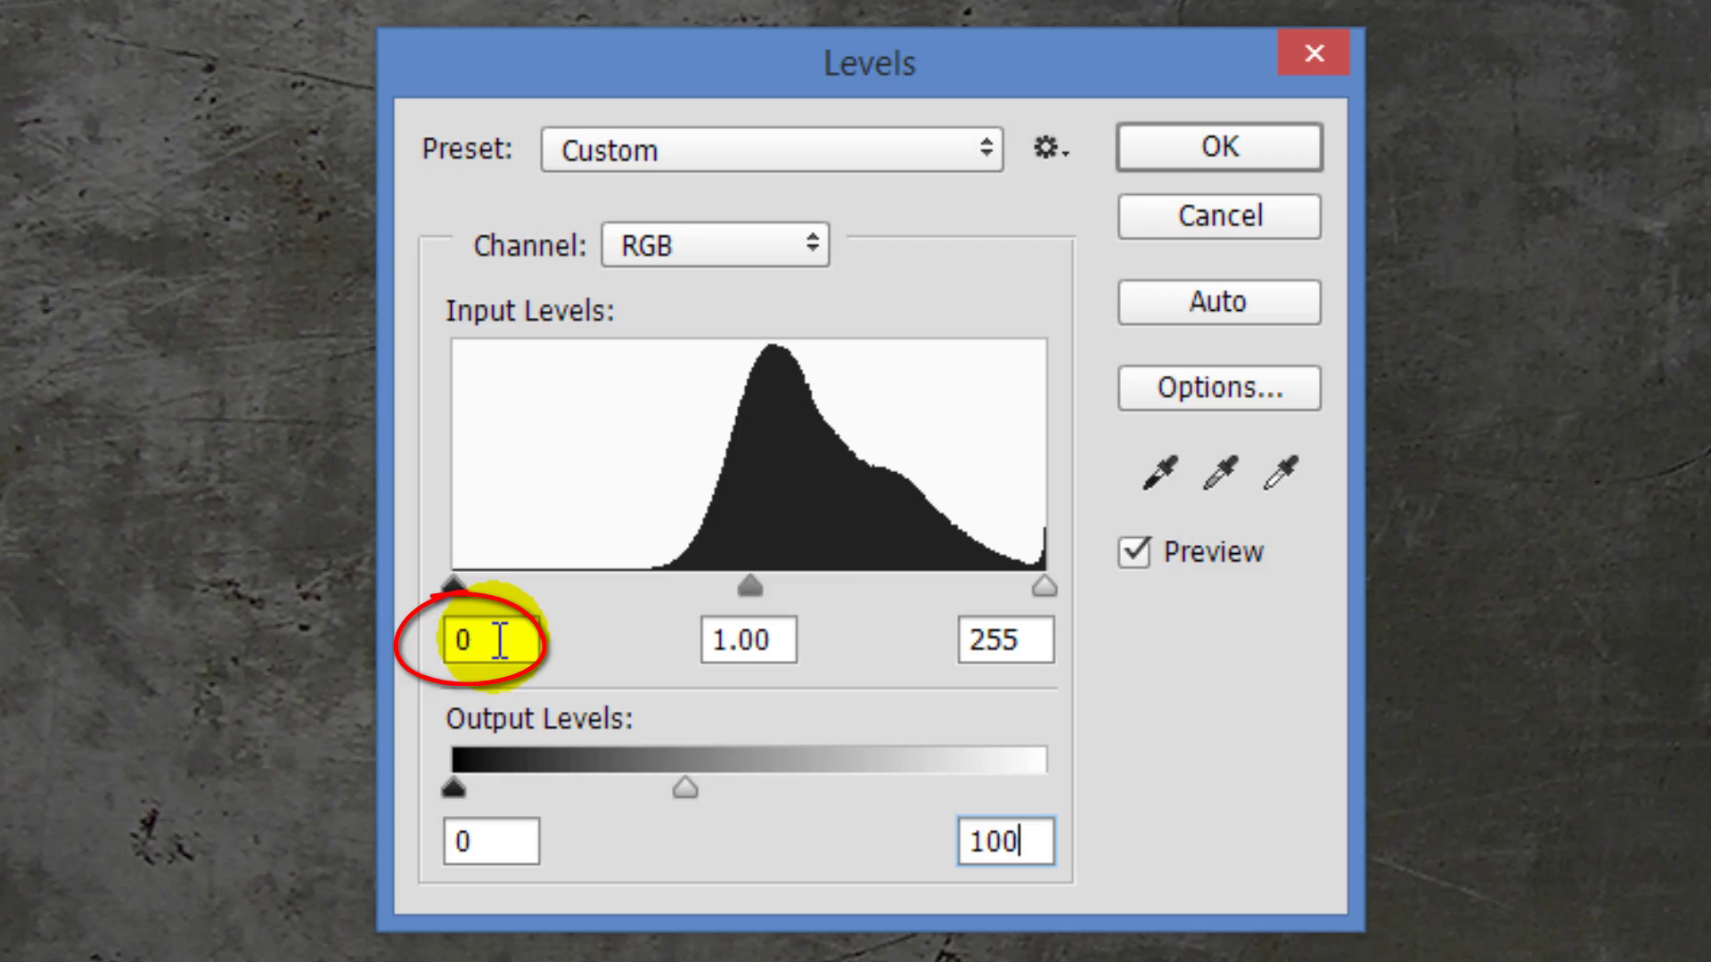
pyautogui.write('90')
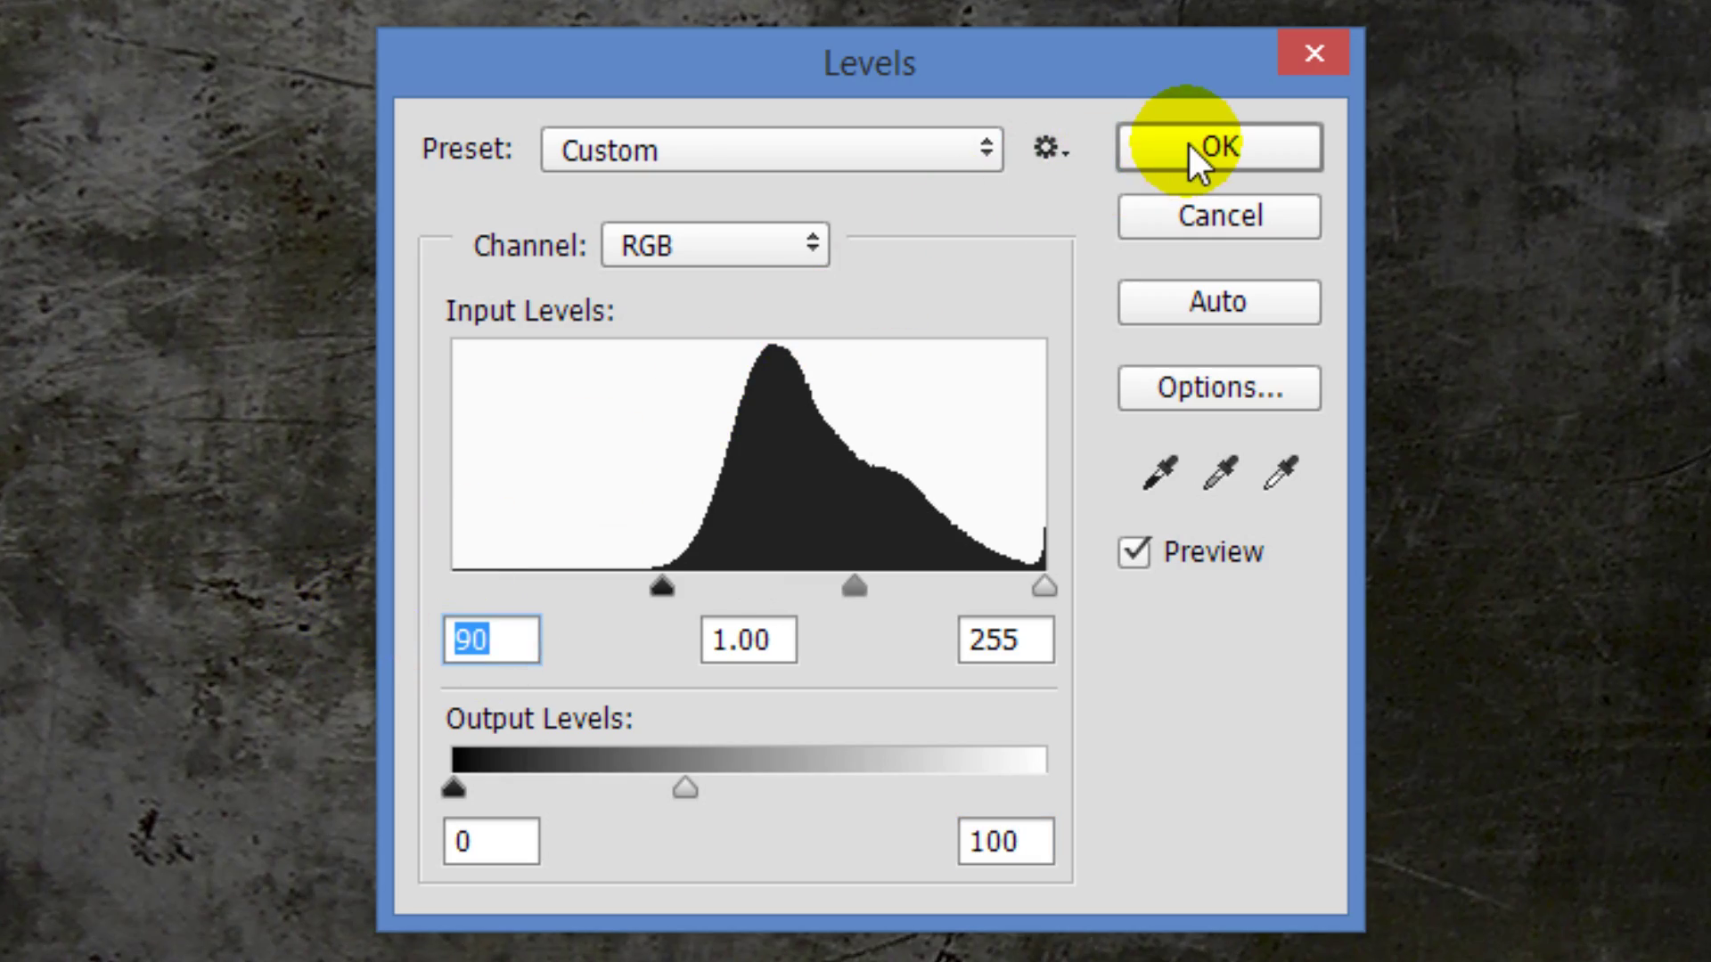
pyautogui.click(1188, 144)
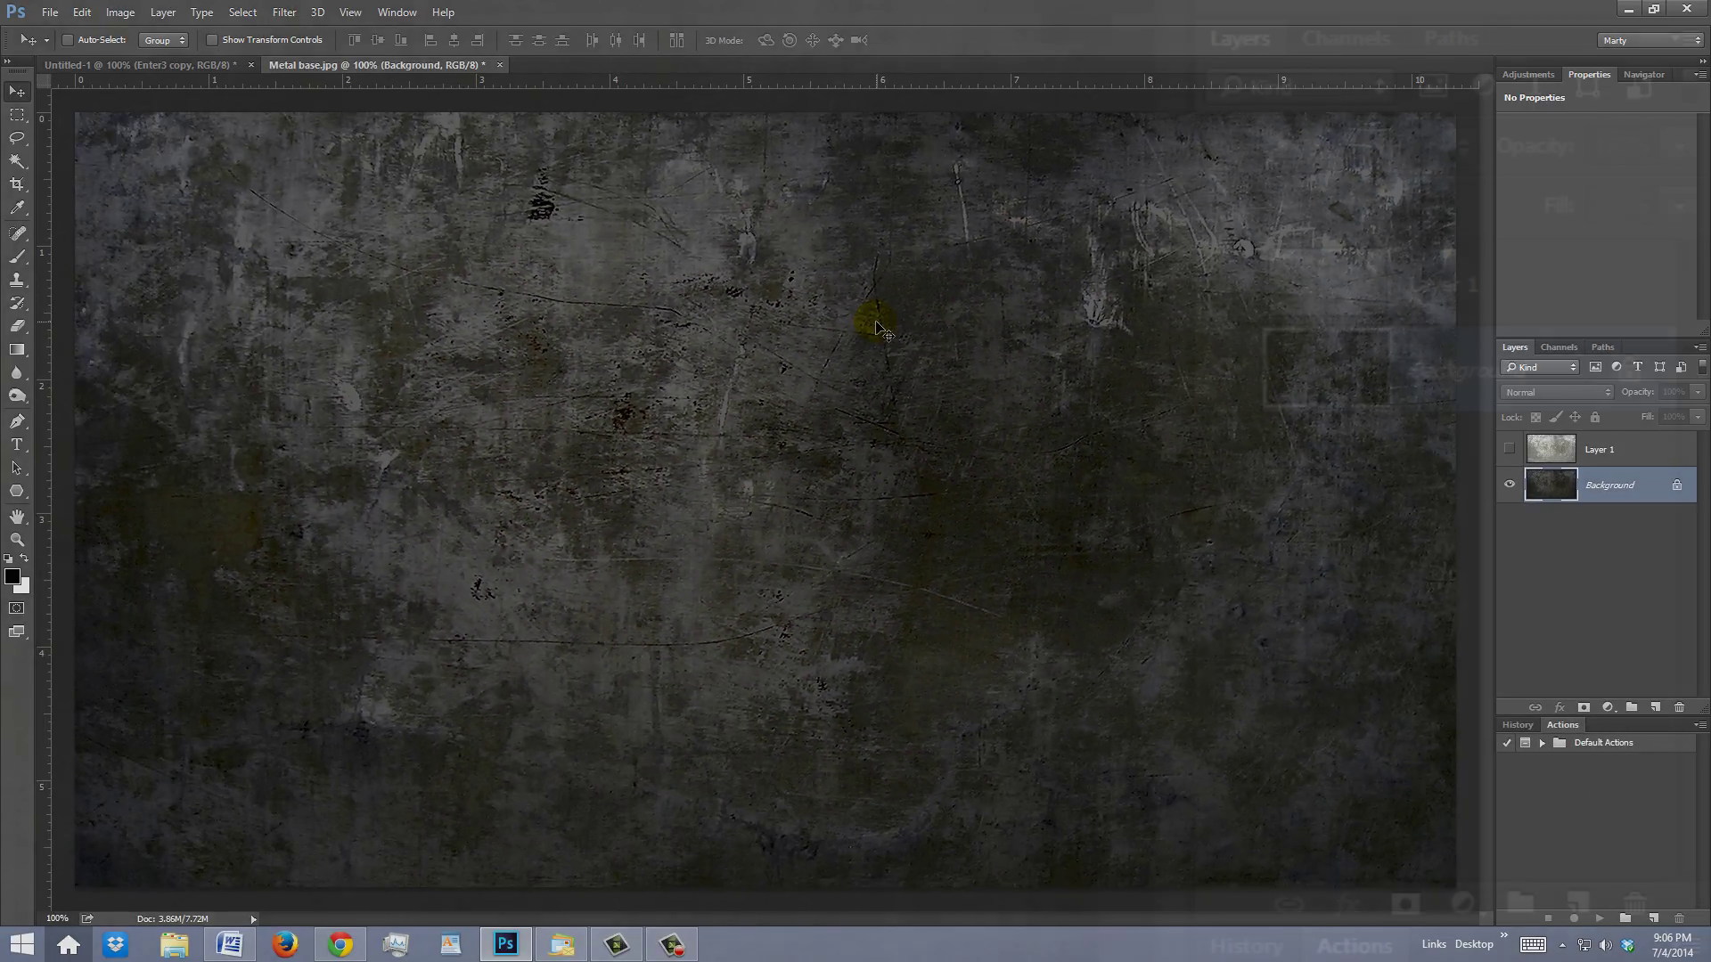
# Step: Show Layer 1 again and invert its layer mask to solid black
pyautogui.click(1510, 449)
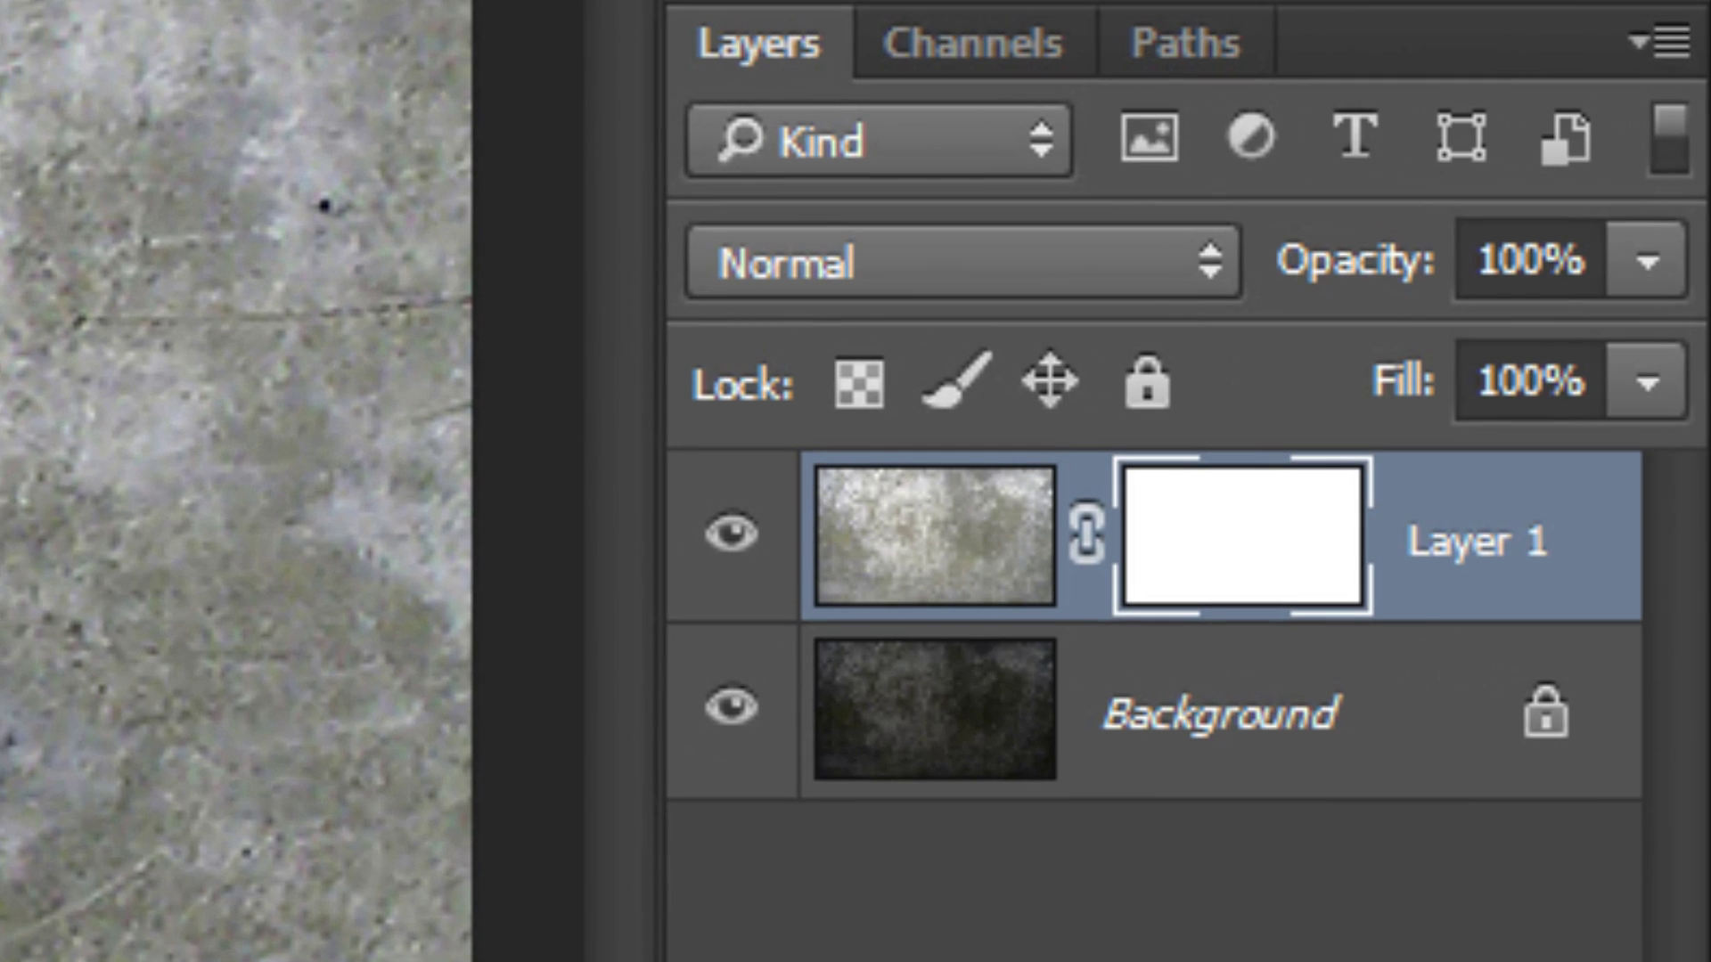
pyautogui.hotkey('ctrl', 'i')
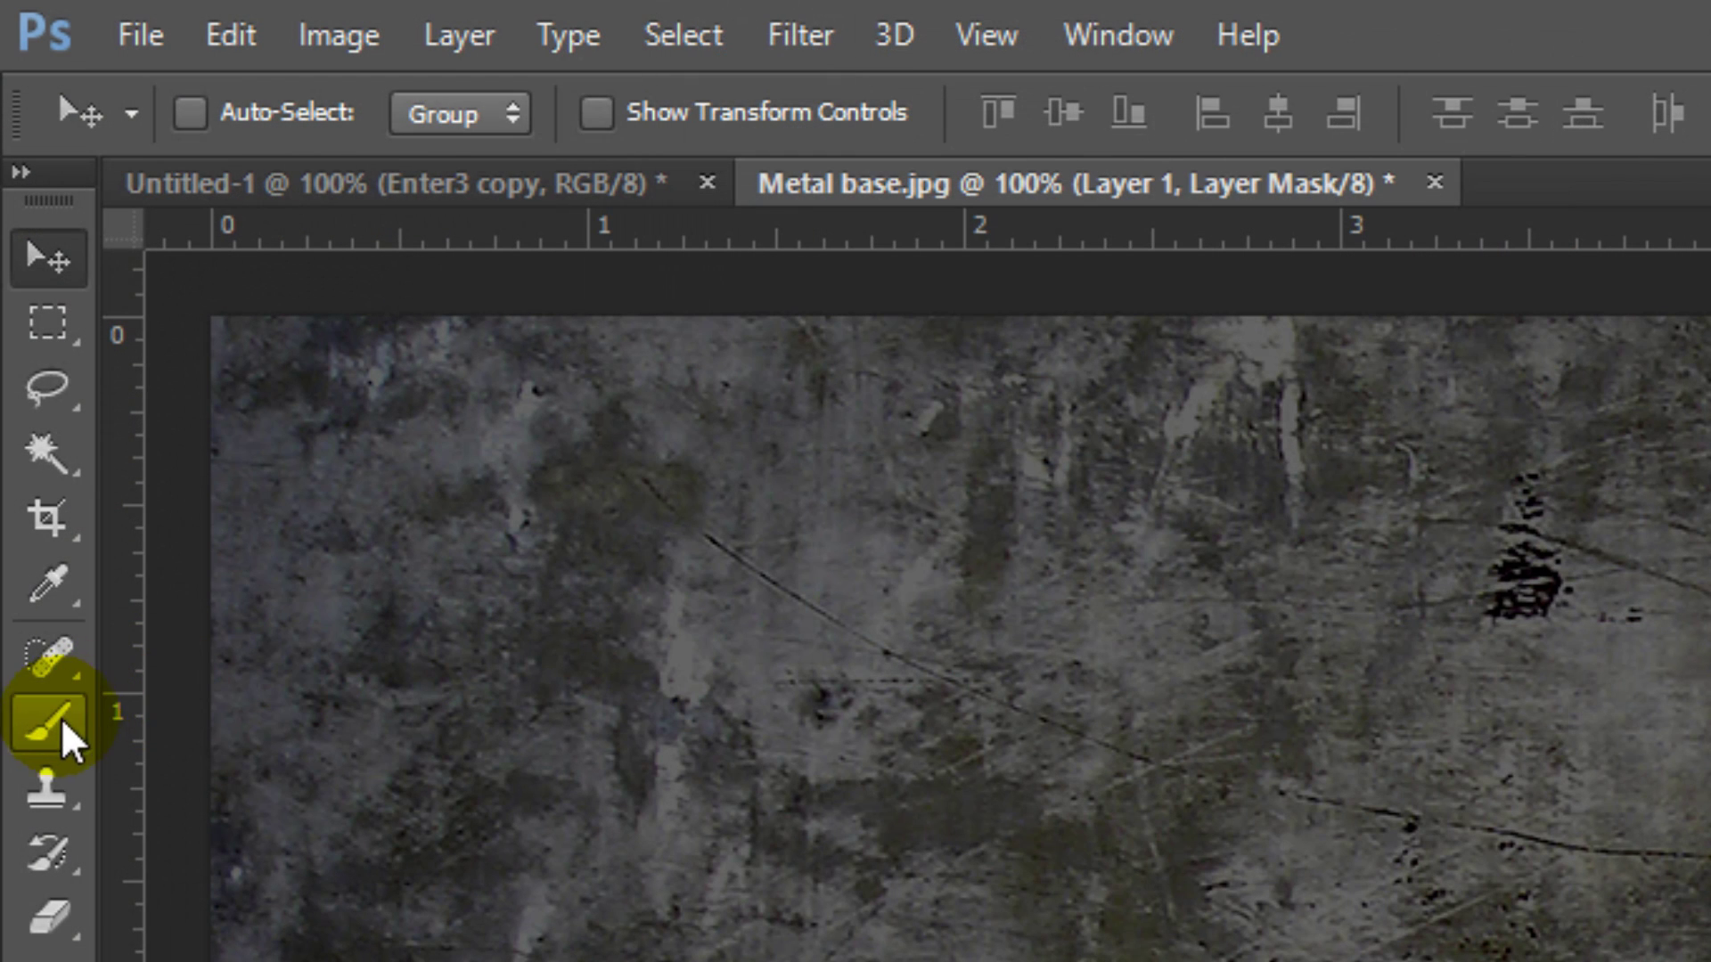
# Step: Set up a soft 0% hardness brush at 50% opacity
pyautogui.click(62, 725)
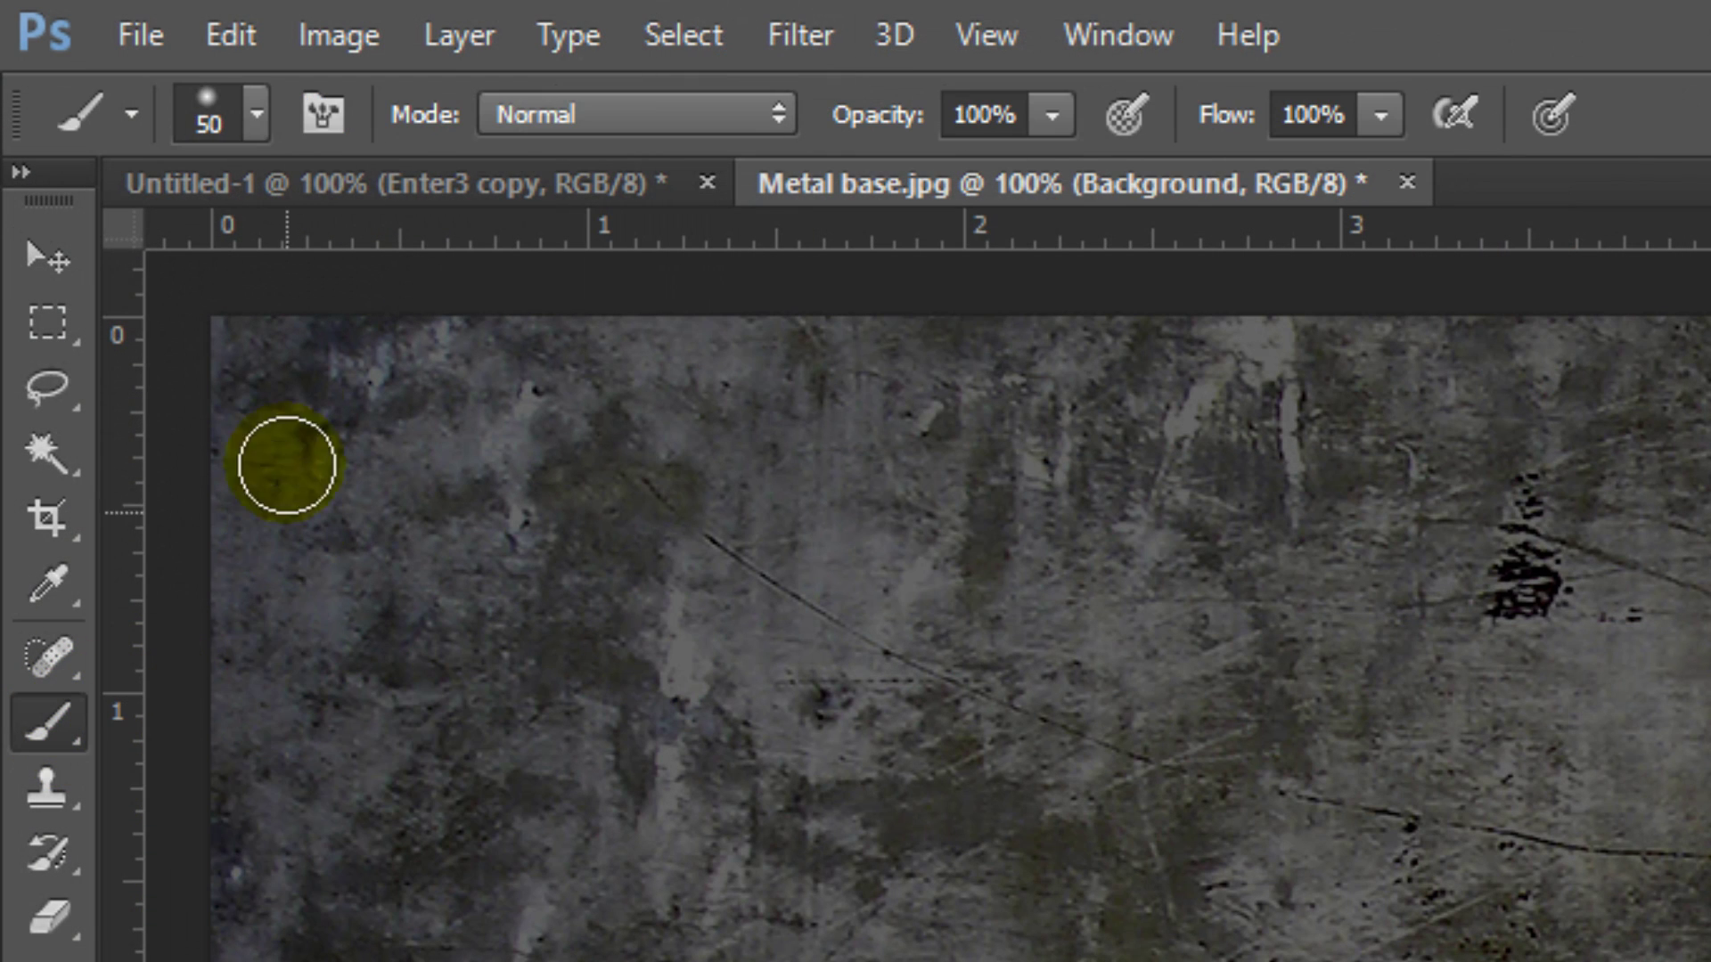
pyautogui.click(257, 112)
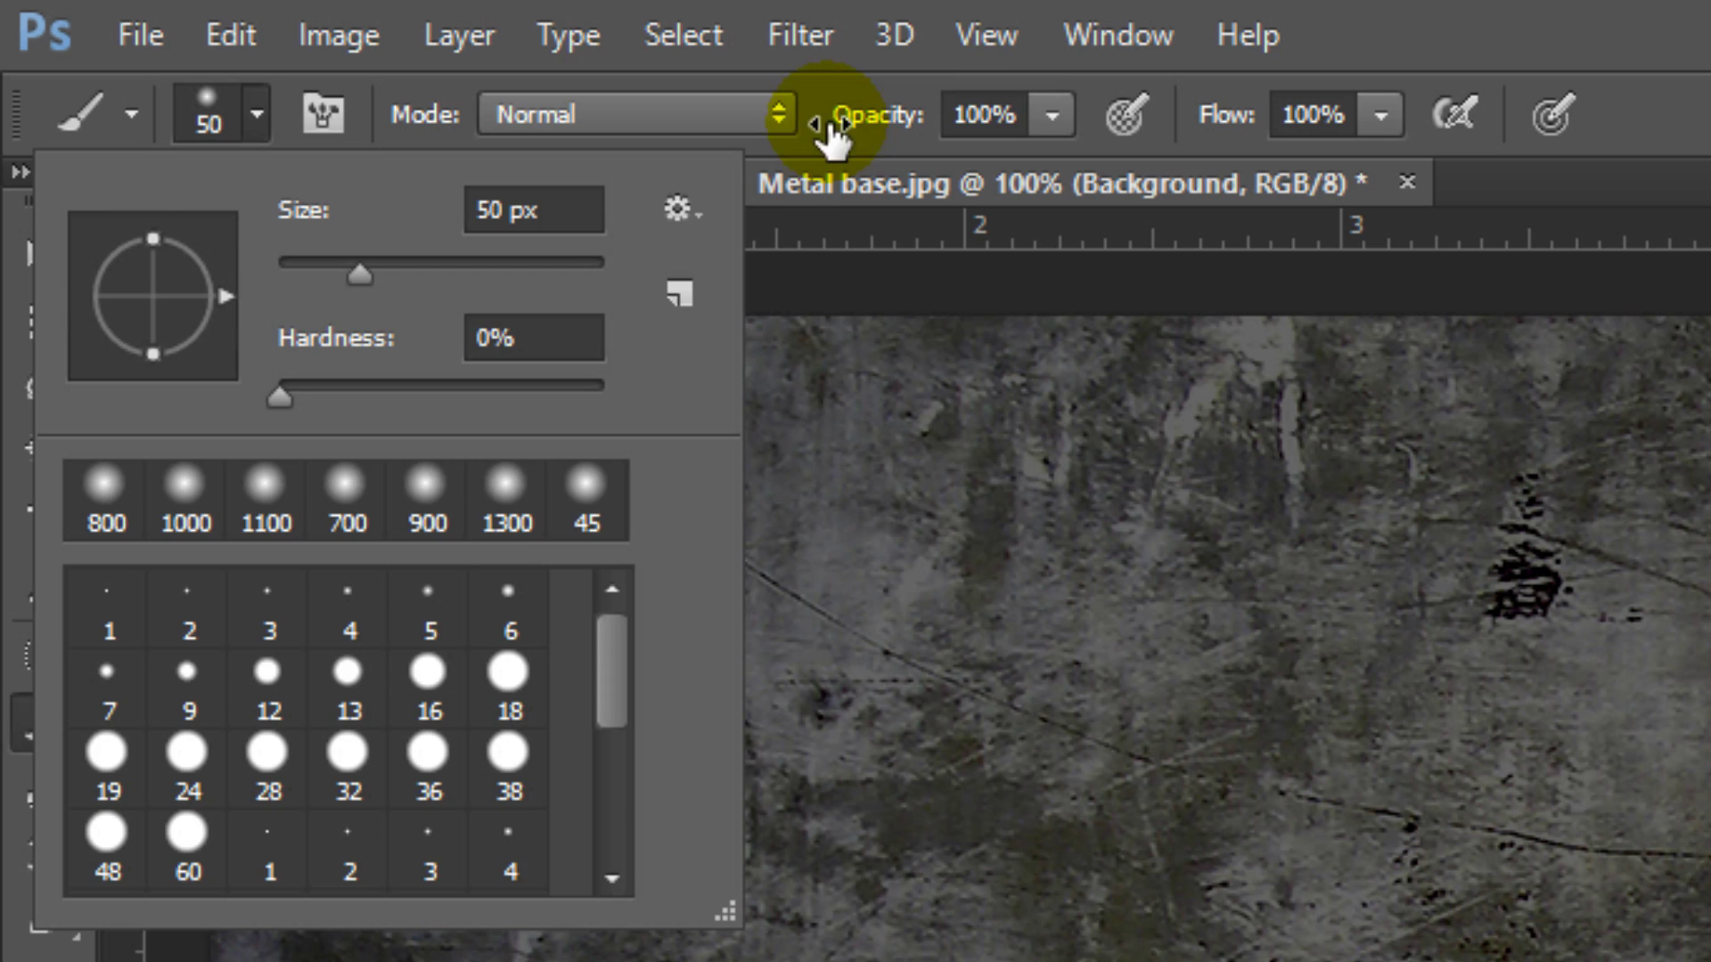
pyautogui.click(990, 116)
pyautogui.write('50')
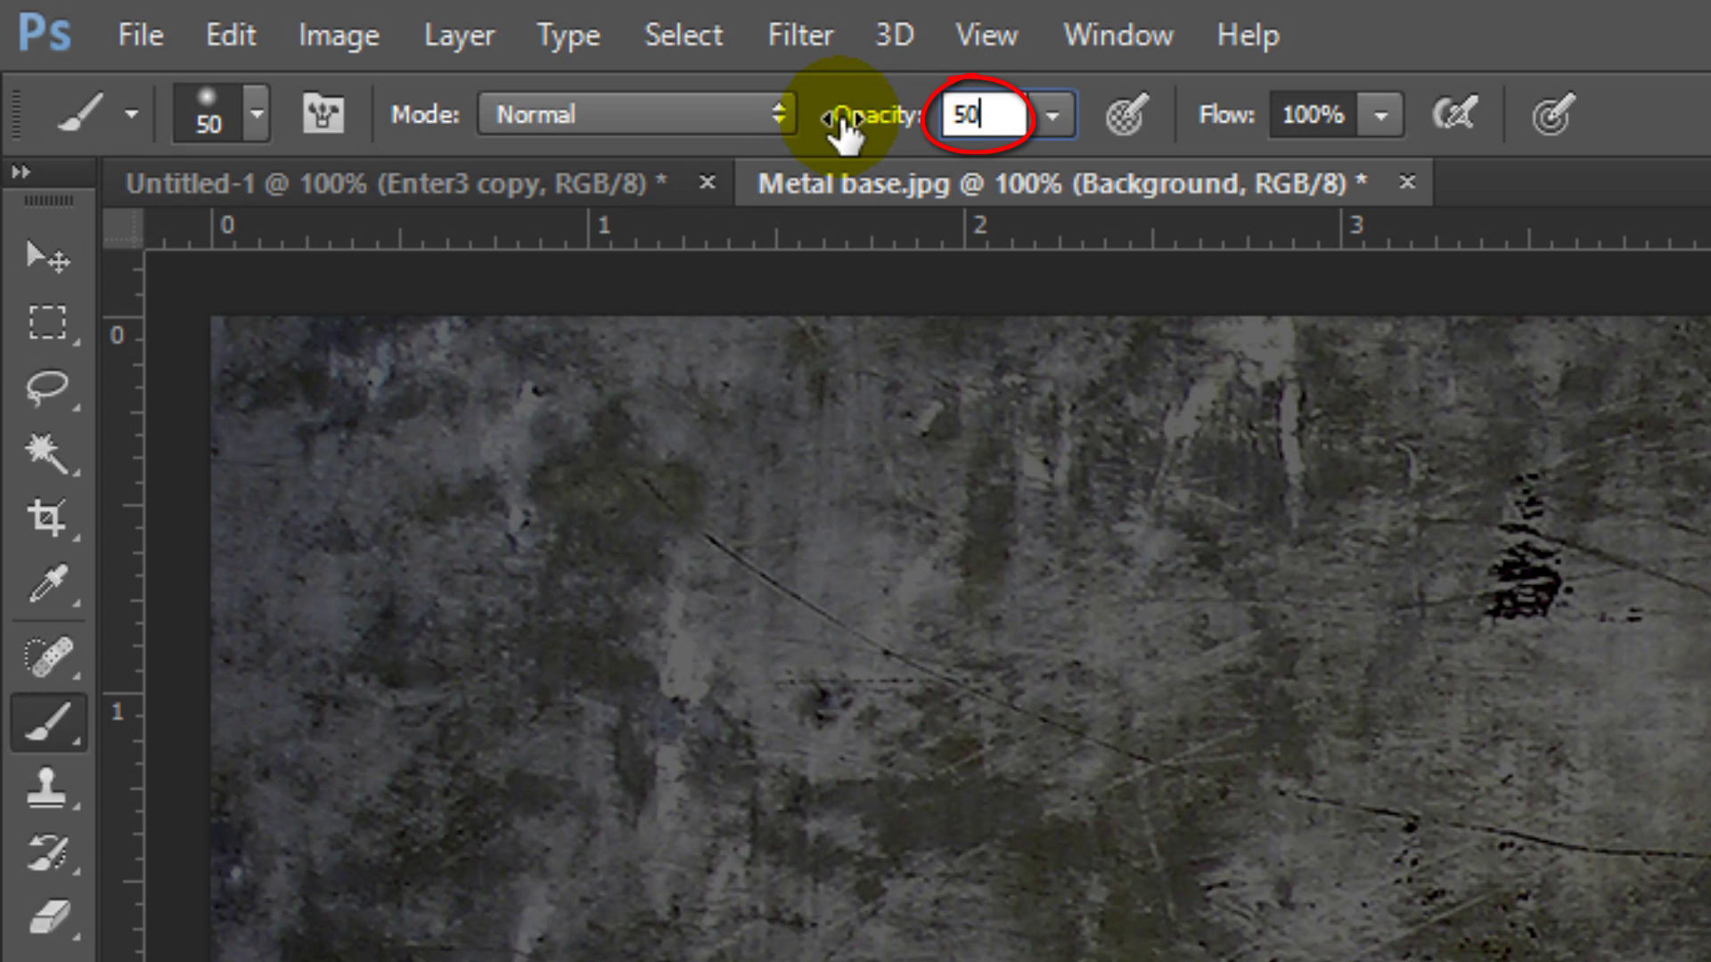
pyautogui.press('Return')
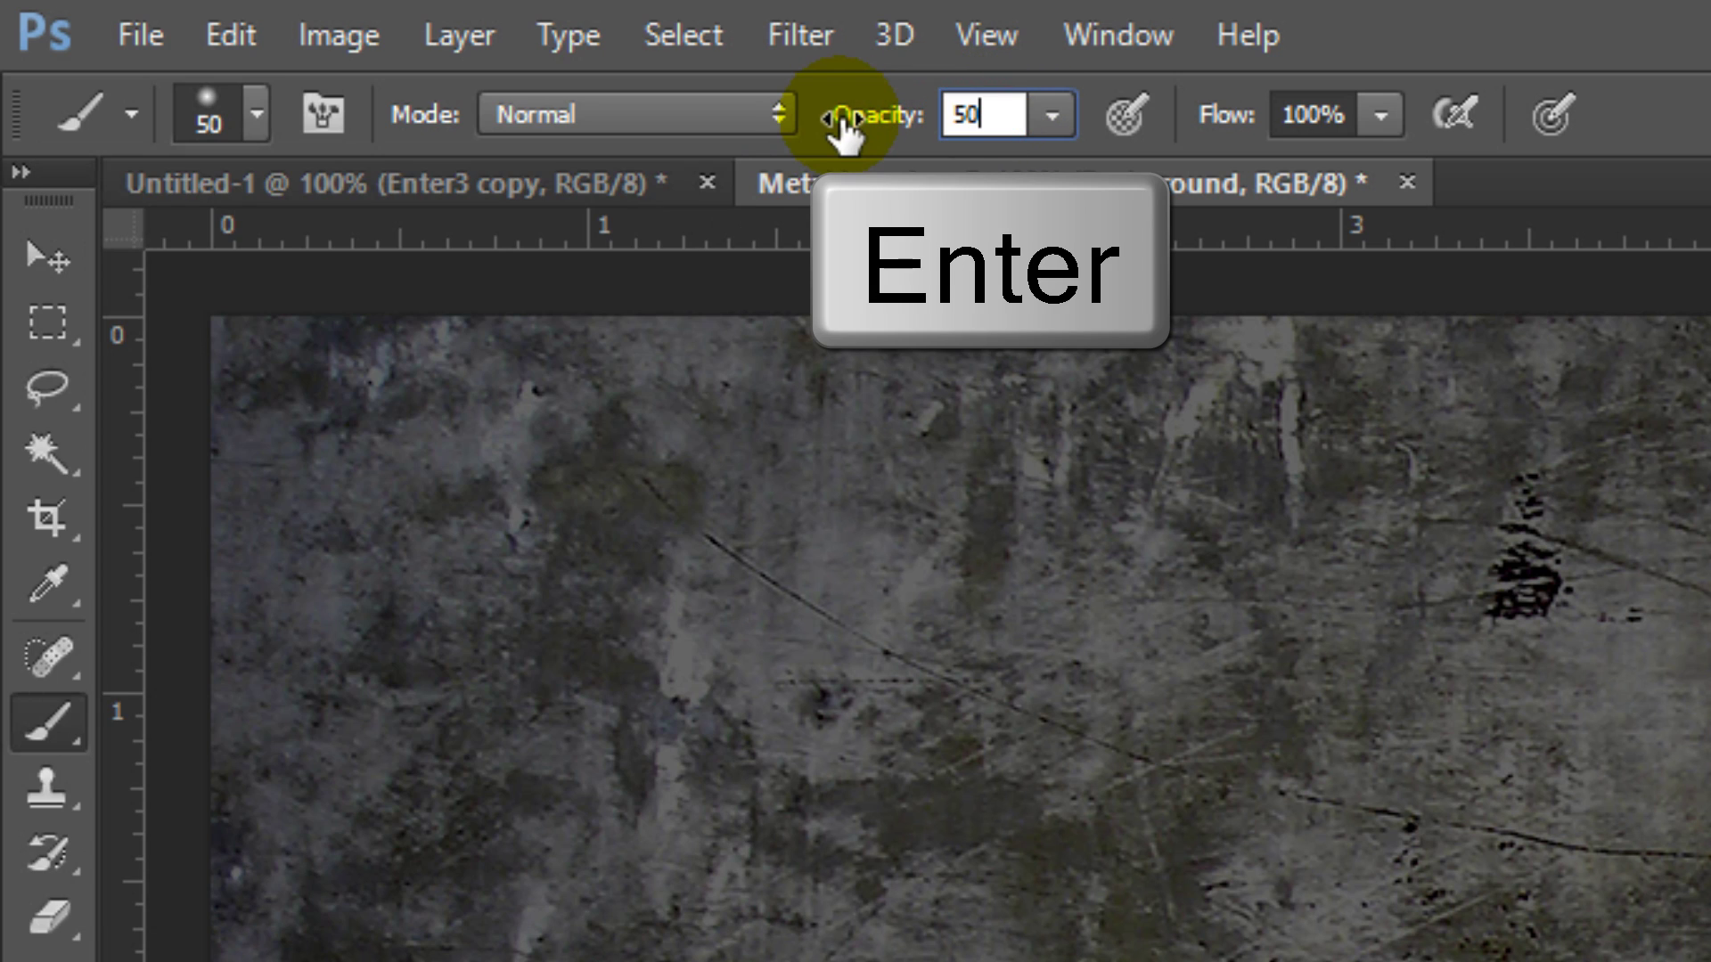
pyautogui.press('F5')
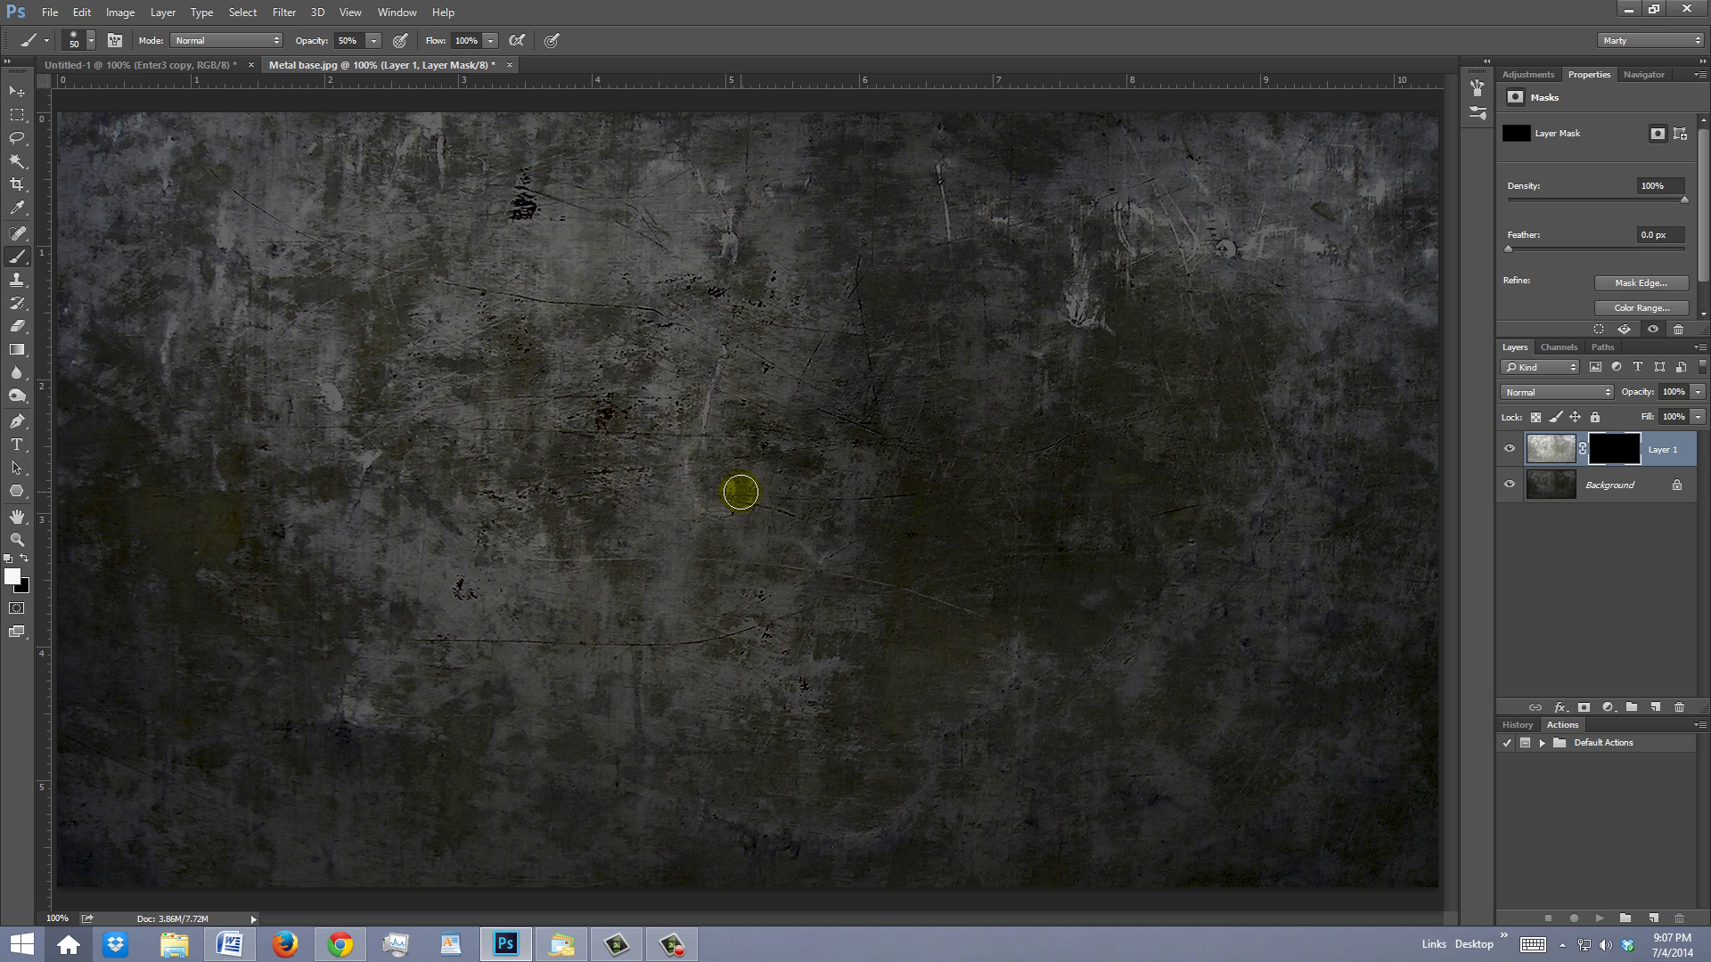
# Step: Enlarge the brush and paint white glow onto the mask's centre, left and right
pyautogui.press(']')
pyautogui.press(']')
pyautogui.press(']')
pyautogui.press(']')
pyautogui.press(']')
pyautogui.press(']')
pyautogui.press(']')
pyautogui.press(']')
pyautogui.press(']')
pyautogui.press(']')
pyautogui.press(']')
pyautogui.press(']')
pyautogui.press(']')
pyautogui.press(']')
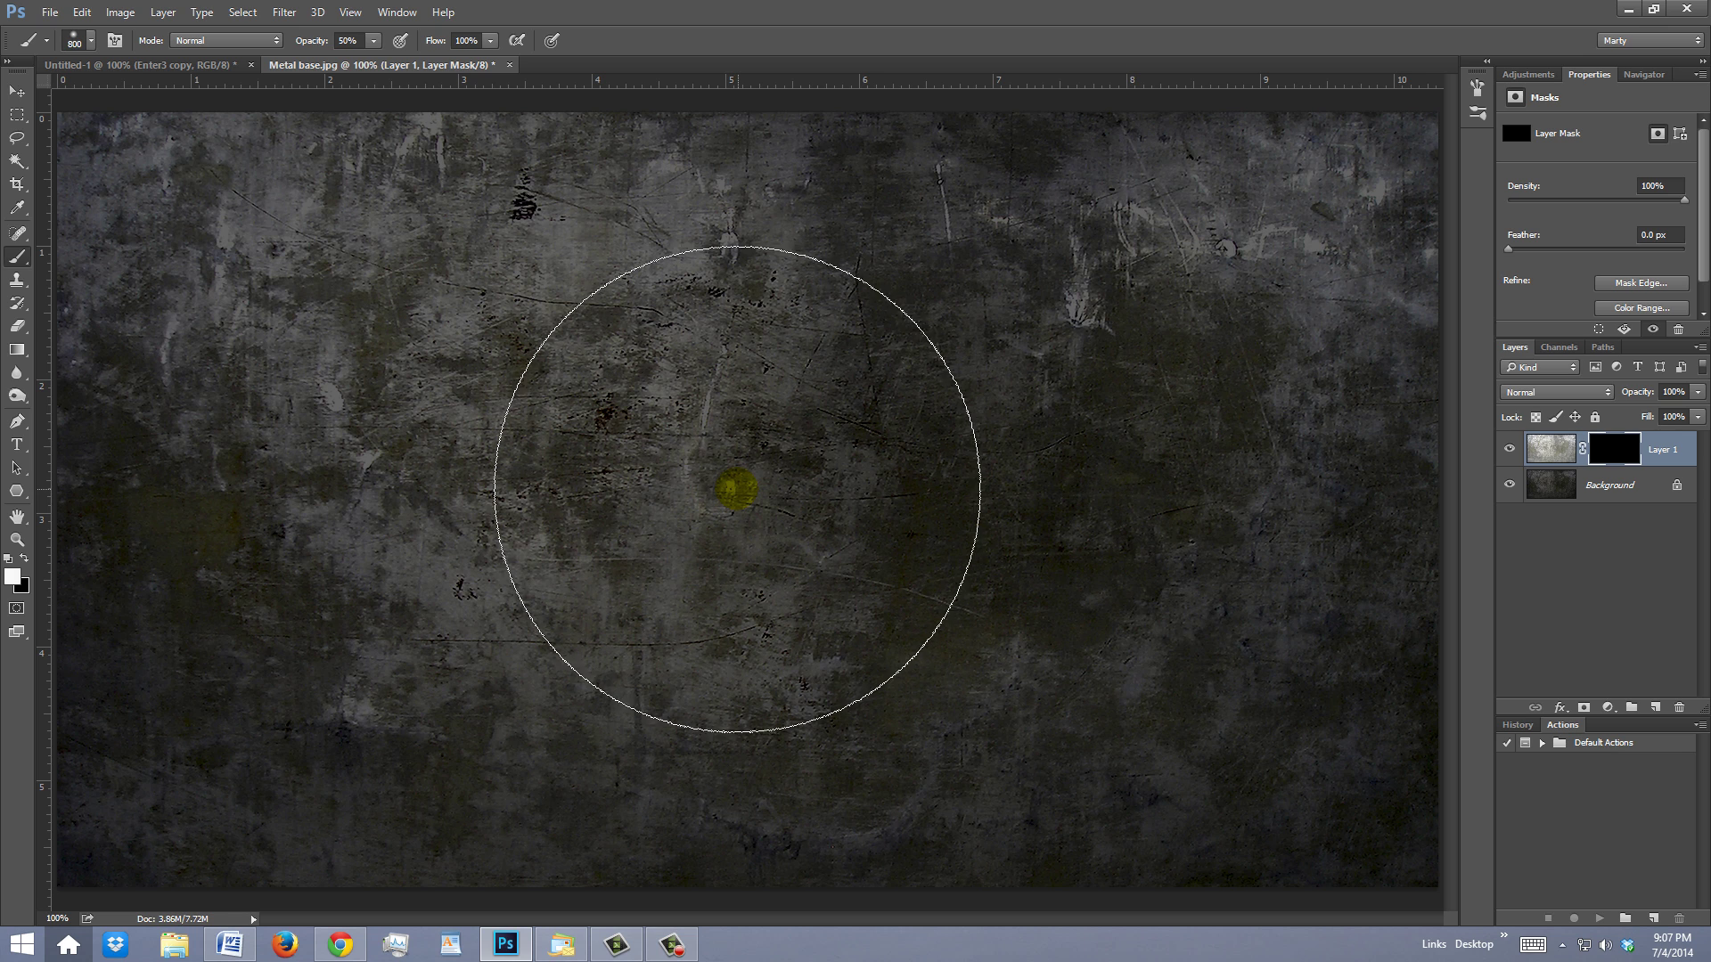
pyautogui.press(']')
pyautogui.press(']')
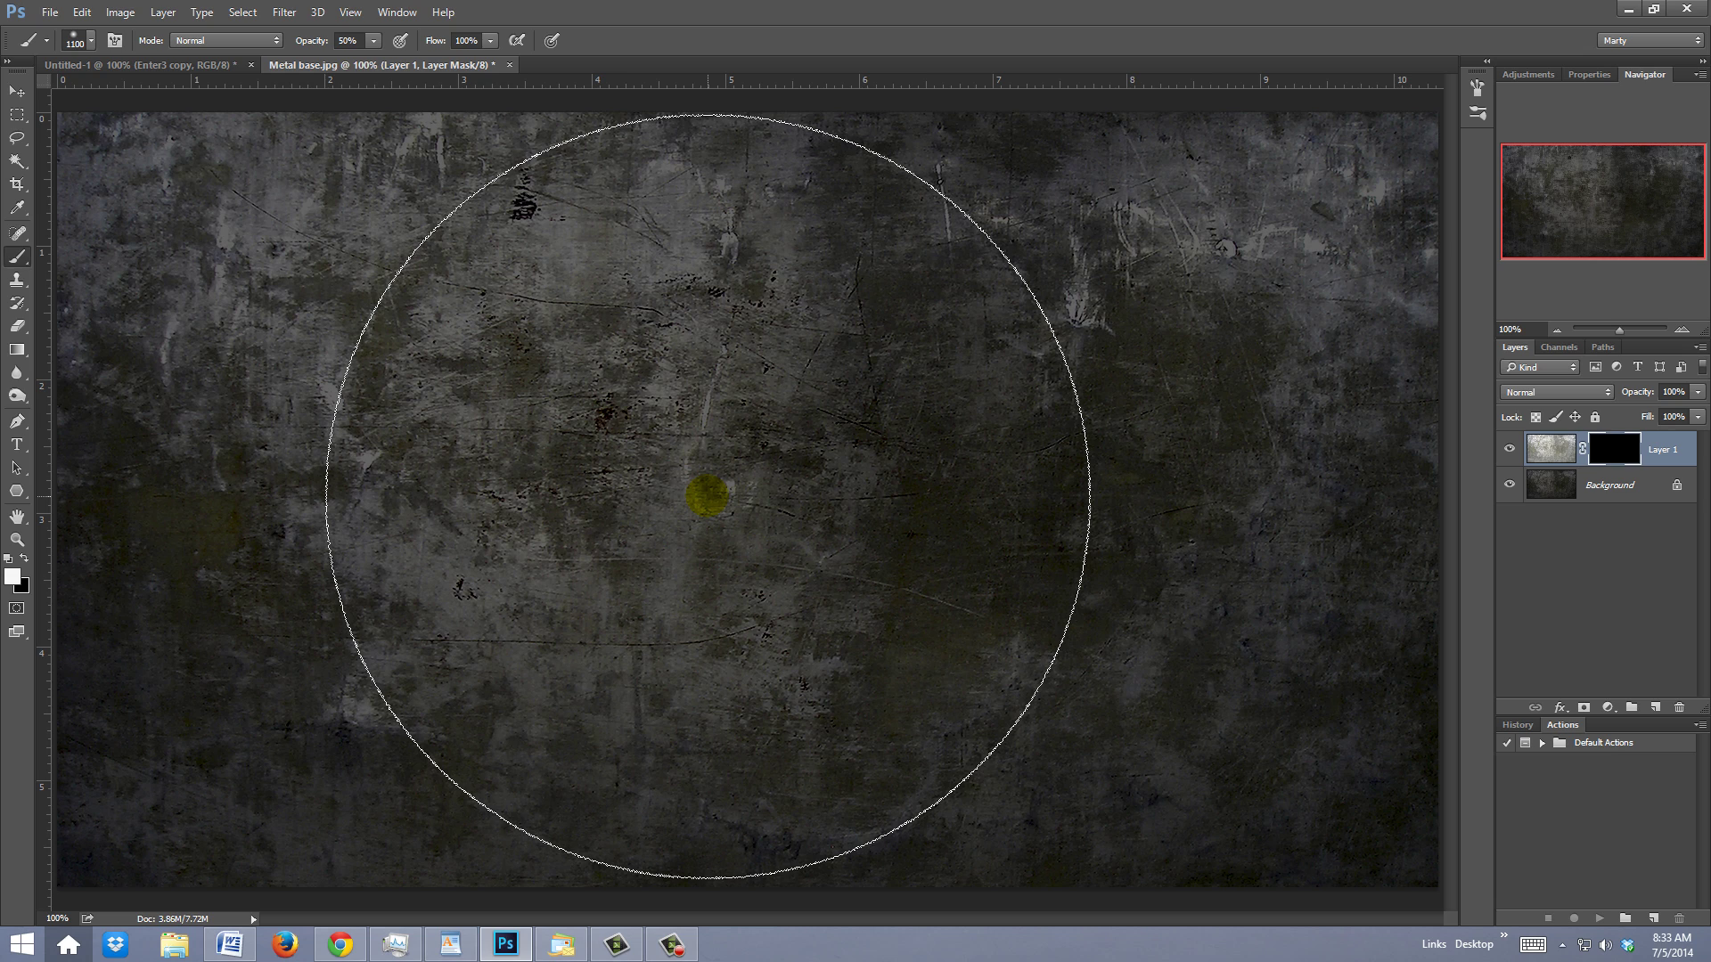
pyautogui.click(708, 498)
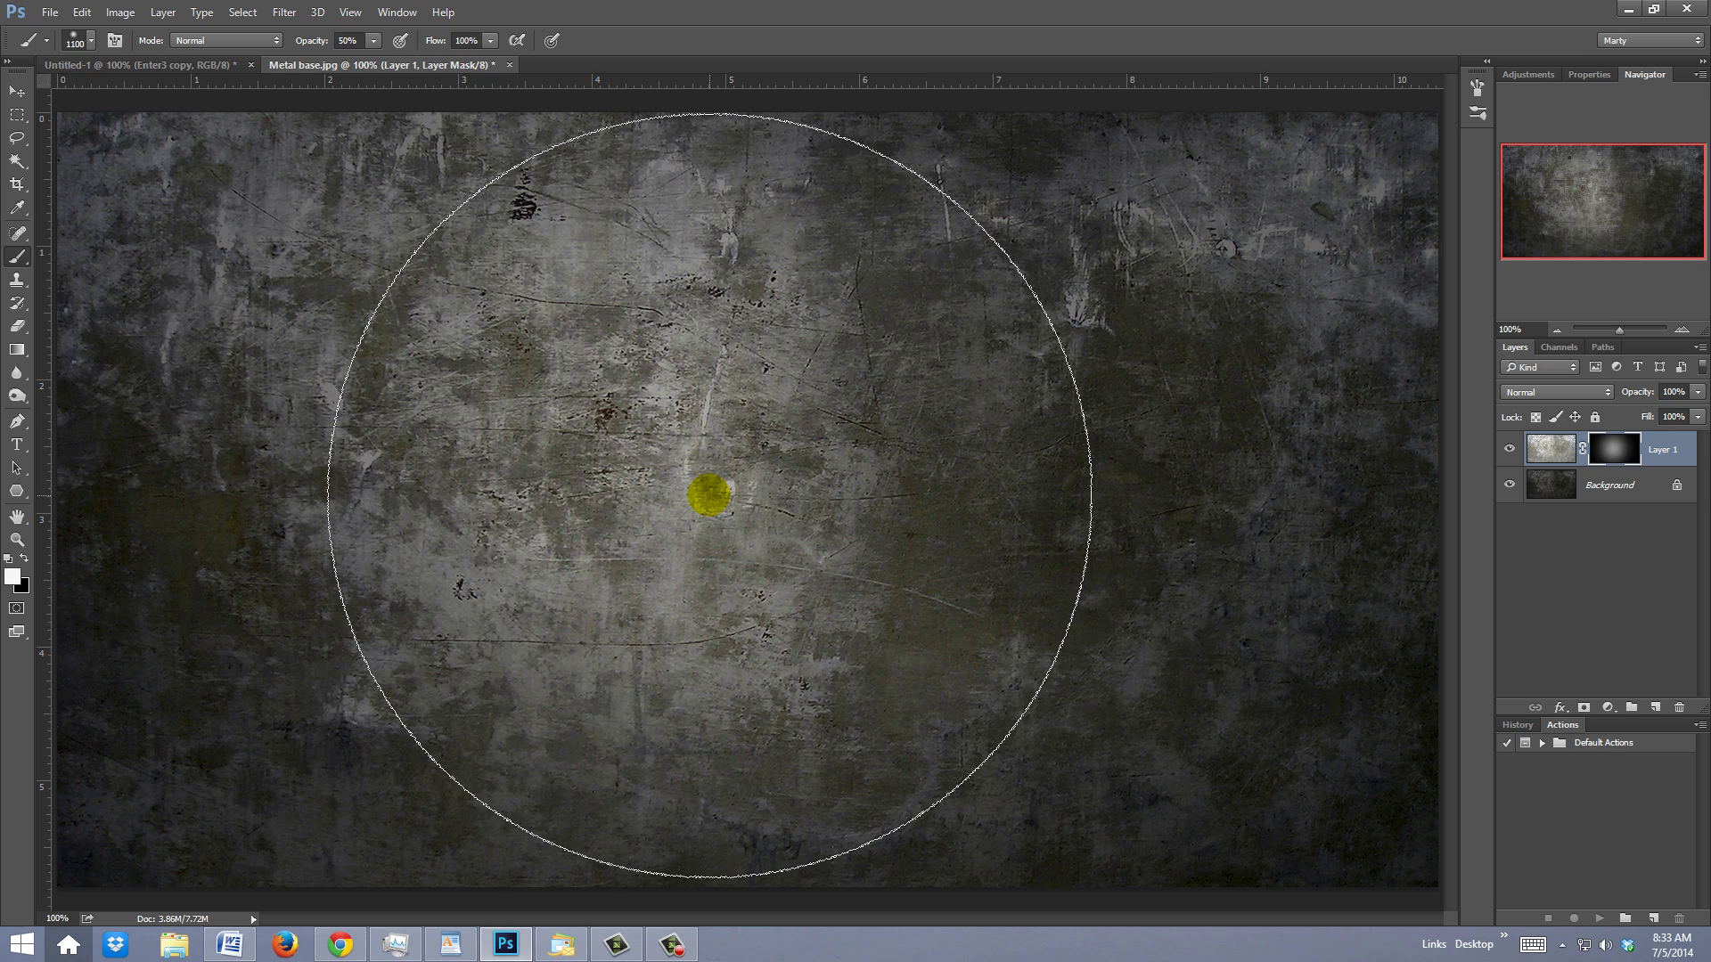
pyautogui.click(708, 498)
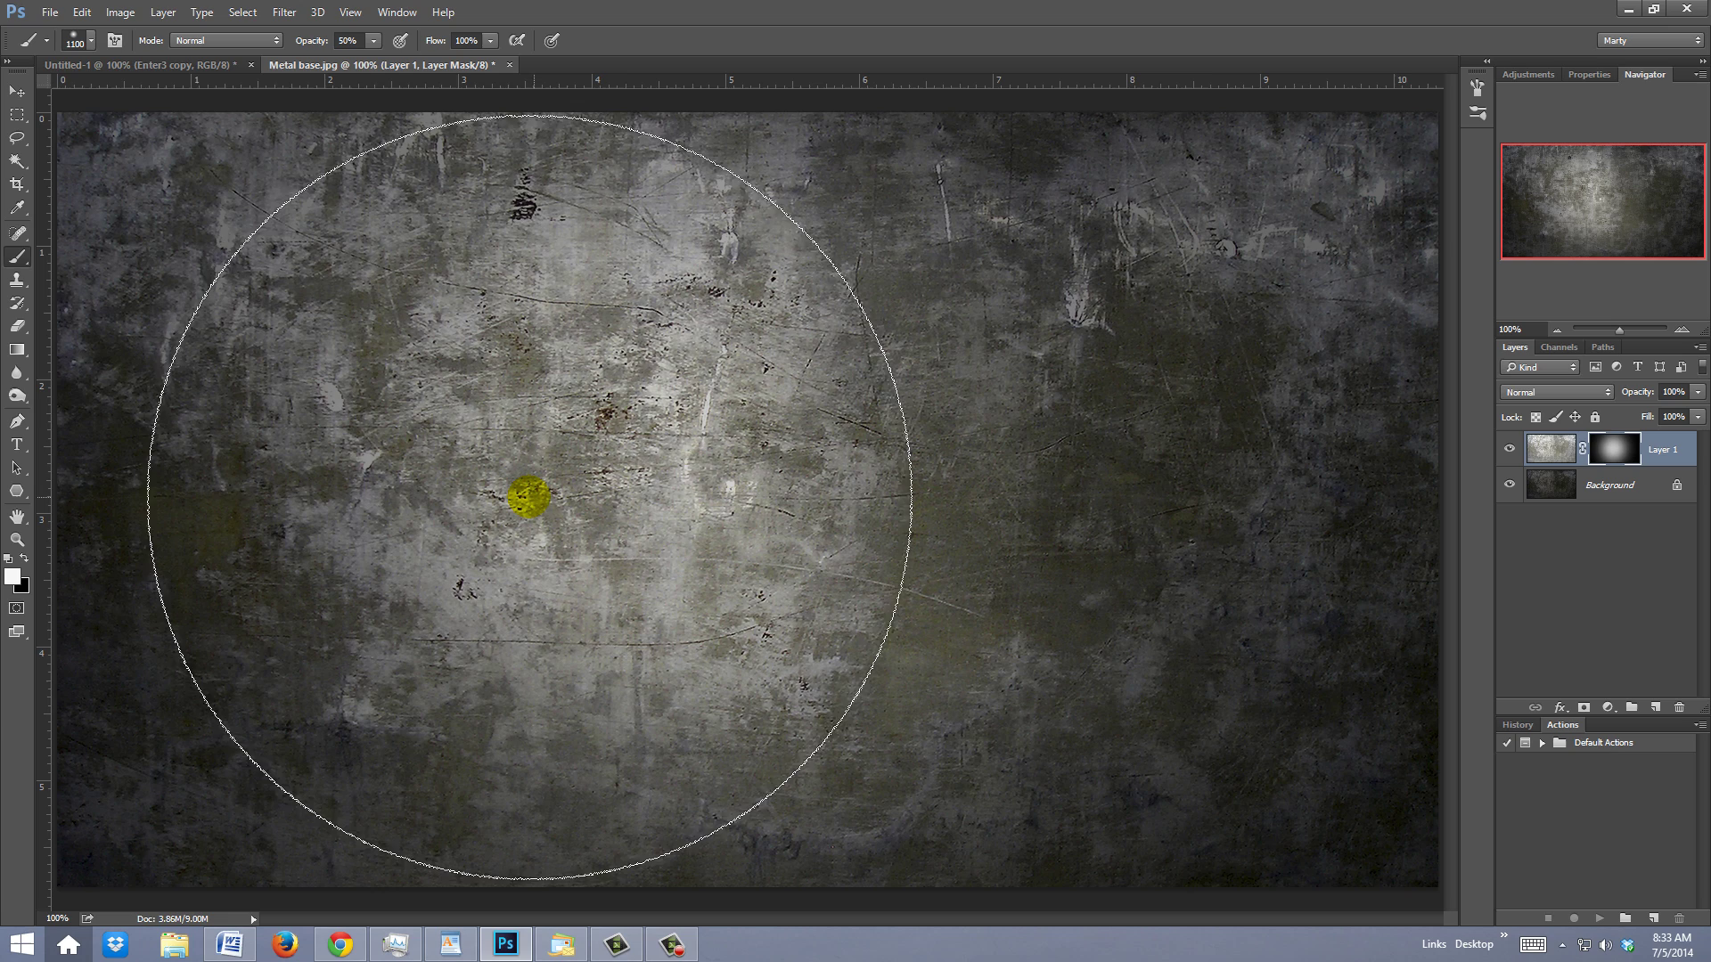
pyautogui.click(518, 498)
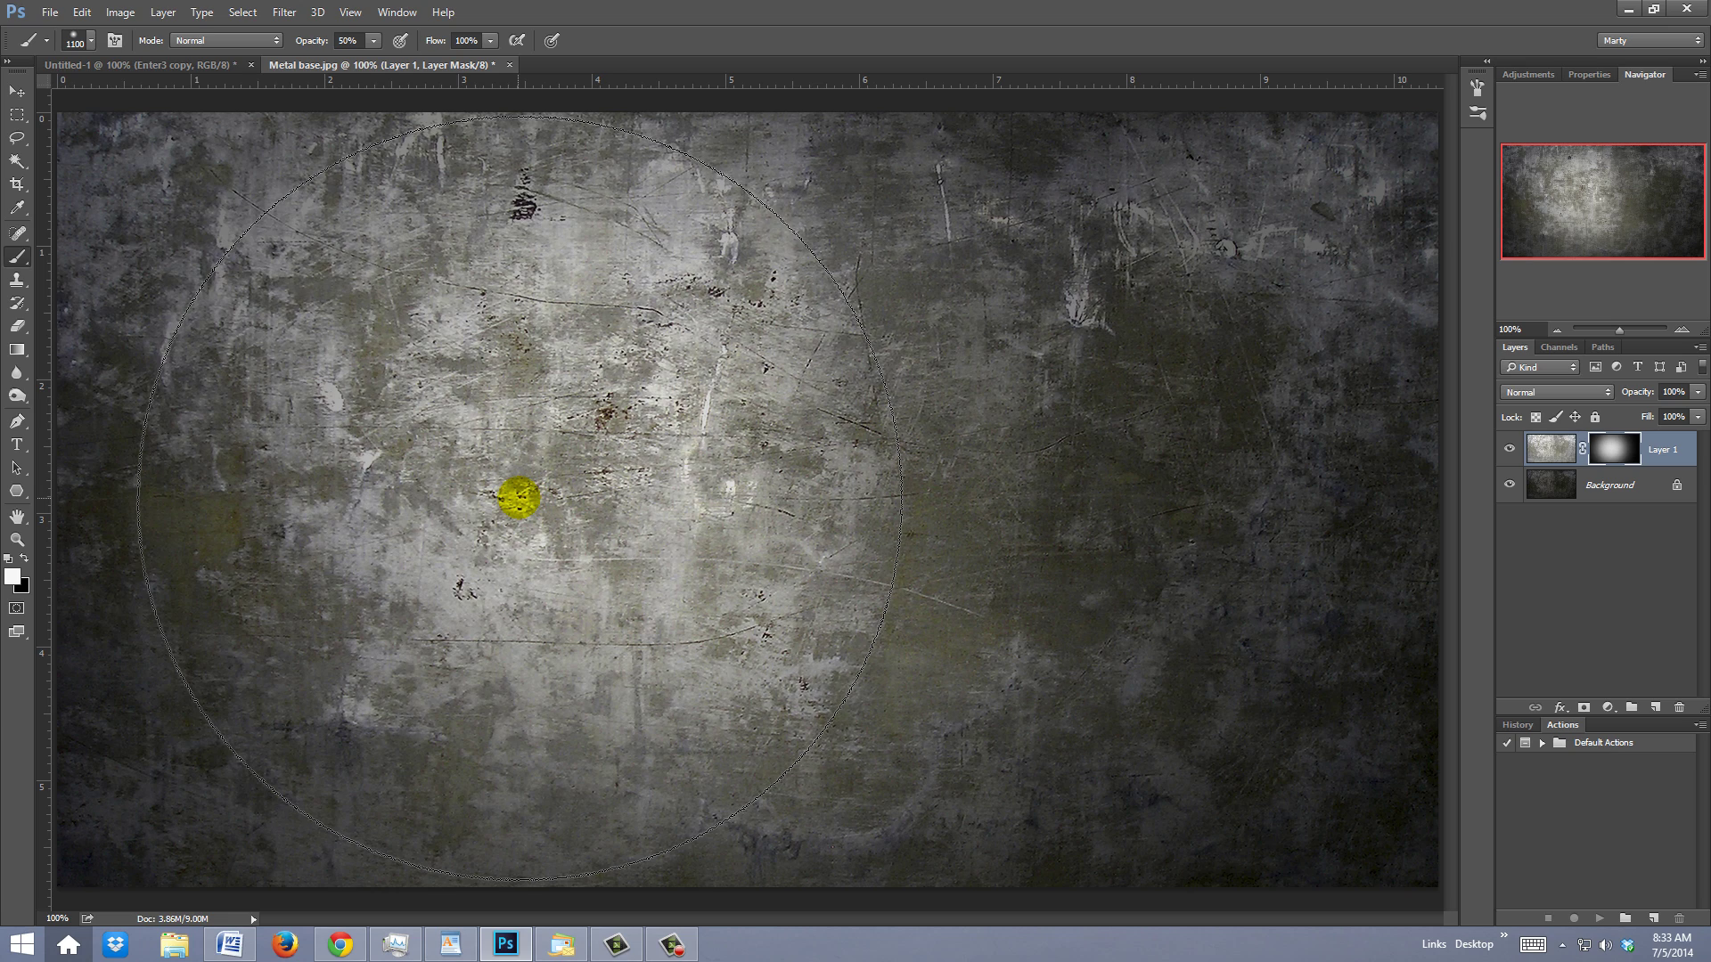
pyautogui.click(990, 498)
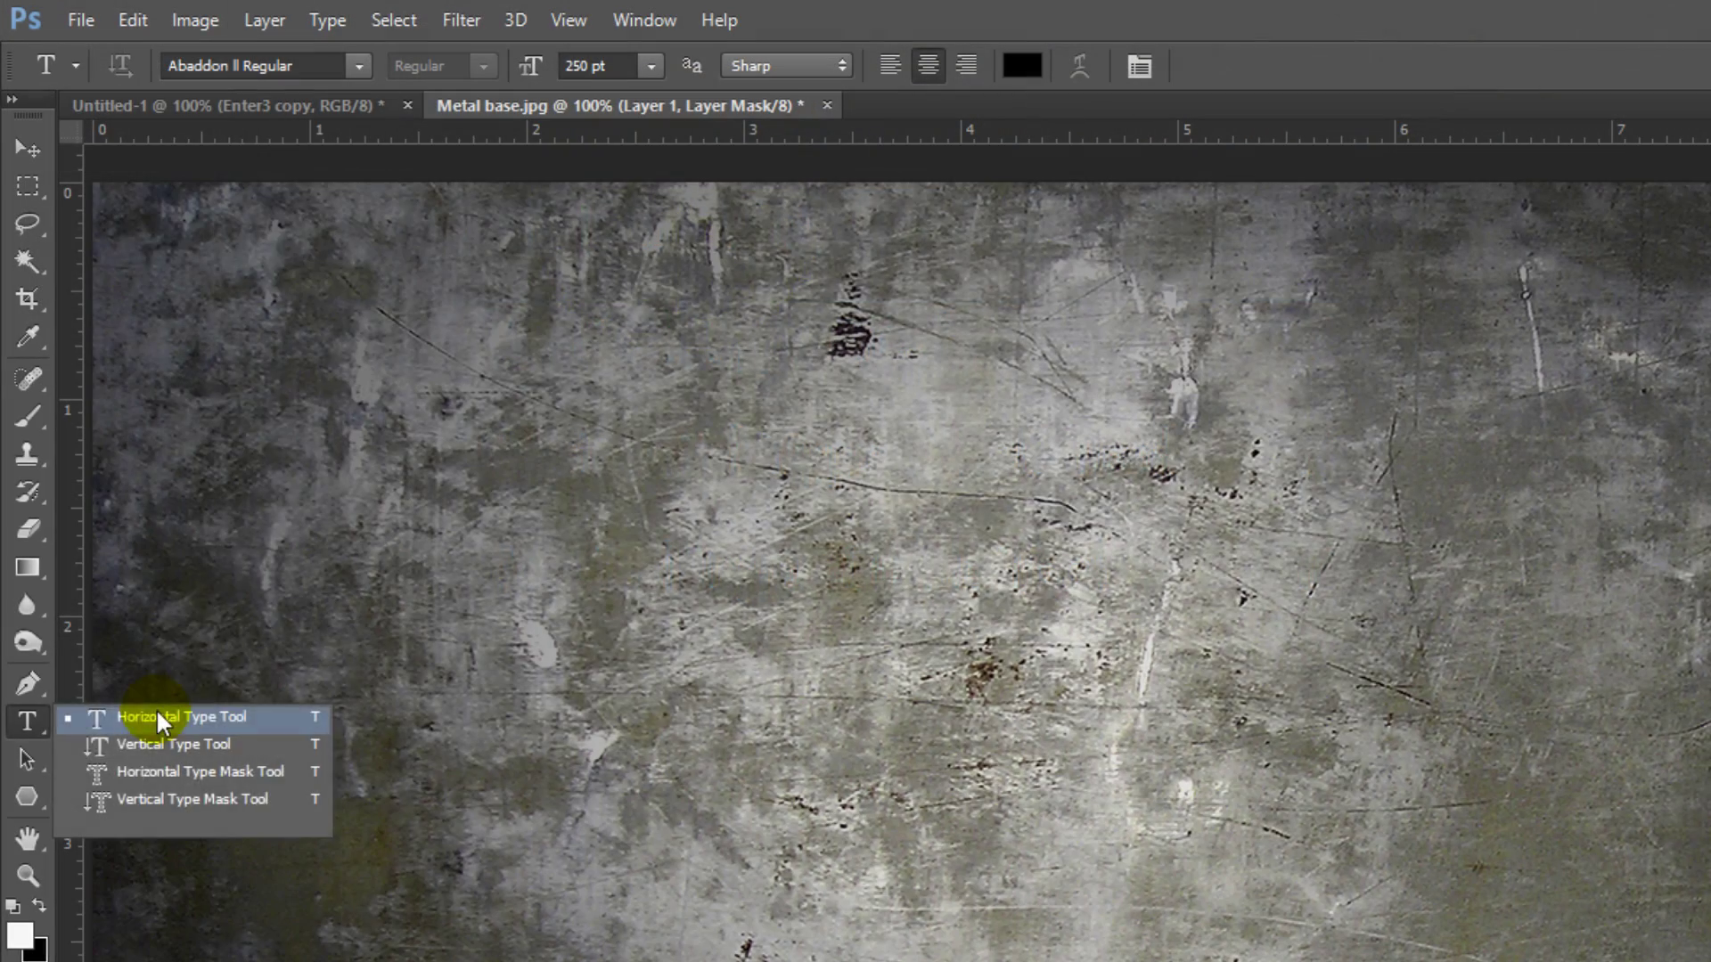
# Step: Type 'Enter' on the canvas in Abaddon II Regular at 250 pt
pyautogui.click(684, 228)
pyautogui.click(359, 66)
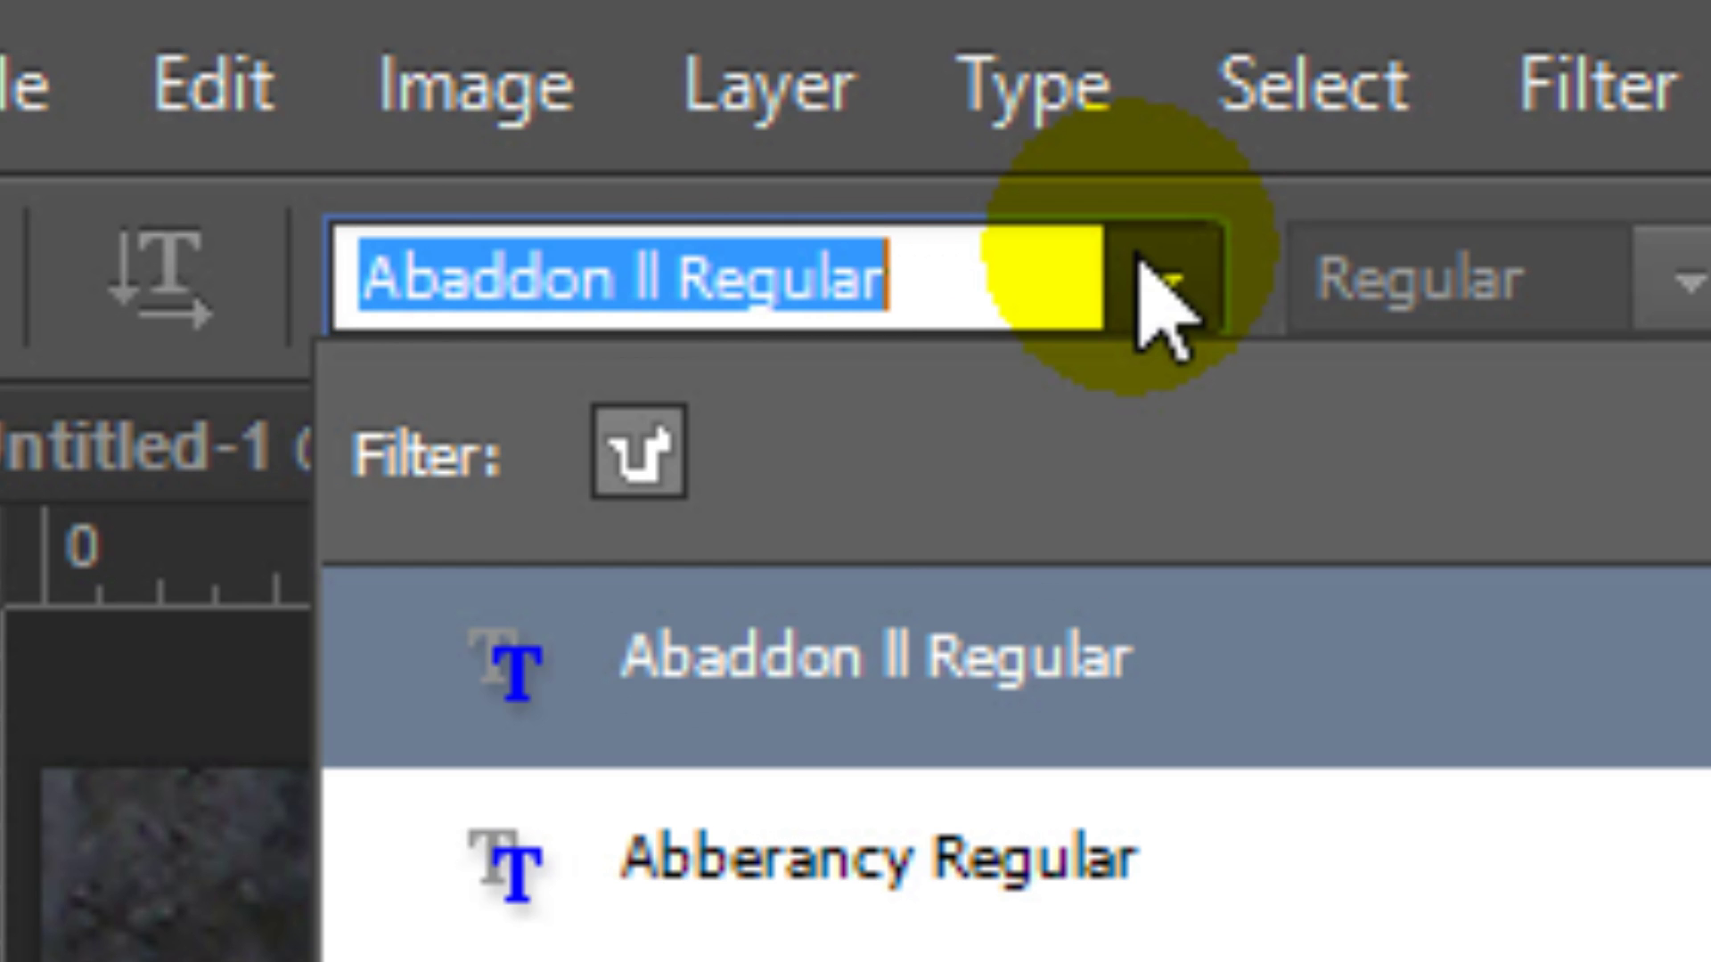
pyautogui.click(1161, 283)
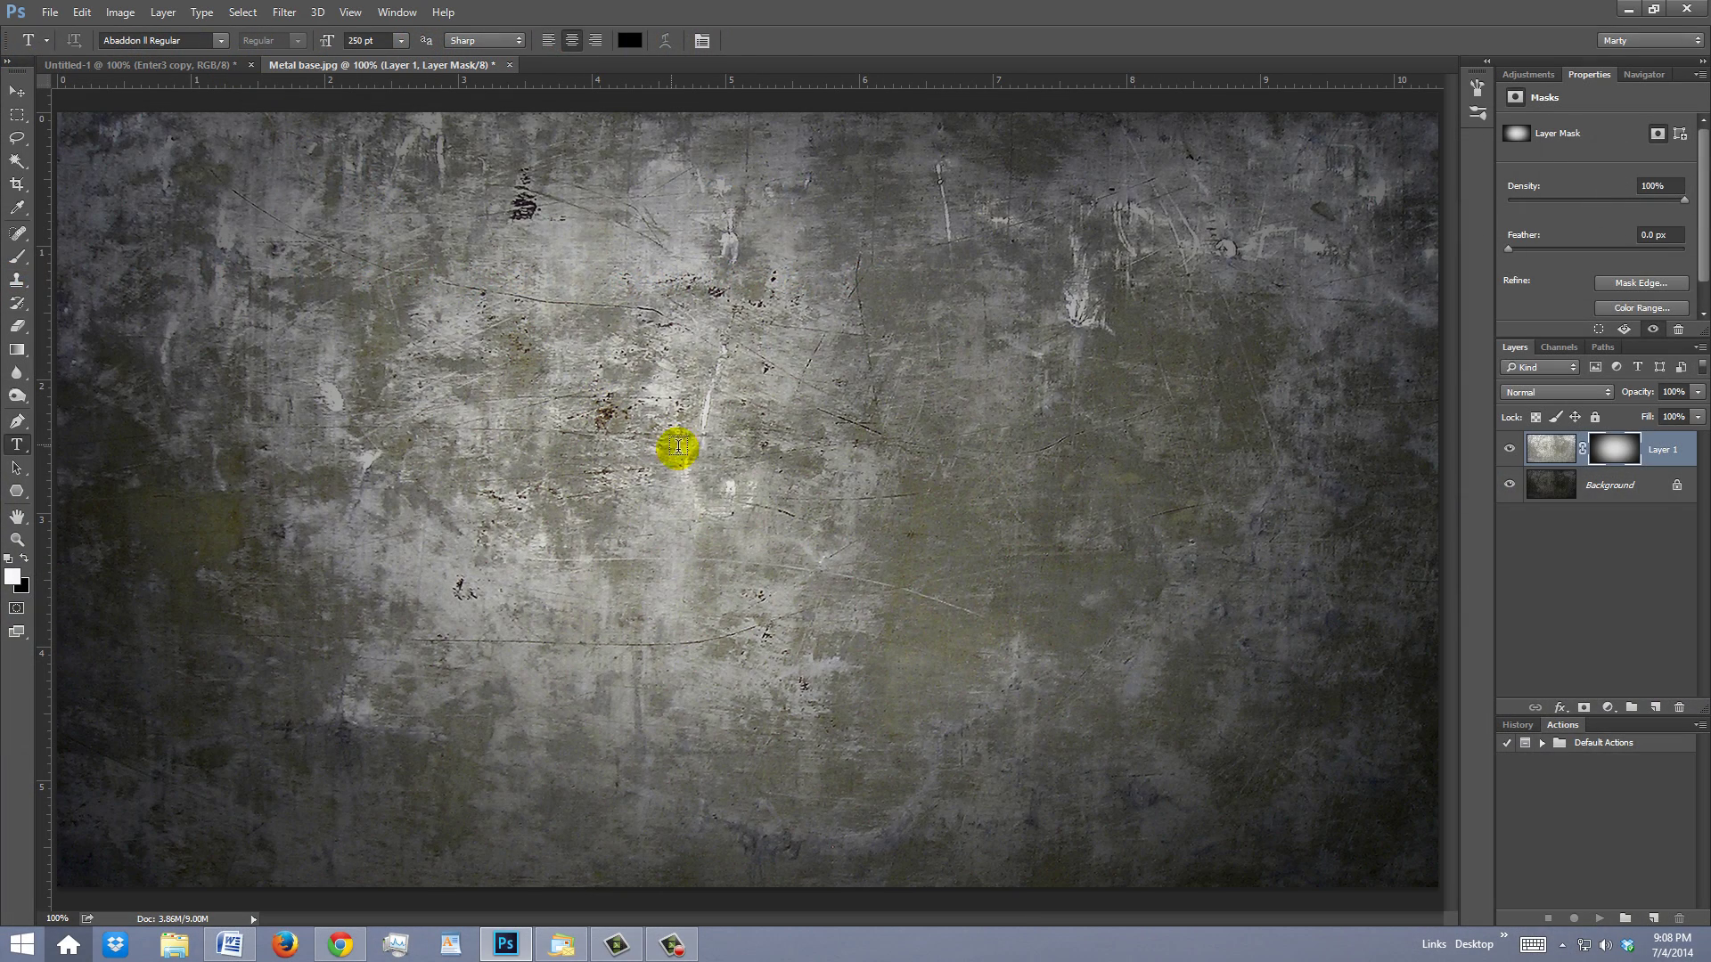
pyautogui.click(733, 515)
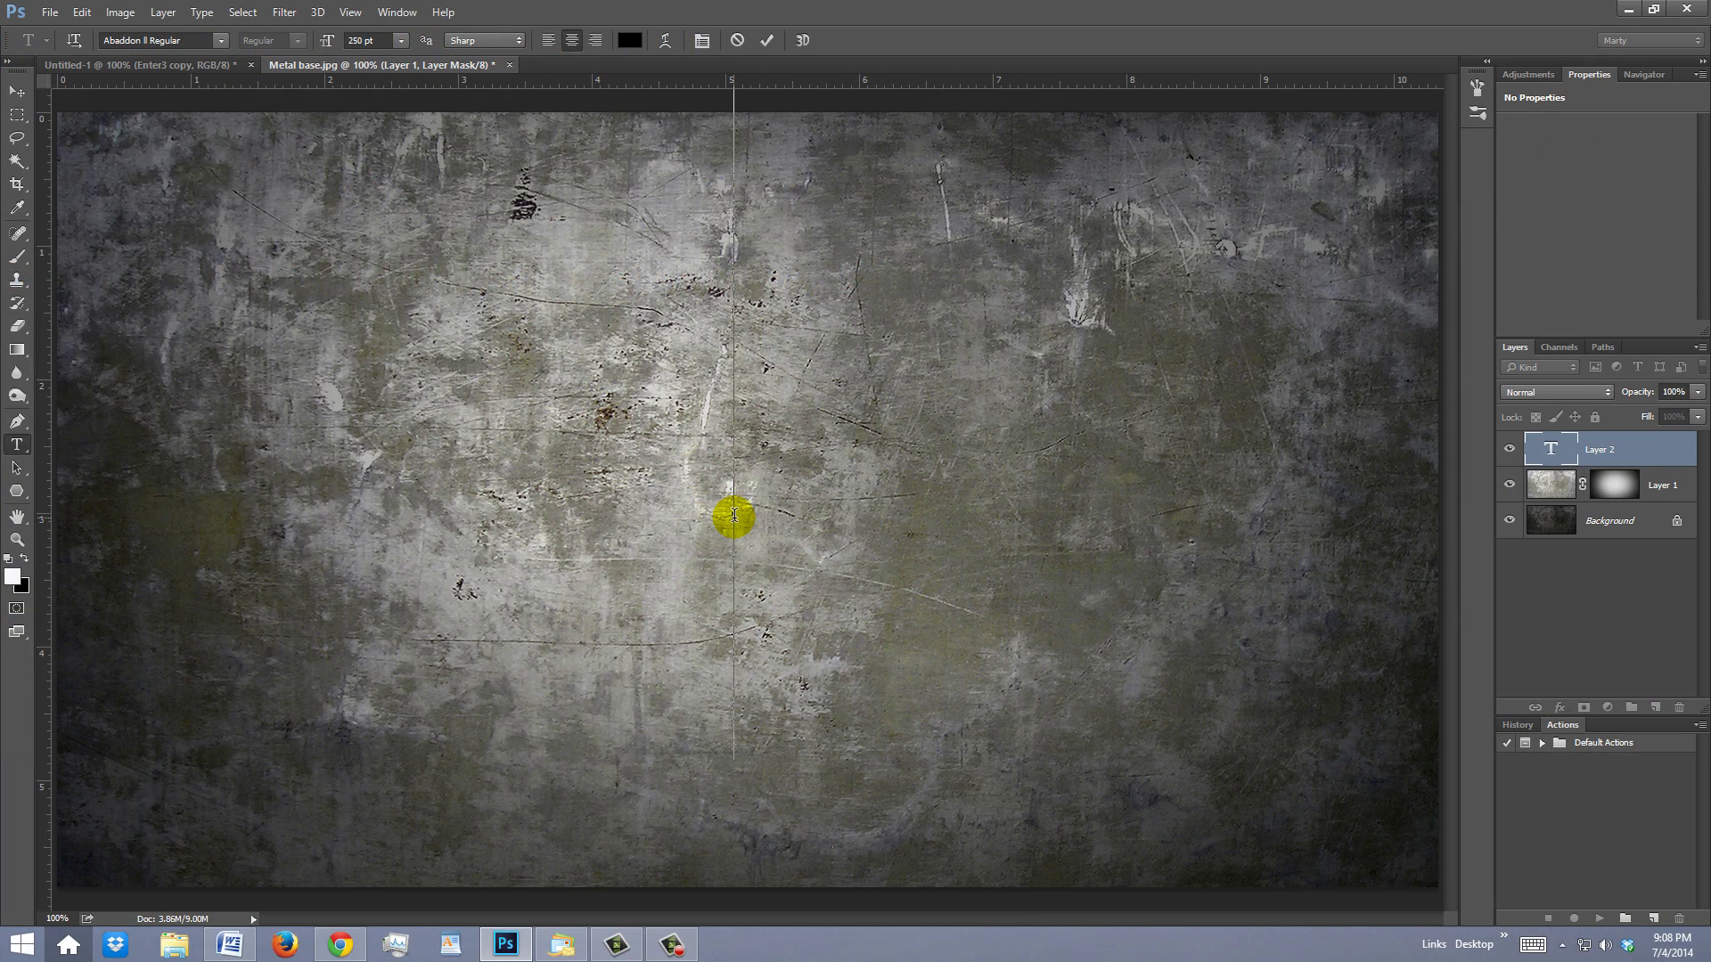
pyautogui.write('Ent')
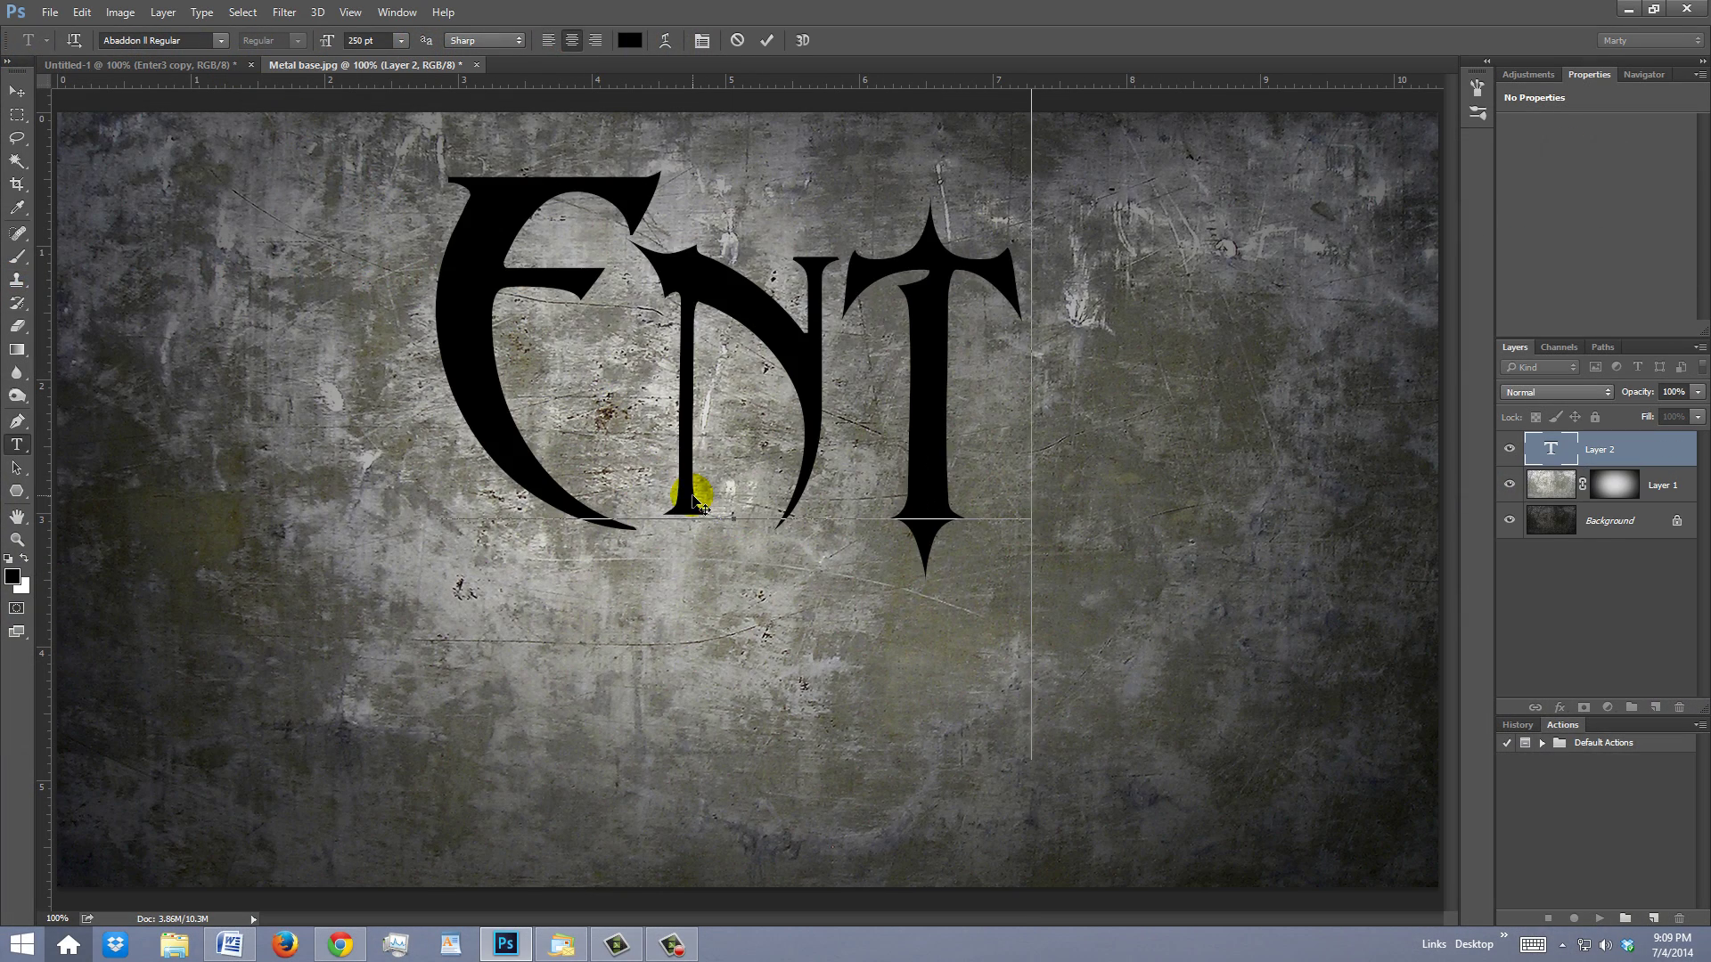
pyautogui.write('er')
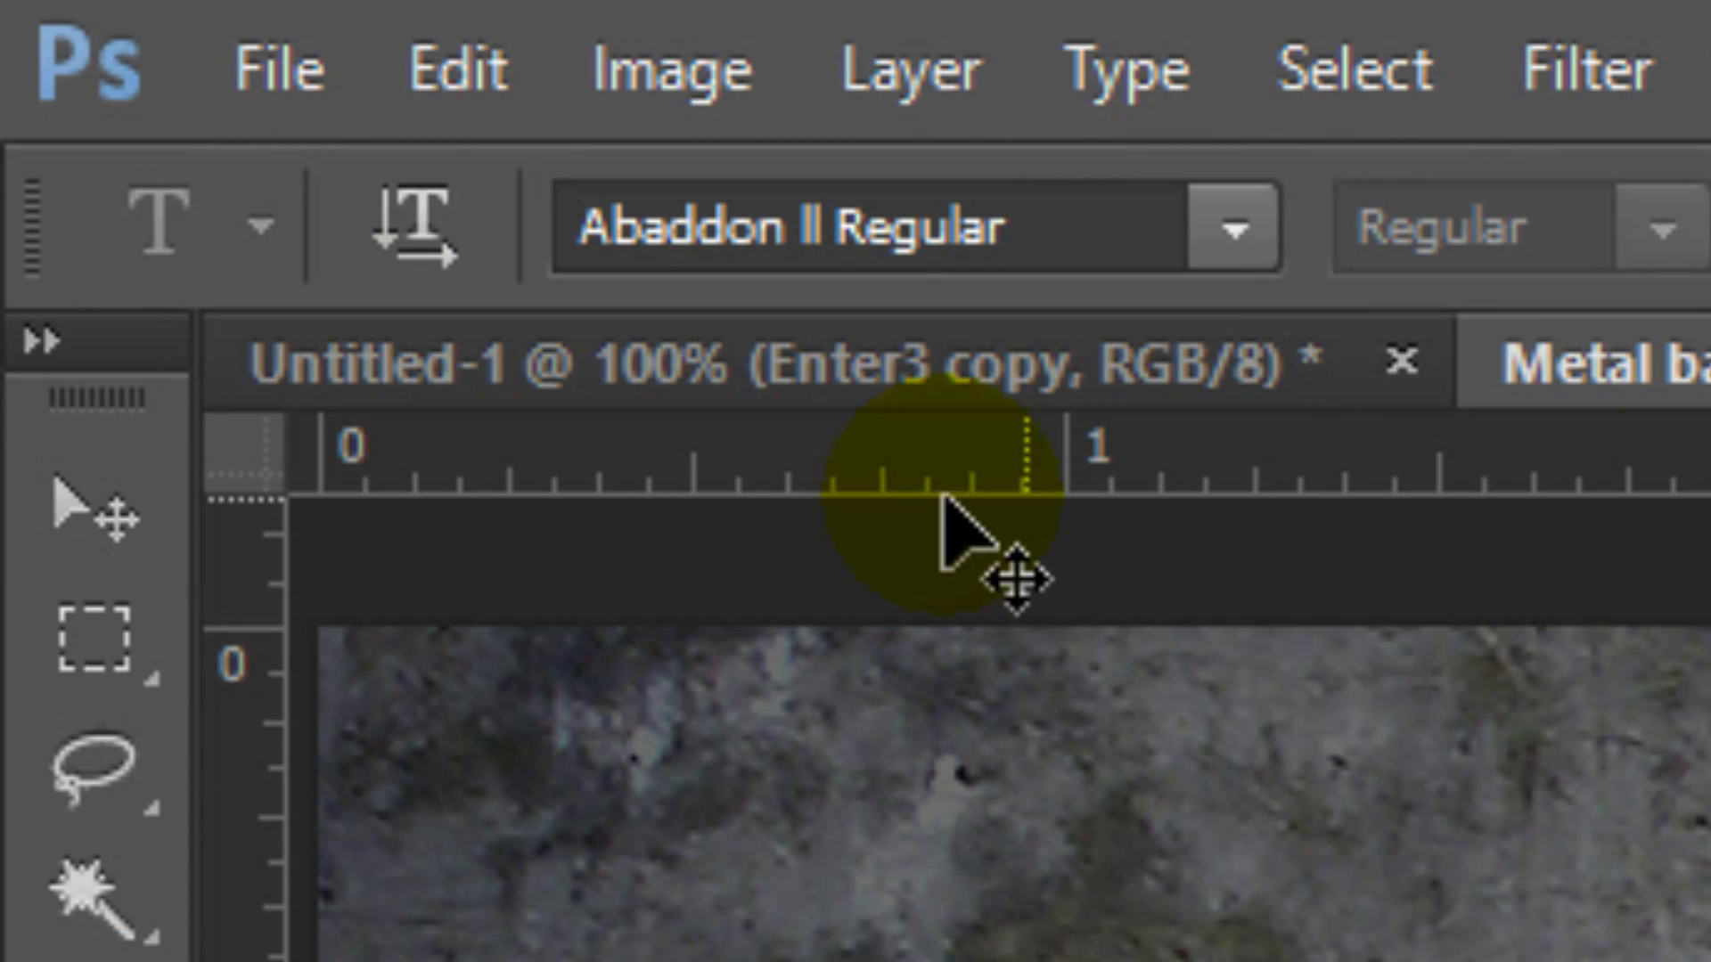
# Step: Align the Enter text to the canvas's horizontal and vertical centres, then deselect
pyautogui.click(20, 92)
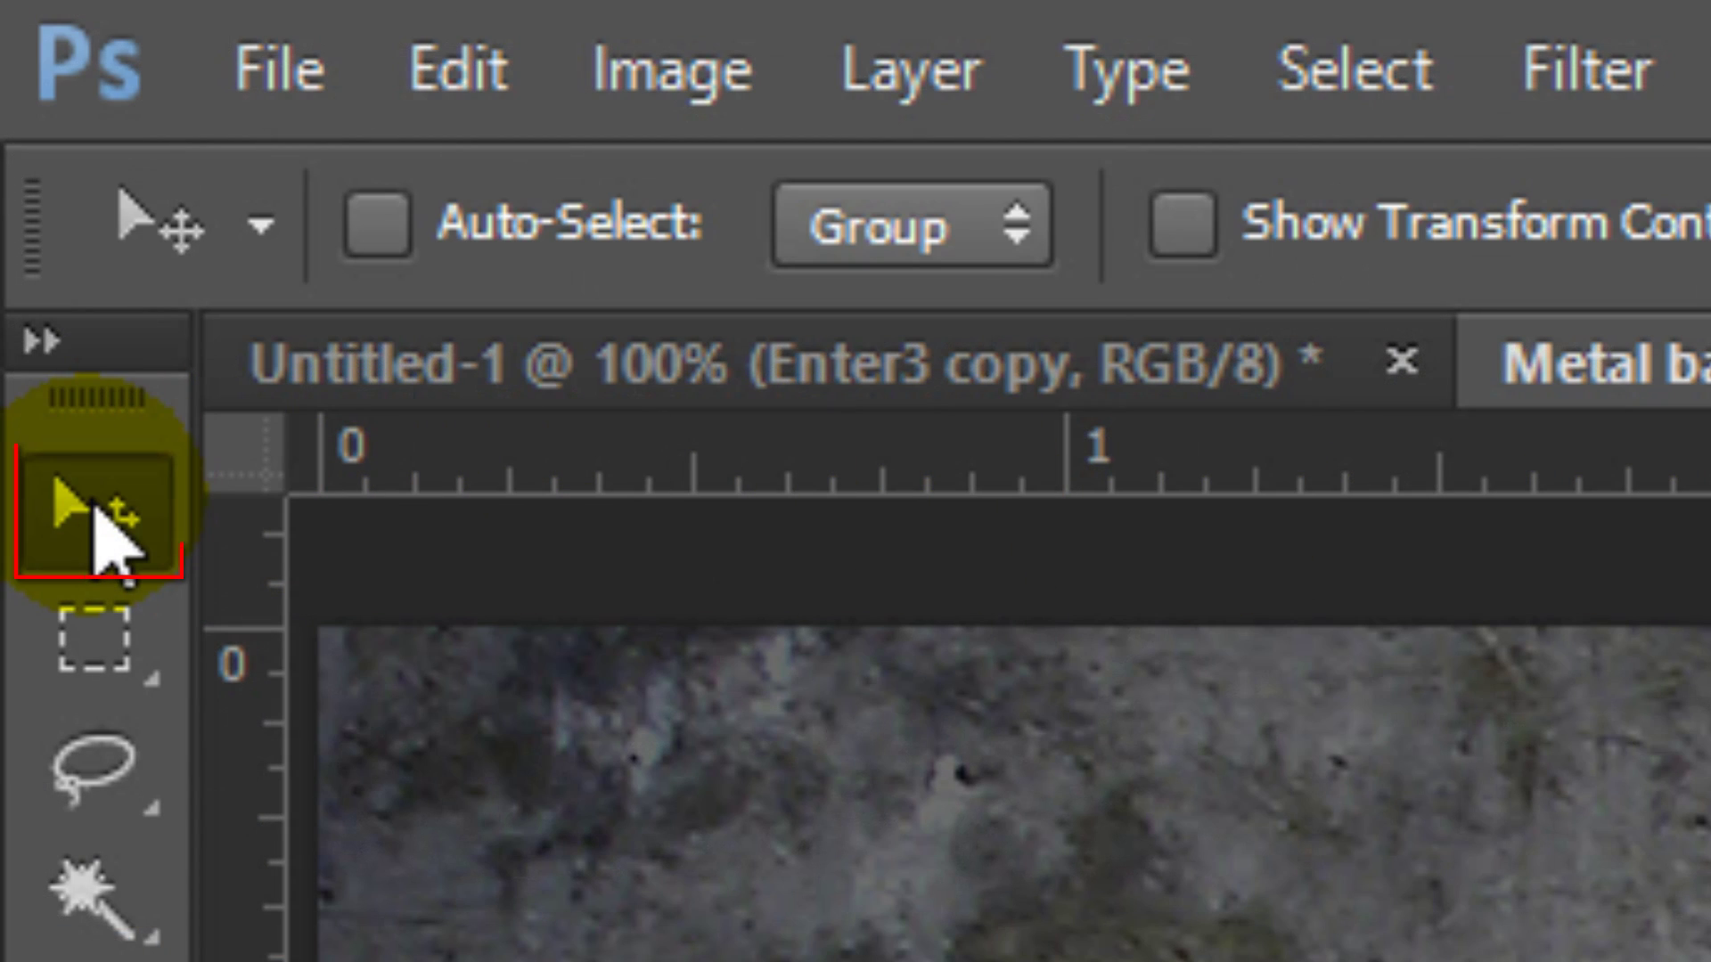
pyautogui.hotkey('ctrl', 'a')
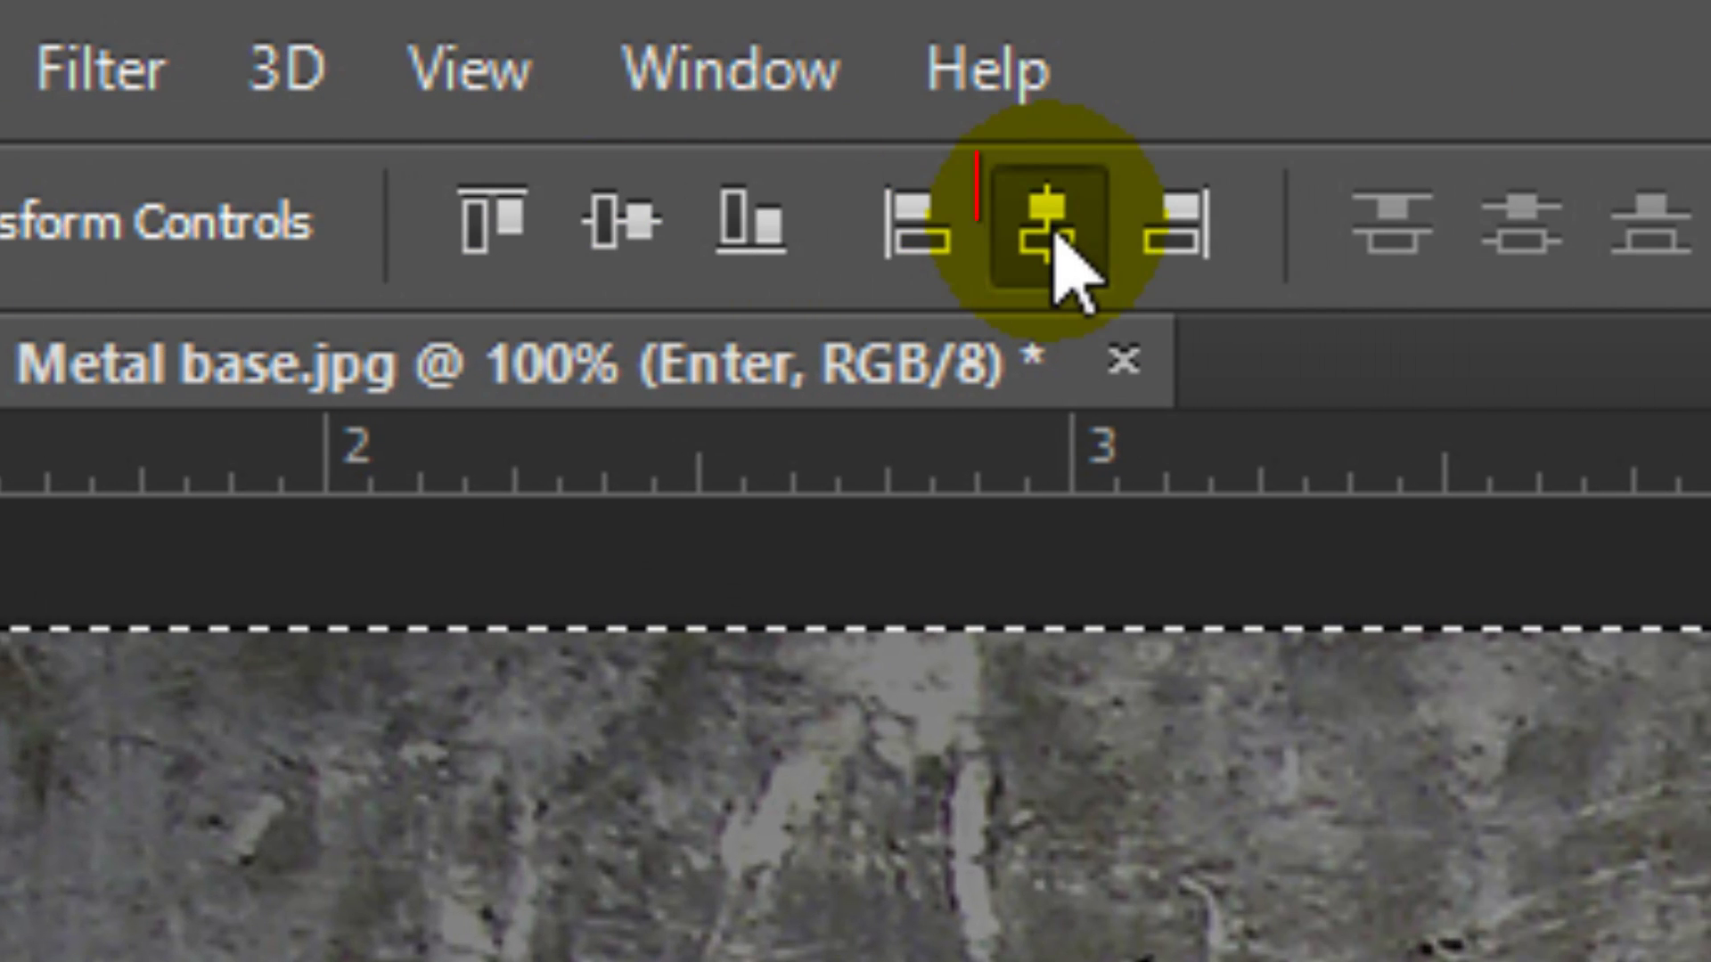
pyautogui.click(1056, 228)
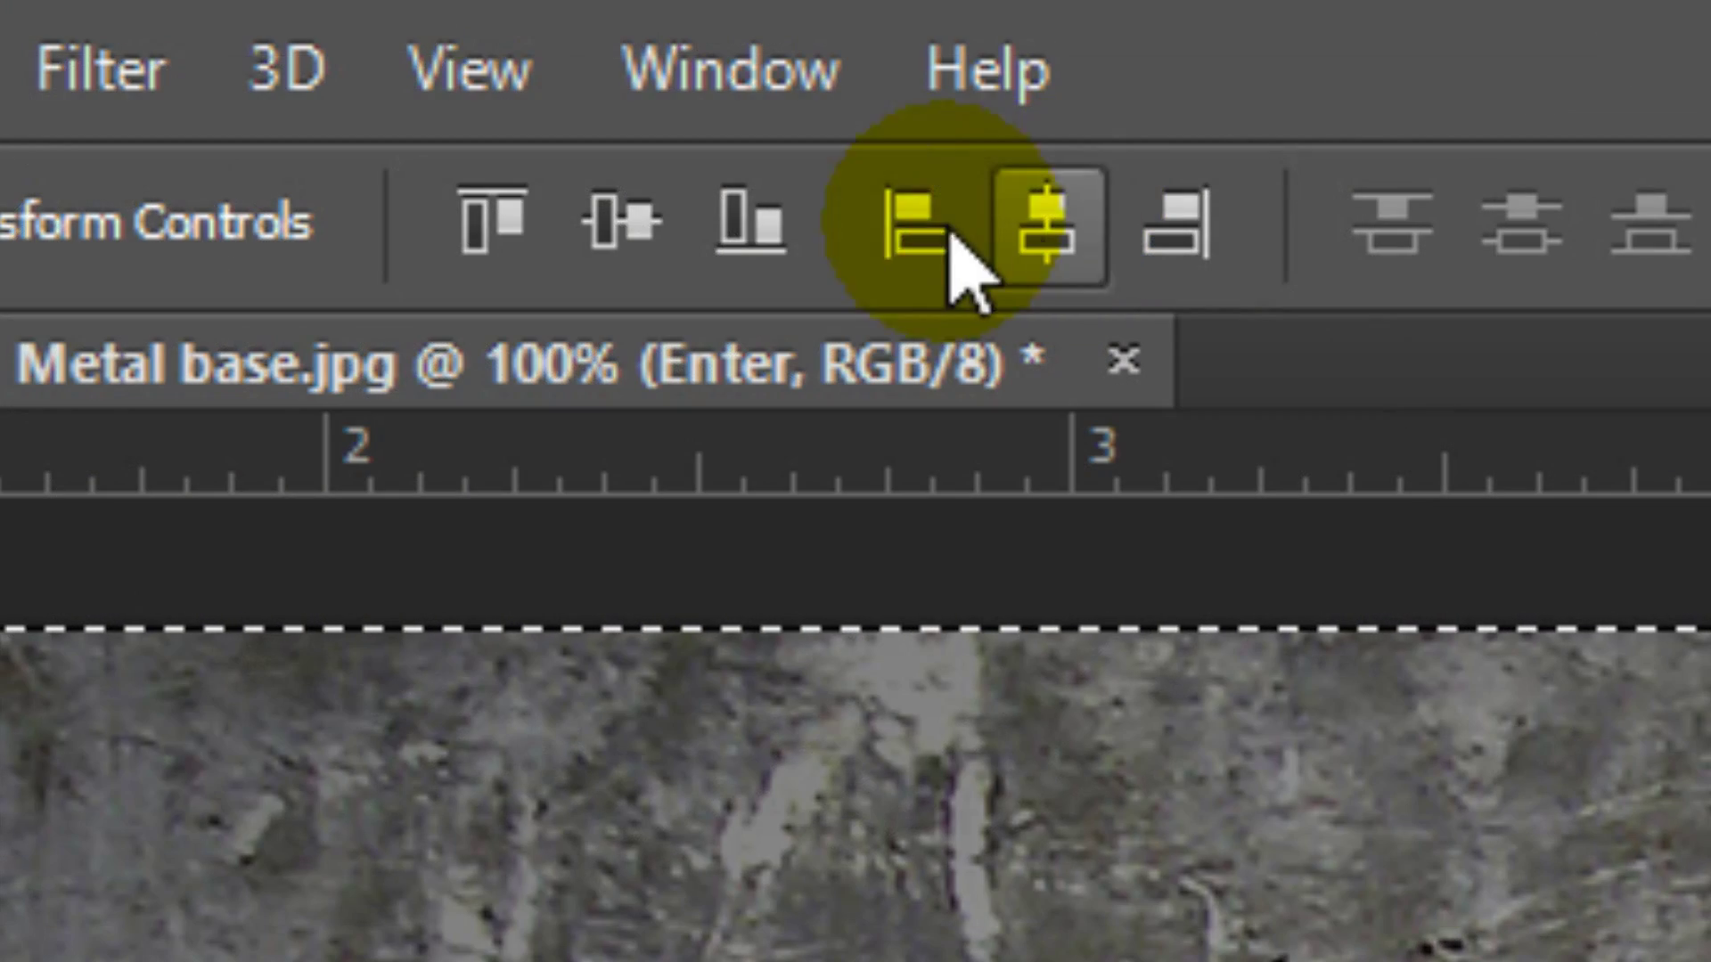
pyautogui.click(376, 41)
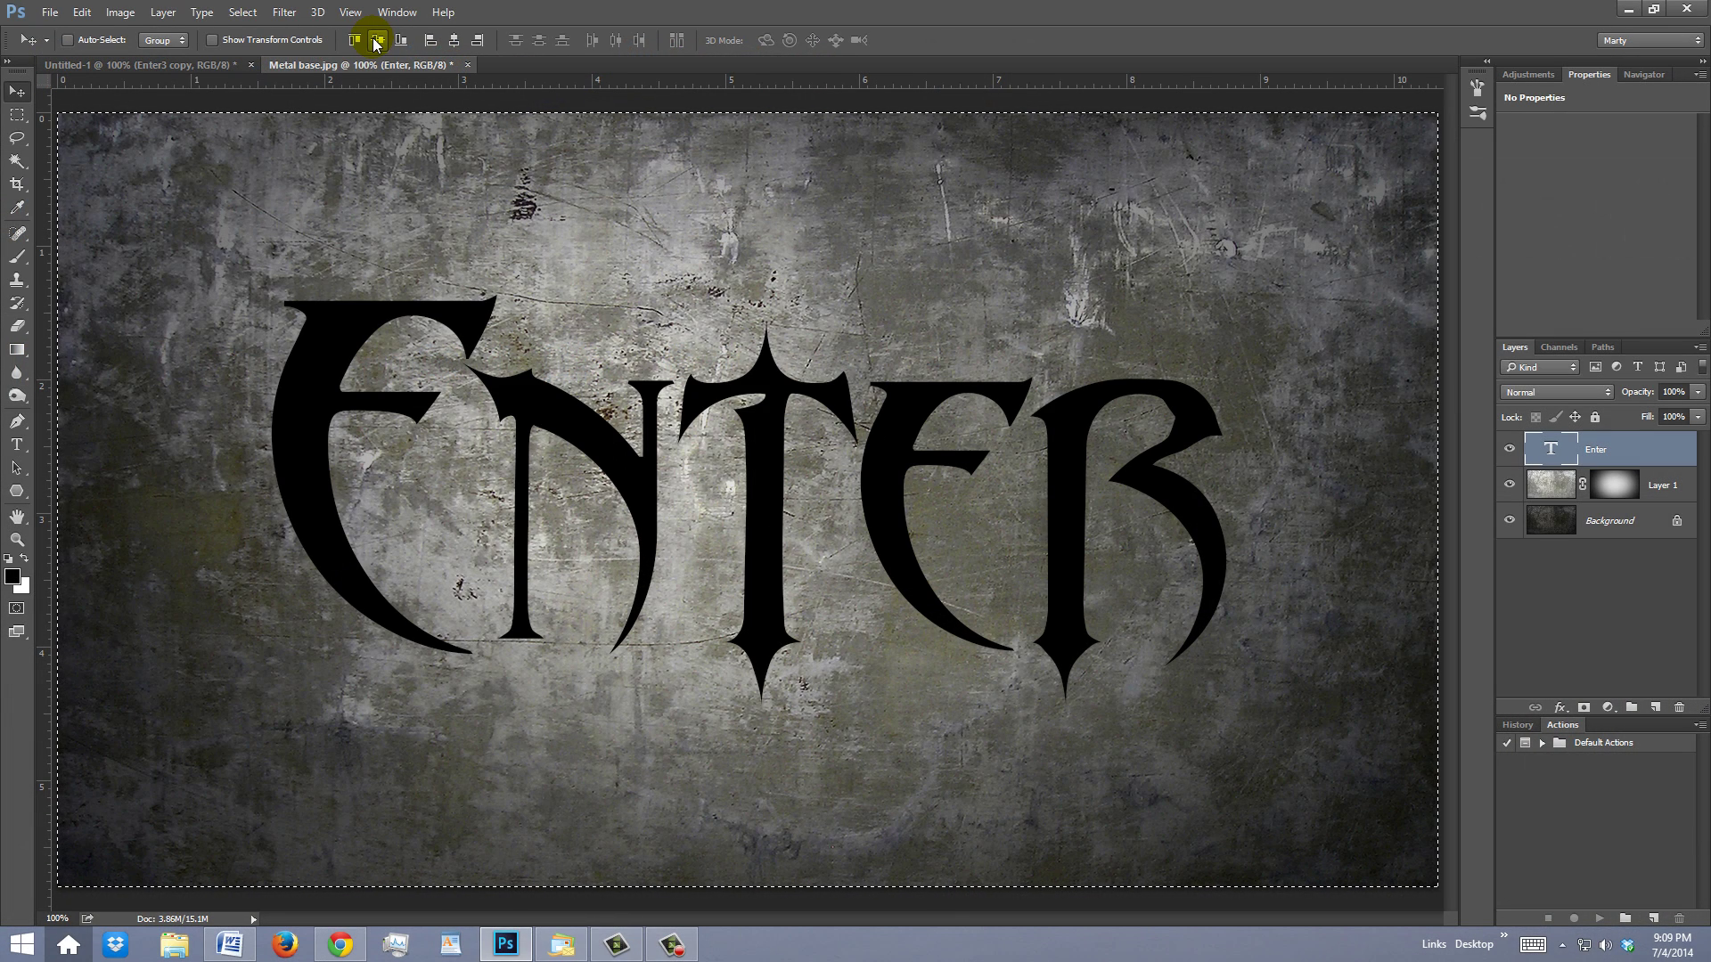
pyautogui.hotkey('ctrl', 'd')
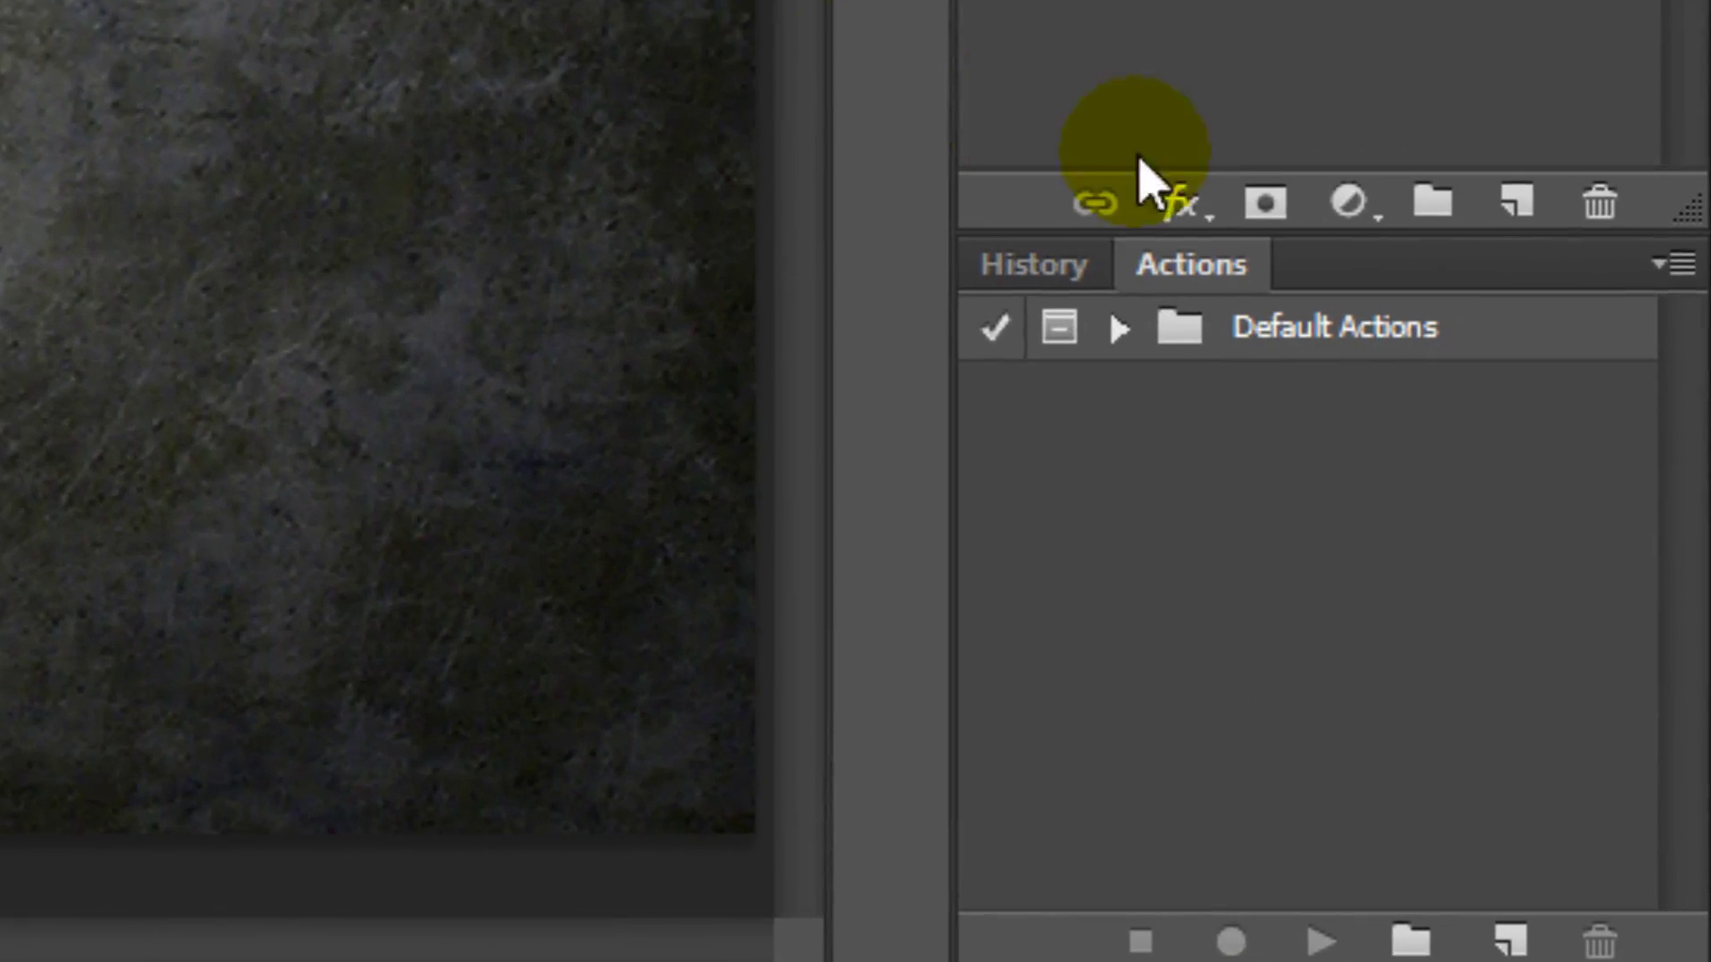
# Step: Add a Gradient Overlay layer effect to the Enter text
pyautogui.click(1182, 203)
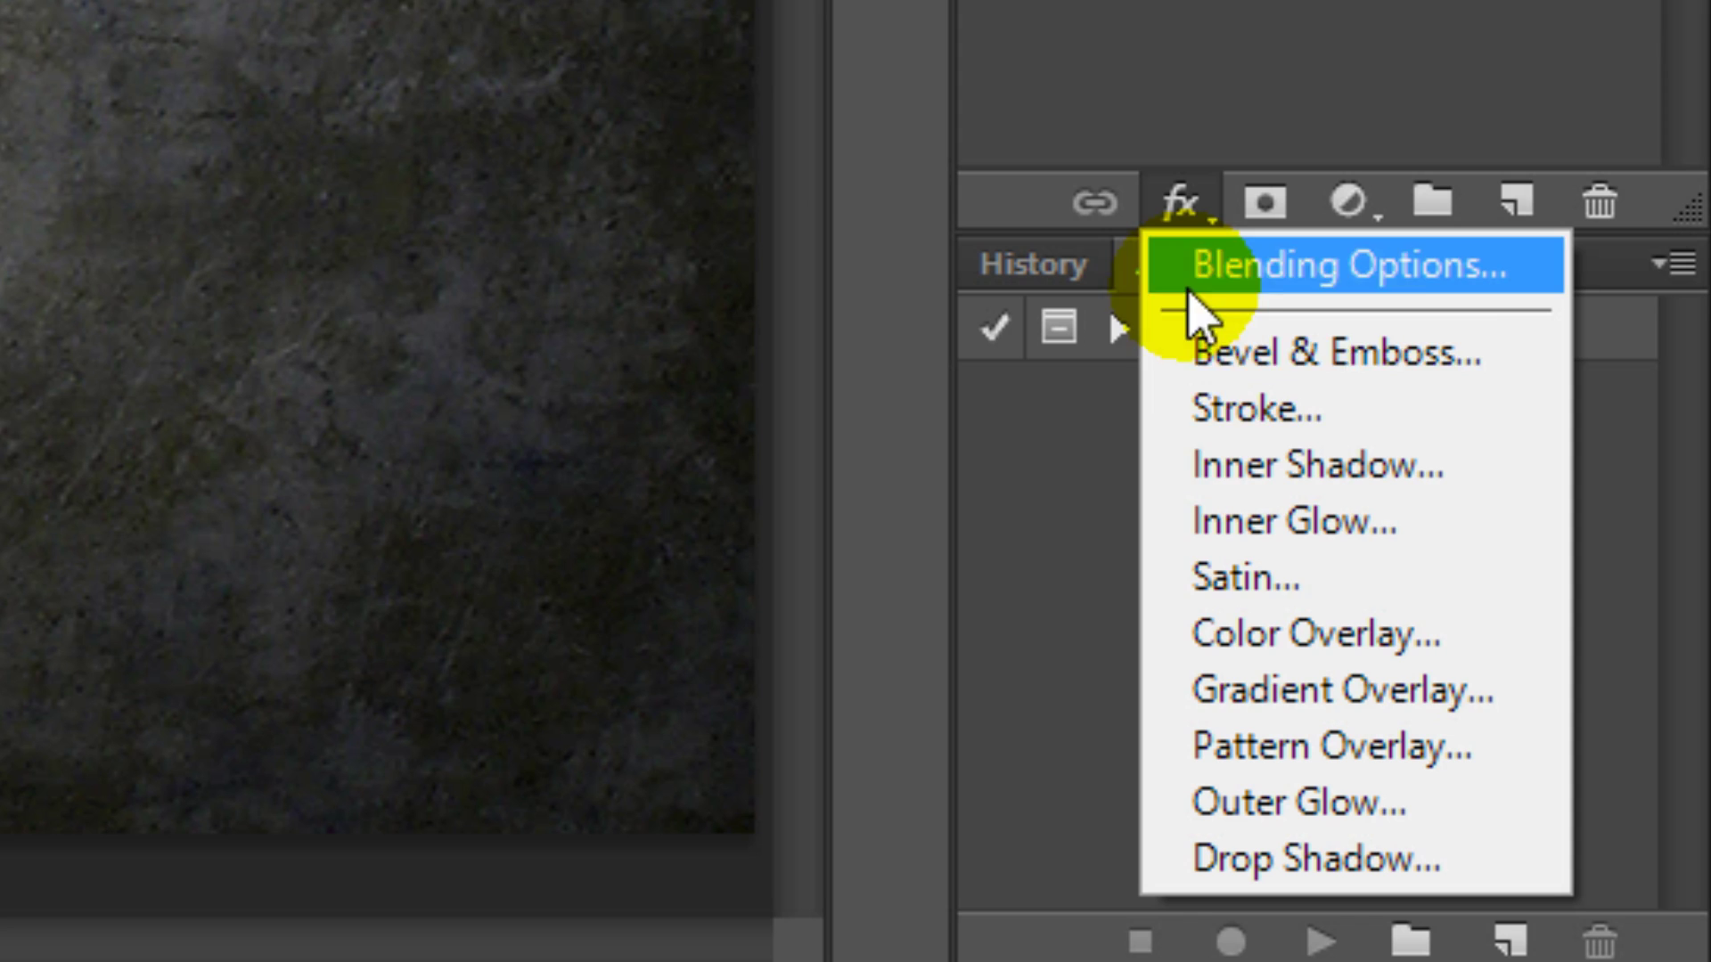
pyautogui.click(1177, 695)
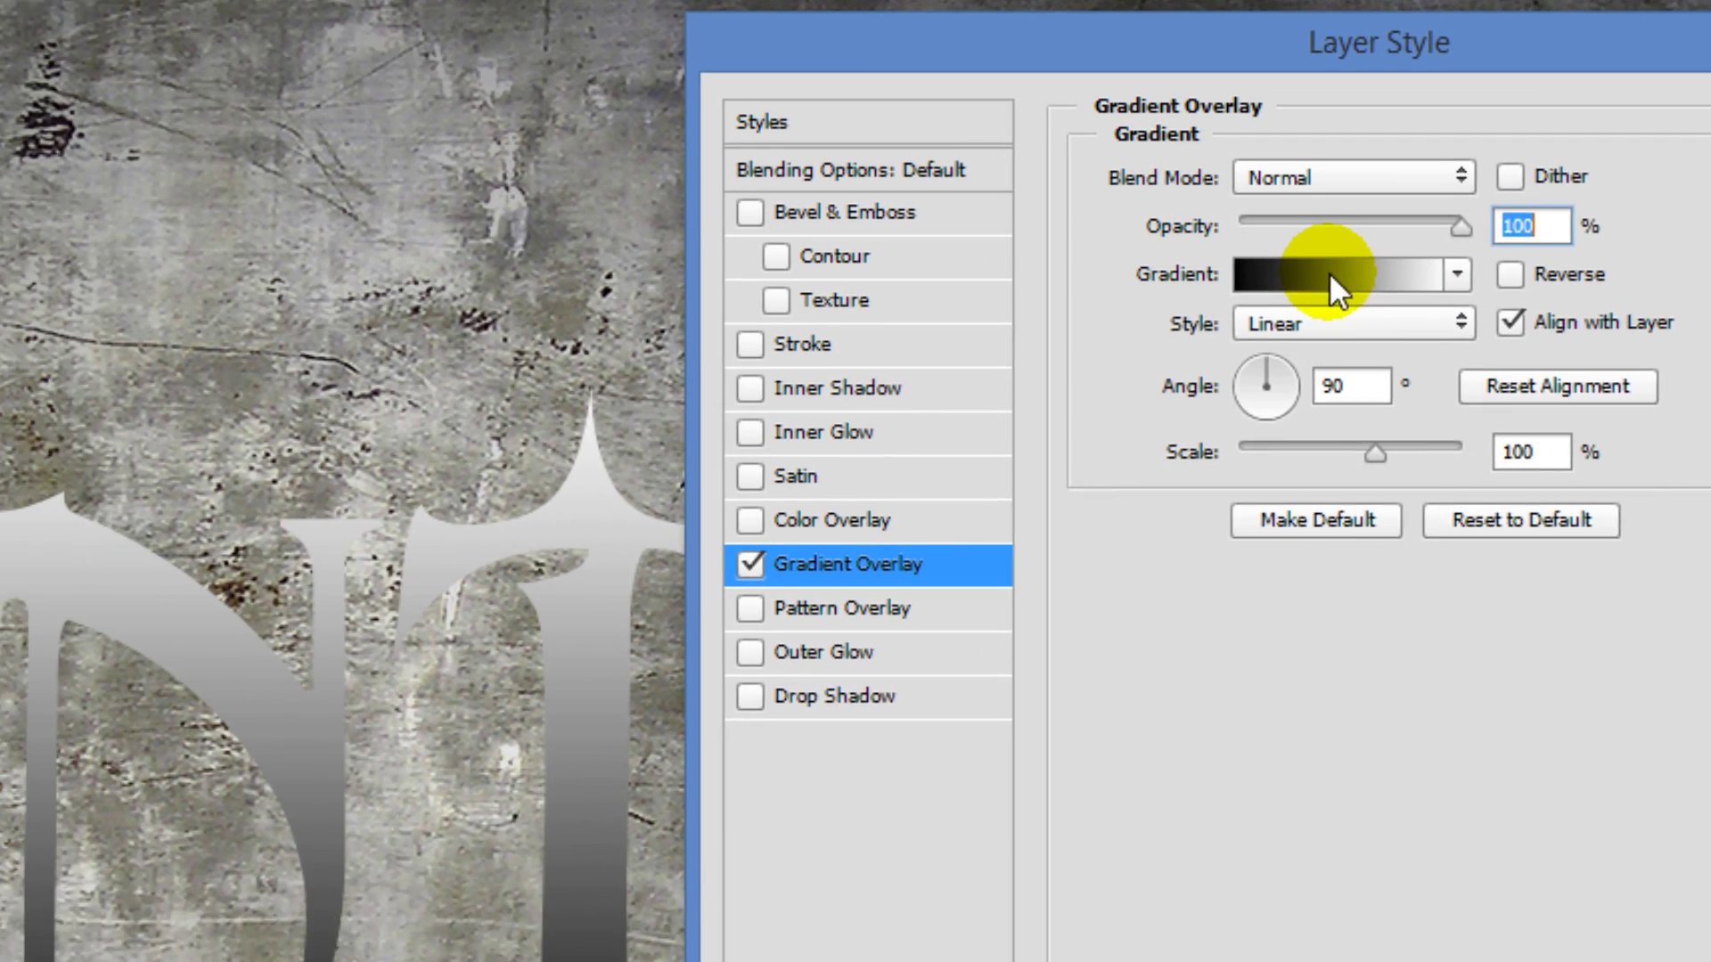
# Step: Add a light grey colour stop near the middle of the overlay gradient
pyautogui.click(800, 311)
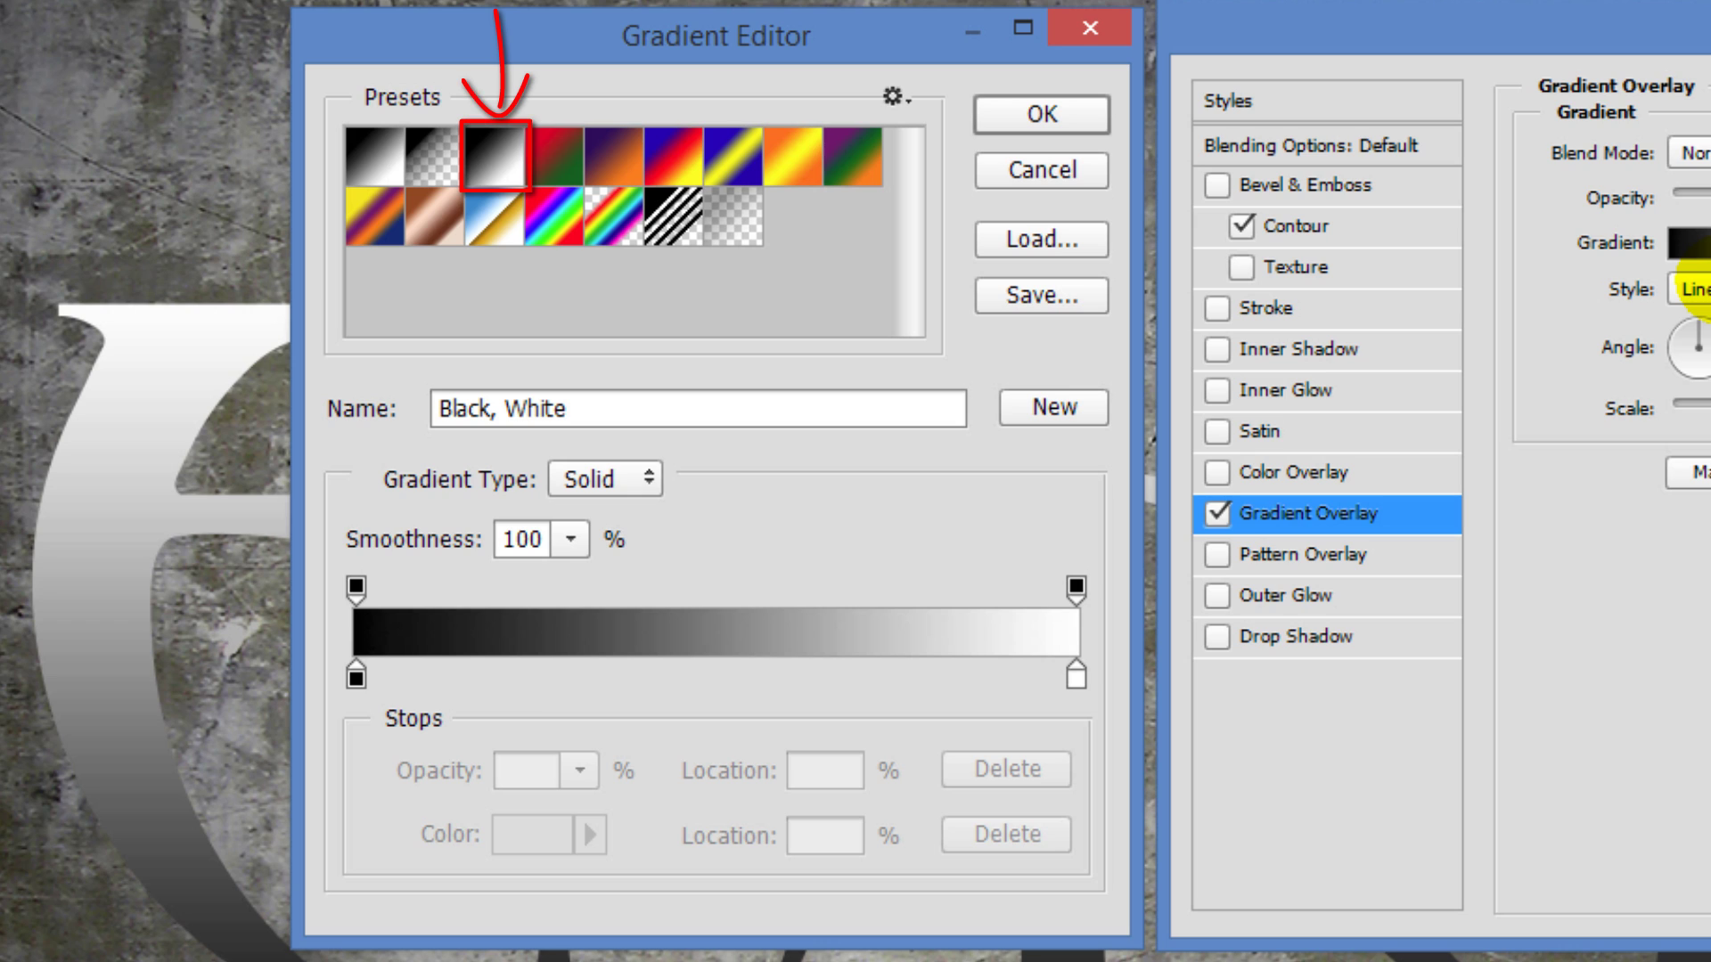
pyautogui.click(700, 684)
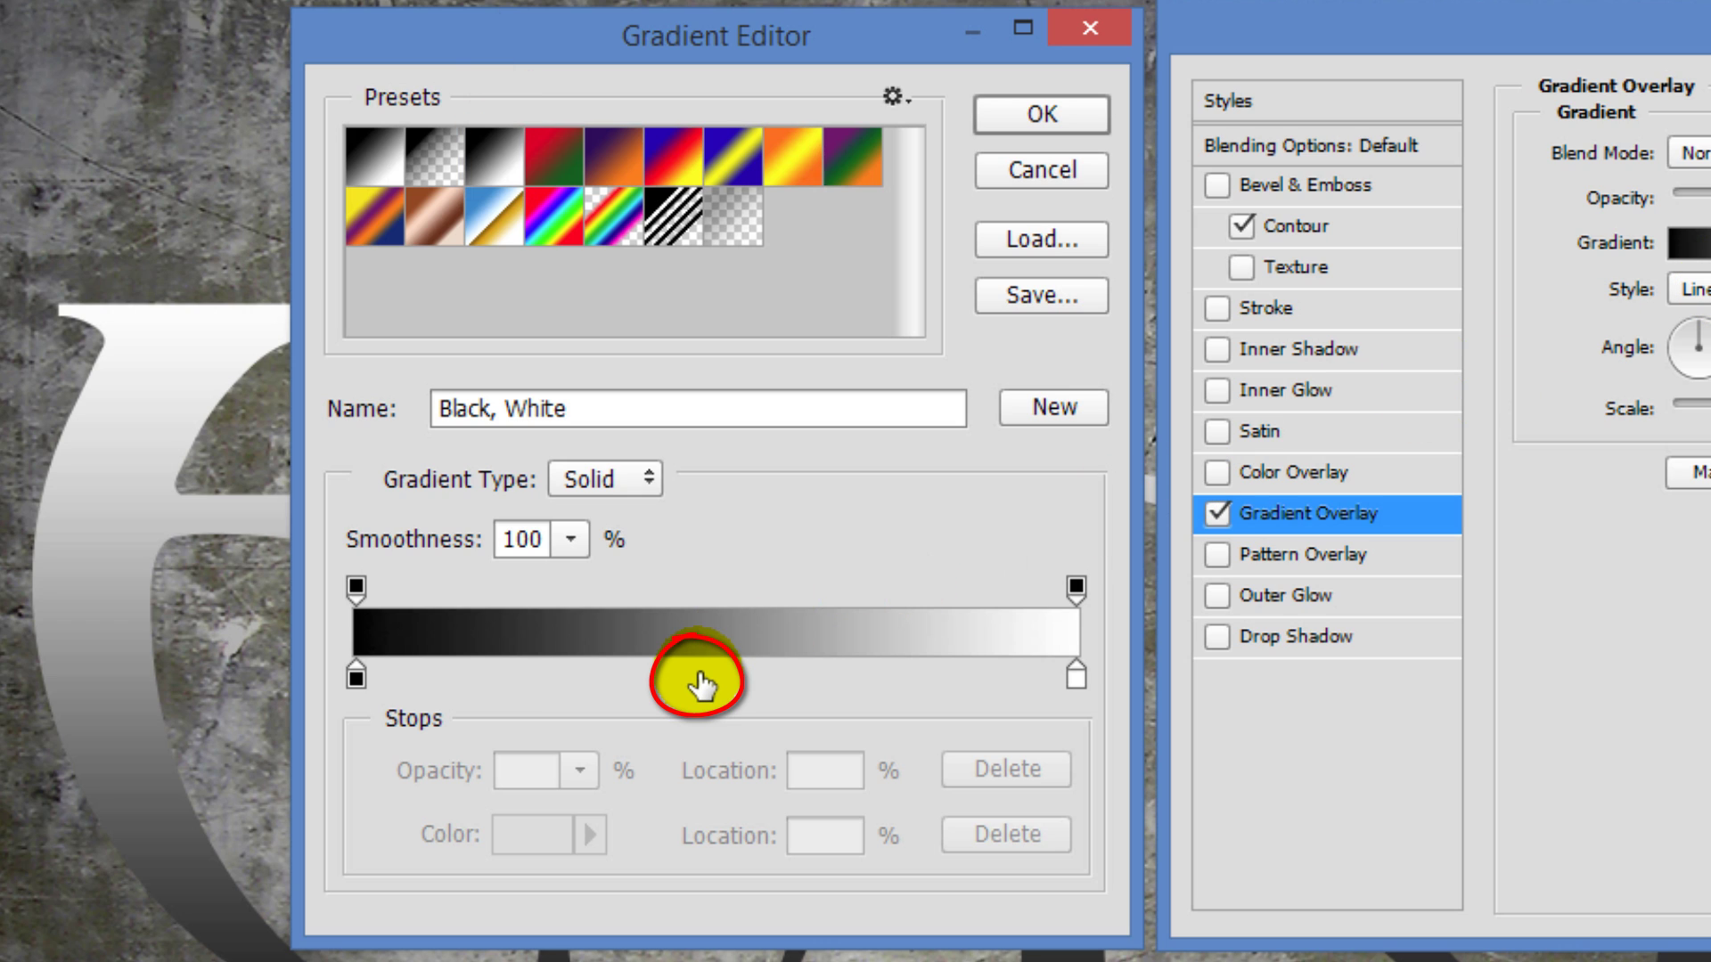
pyautogui.click(700, 684)
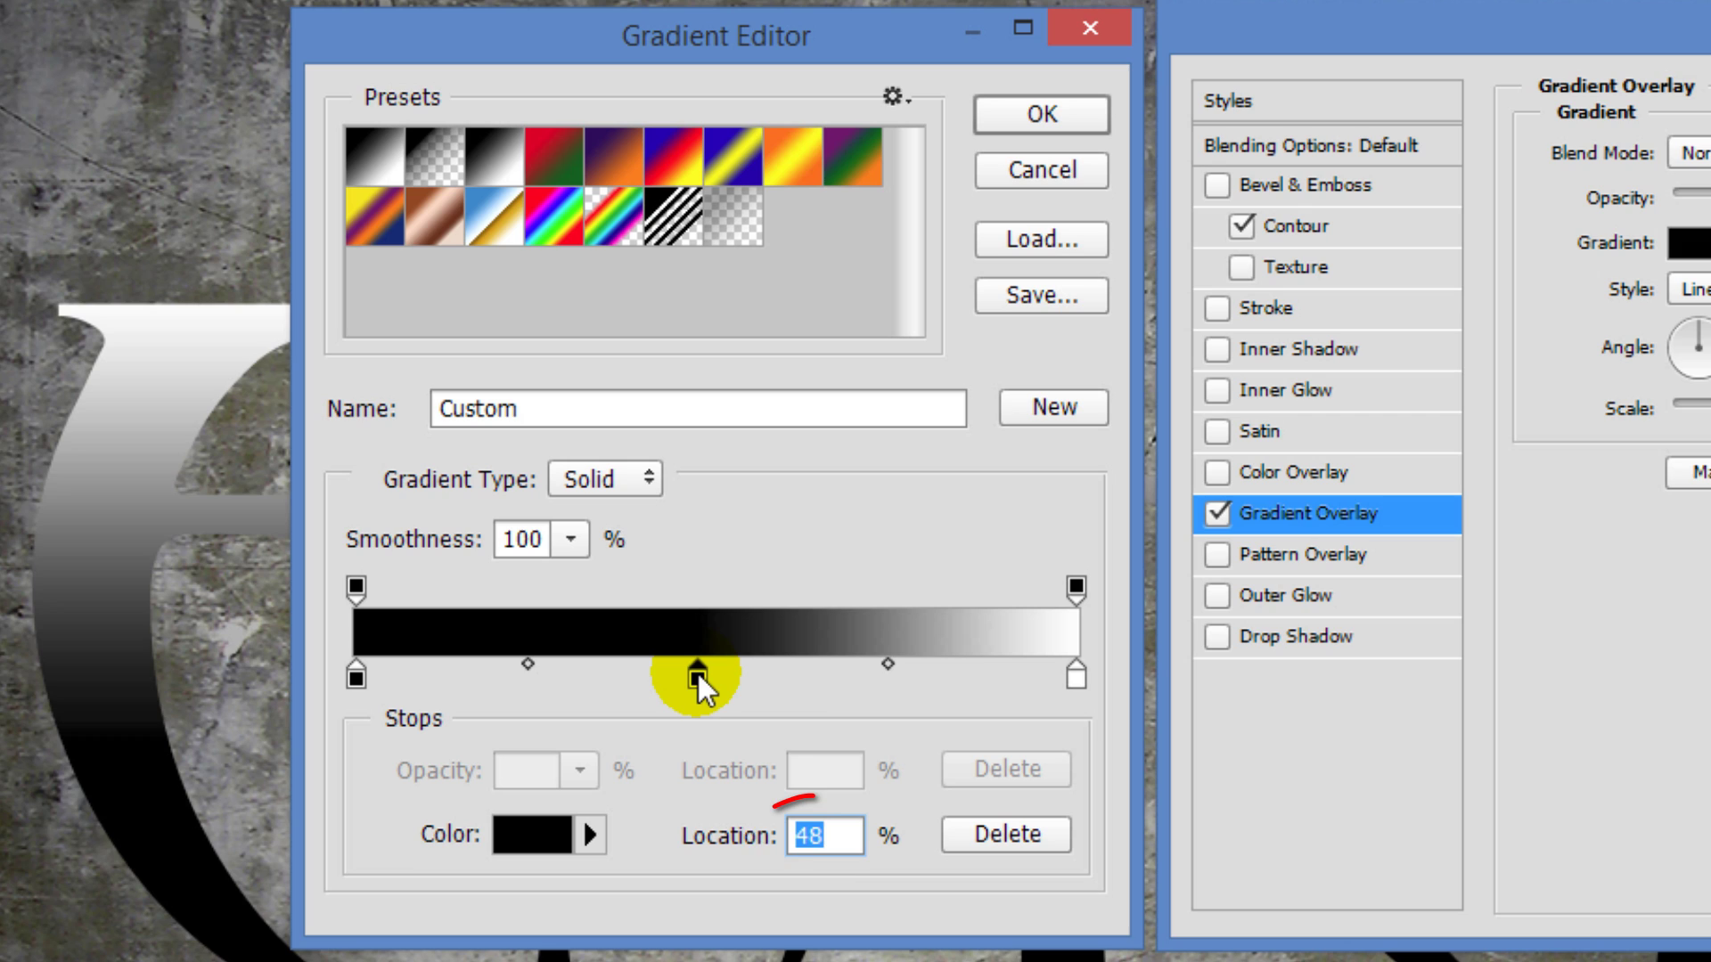
pyautogui.write('50')
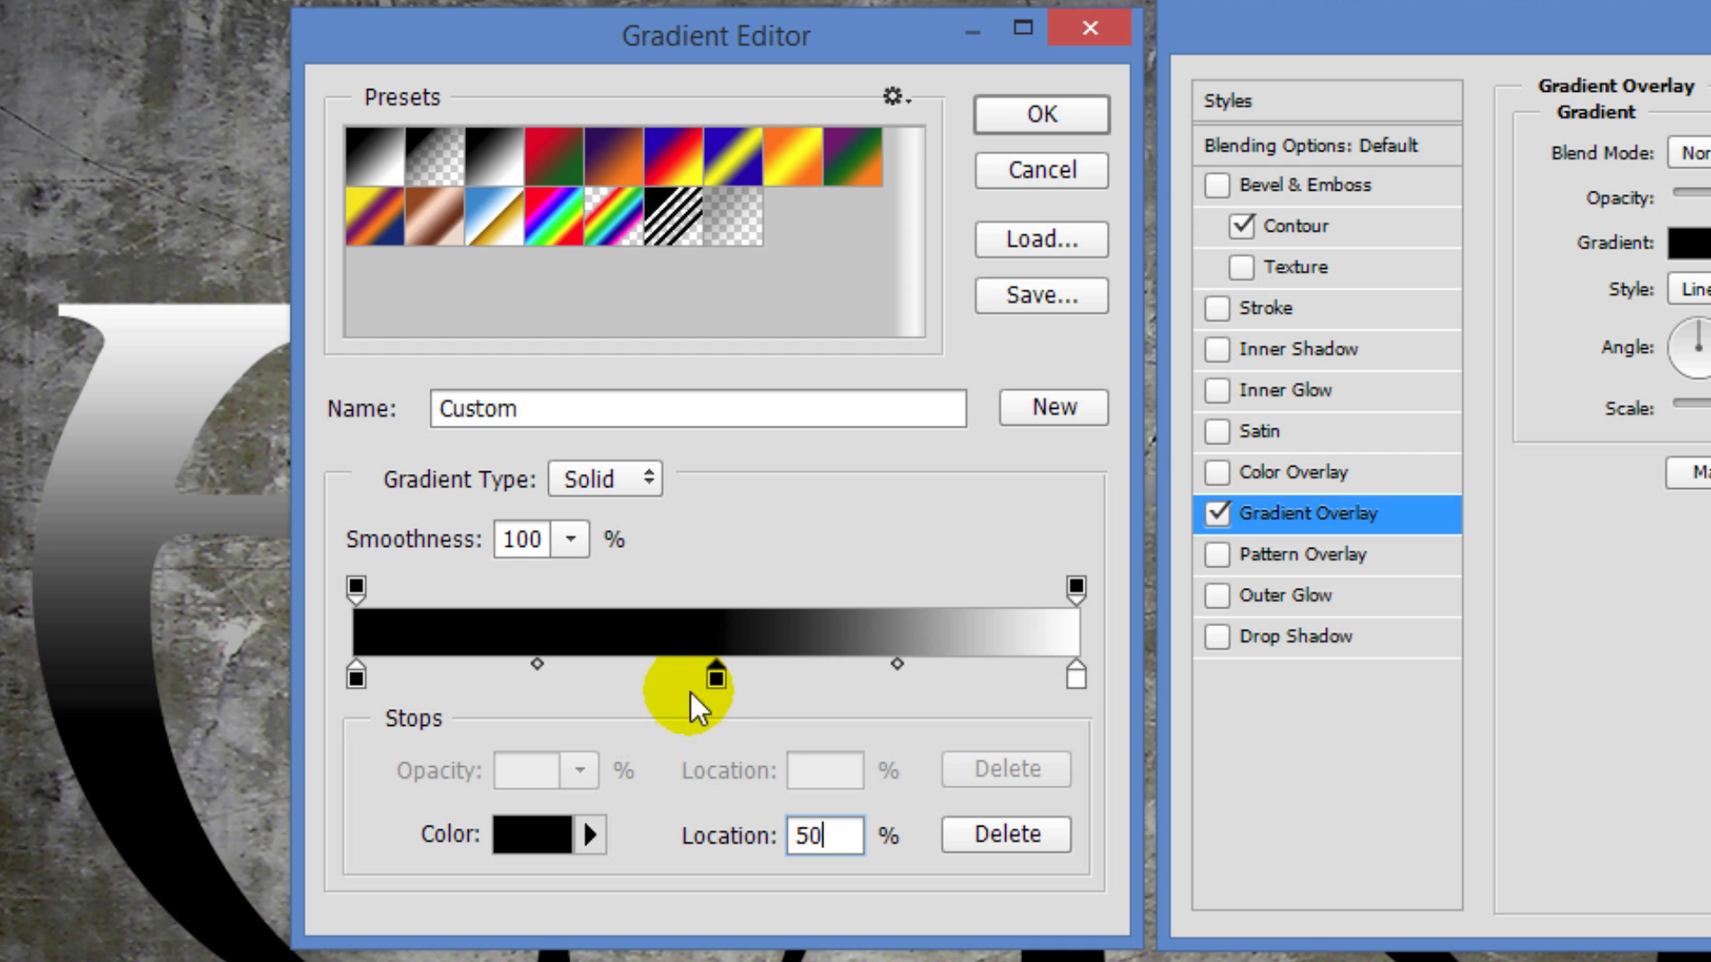
pyautogui.click(530, 839)
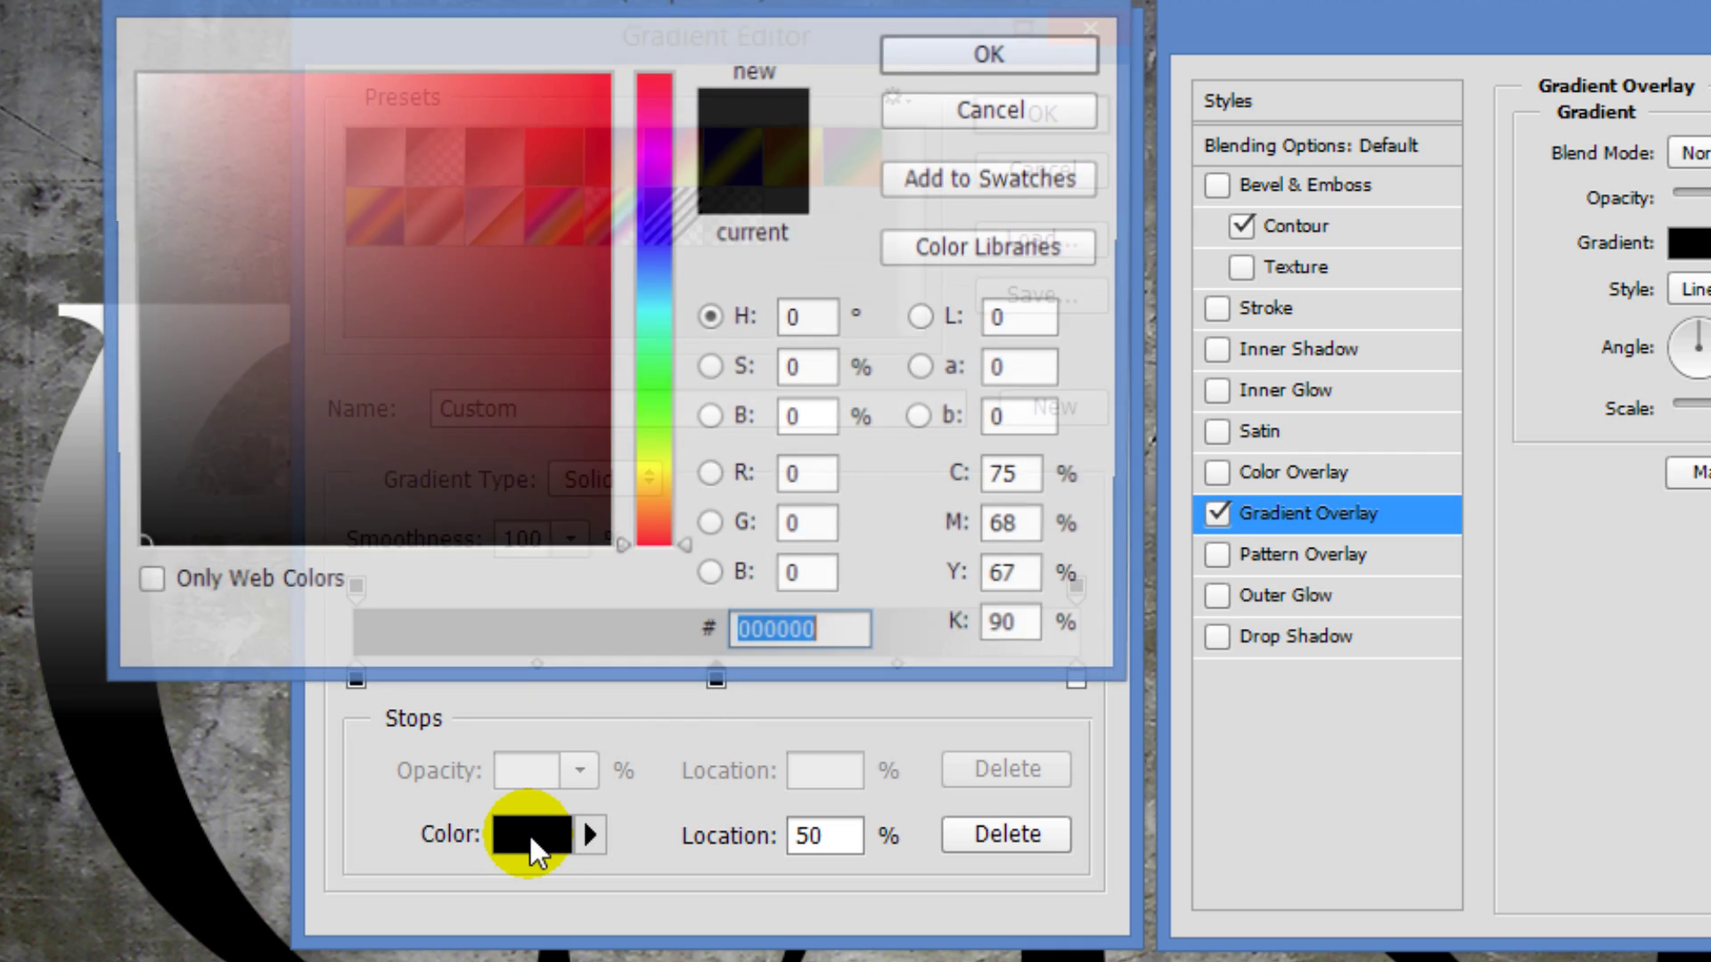
pyautogui.doubleClick(811, 422)
pyautogui.write('7')
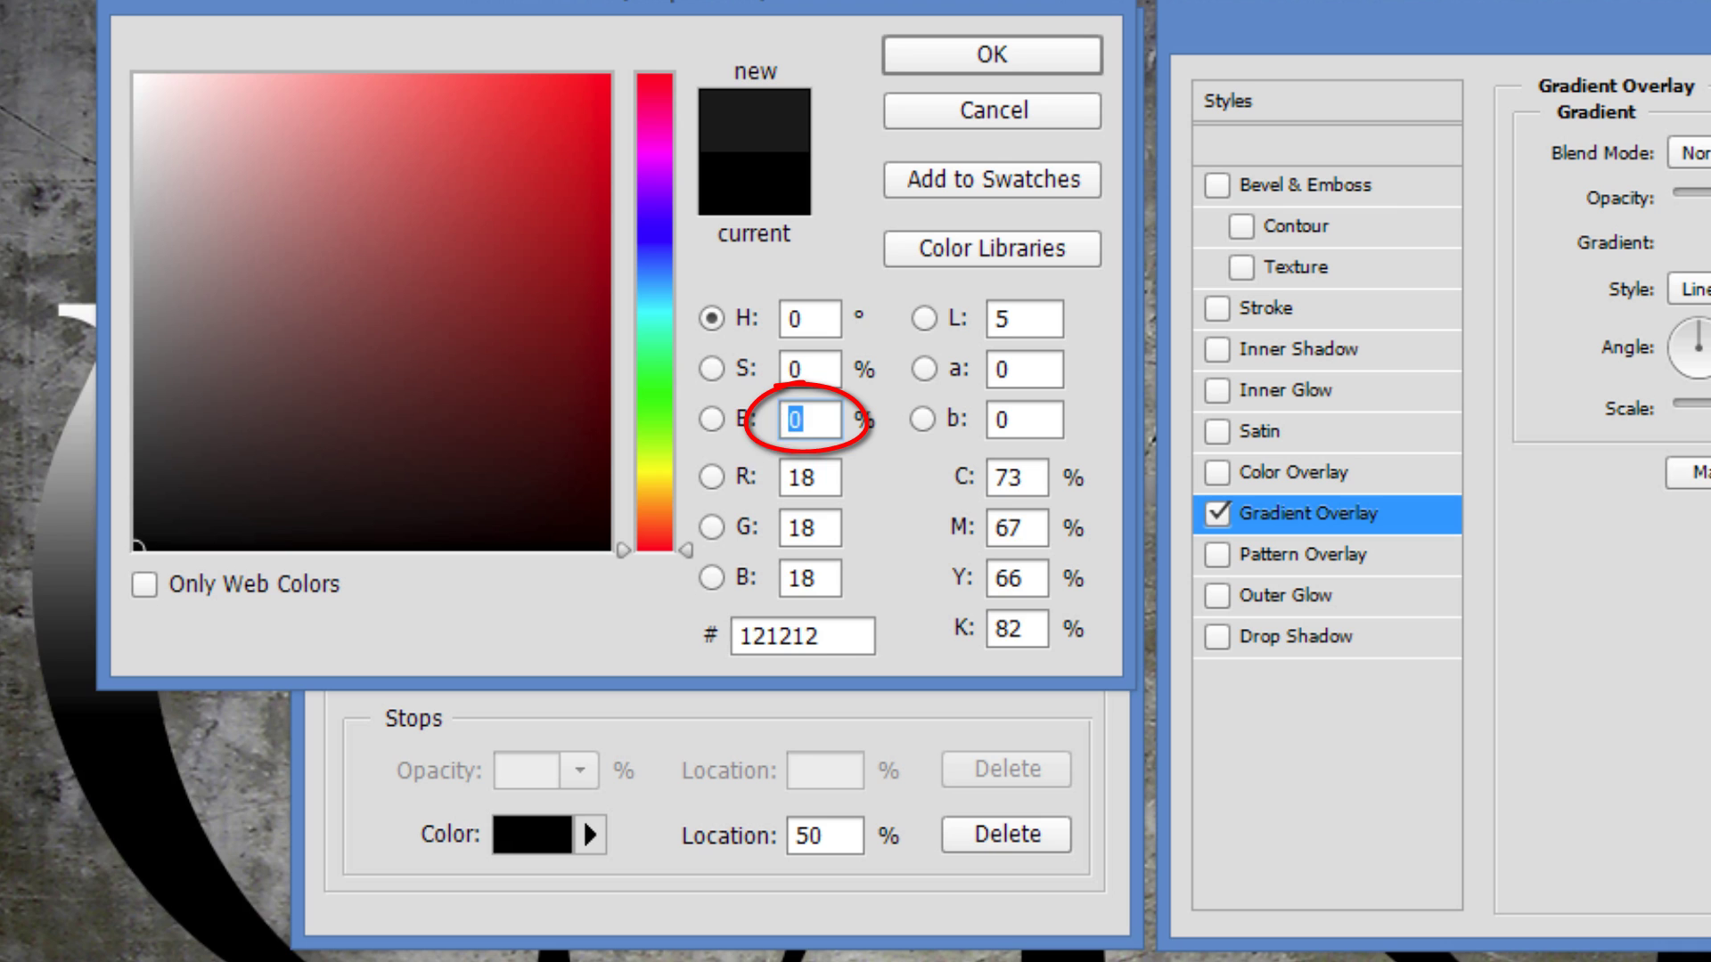
pyautogui.write('0')
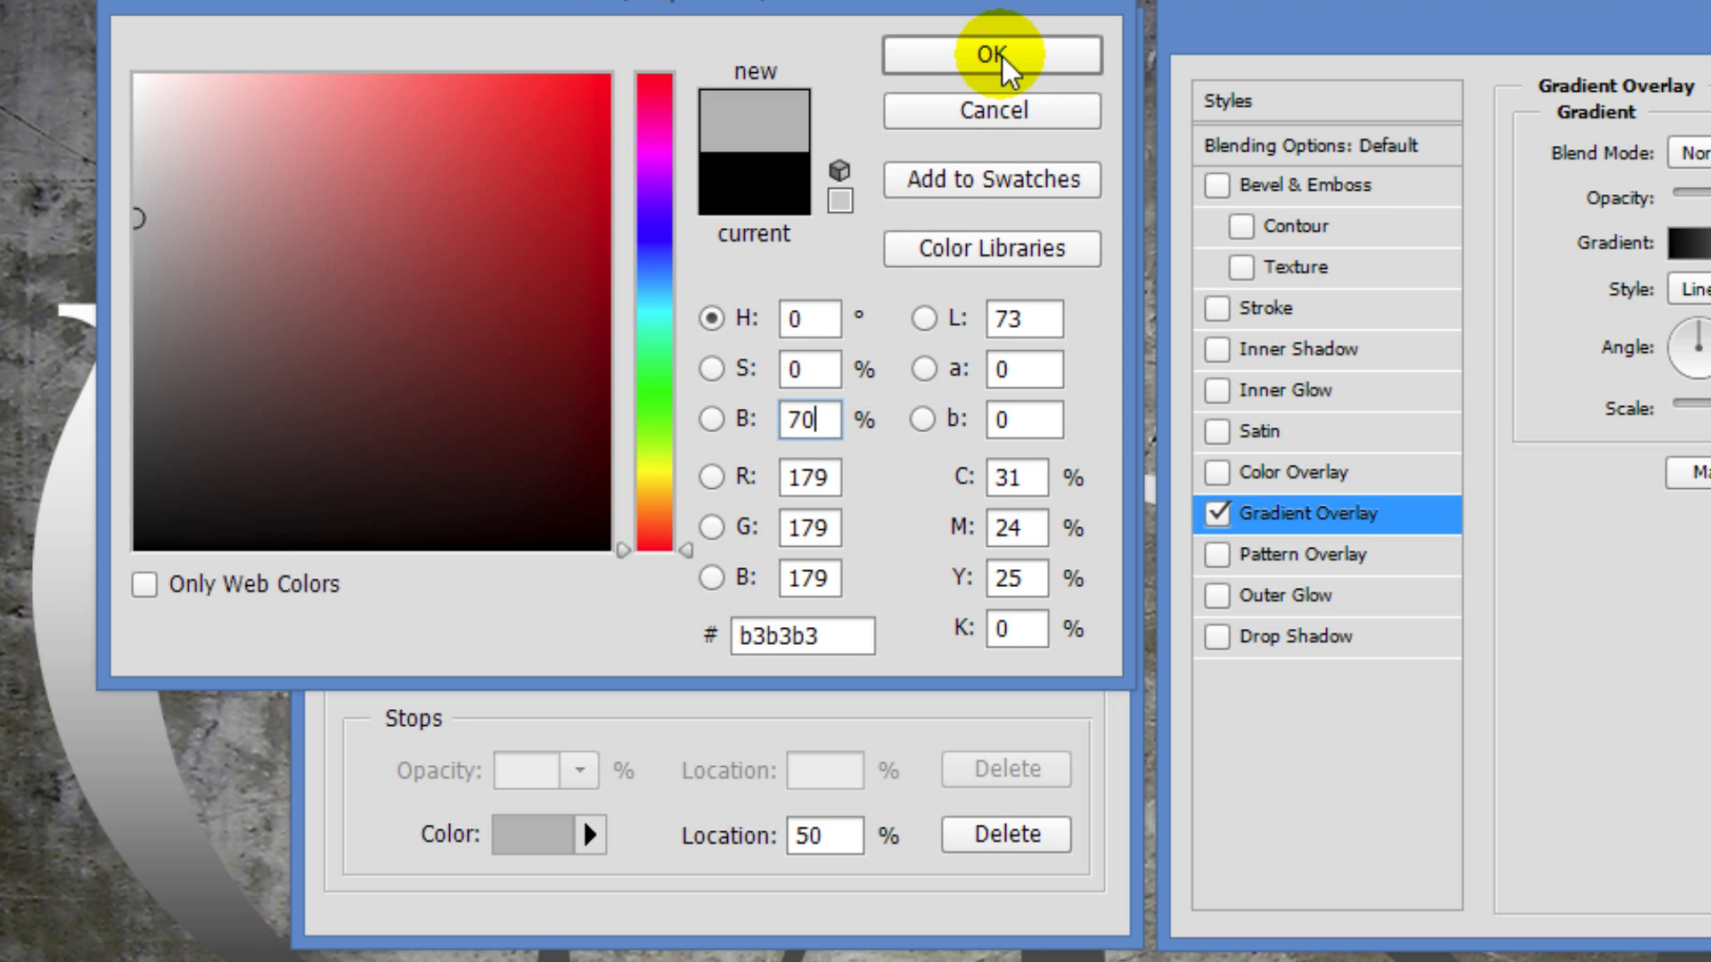
pyautogui.click(992, 53)
# Step: Make the white end stop darker grey and shift the black-side midpoint toward the middle
pyautogui.click(1076, 675)
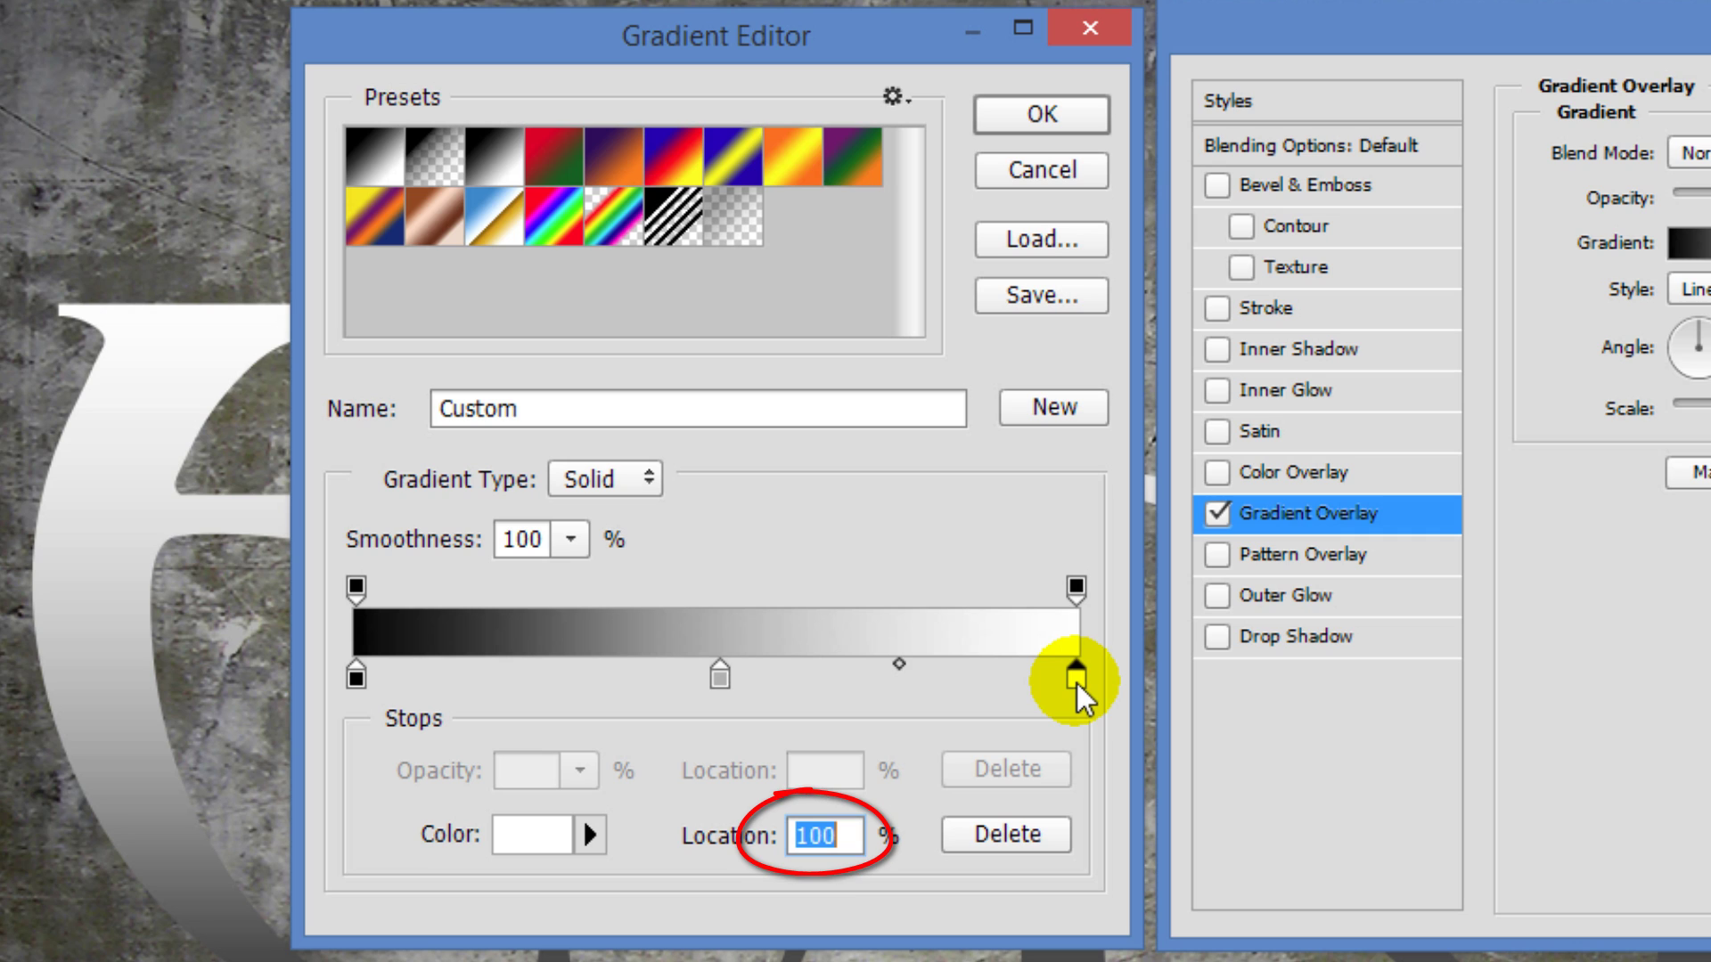
pyautogui.write('90')
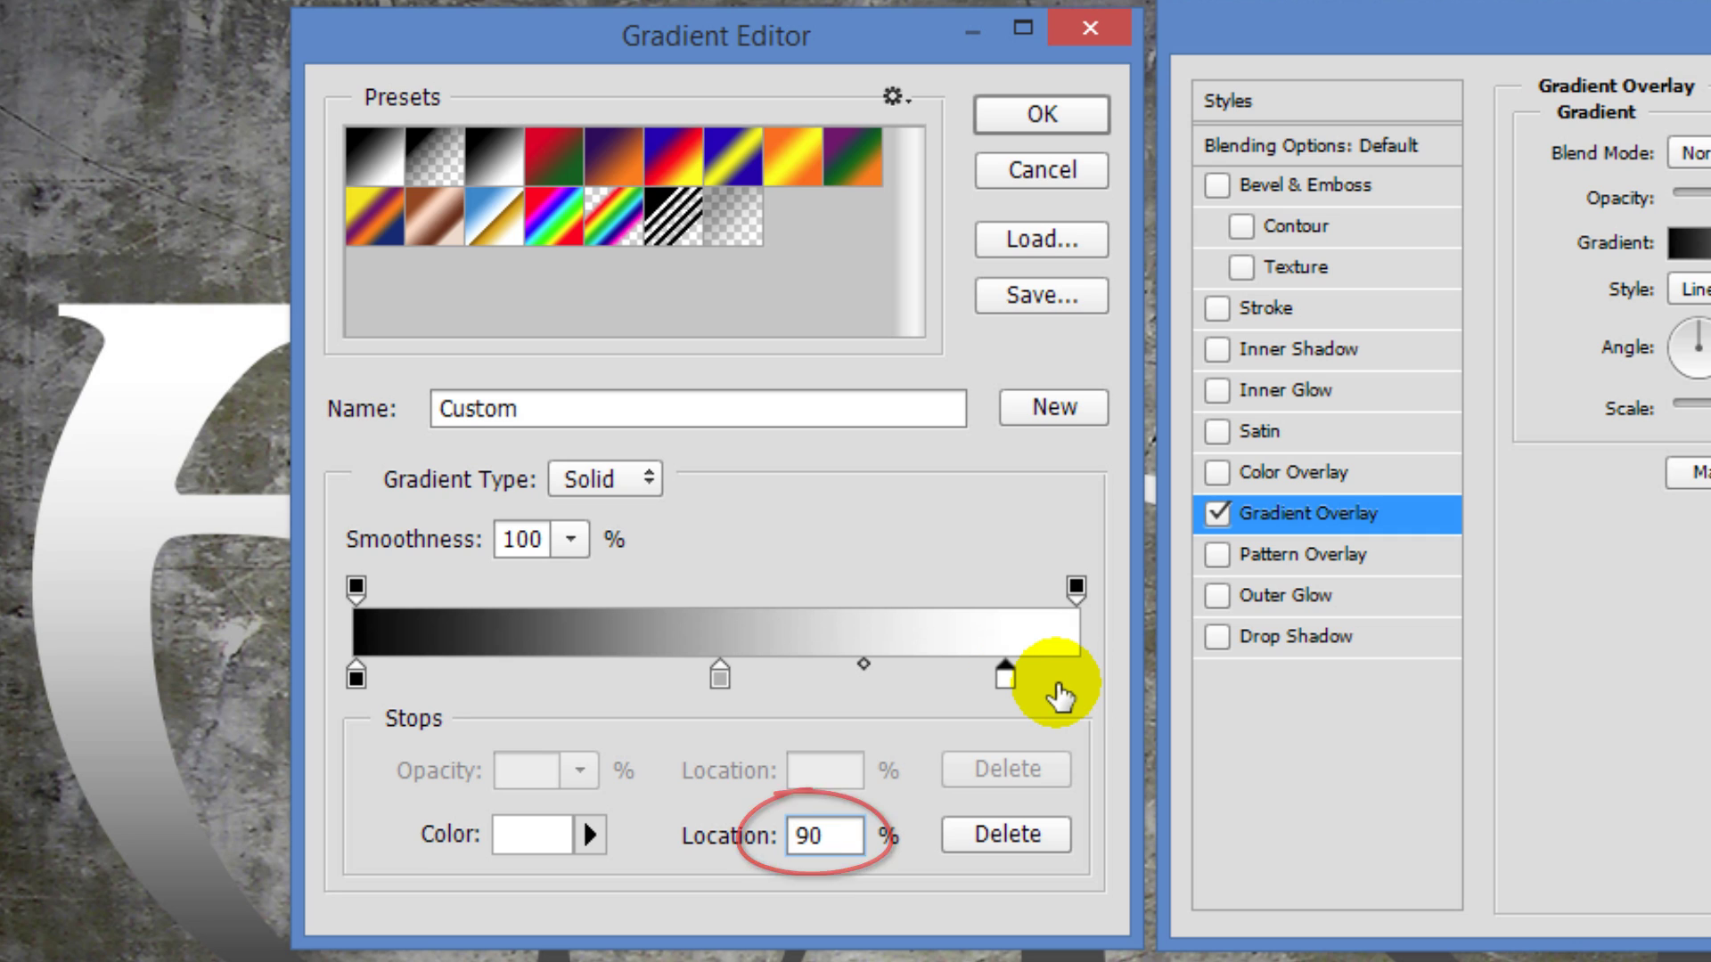
pyautogui.click(533, 843)
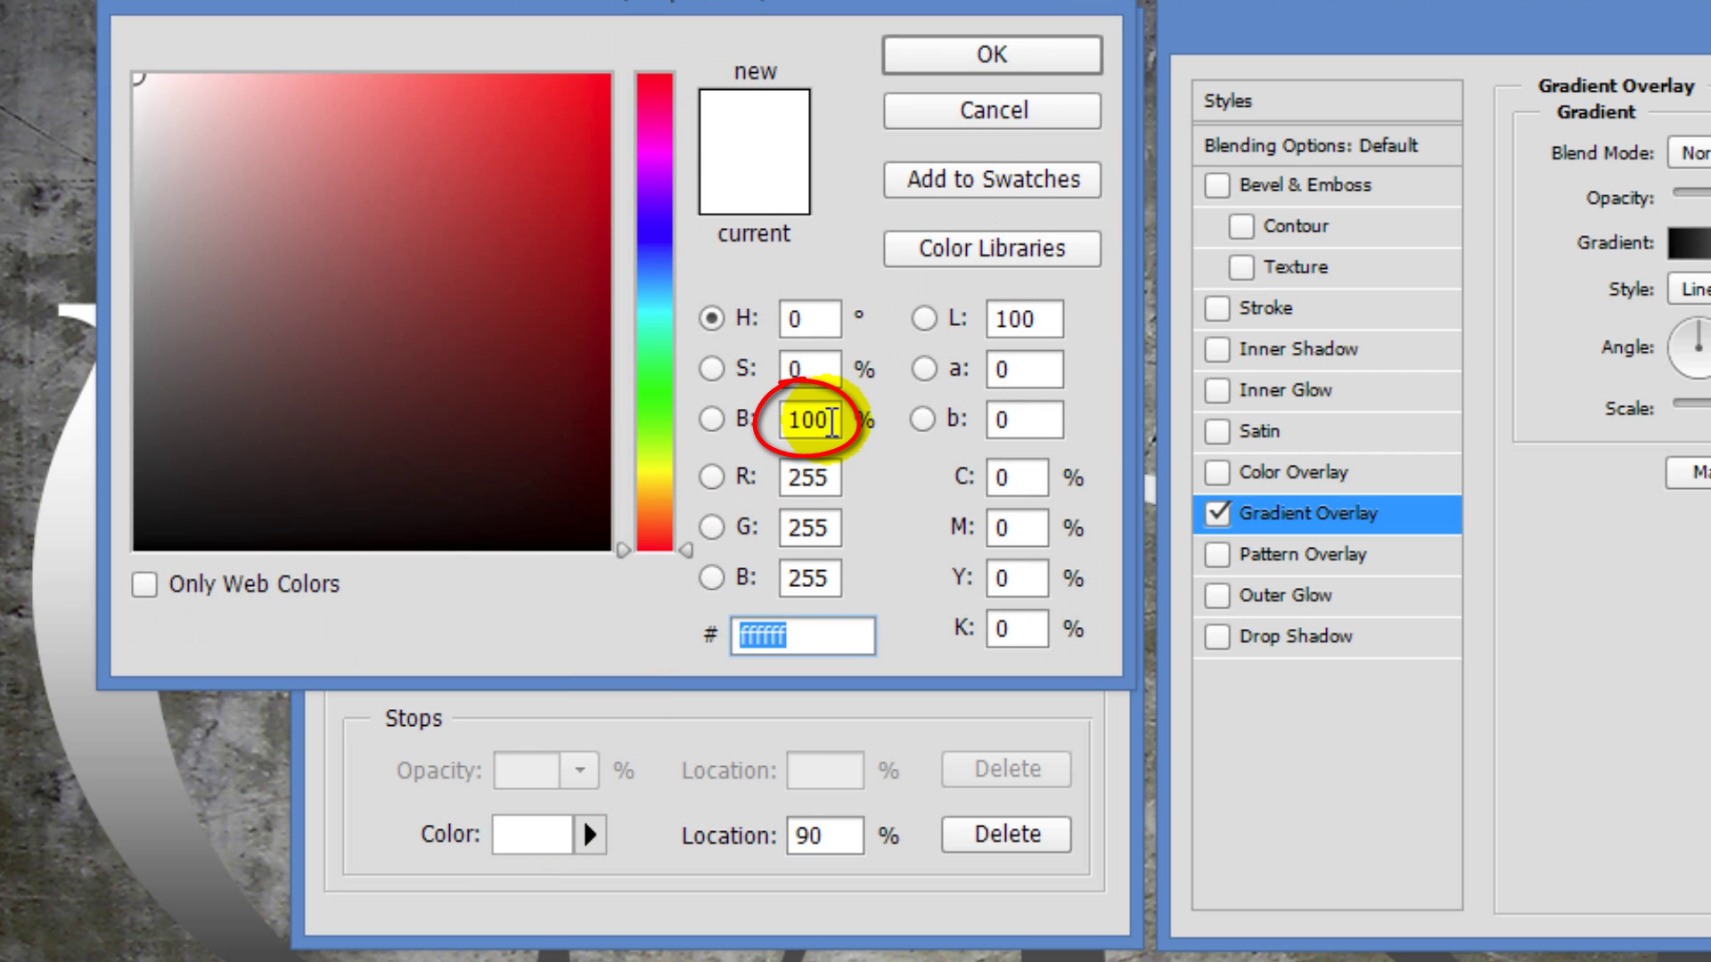
pyautogui.doubleClick(832, 423)
pyautogui.write('45')
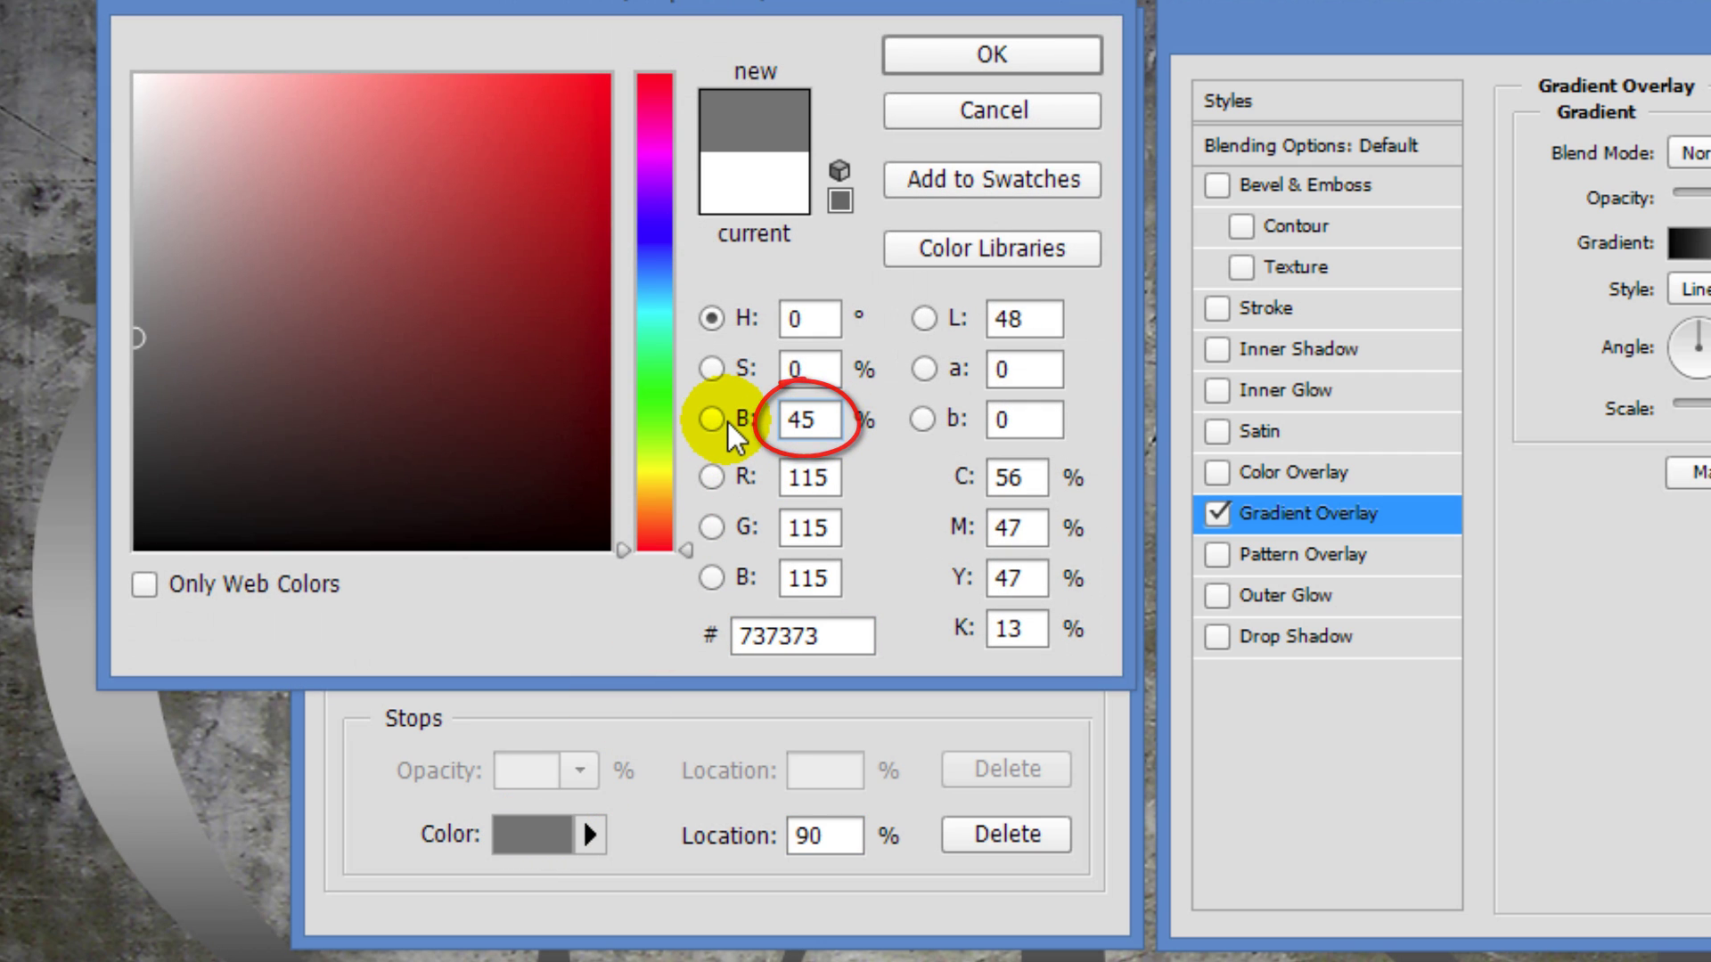
pyautogui.click(1023, 60)
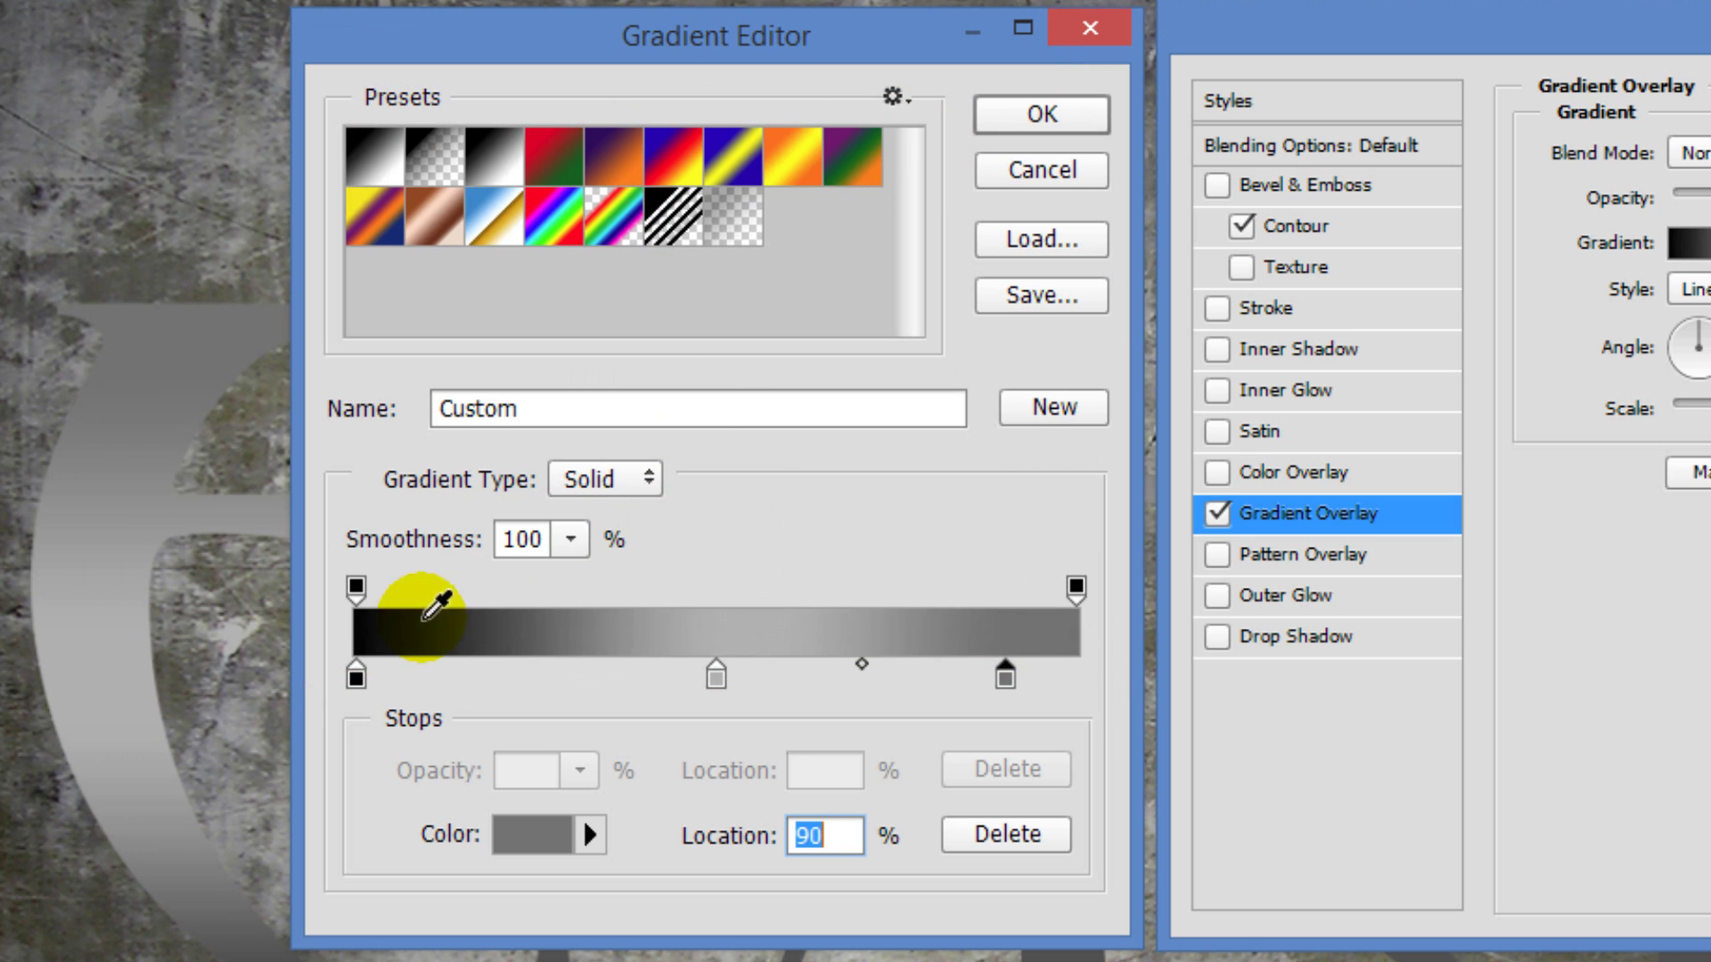
pyautogui.click(354, 675)
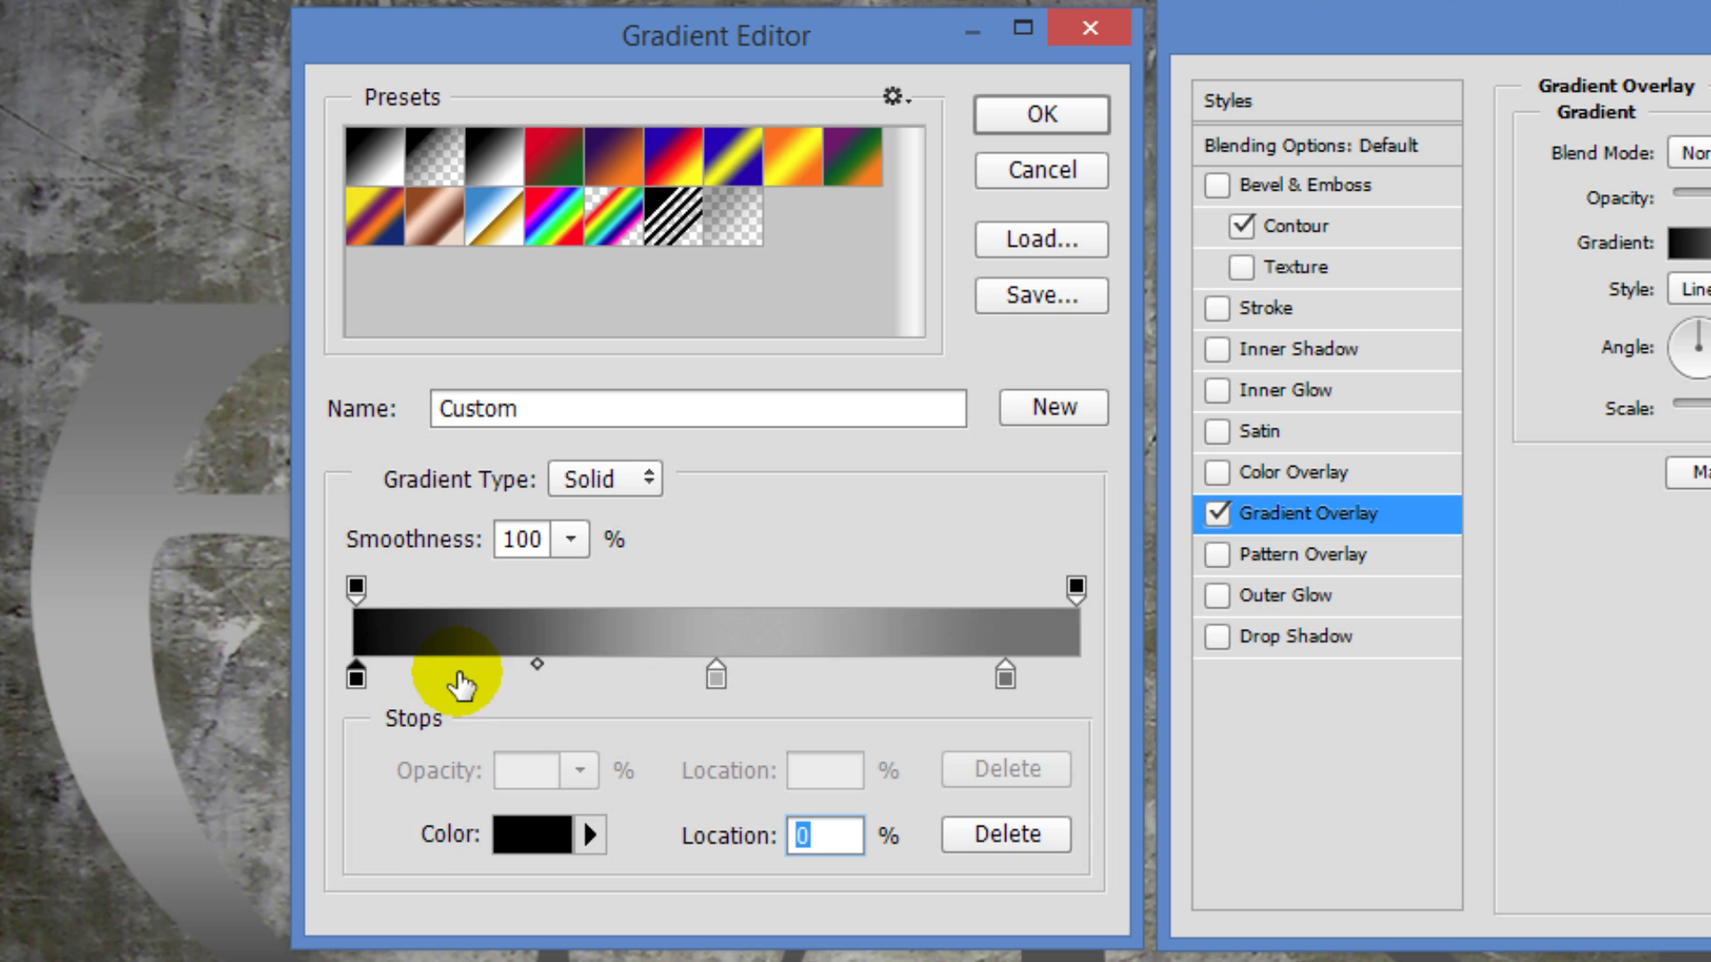
pyautogui.moveTo(535, 665); pyautogui.dragTo(709, 673)
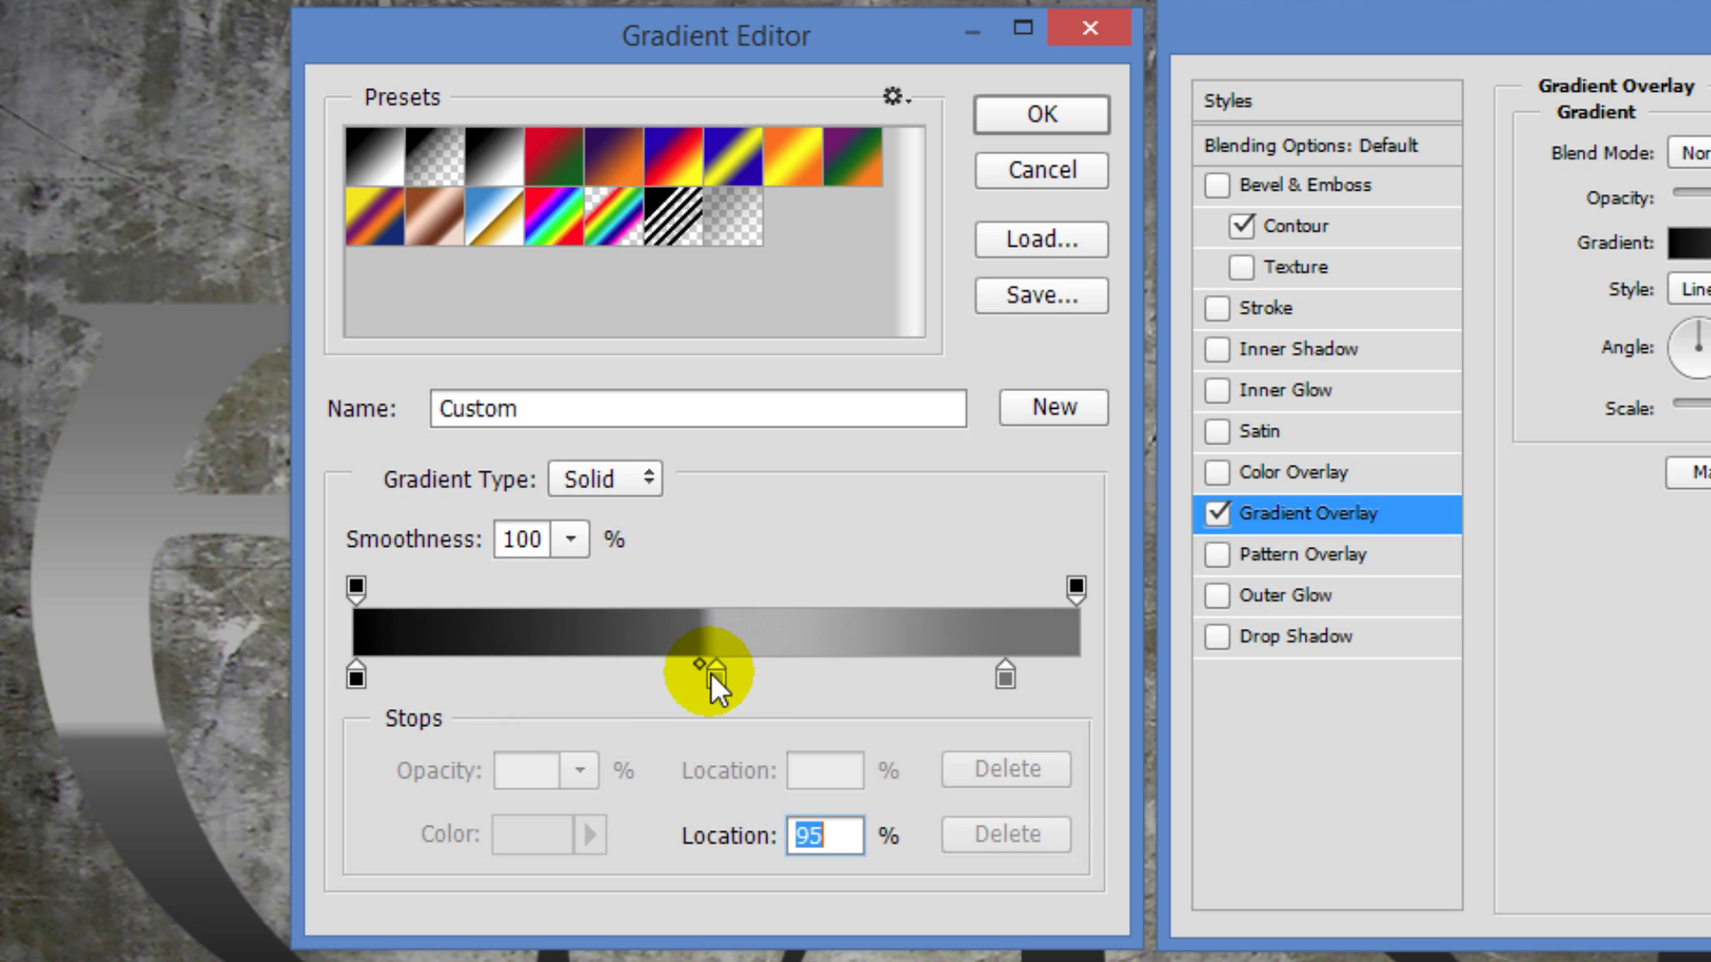
# Step: Add mid-grey and darker grey stops in the dark section, one at 20%
pyautogui.click(543, 672)
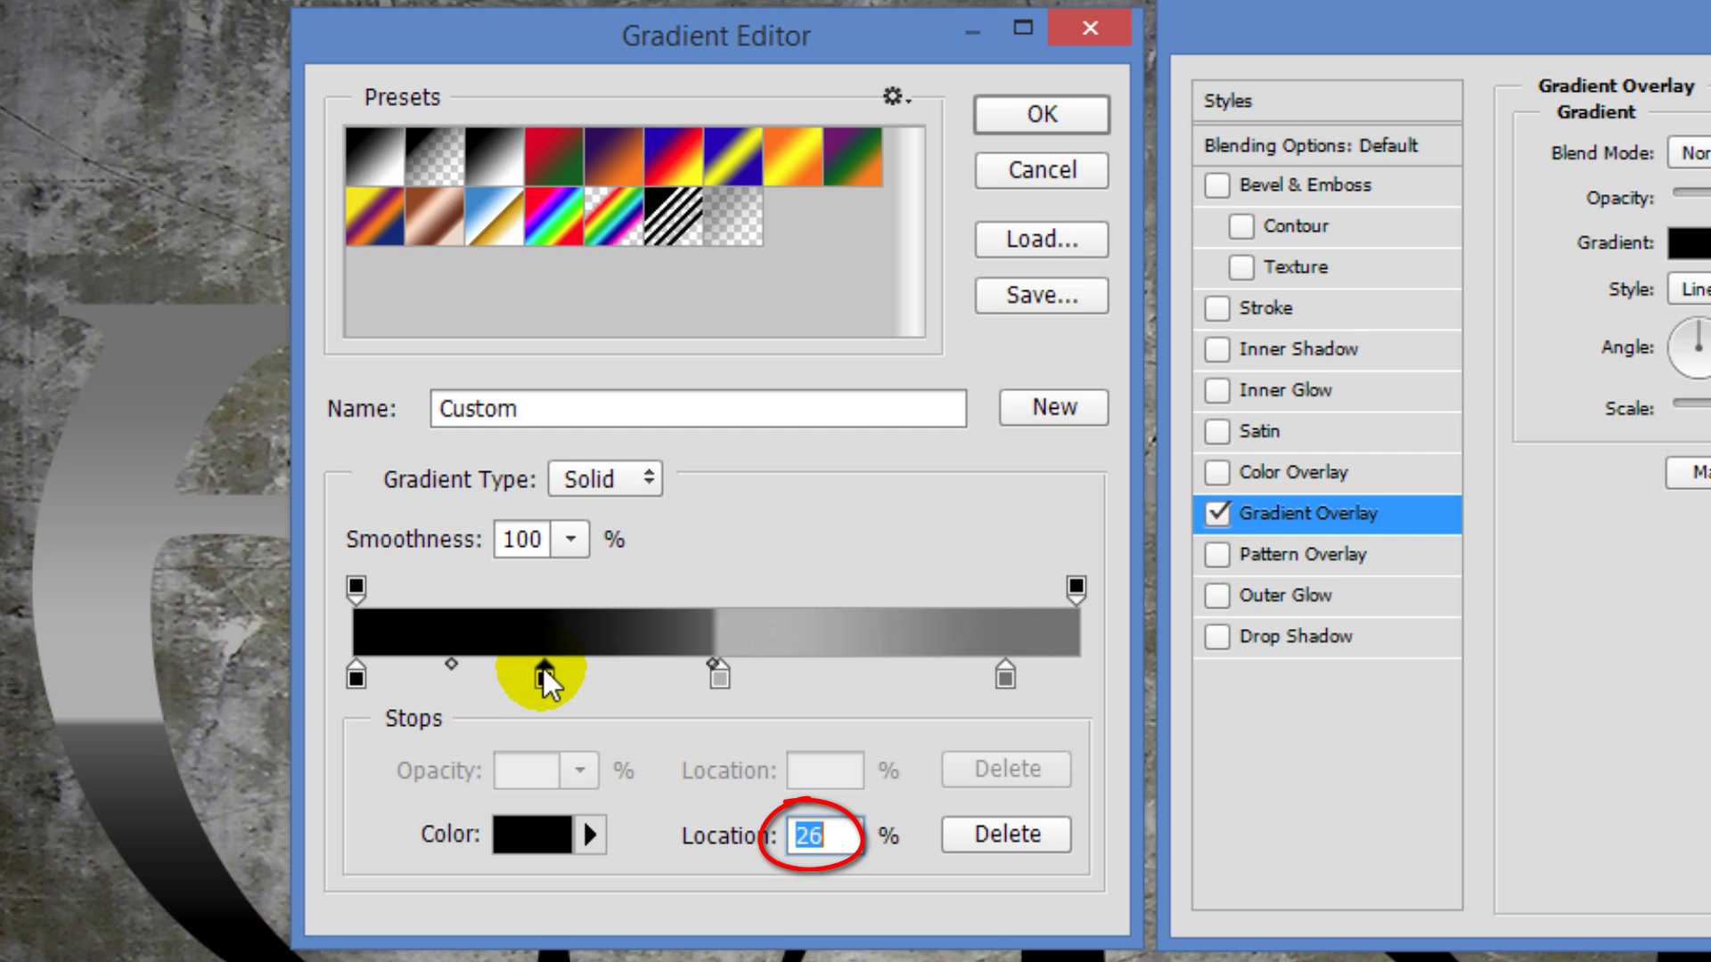
pyautogui.write('35')
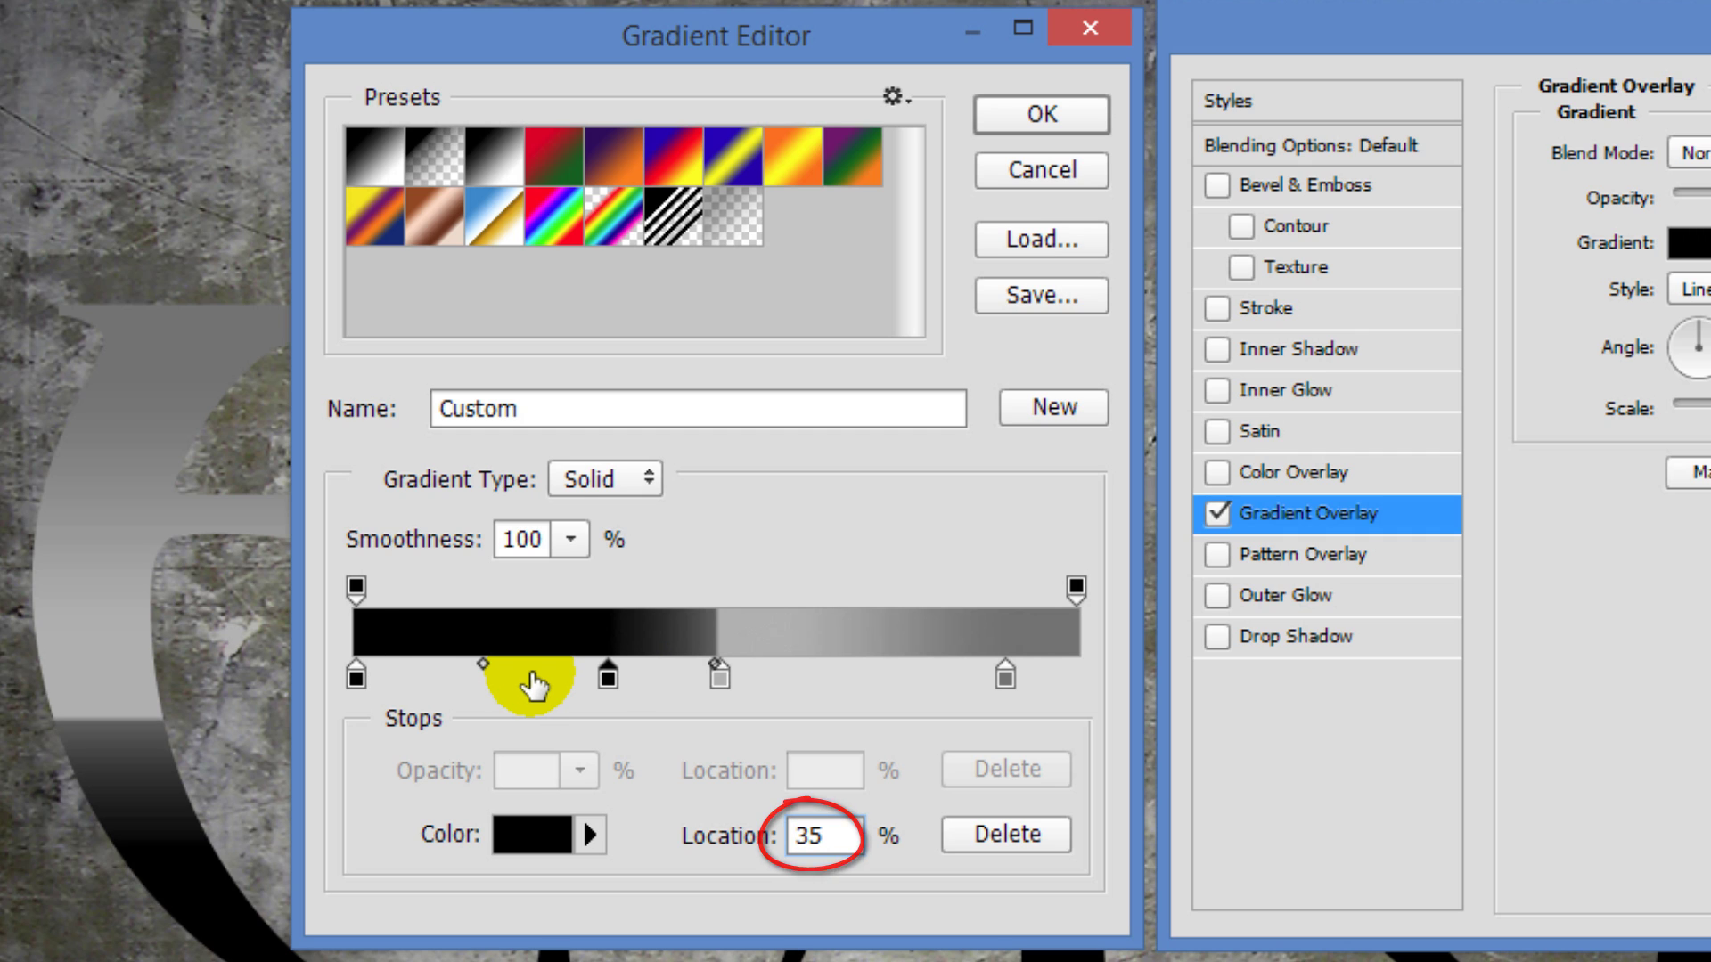
pyautogui.click(515, 822)
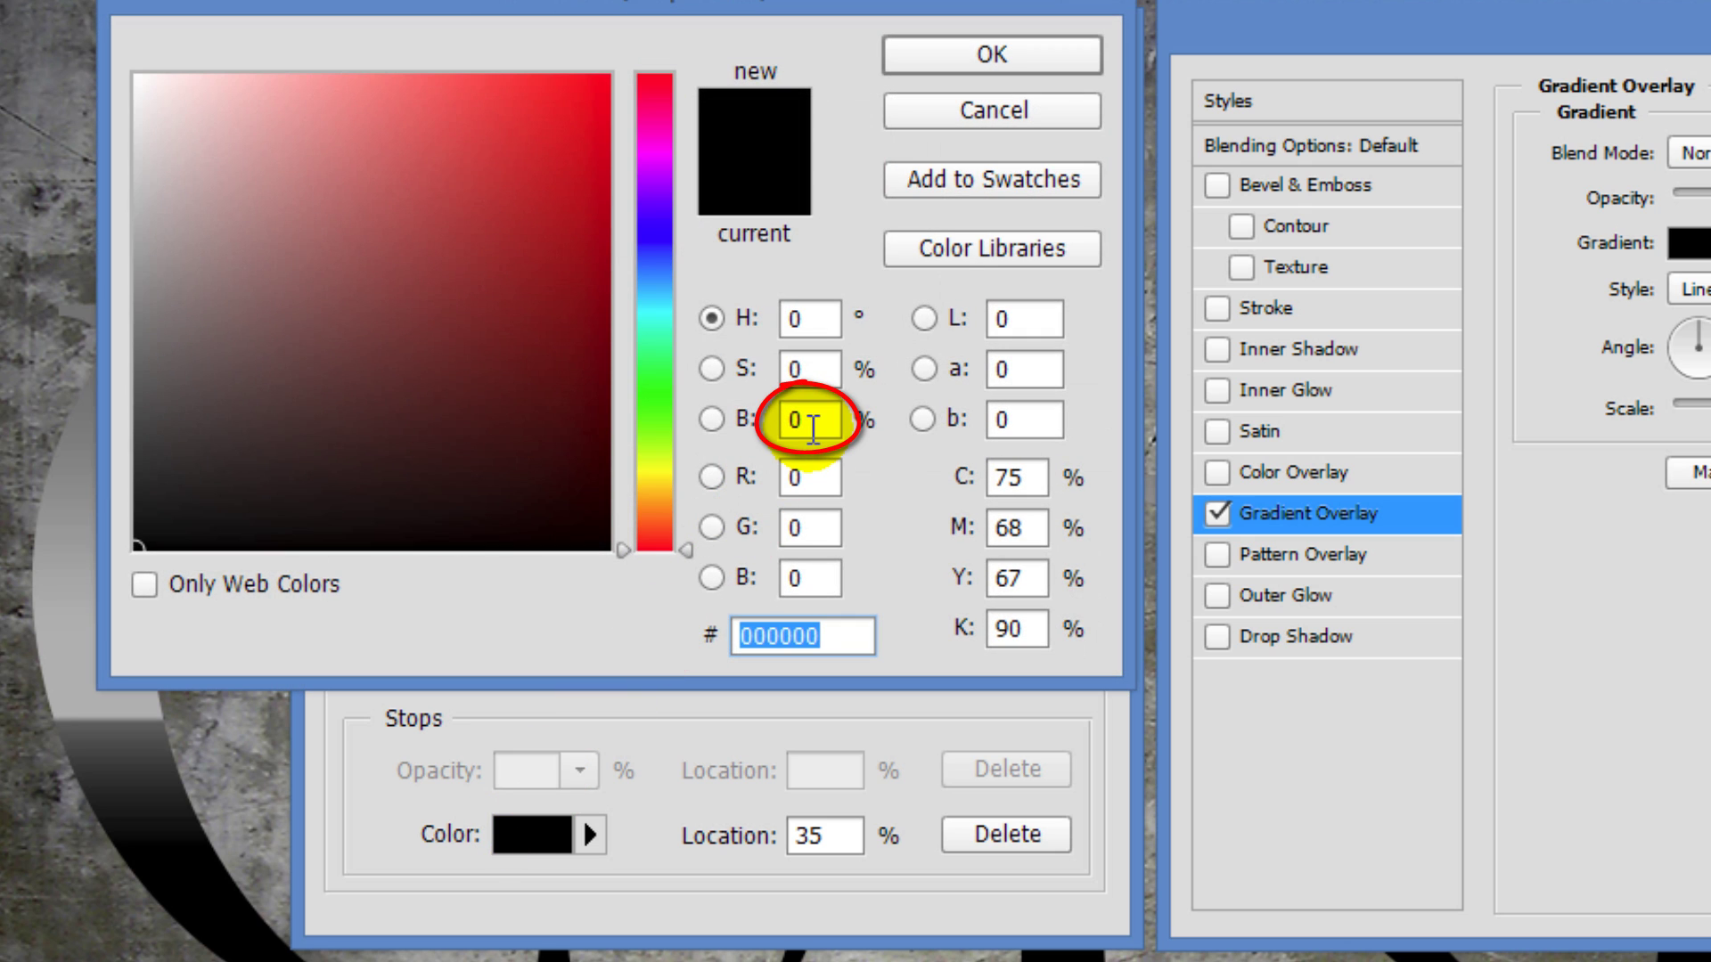
pyautogui.press('BackSpace')
pyautogui.write('45')
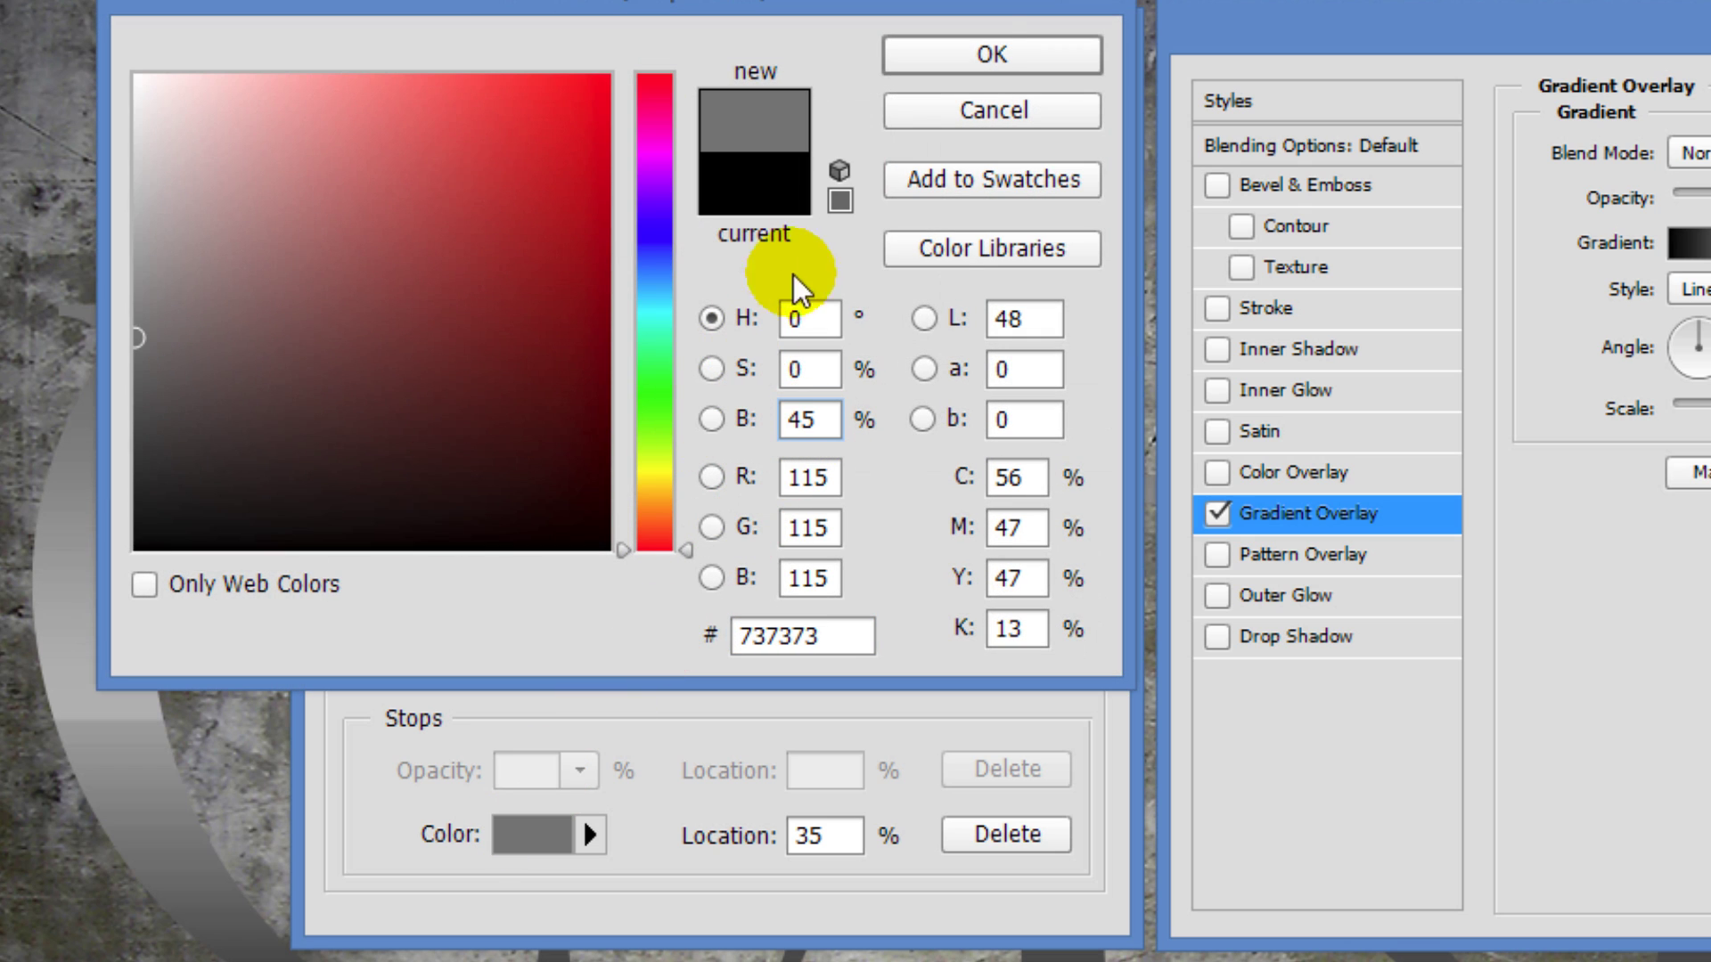
pyautogui.click(989, 60)
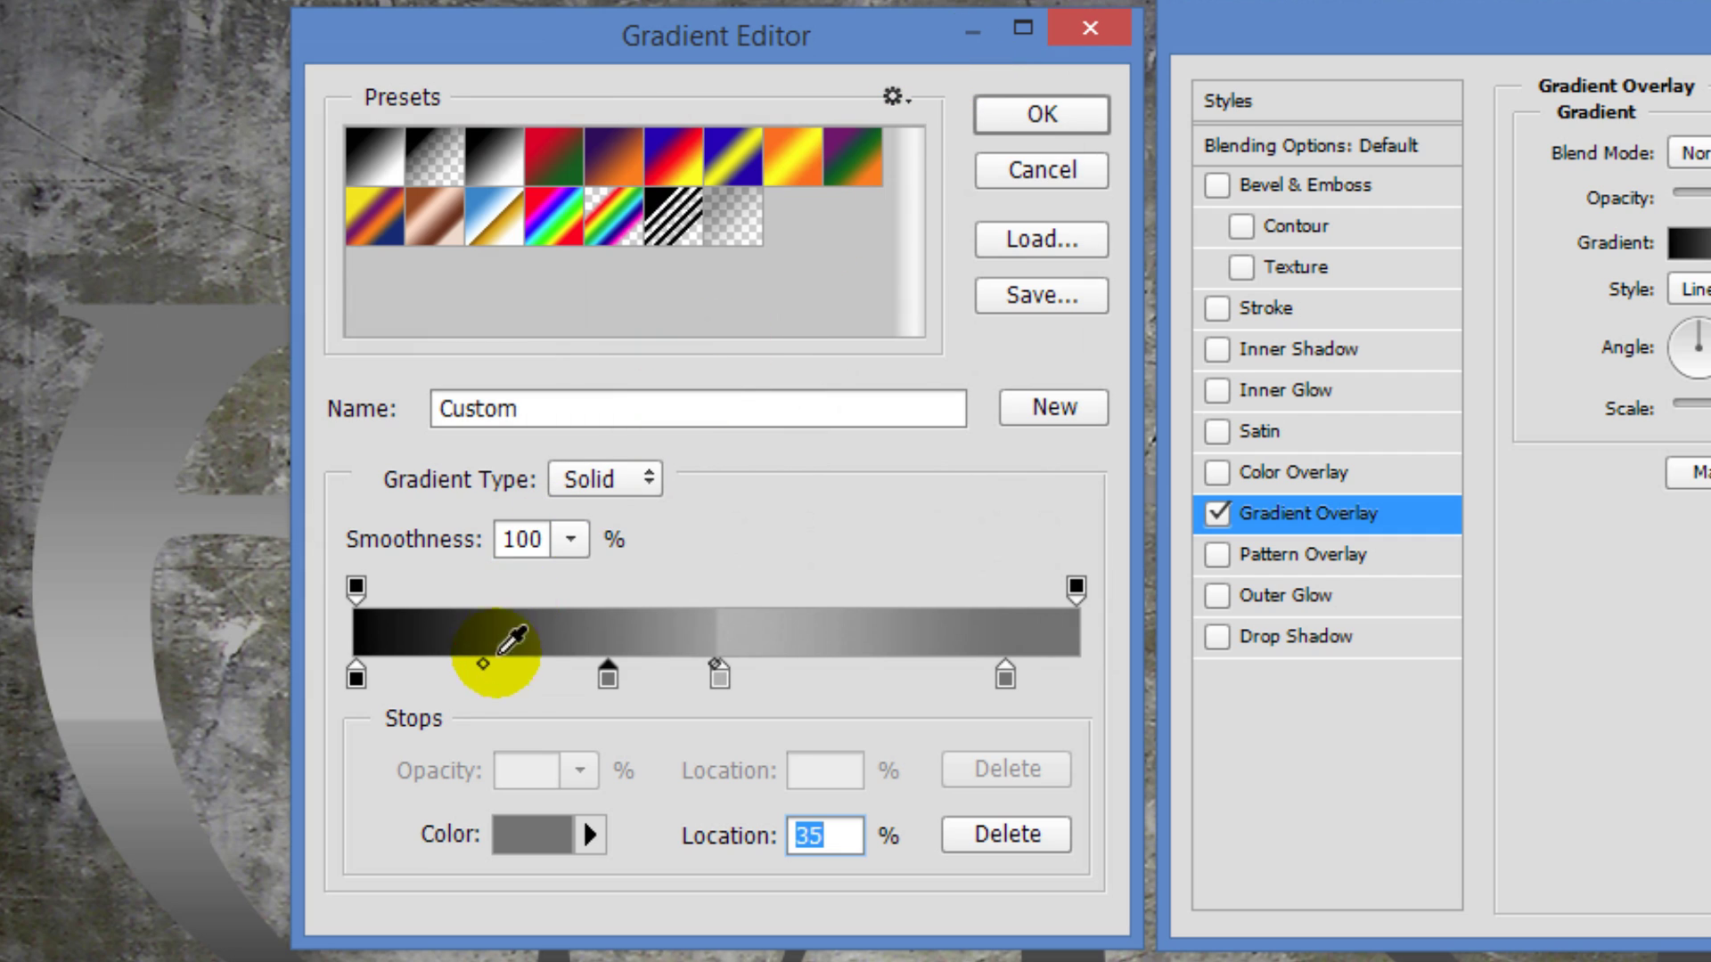
pyautogui.click(484, 668)
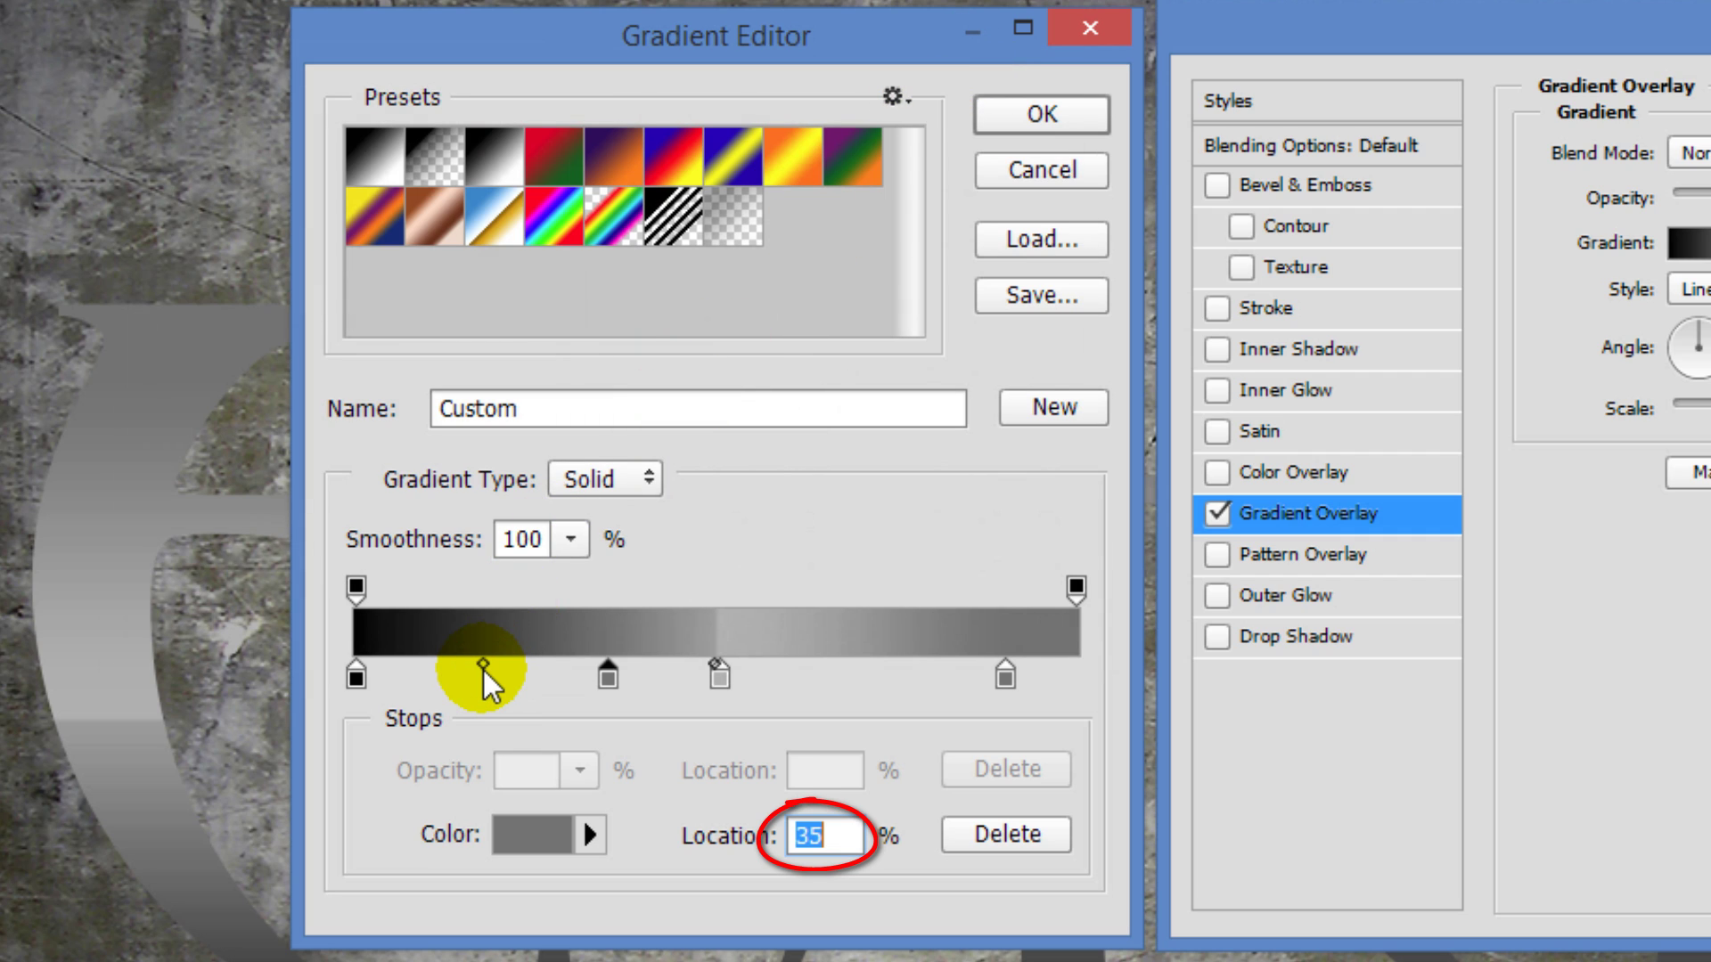
pyautogui.click(490, 674)
pyautogui.write('20')
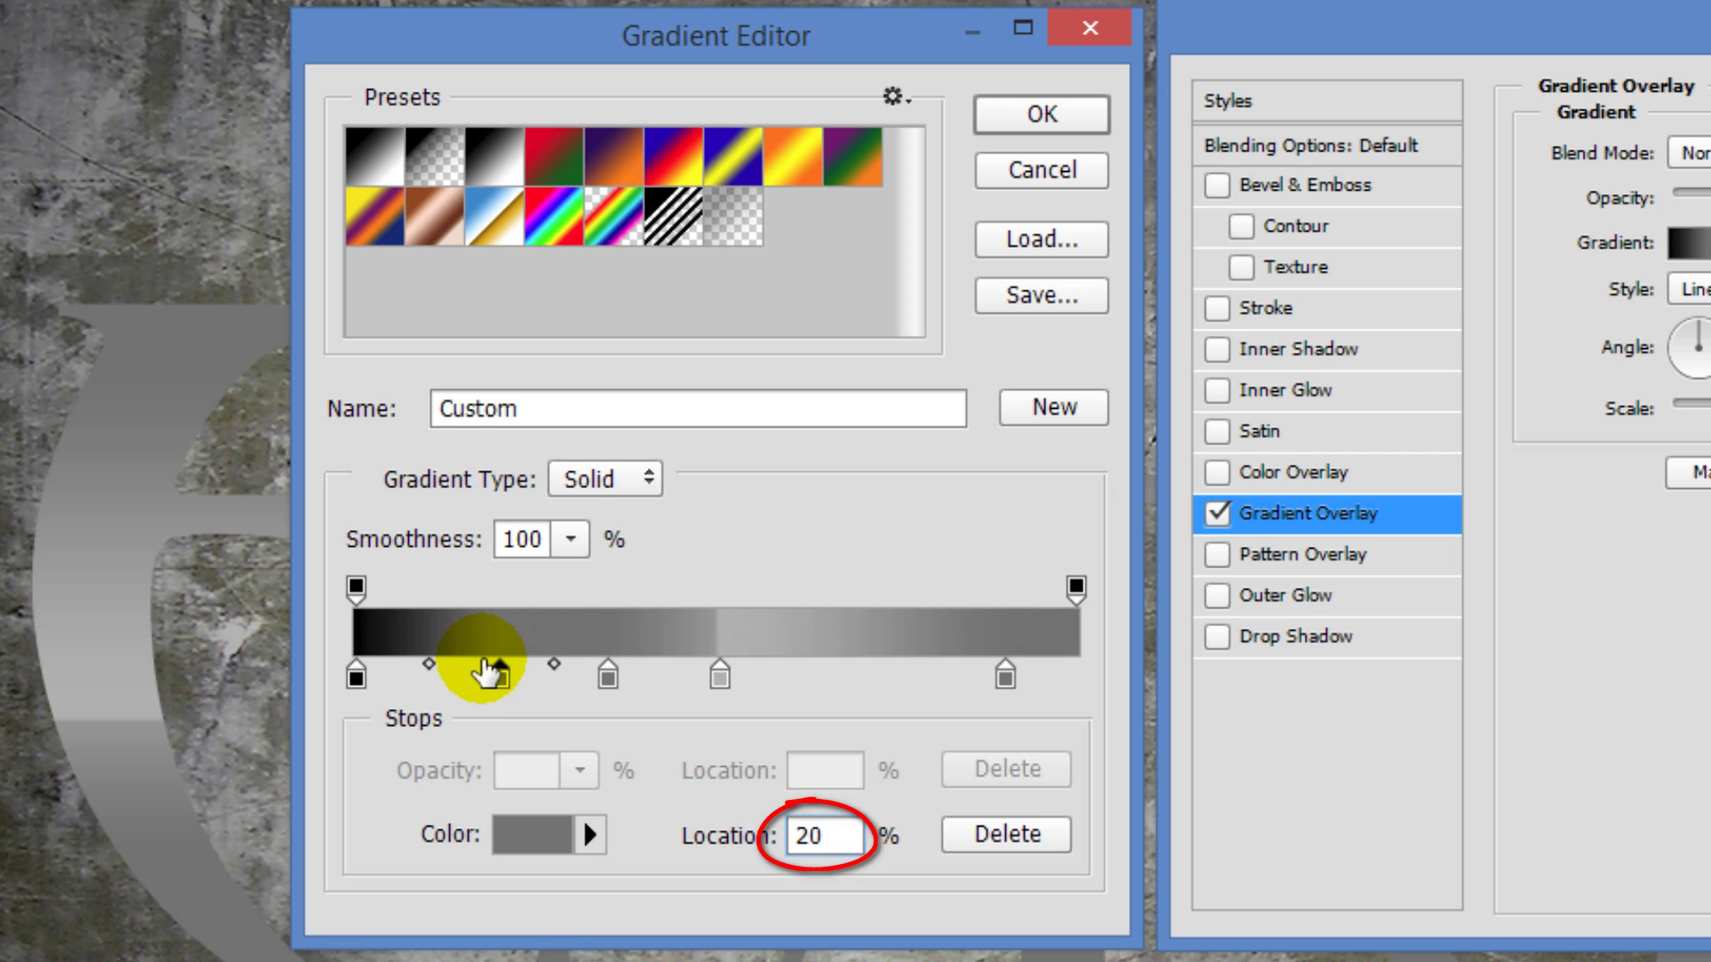
pyautogui.click(522, 839)
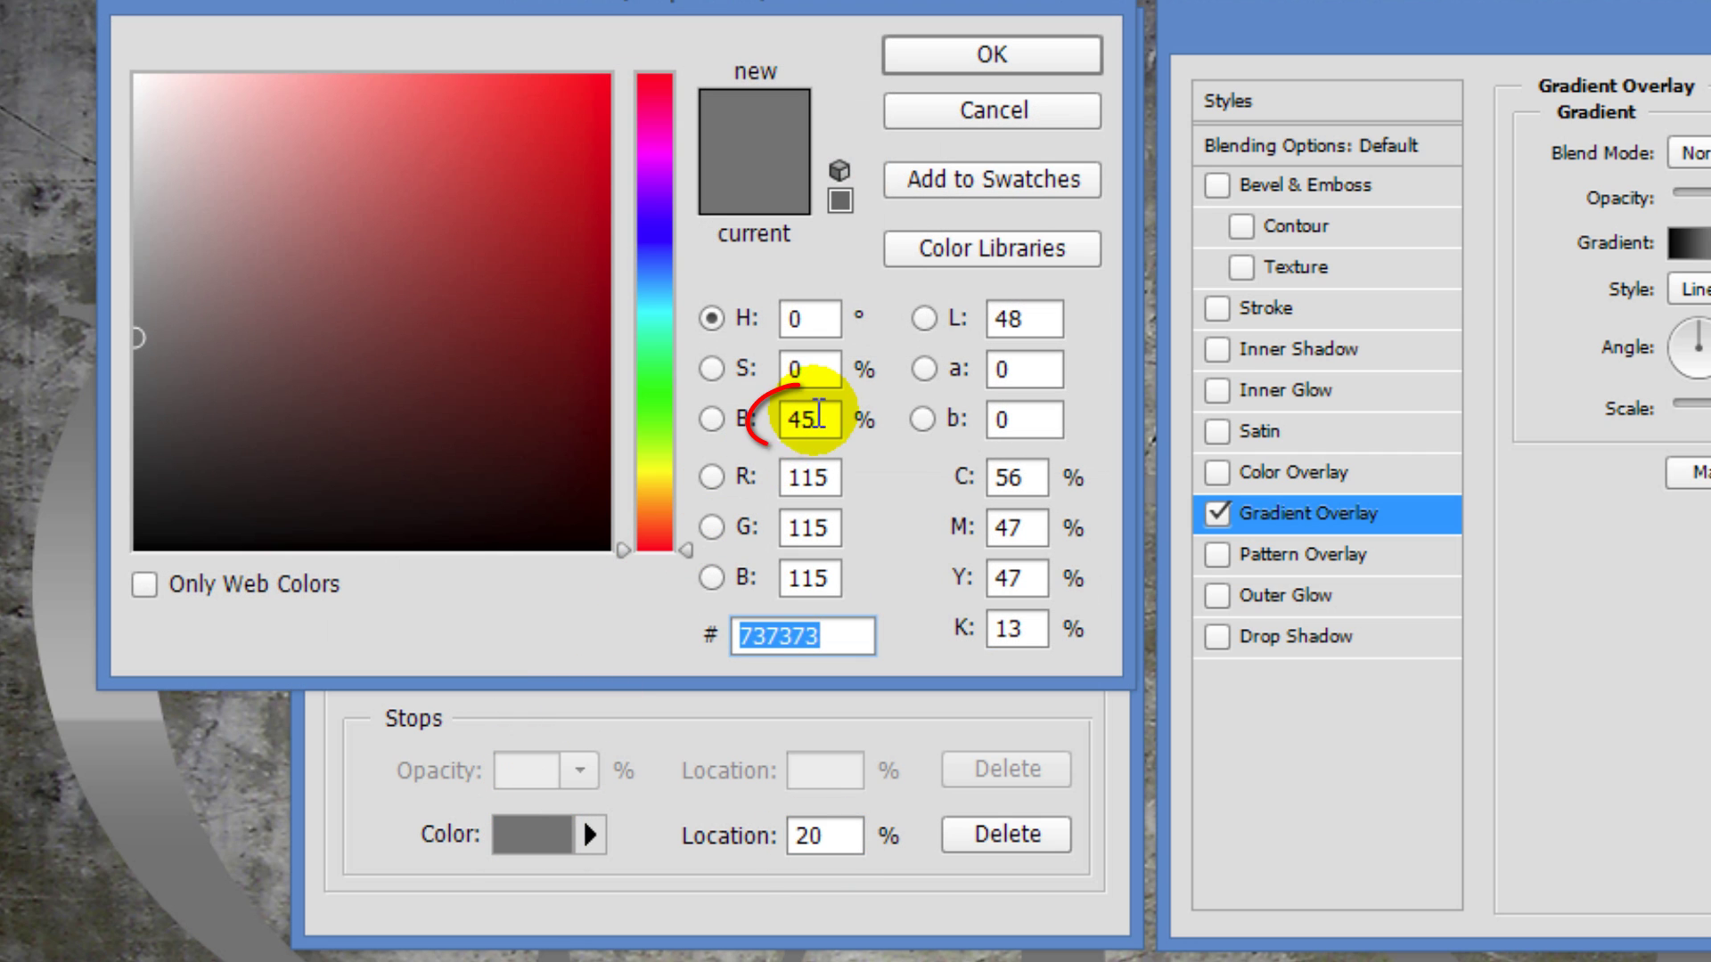
pyautogui.doubleClick(810, 418)
pyautogui.write('40')
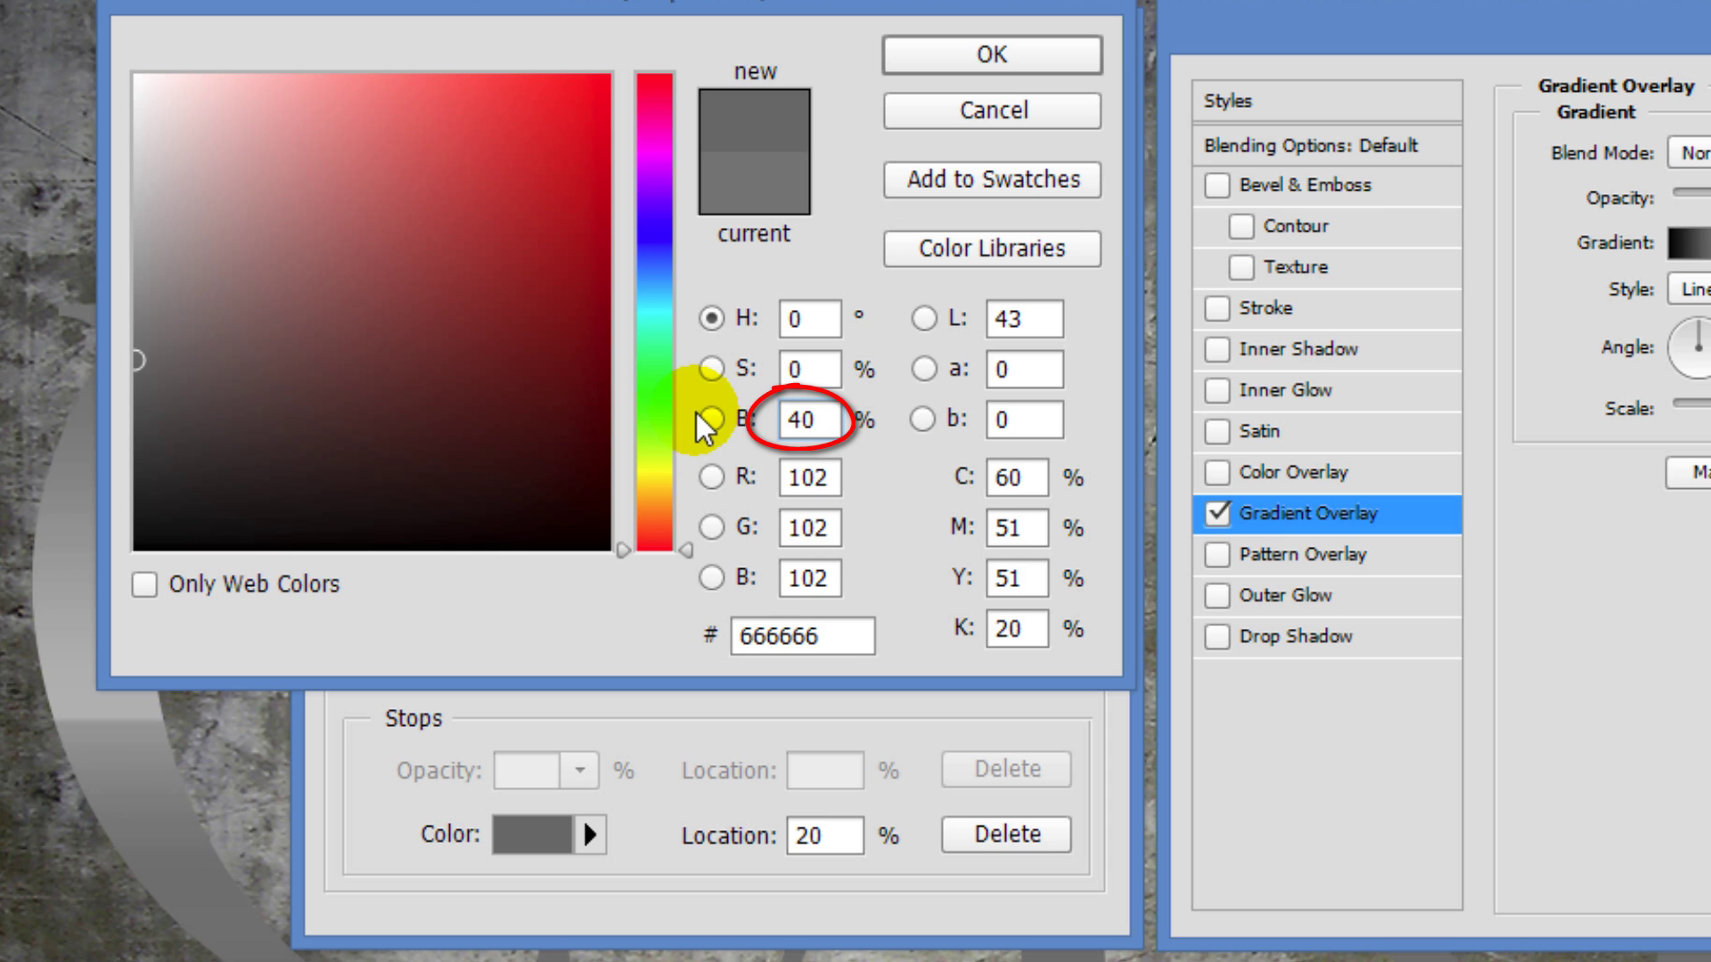
pyautogui.click(903, 58)
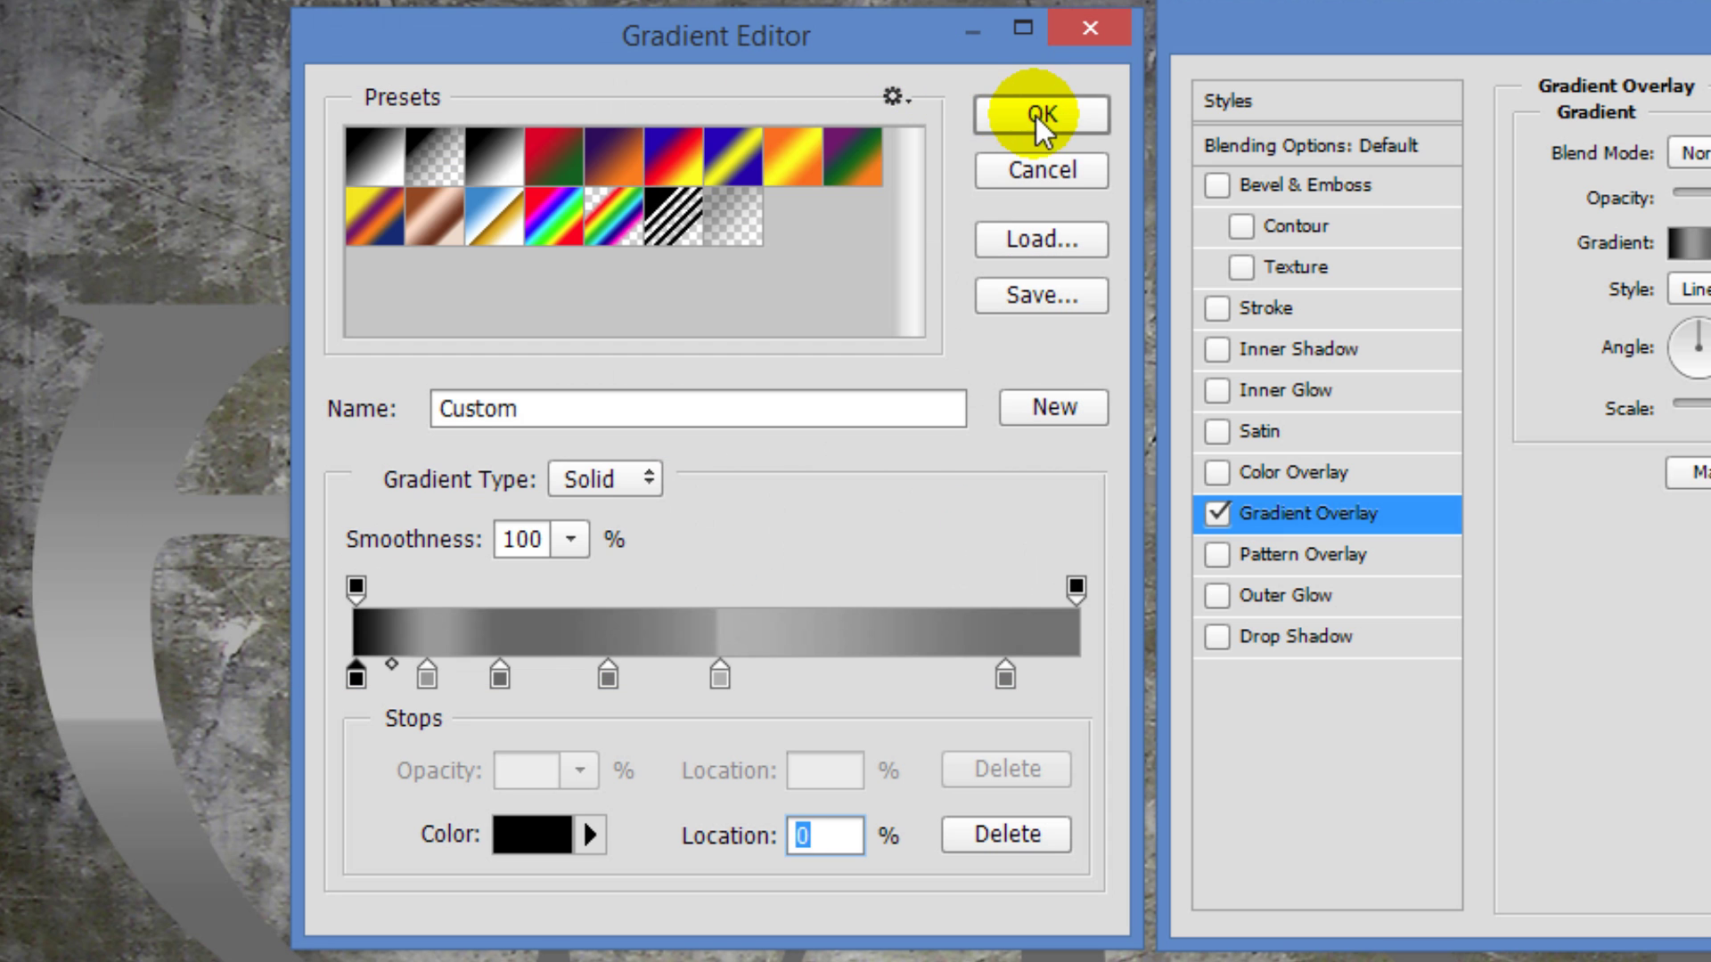
# Step: Apply the custom gradient and add a Color Burn Satin effect
pyautogui.click(1043, 119)
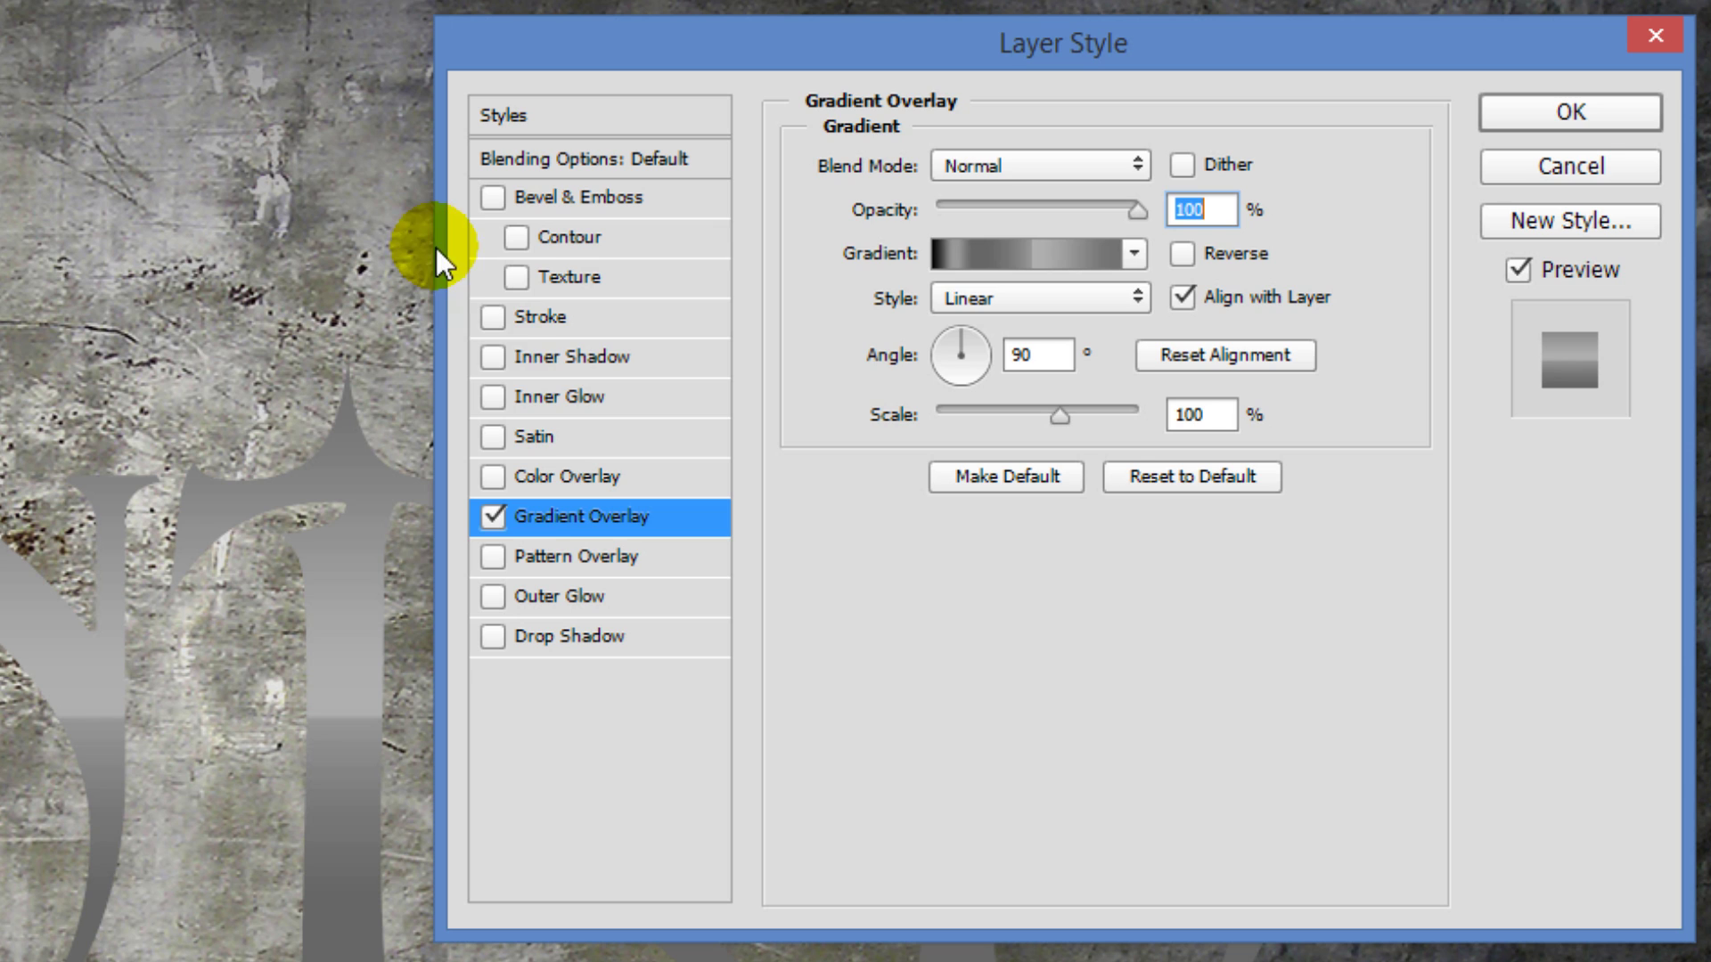
pyautogui.click(562, 437)
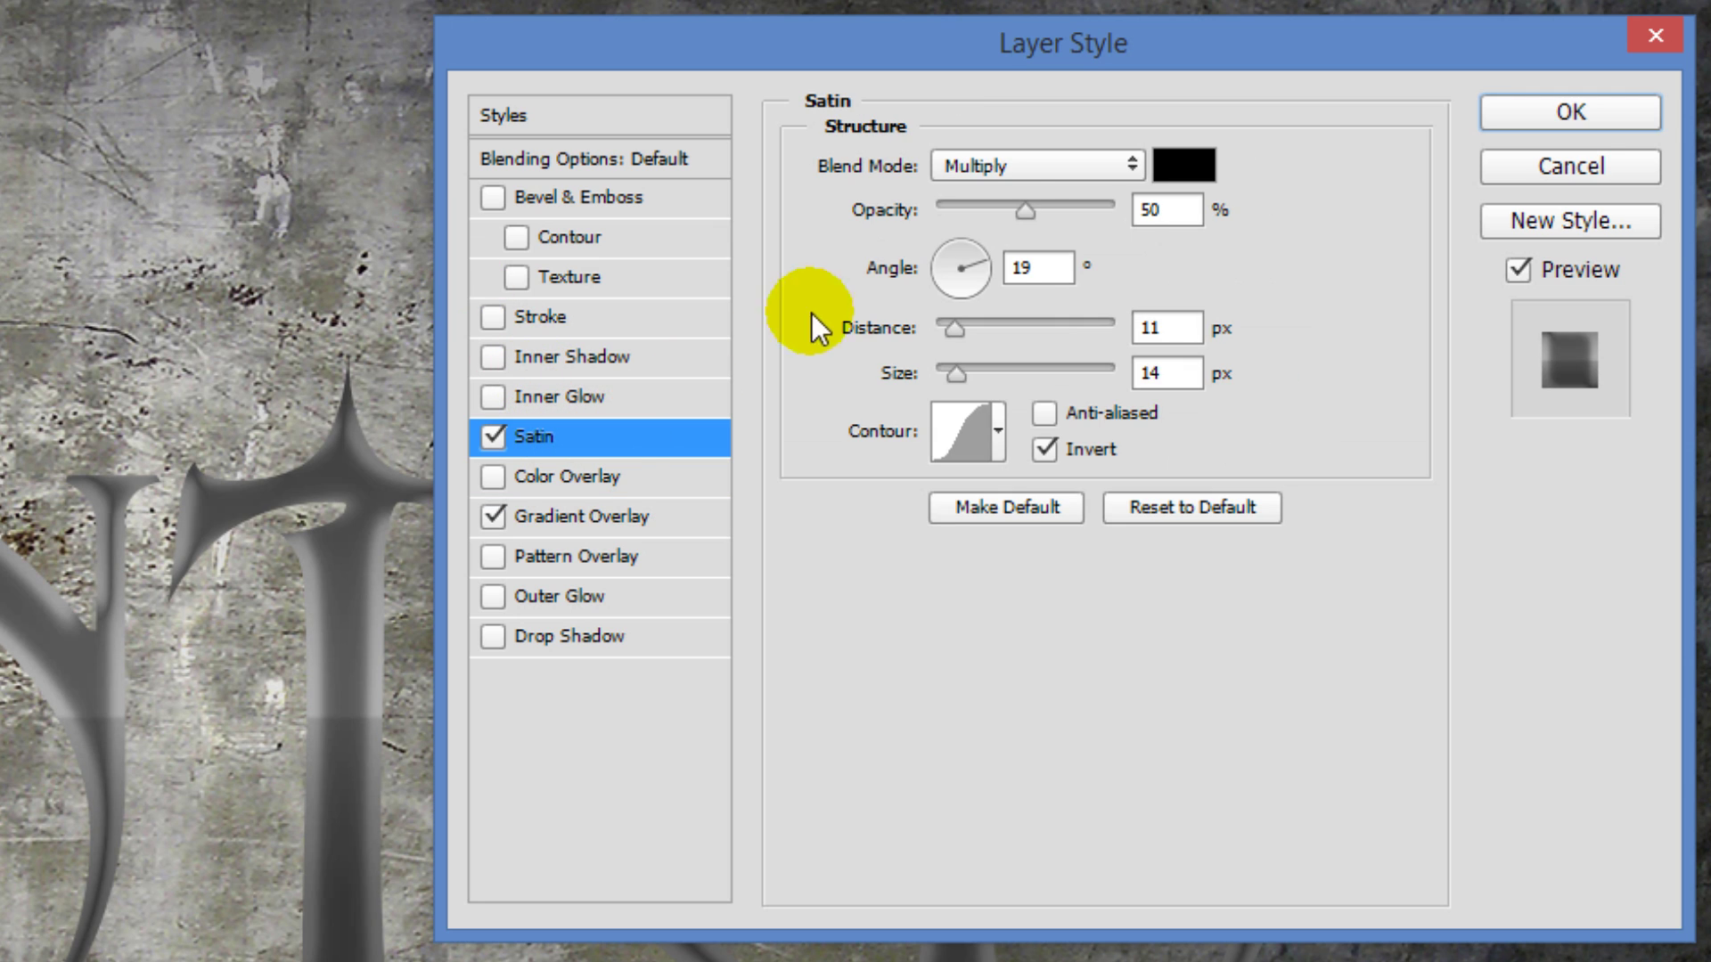
pyautogui.click(1033, 164)
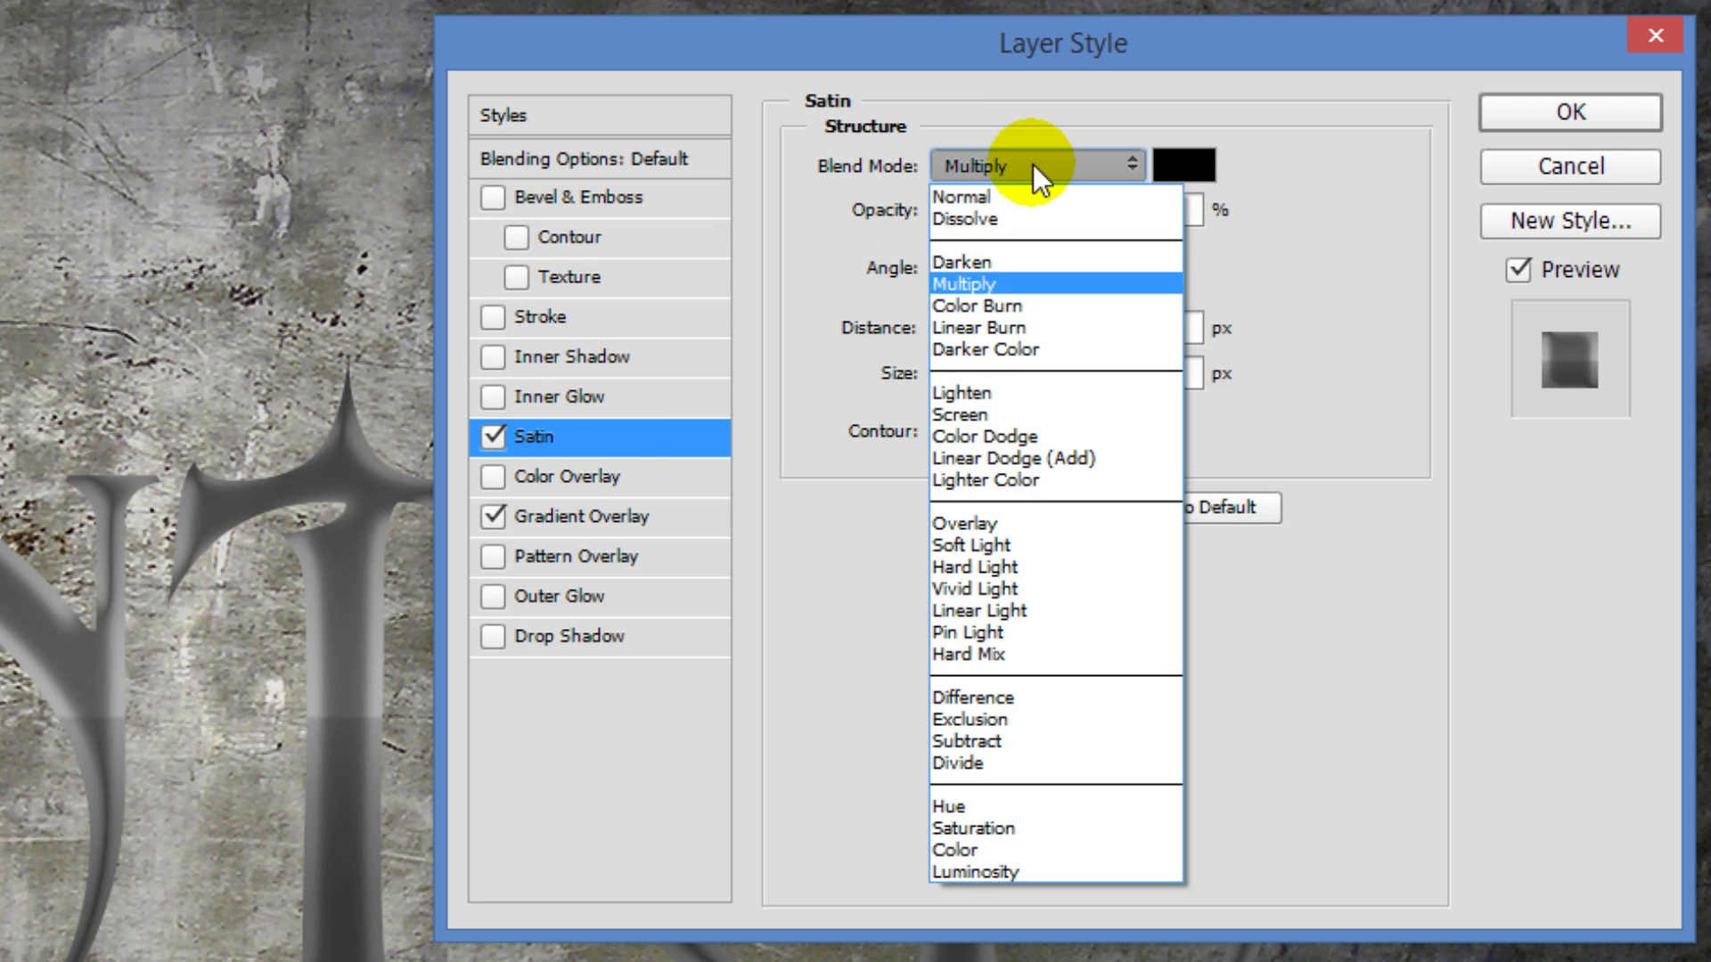
pyautogui.click(1024, 312)
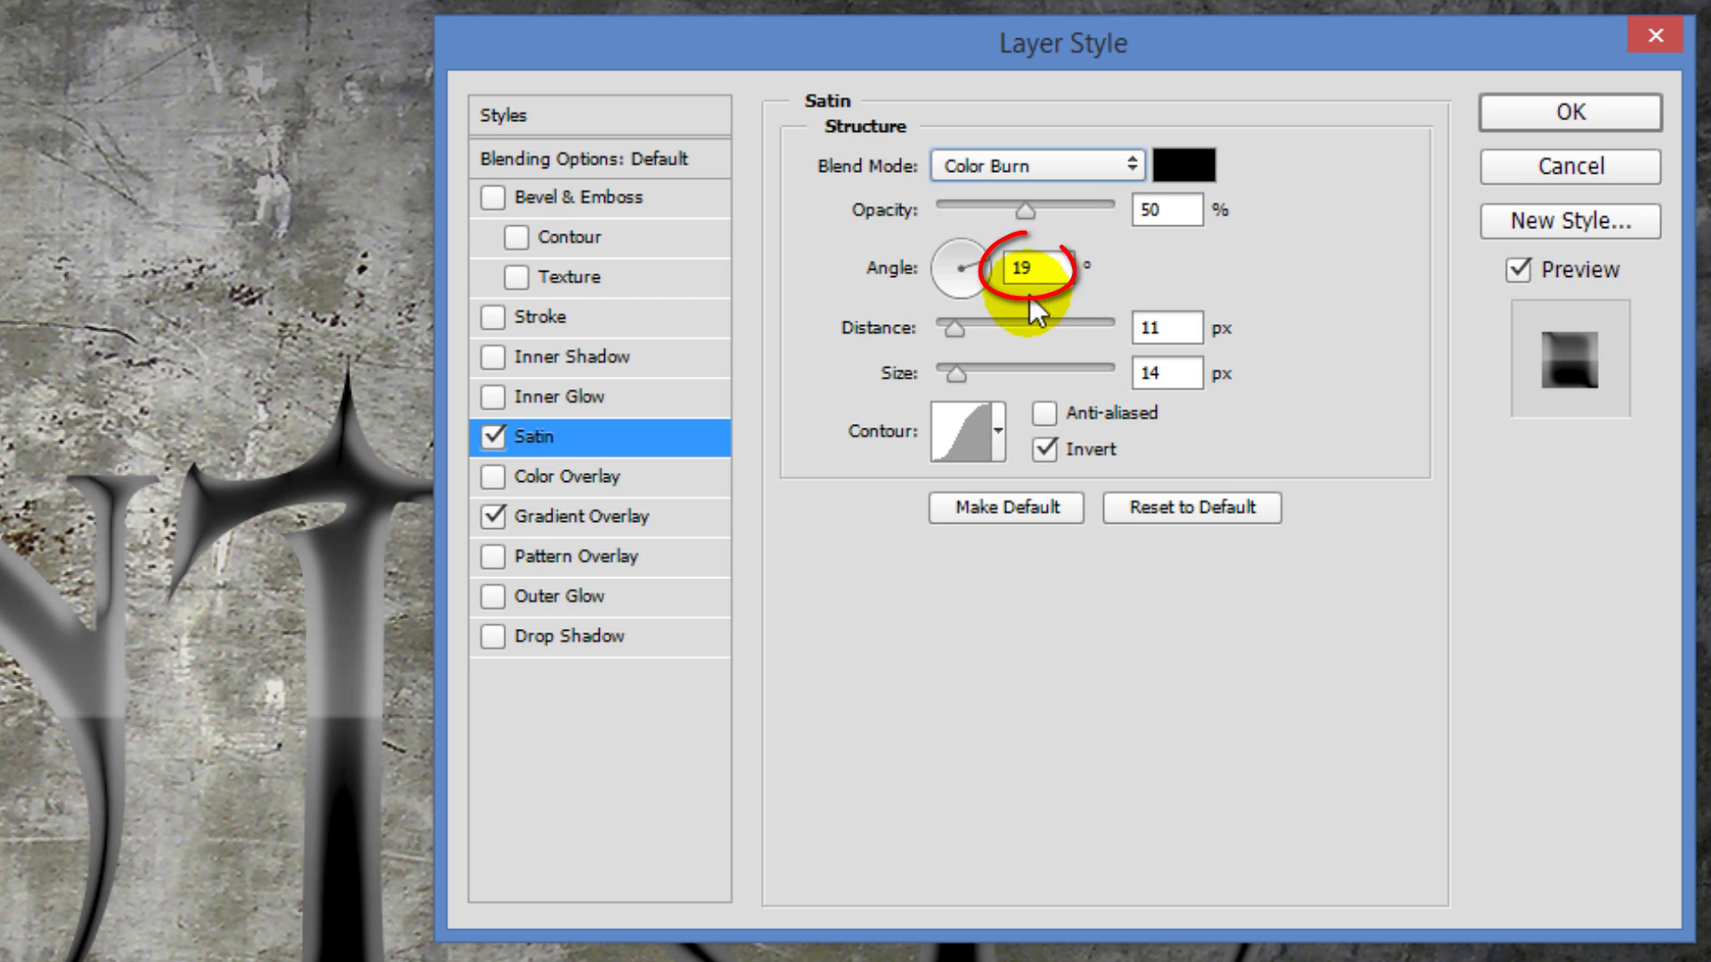
# Step: Set the satin to 160° angle, 5 px distance, linear contour, size 0, anti-aliased
pyautogui.doubleClick(1019, 267)
pyautogui.write('160')
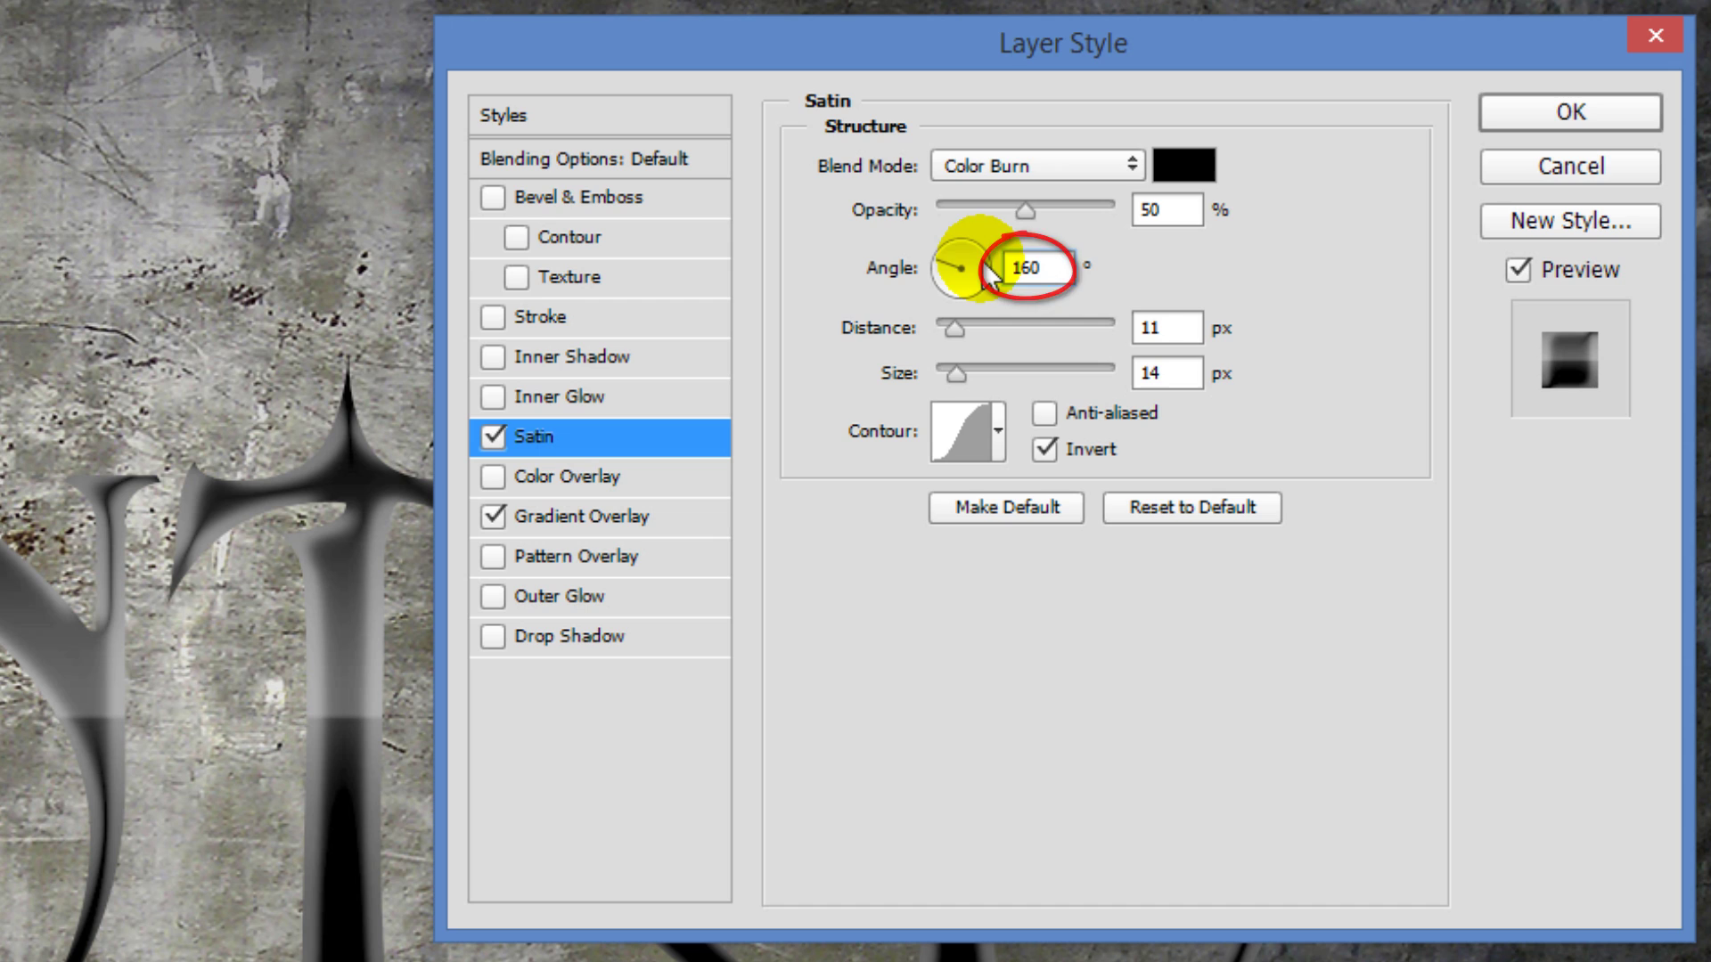
pyautogui.doubleClick(1177, 327)
pyautogui.write('5')
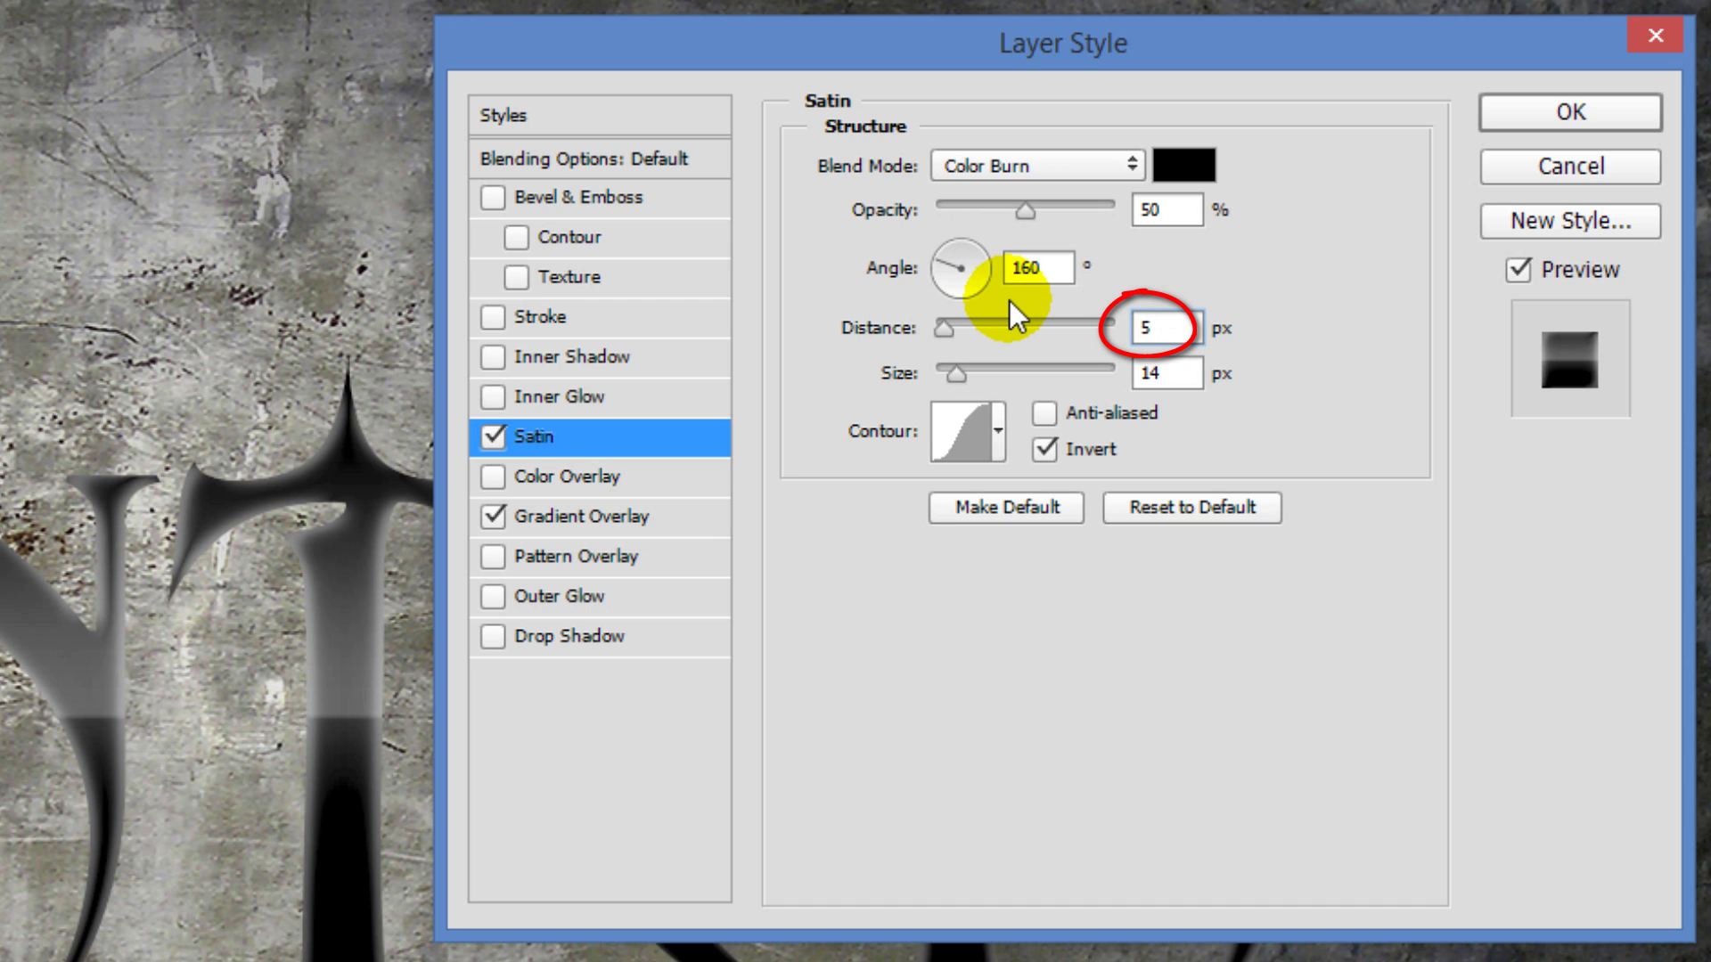
pyautogui.click(1002, 421)
pyautogui.click(783, 532)
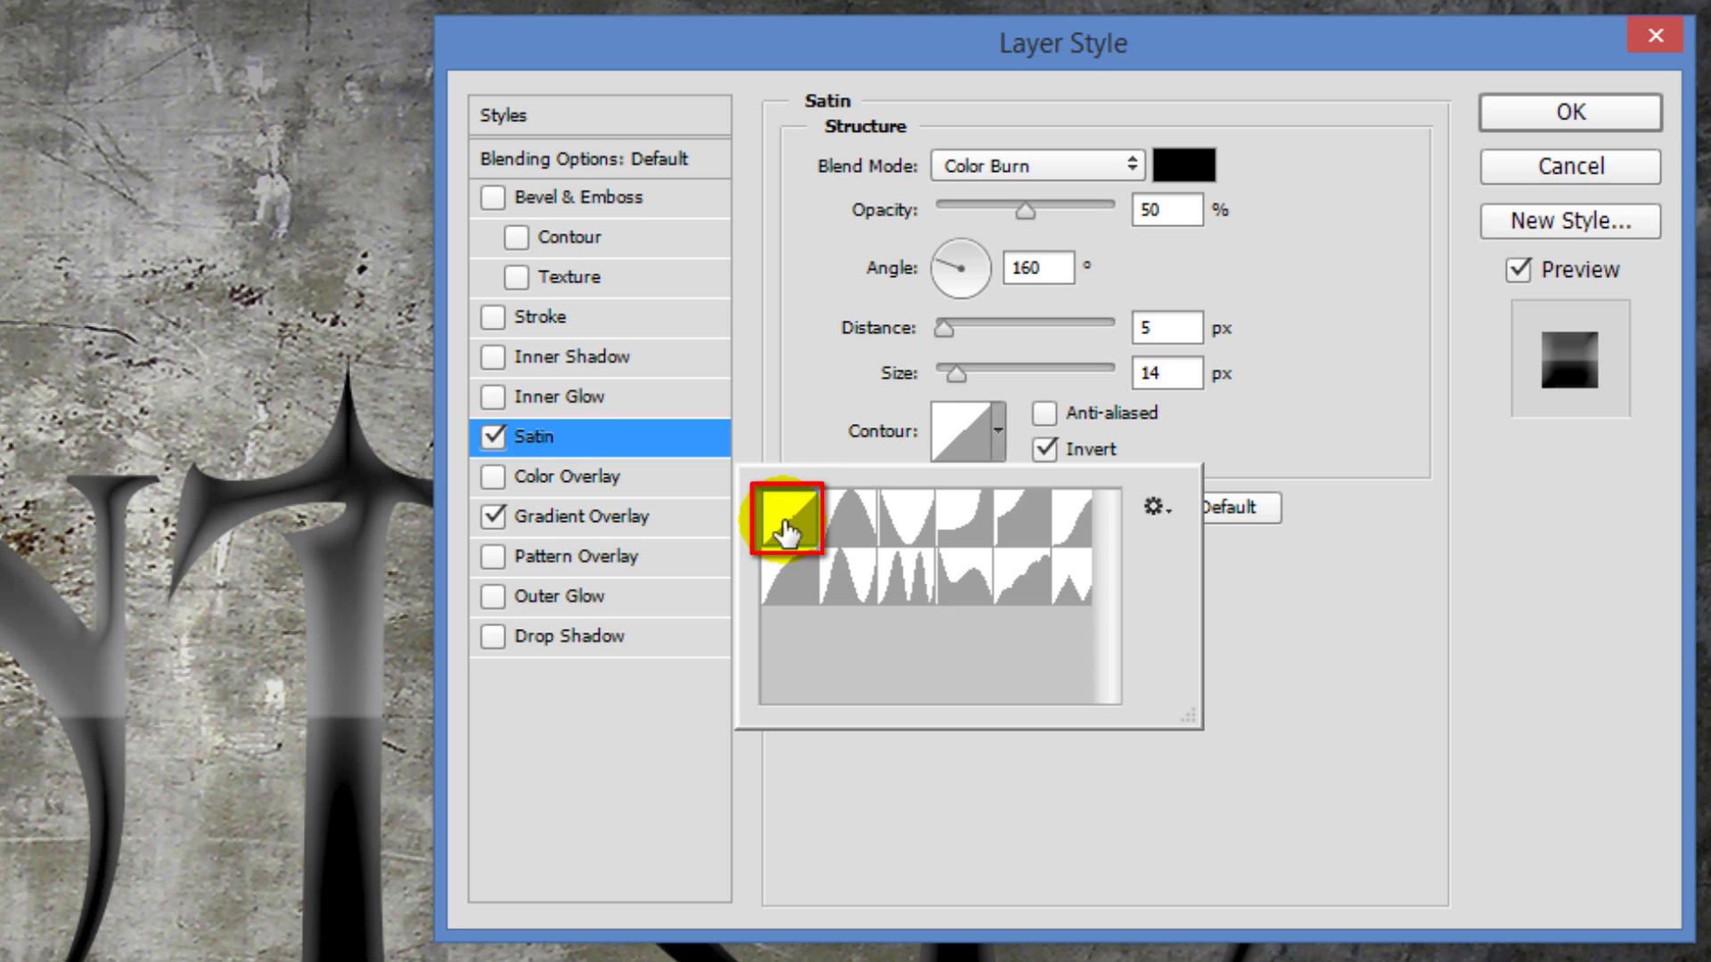
pyautogui.click(1270, 435)
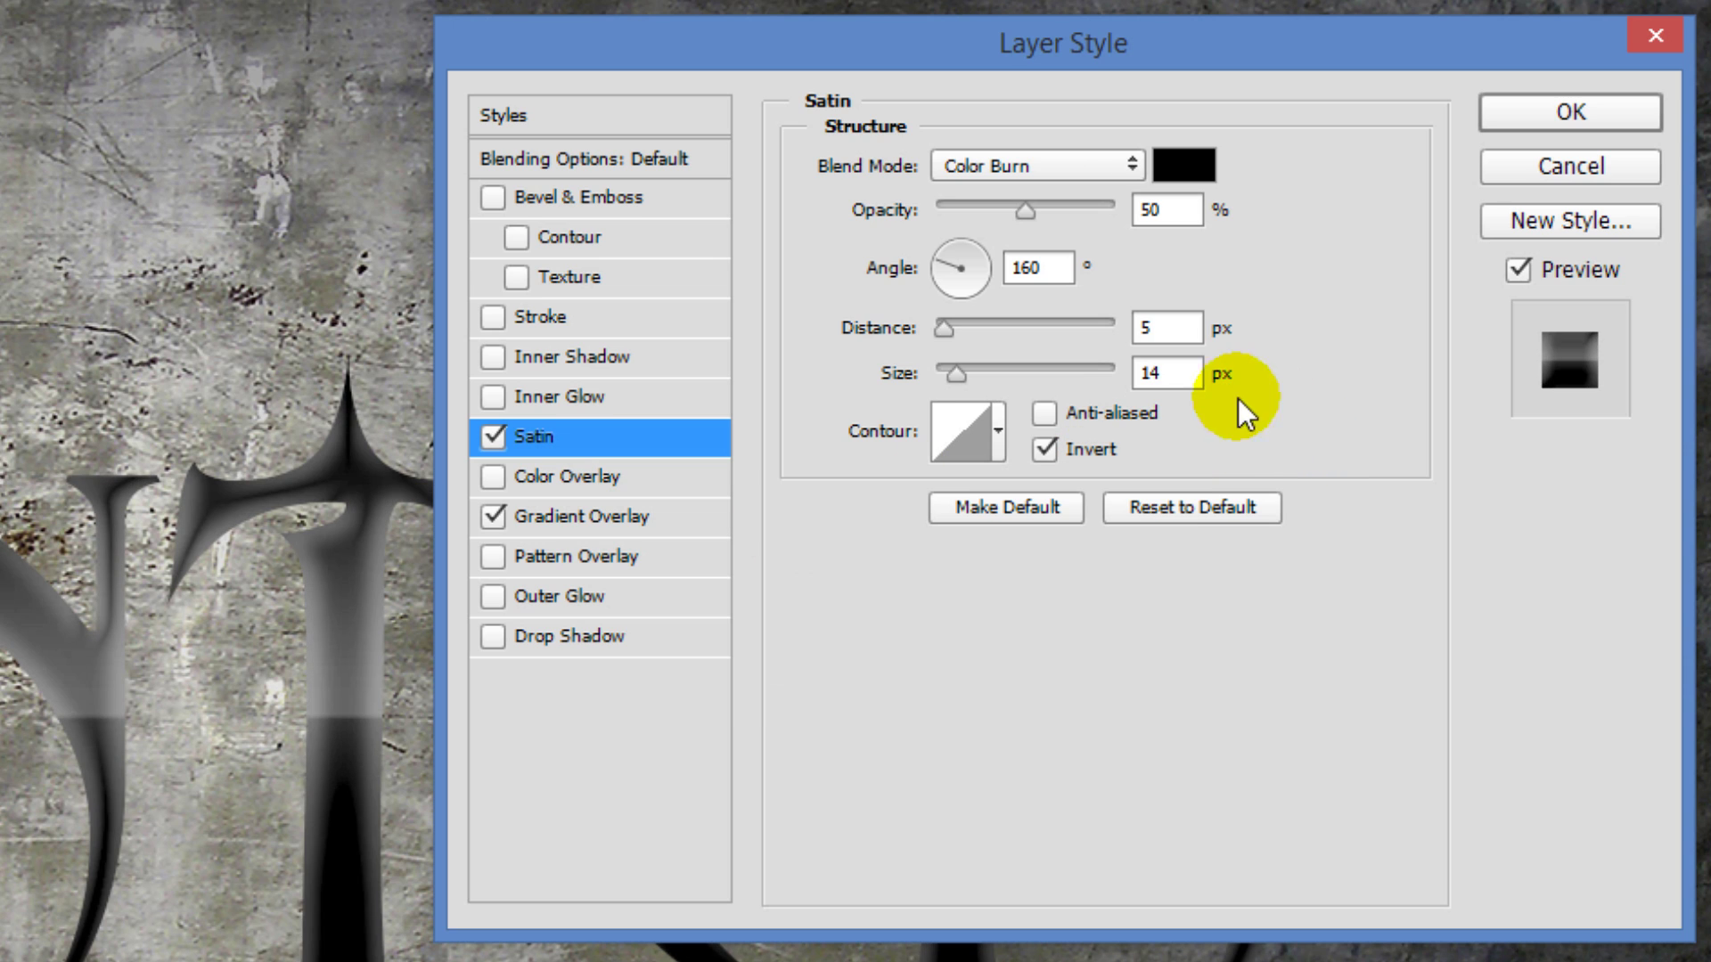
pyautogui.doubleClick(1182, 375)
pyautogui.write('0')
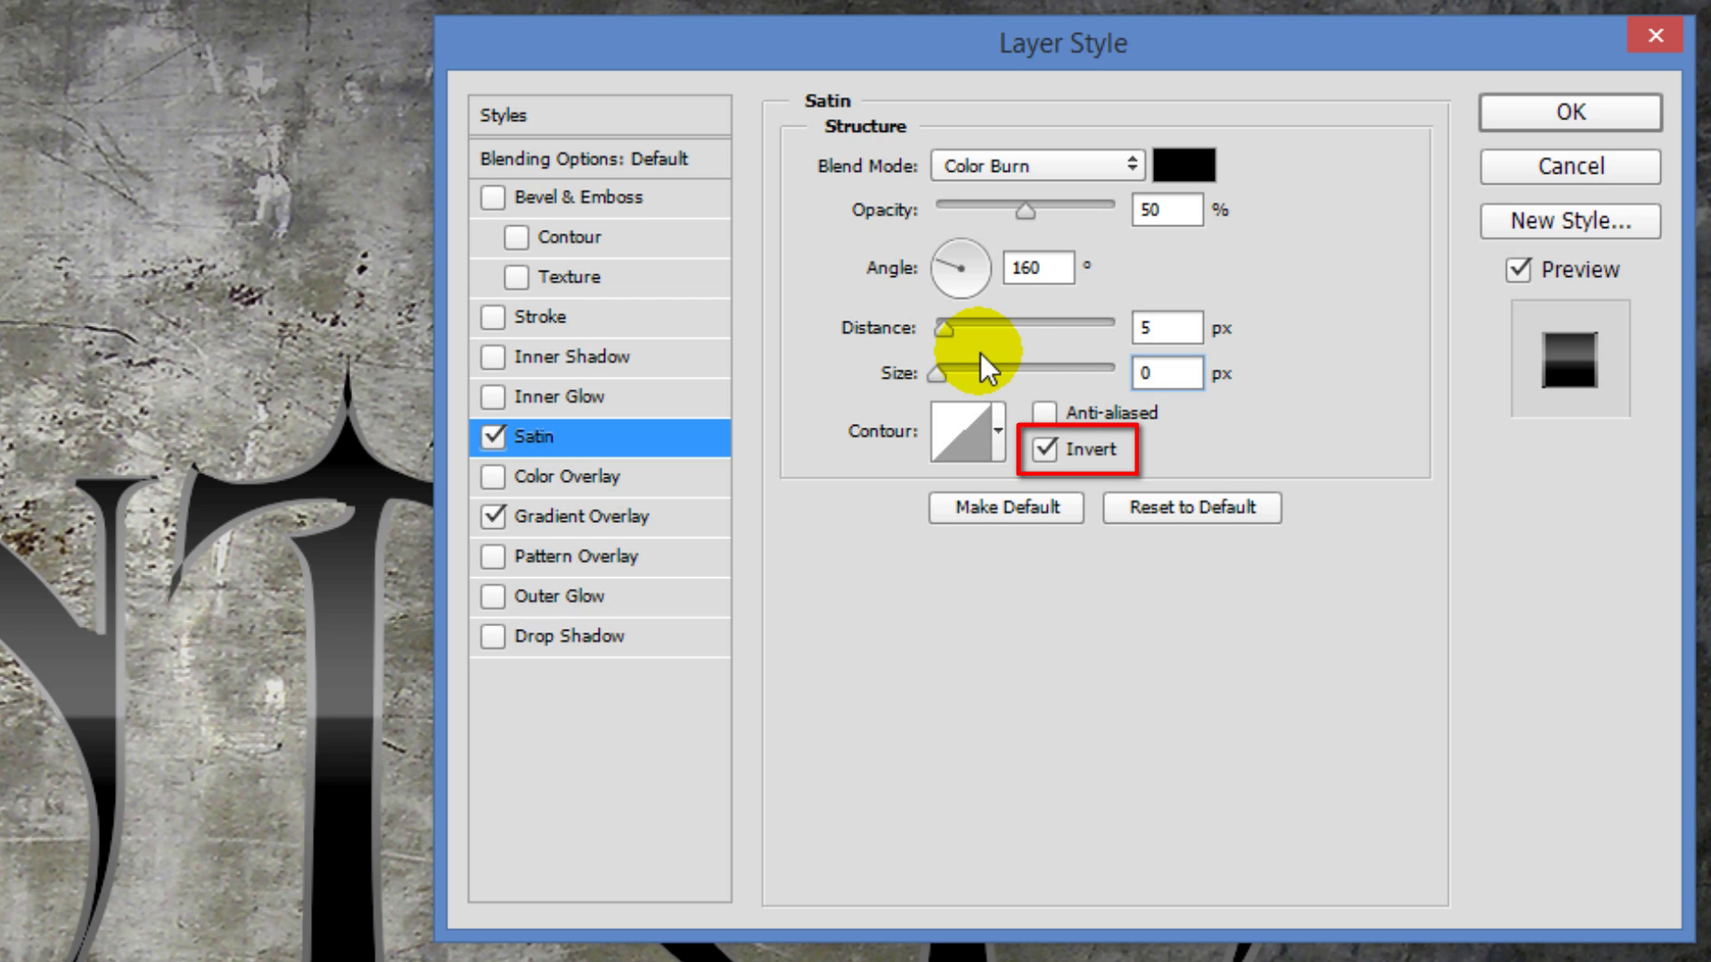
pyautogui.click(1044, 412)
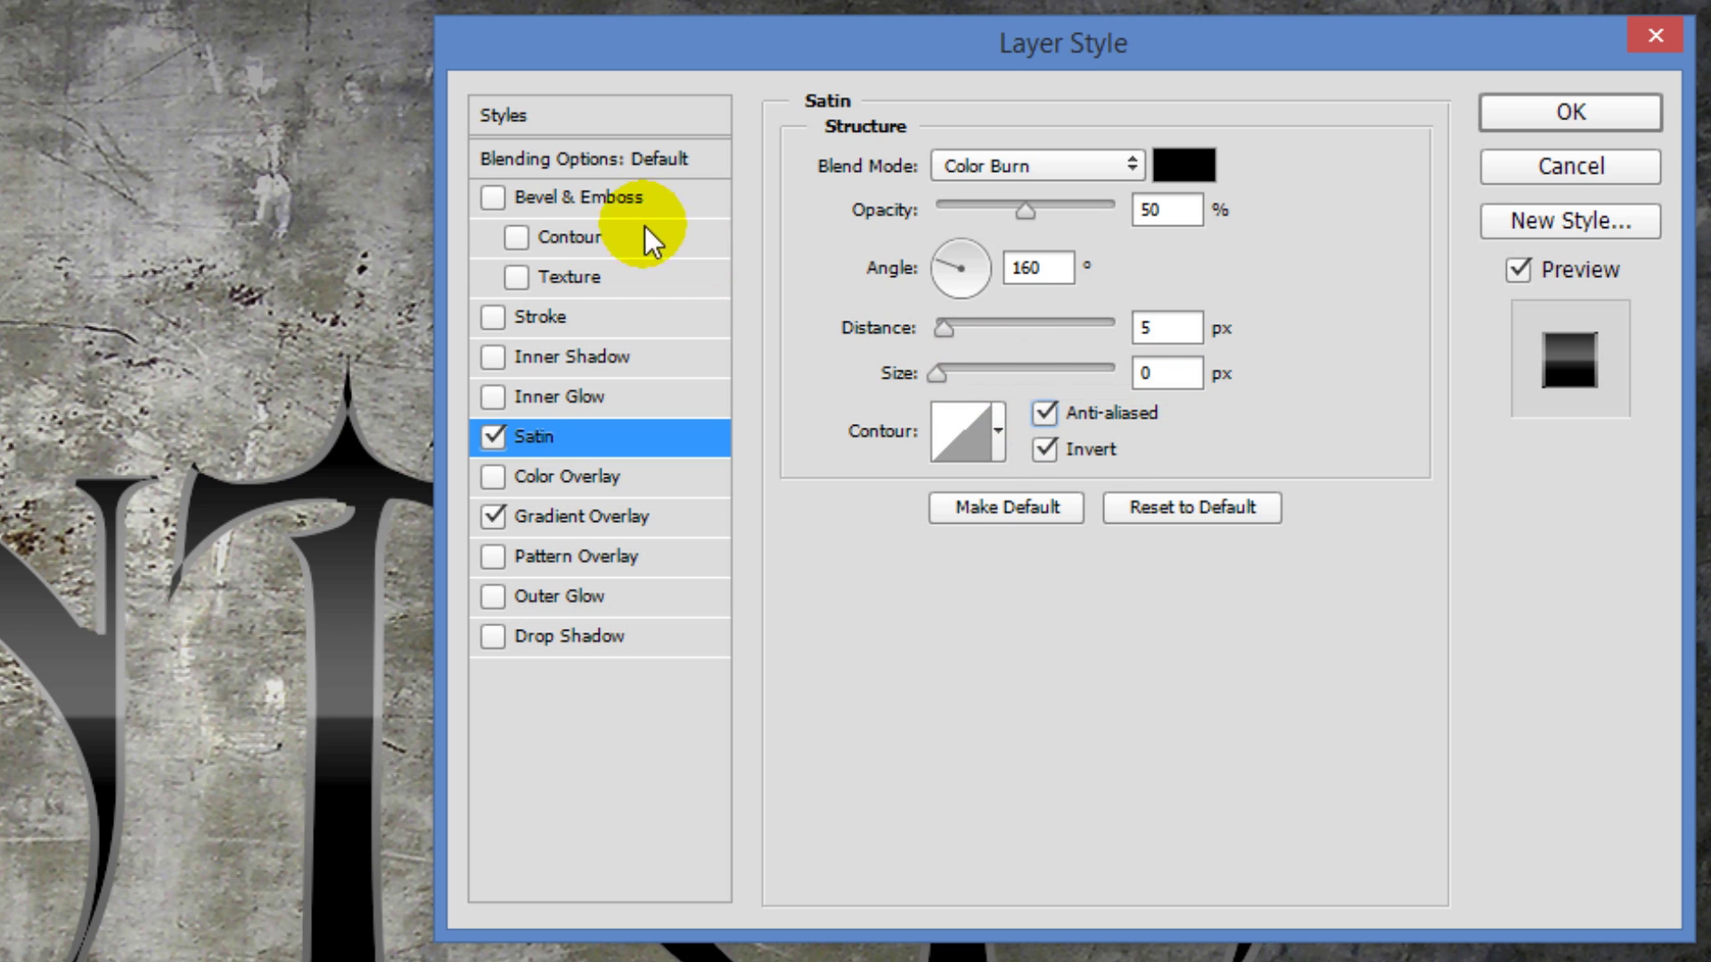
# Step: Turn on Bevel & Emboss and its Contour option for the Gothic text
pyautogui.click(606, 197)
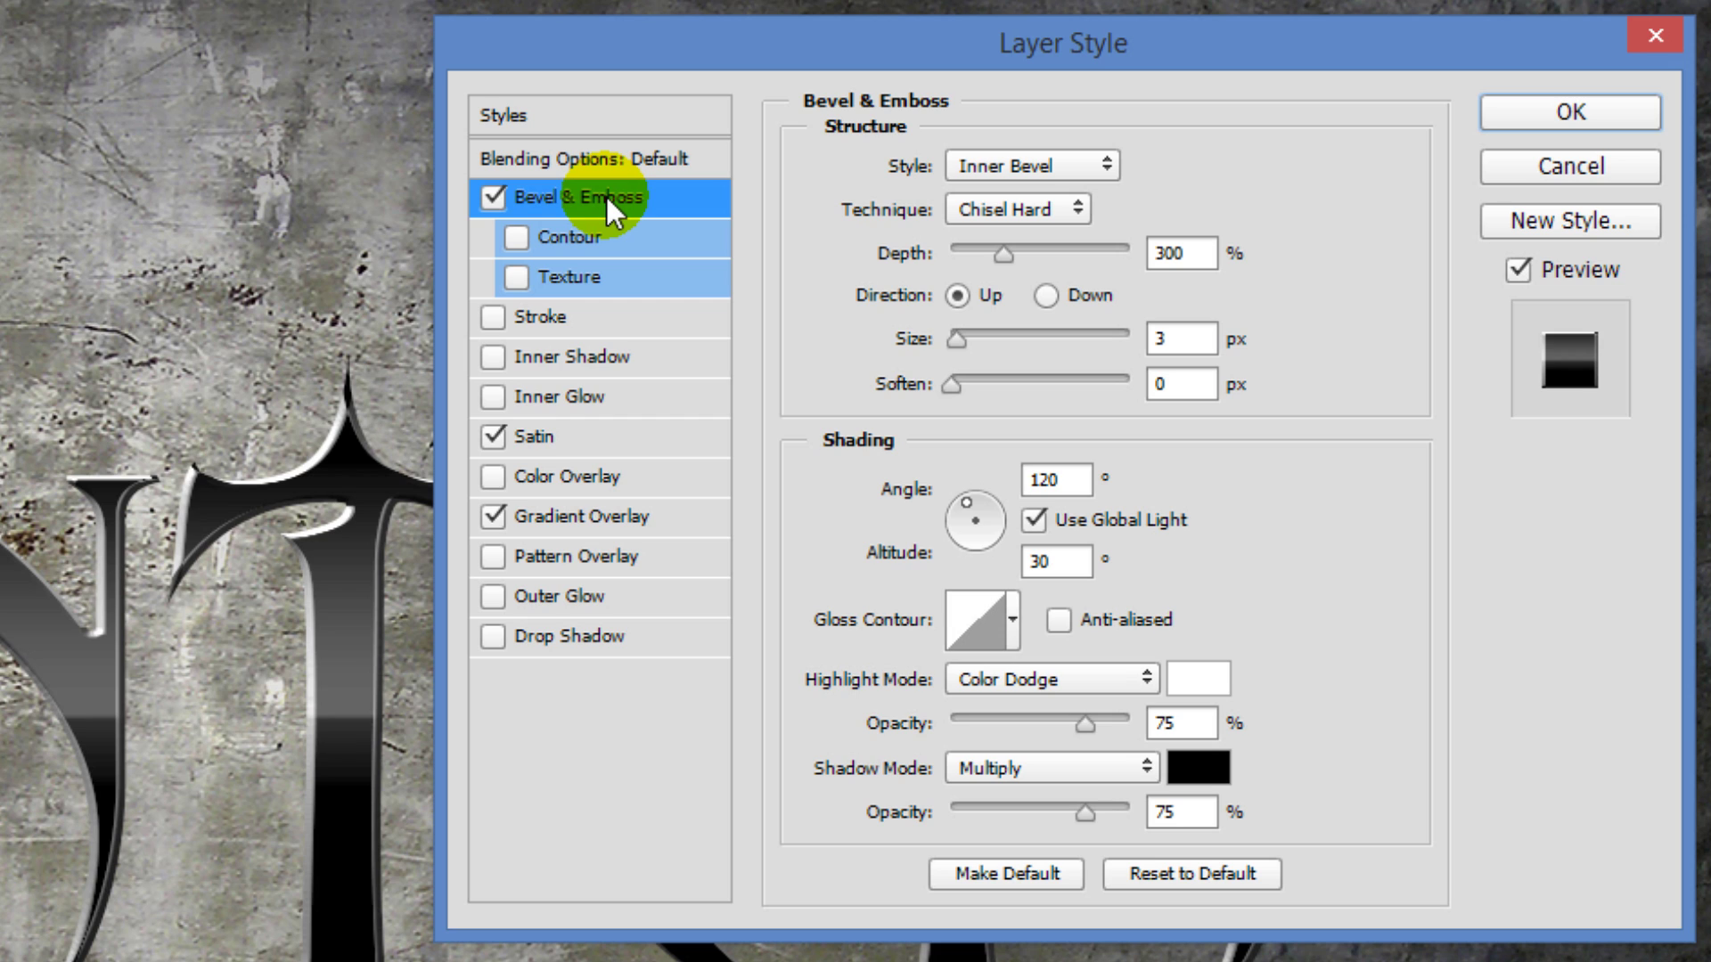
pyautogui.click(517, 238)
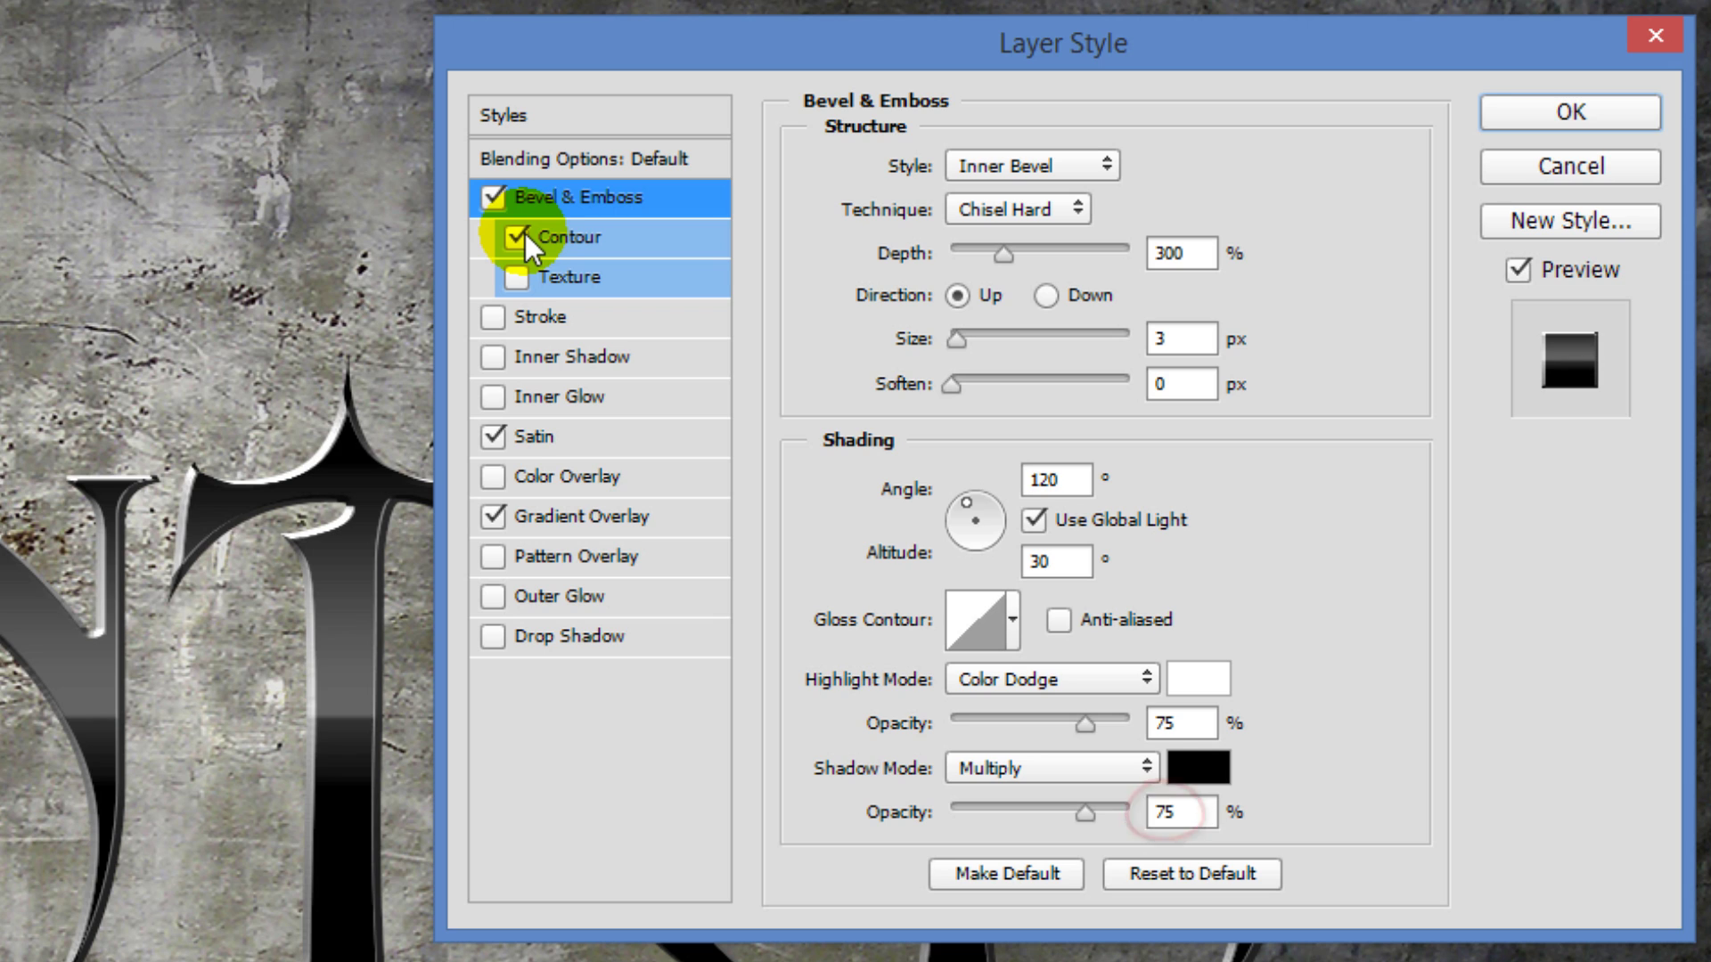
# Step: Add a cyan Inner Glow with a rounded contour to the text
pyautogui.click(549, 399)
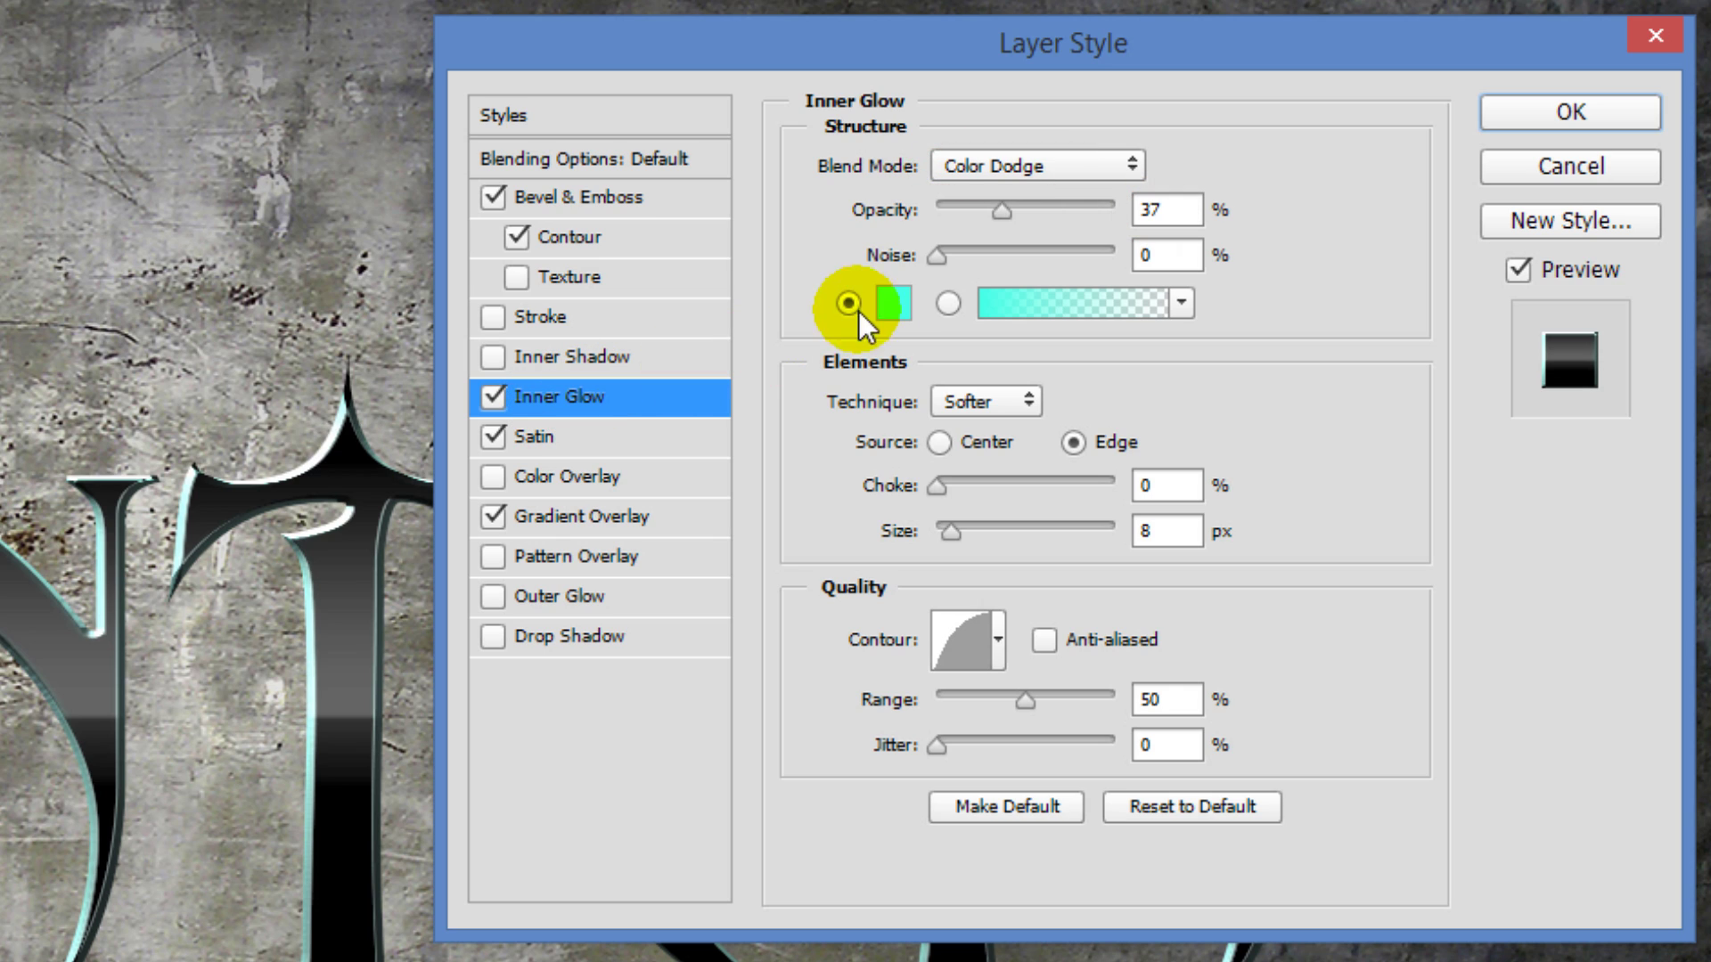
pyautogui.click(893, 306)
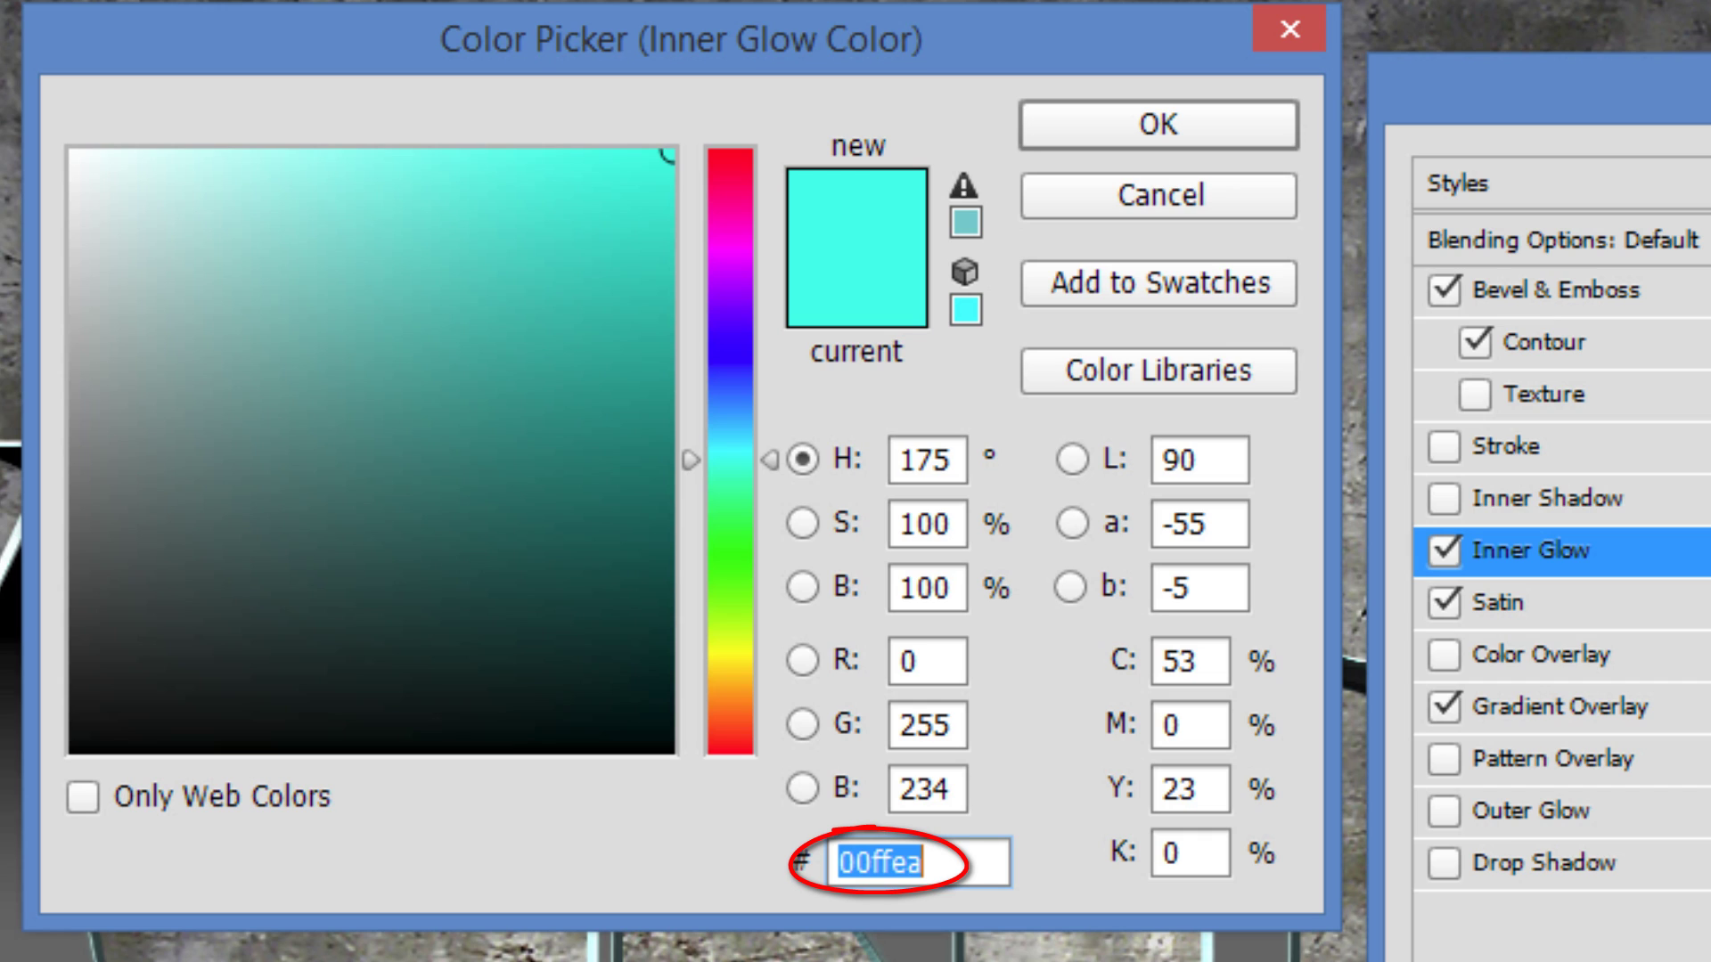
pyautogui.press('Return')
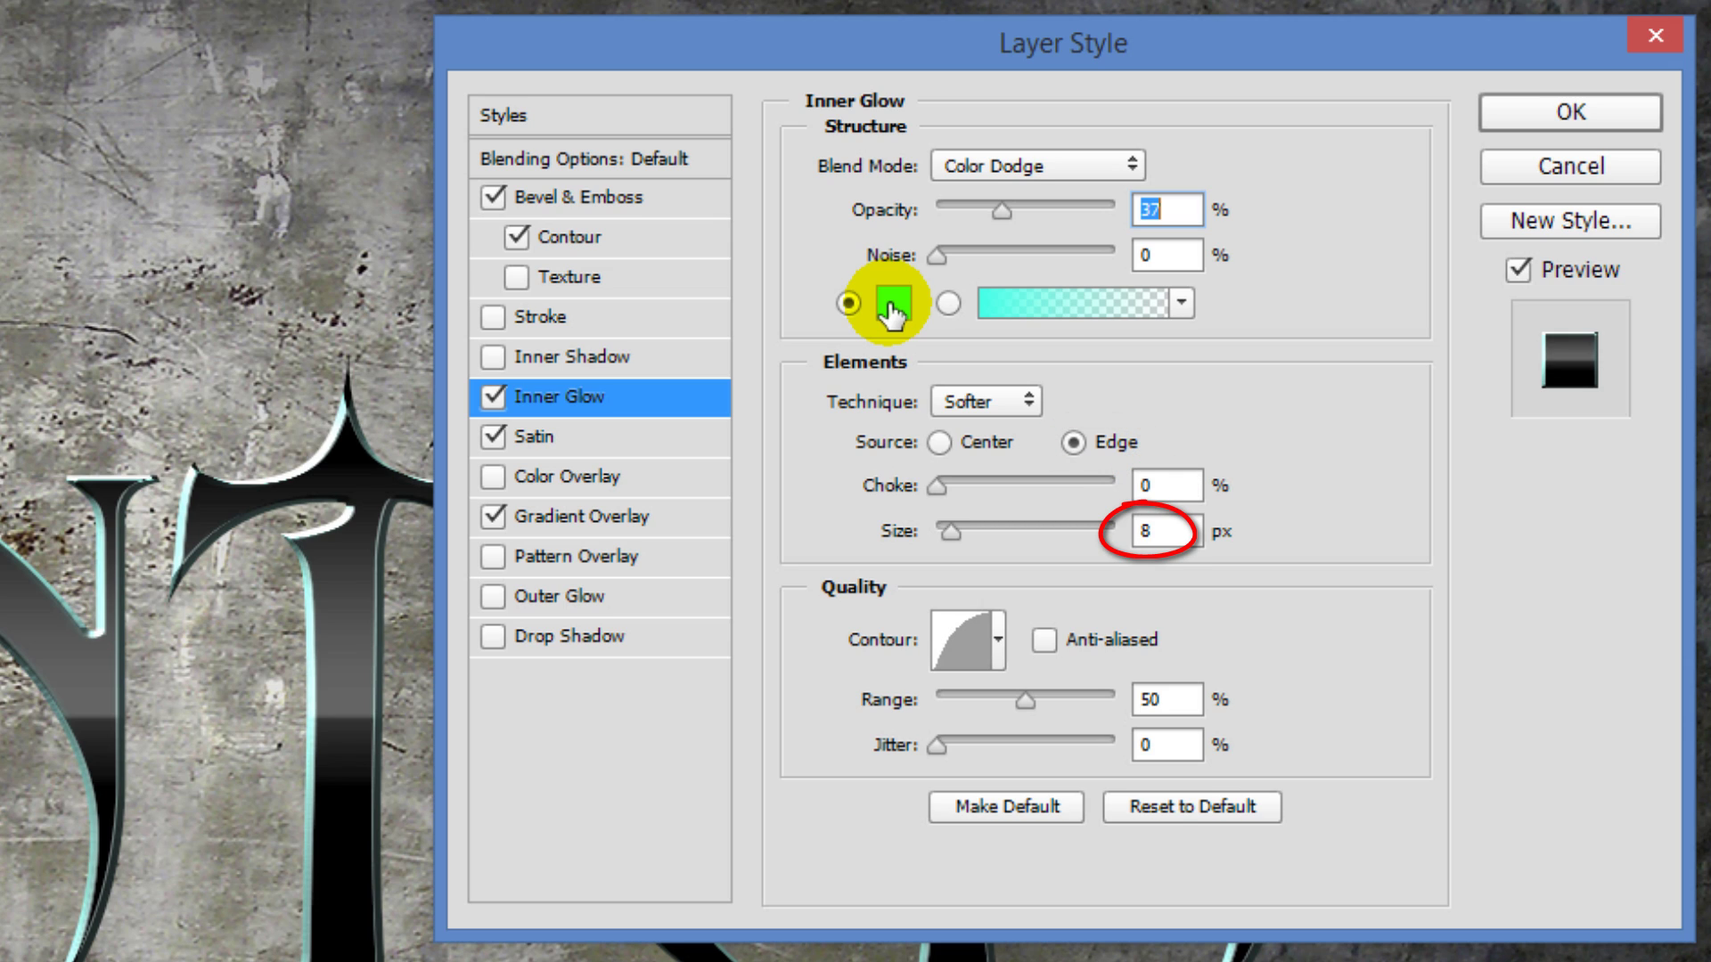
pyautogui.click(997, 642)
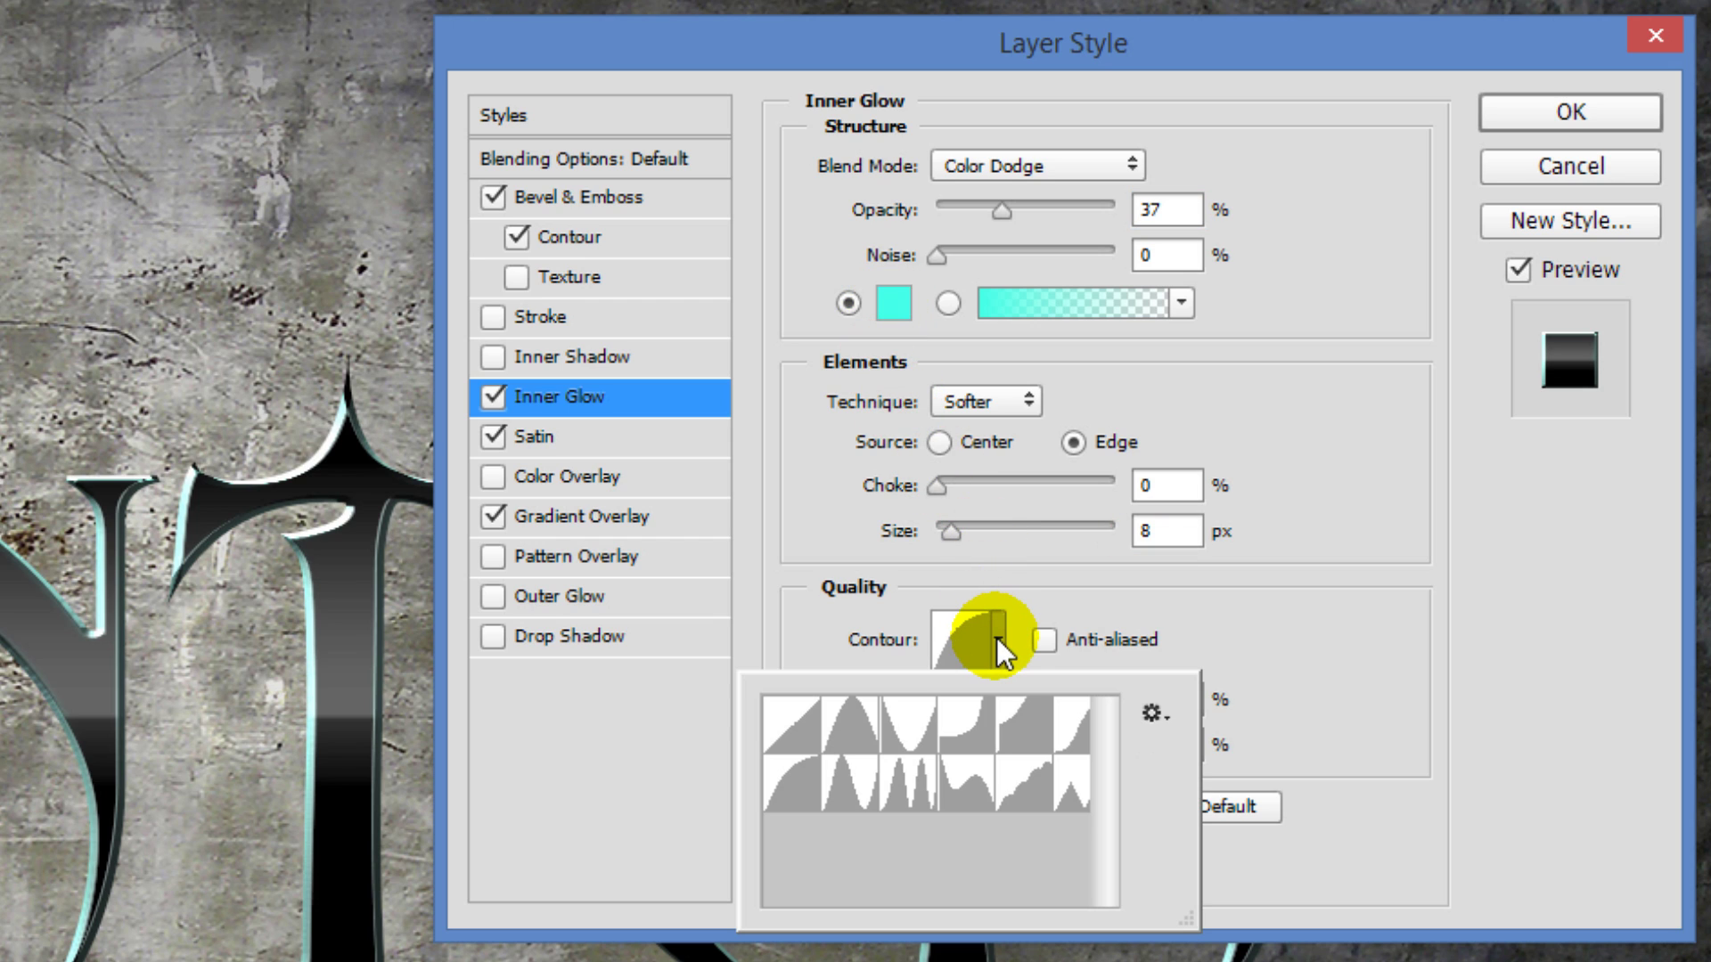
pyautogui.click(802, 789)
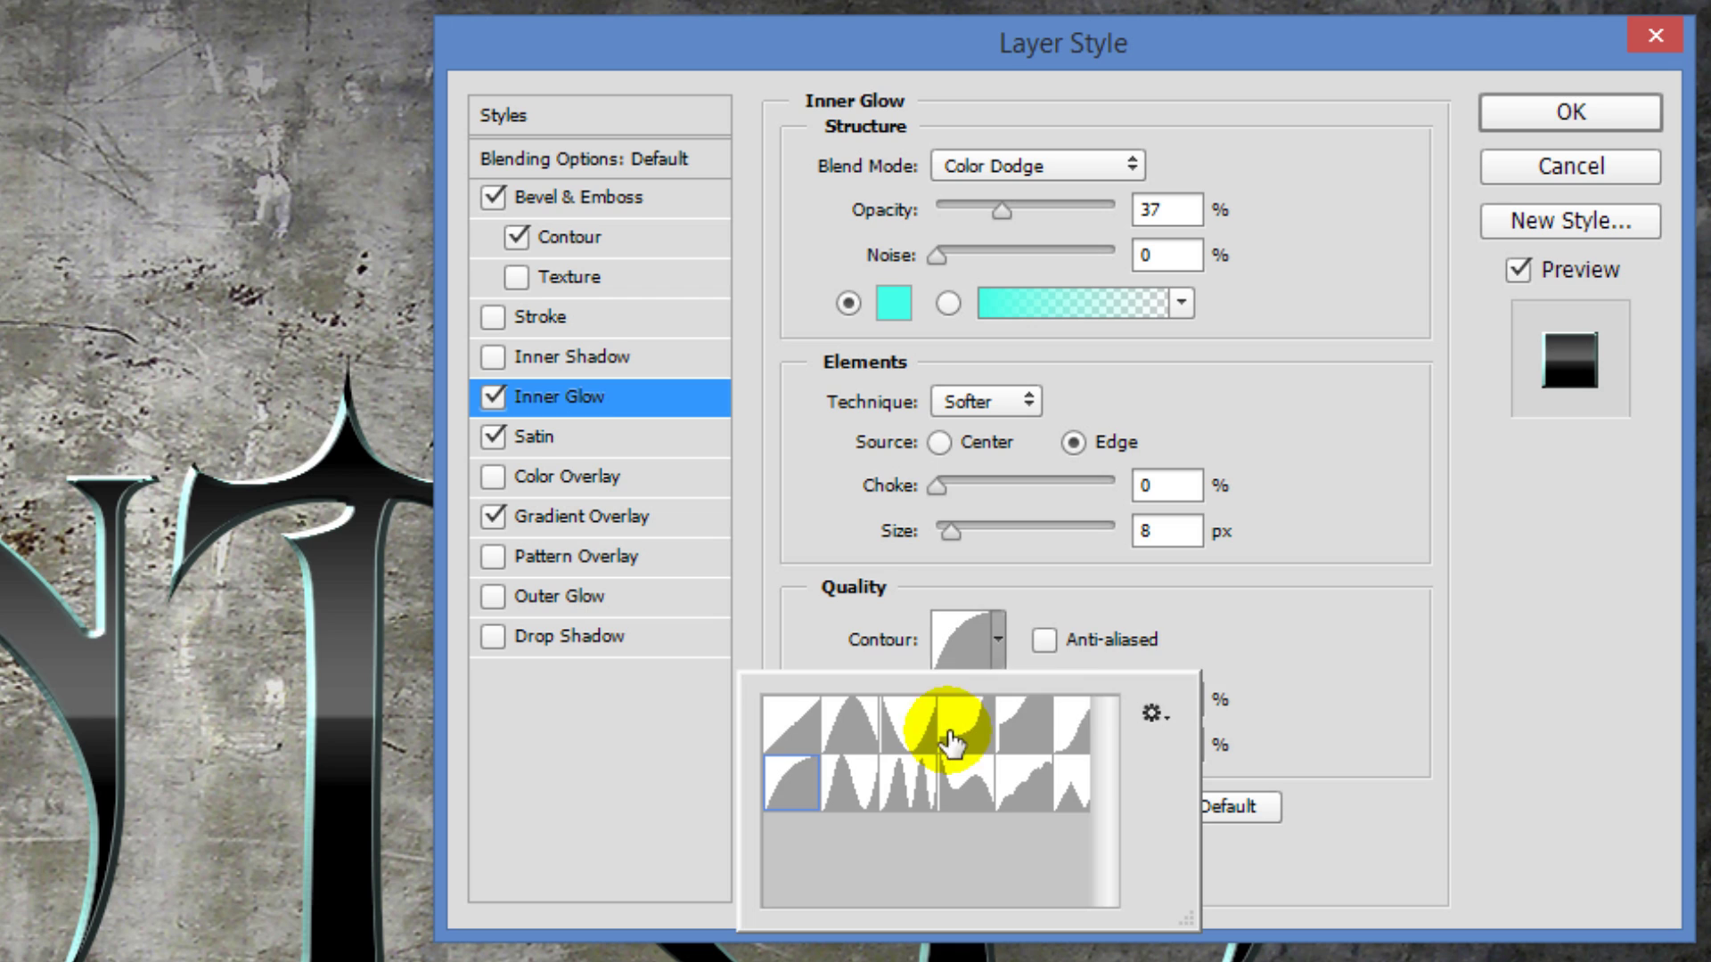
pyautogui.click(1288, 653)
# Step: Add a 3 px inside gradient Stroke using a gradient from the Metals presets
pyautogui.click(598, 324)
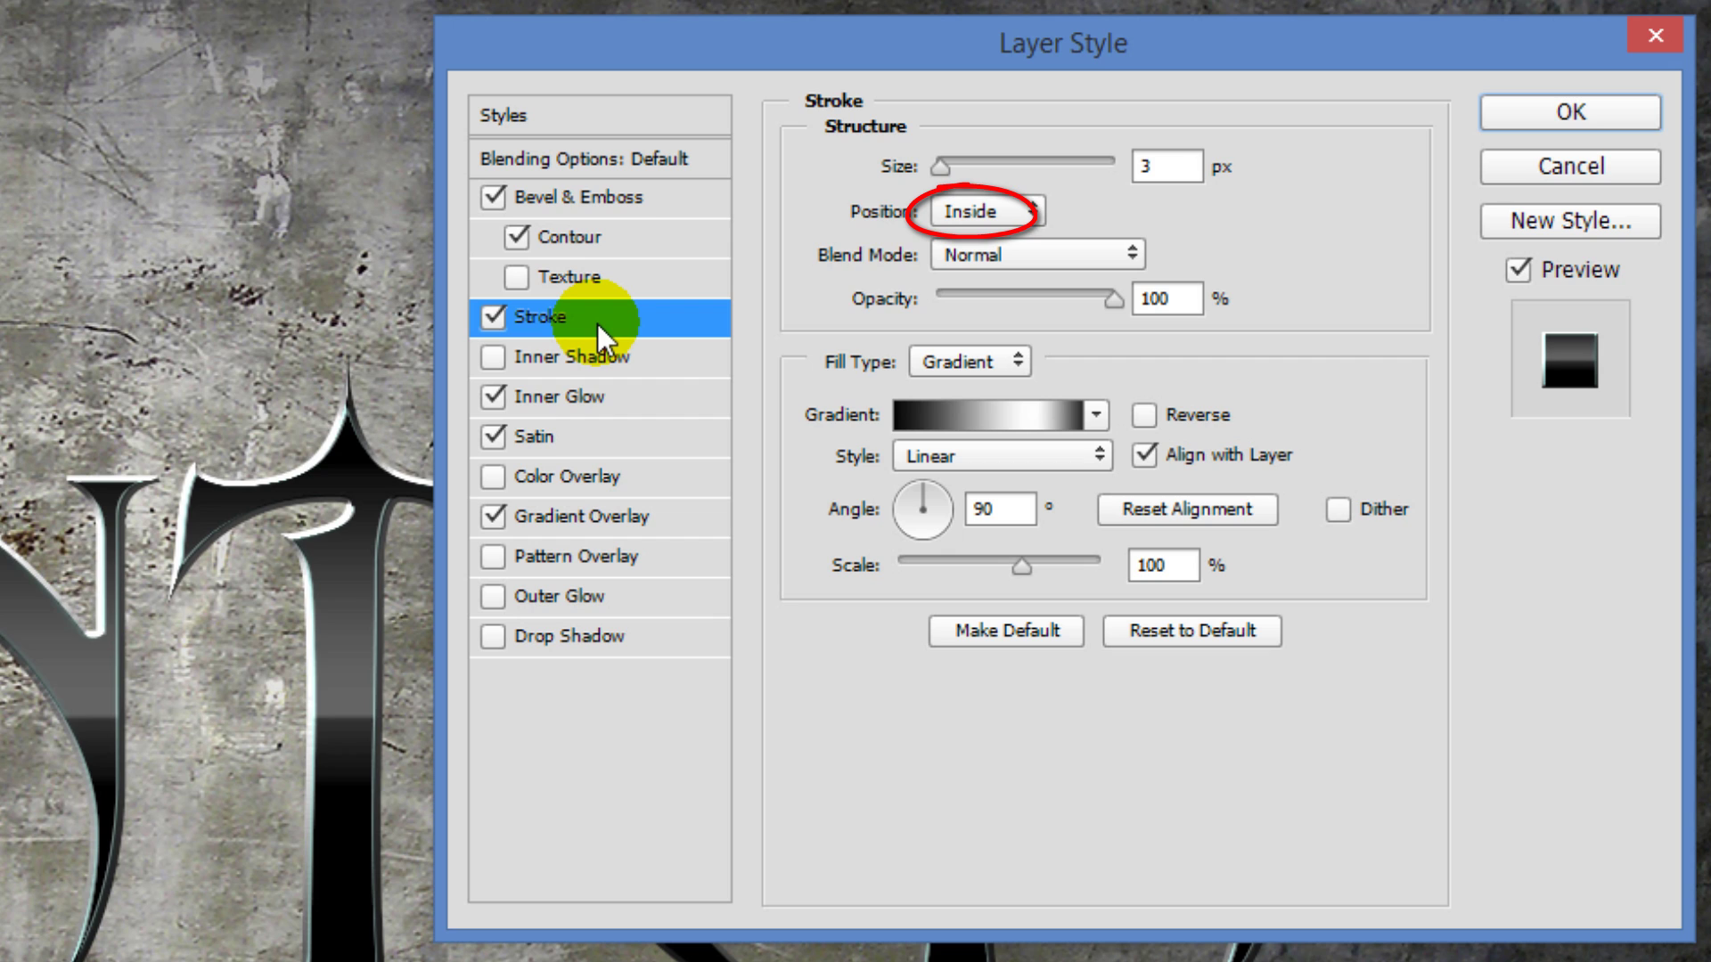
pyautogui.click(1020, 363)
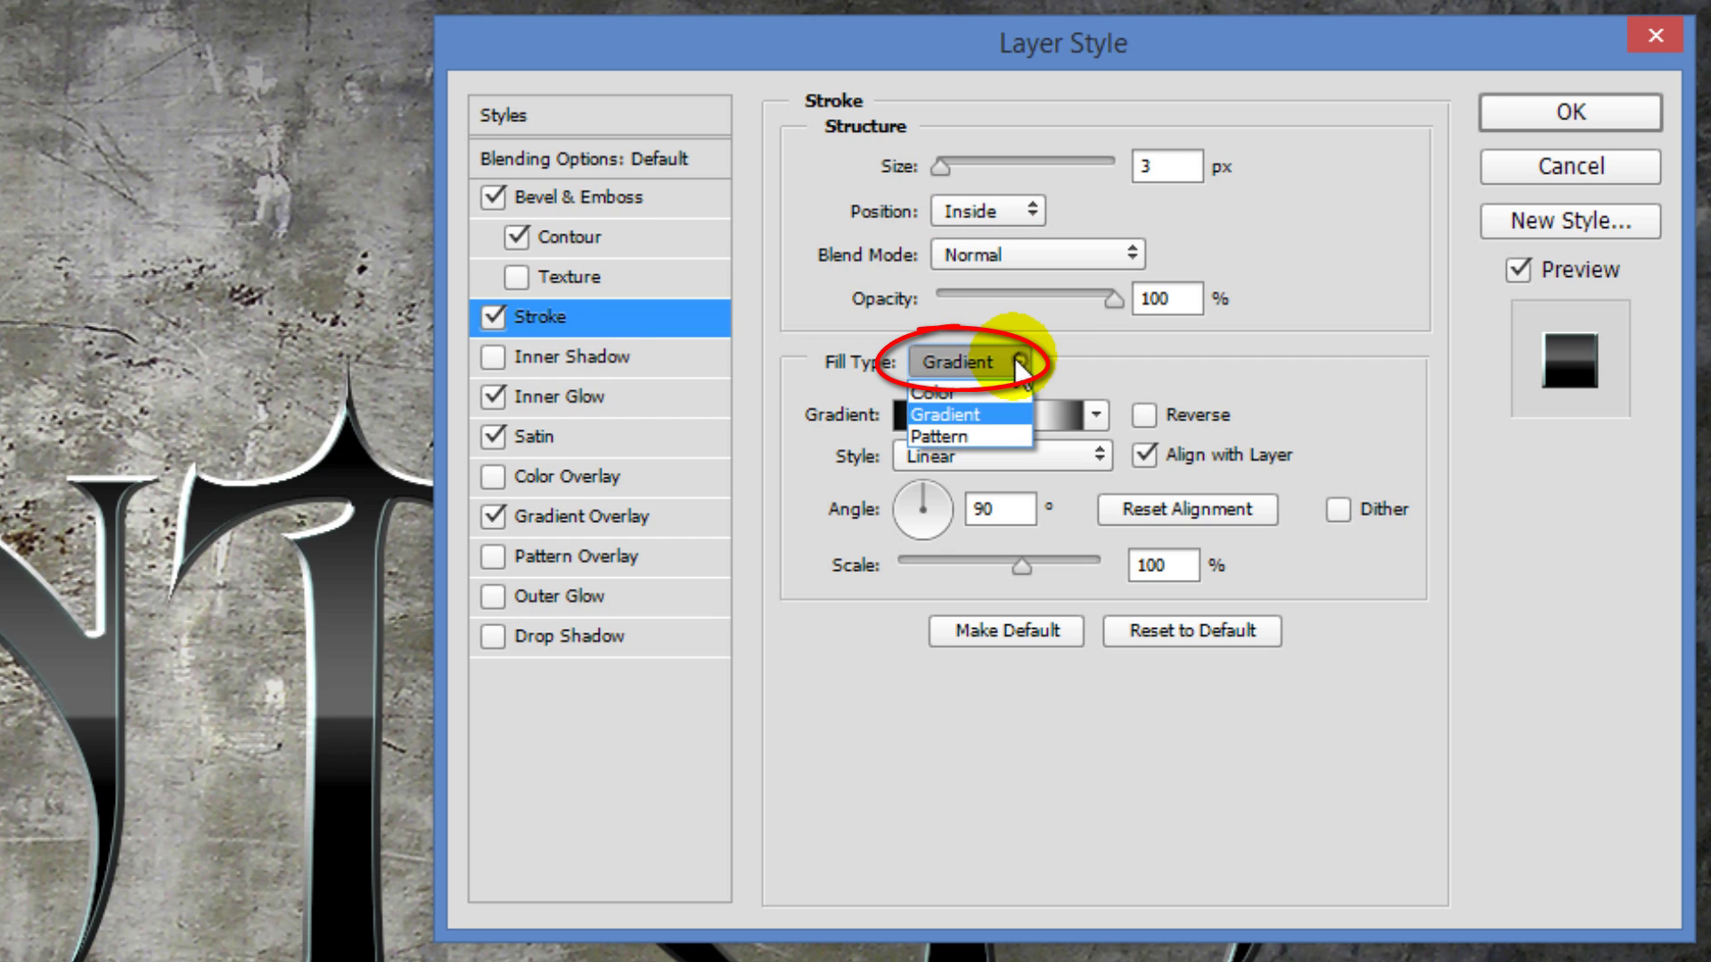
pyautogui.click(1009, 358)
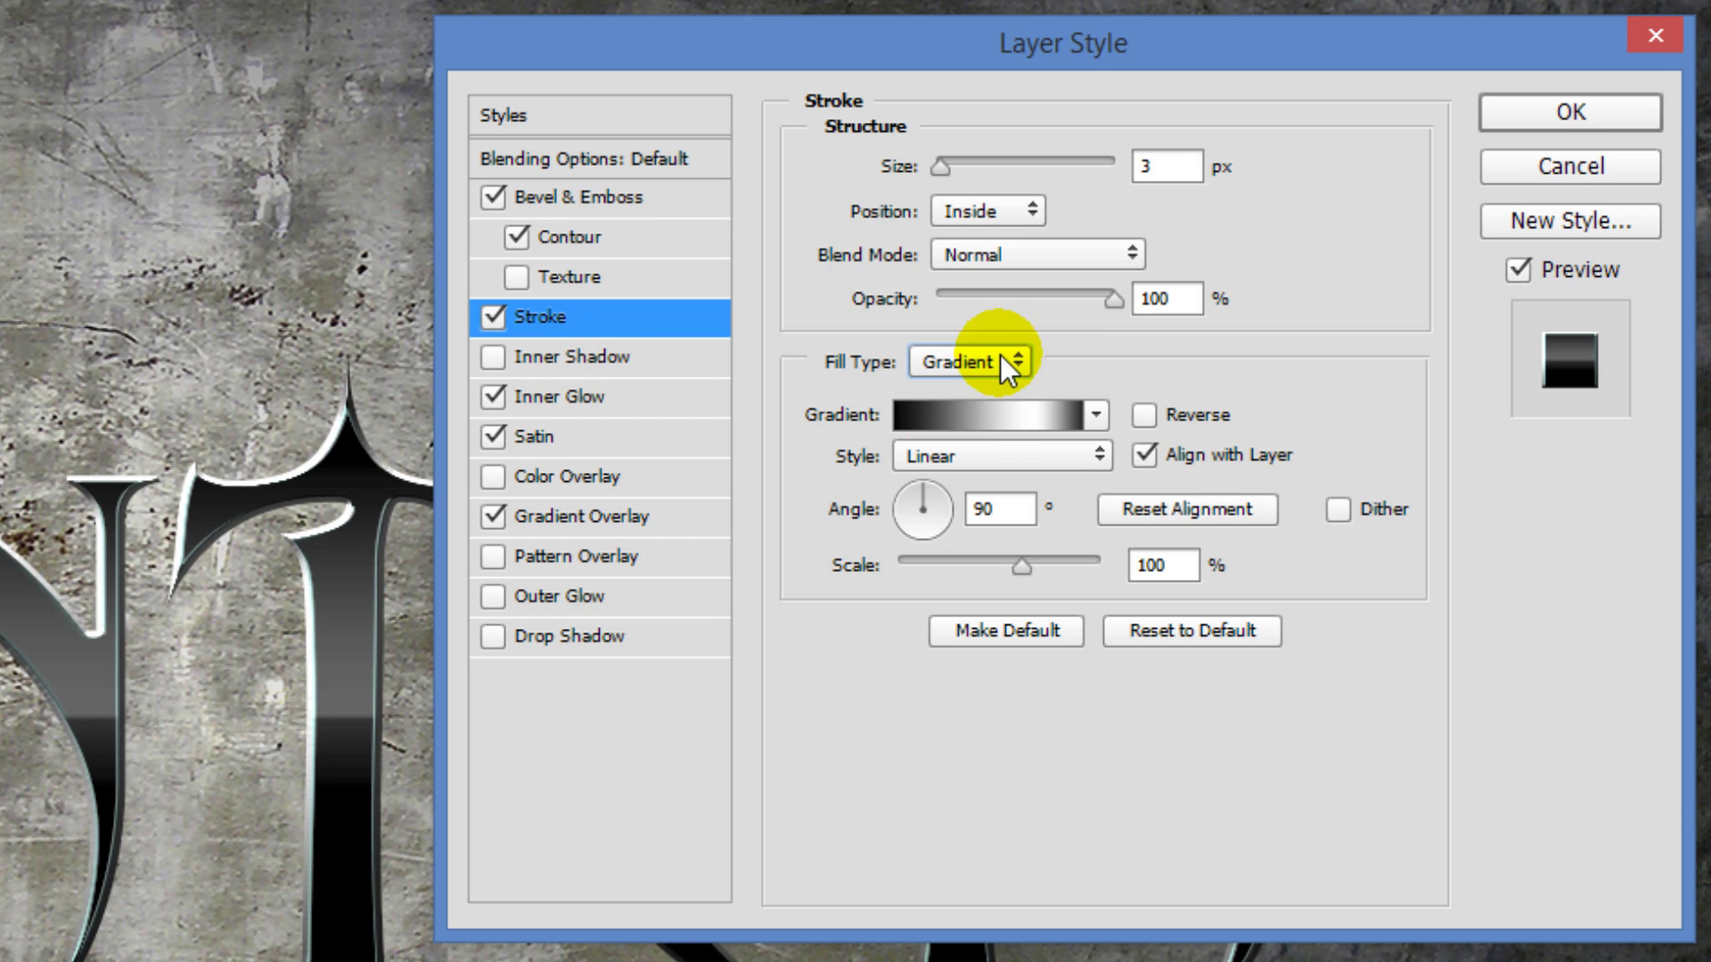
pyautogui.click(970, 409)
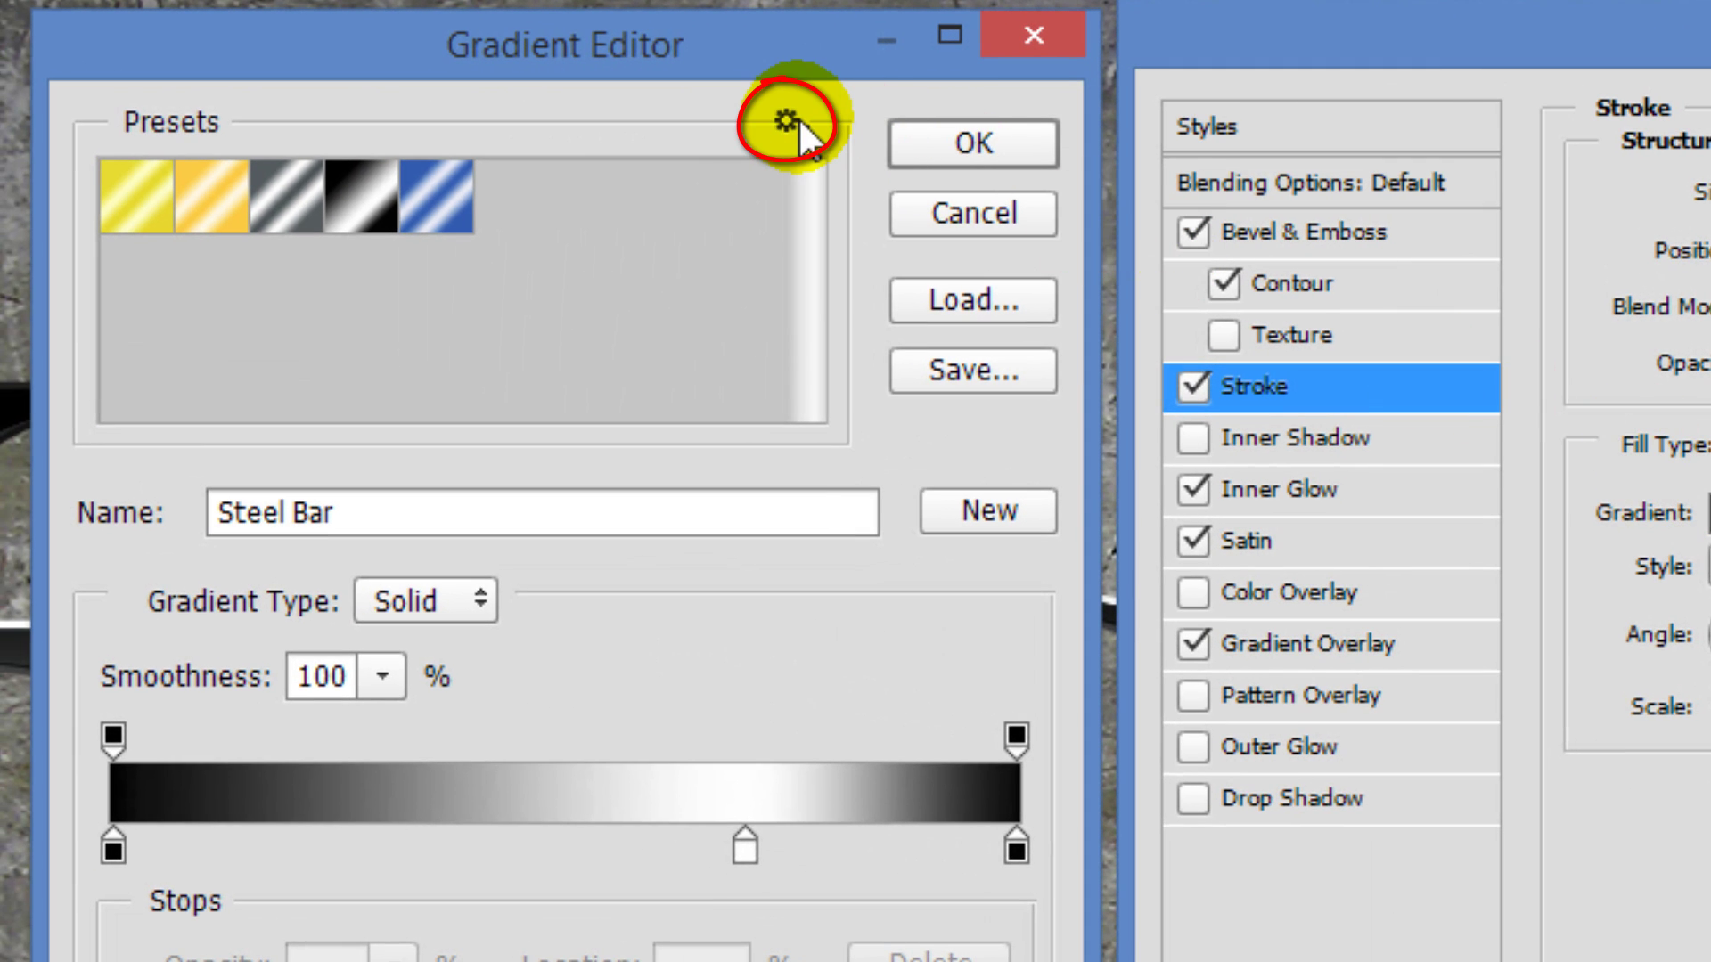
pyautogui.click(797, 124)
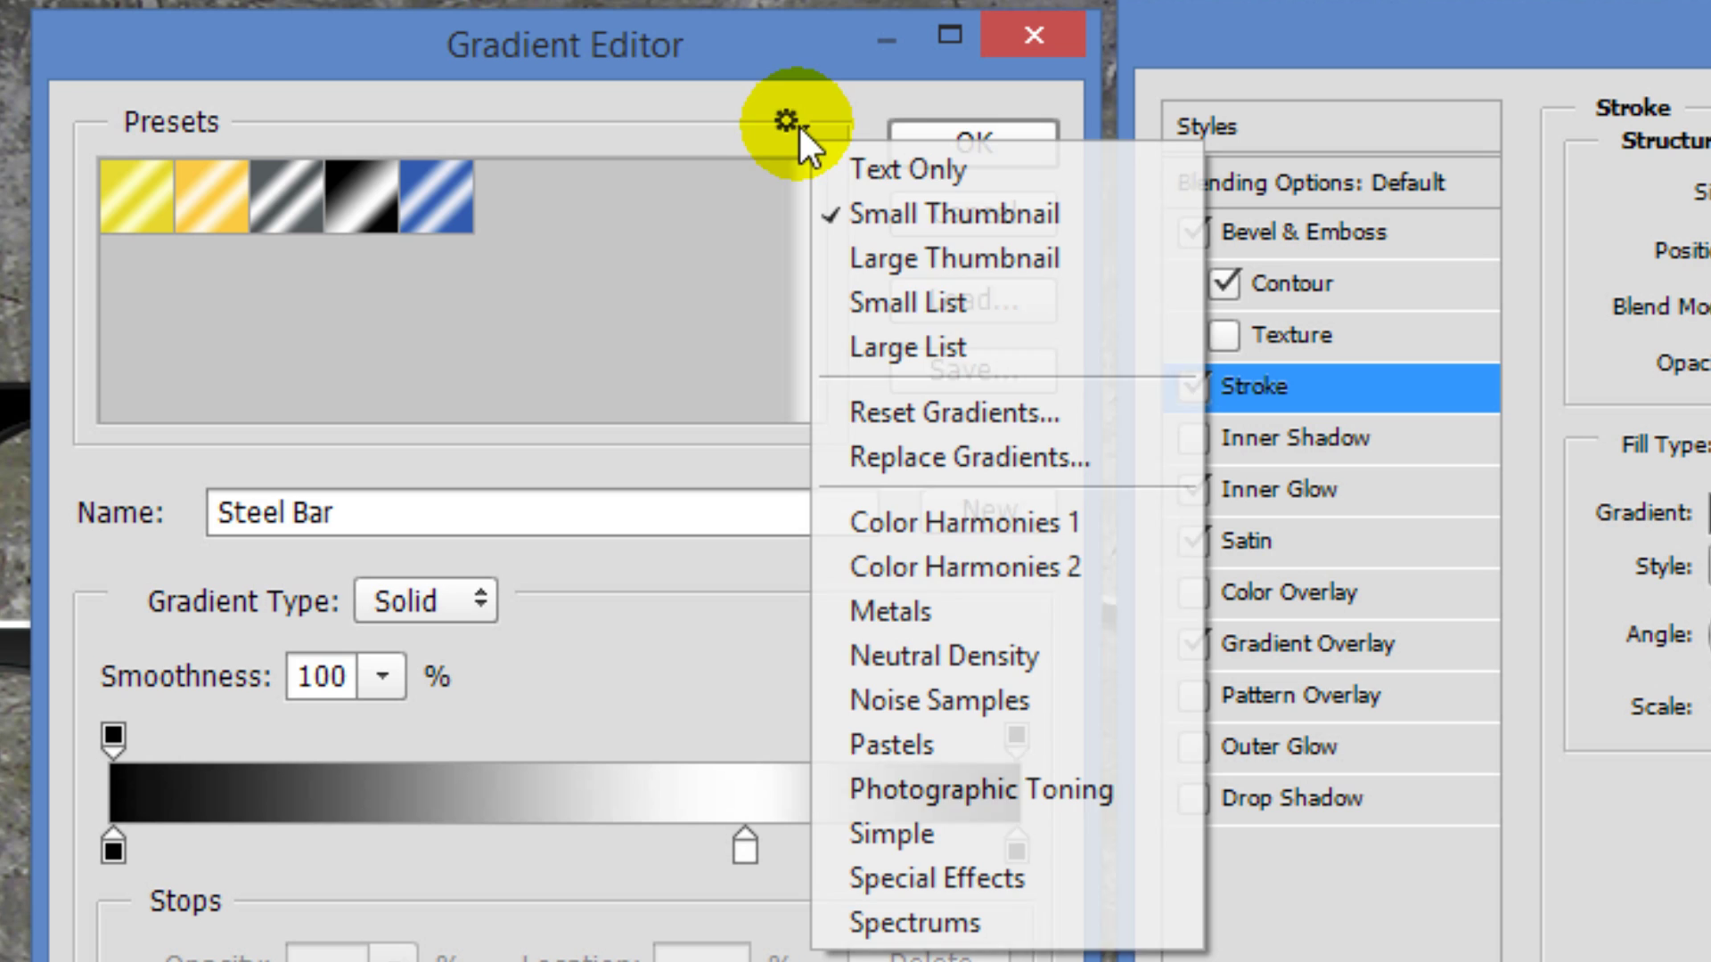
pyautogui.click(901, 609)
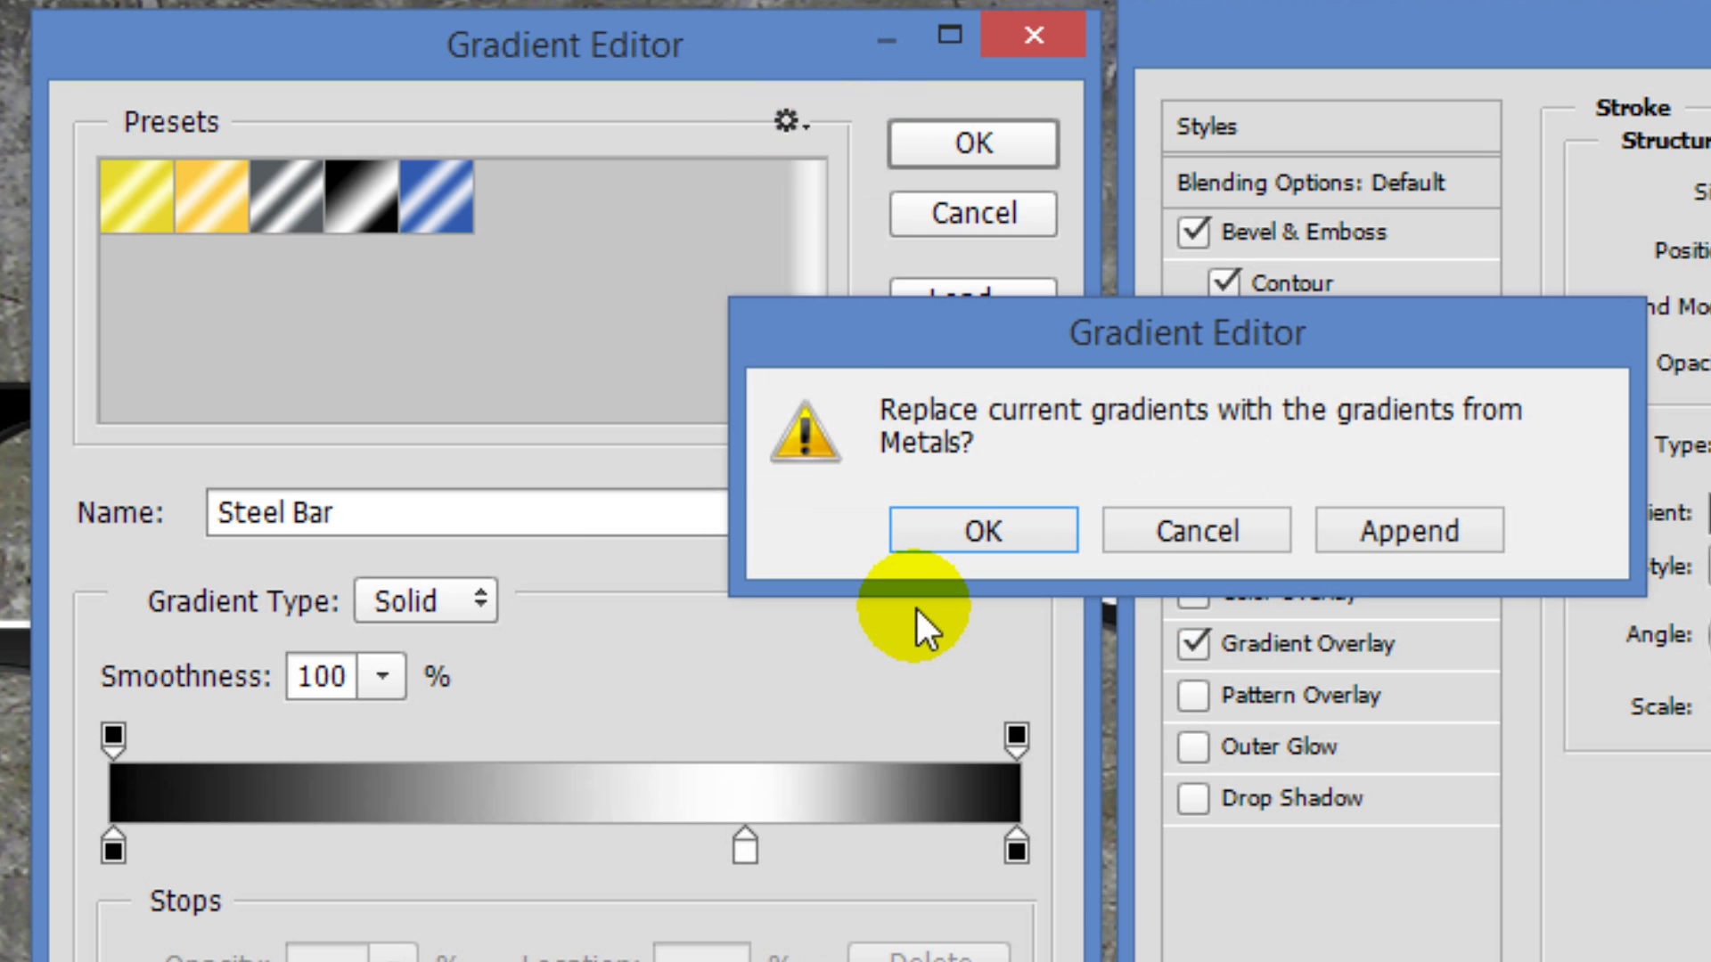
pyautogui.click(963, 520)
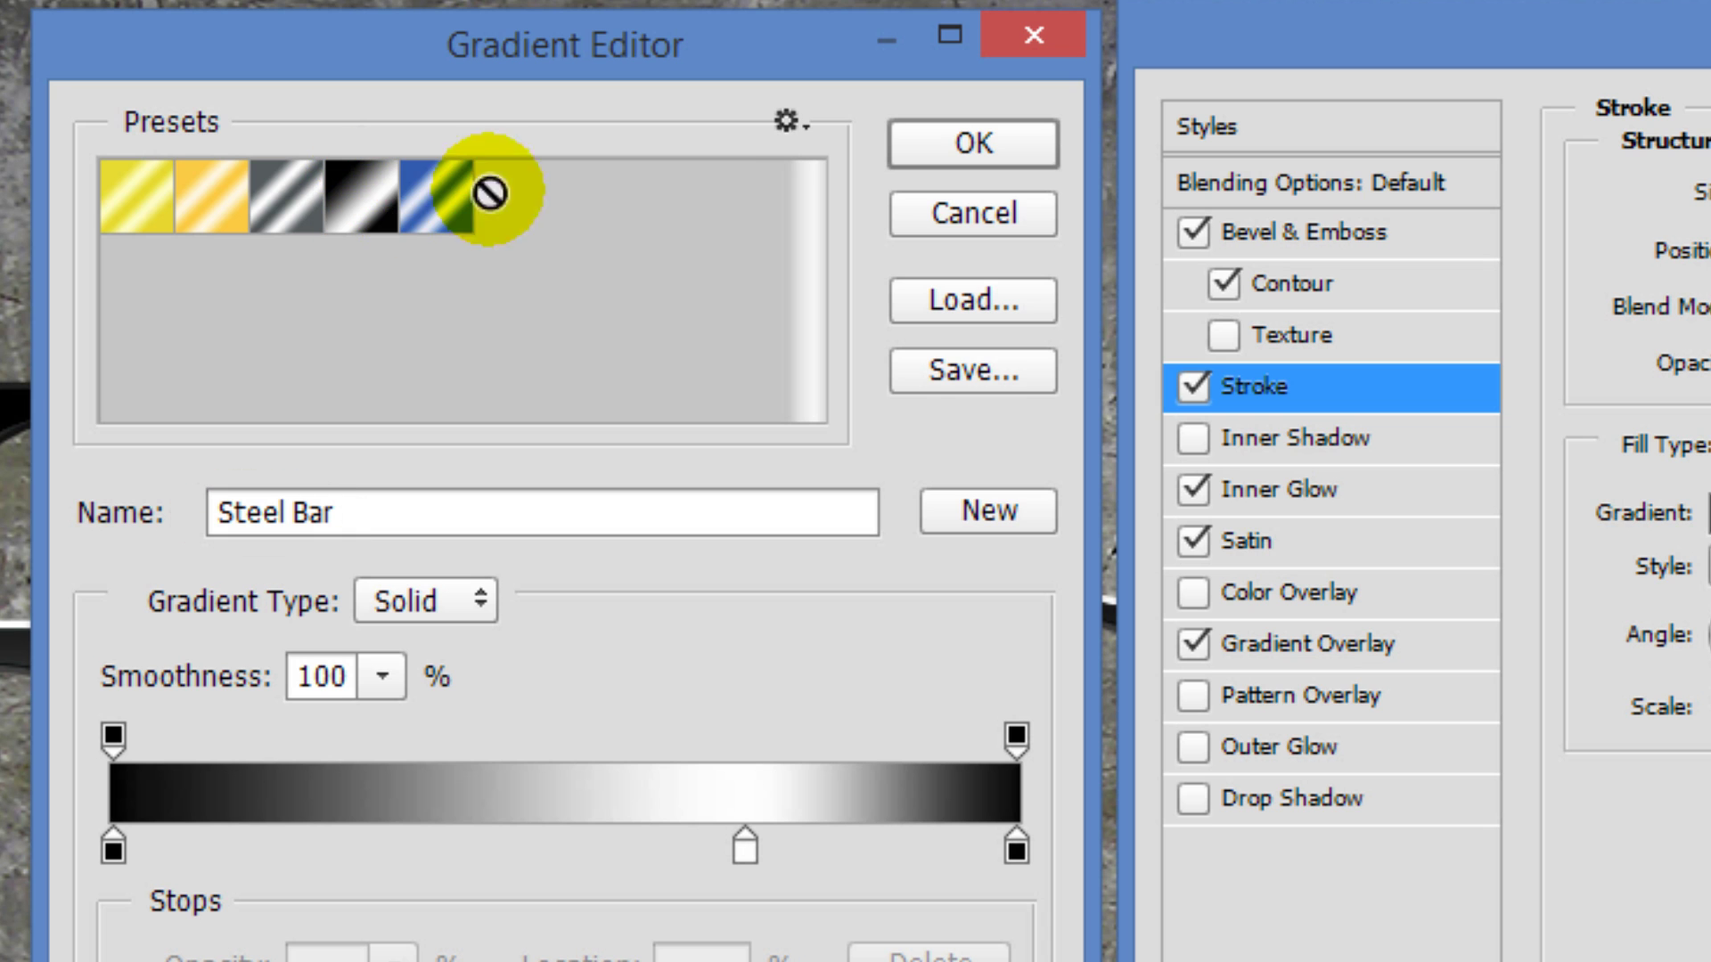
pyautogui.click(952, 147)
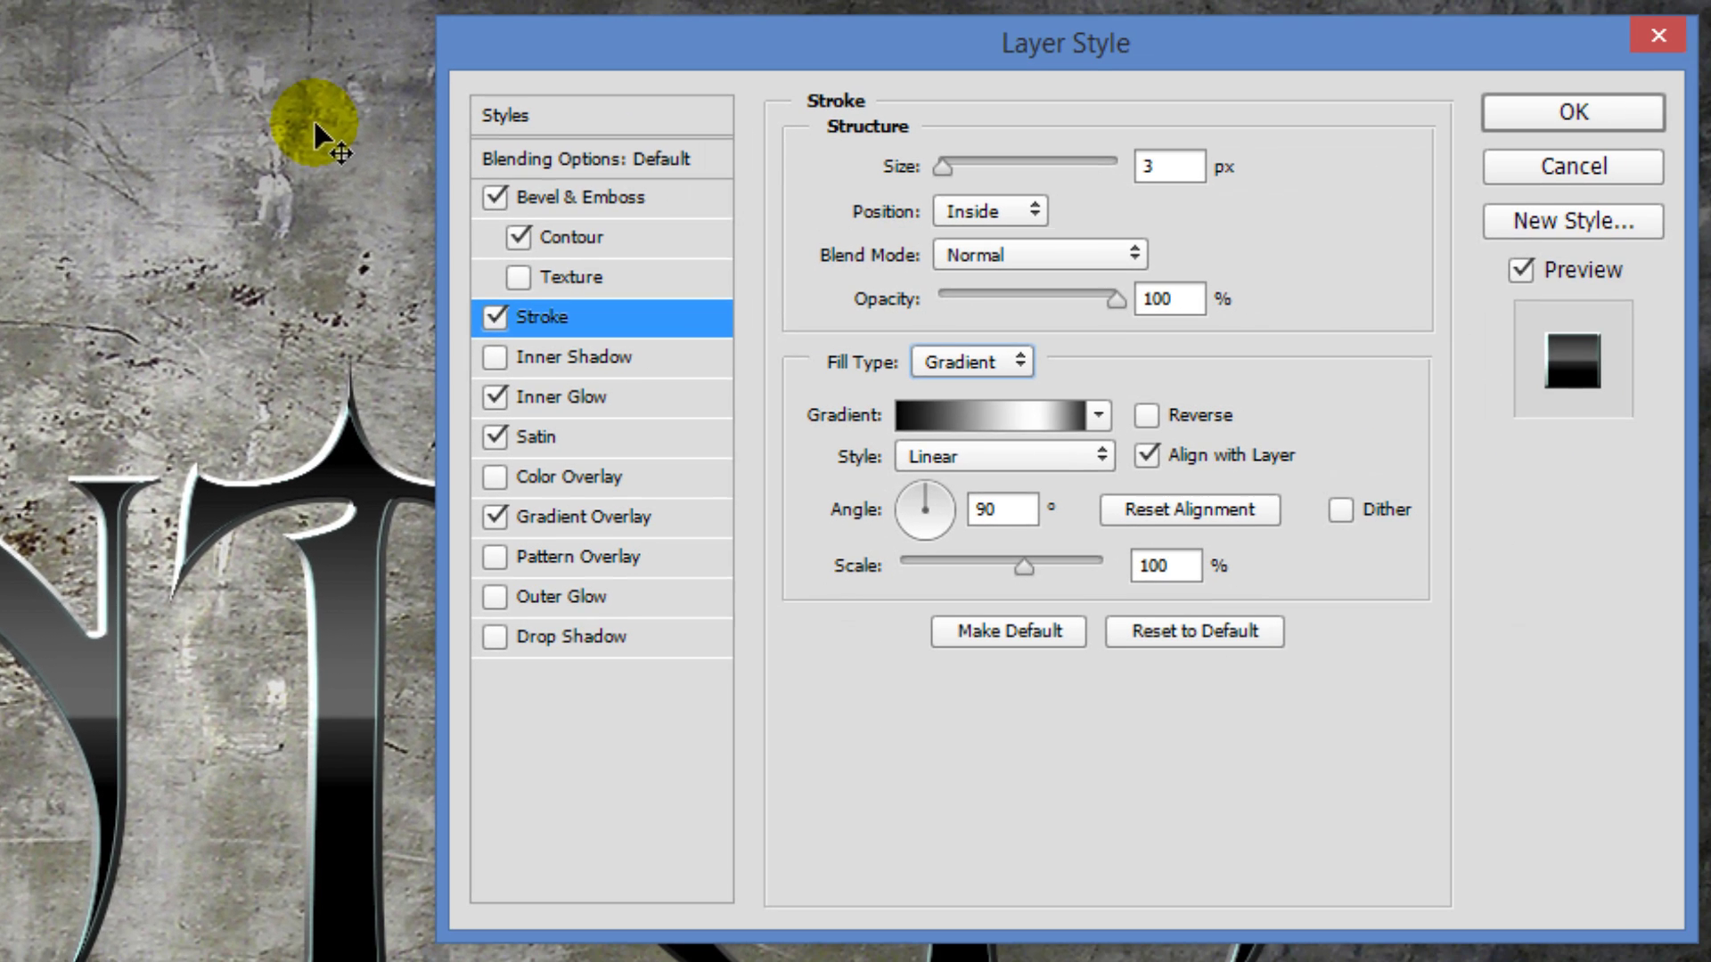
# Step: Turn on Drop Shadow in the text's Layer Style dialog
pyautogui.click(569, 638)
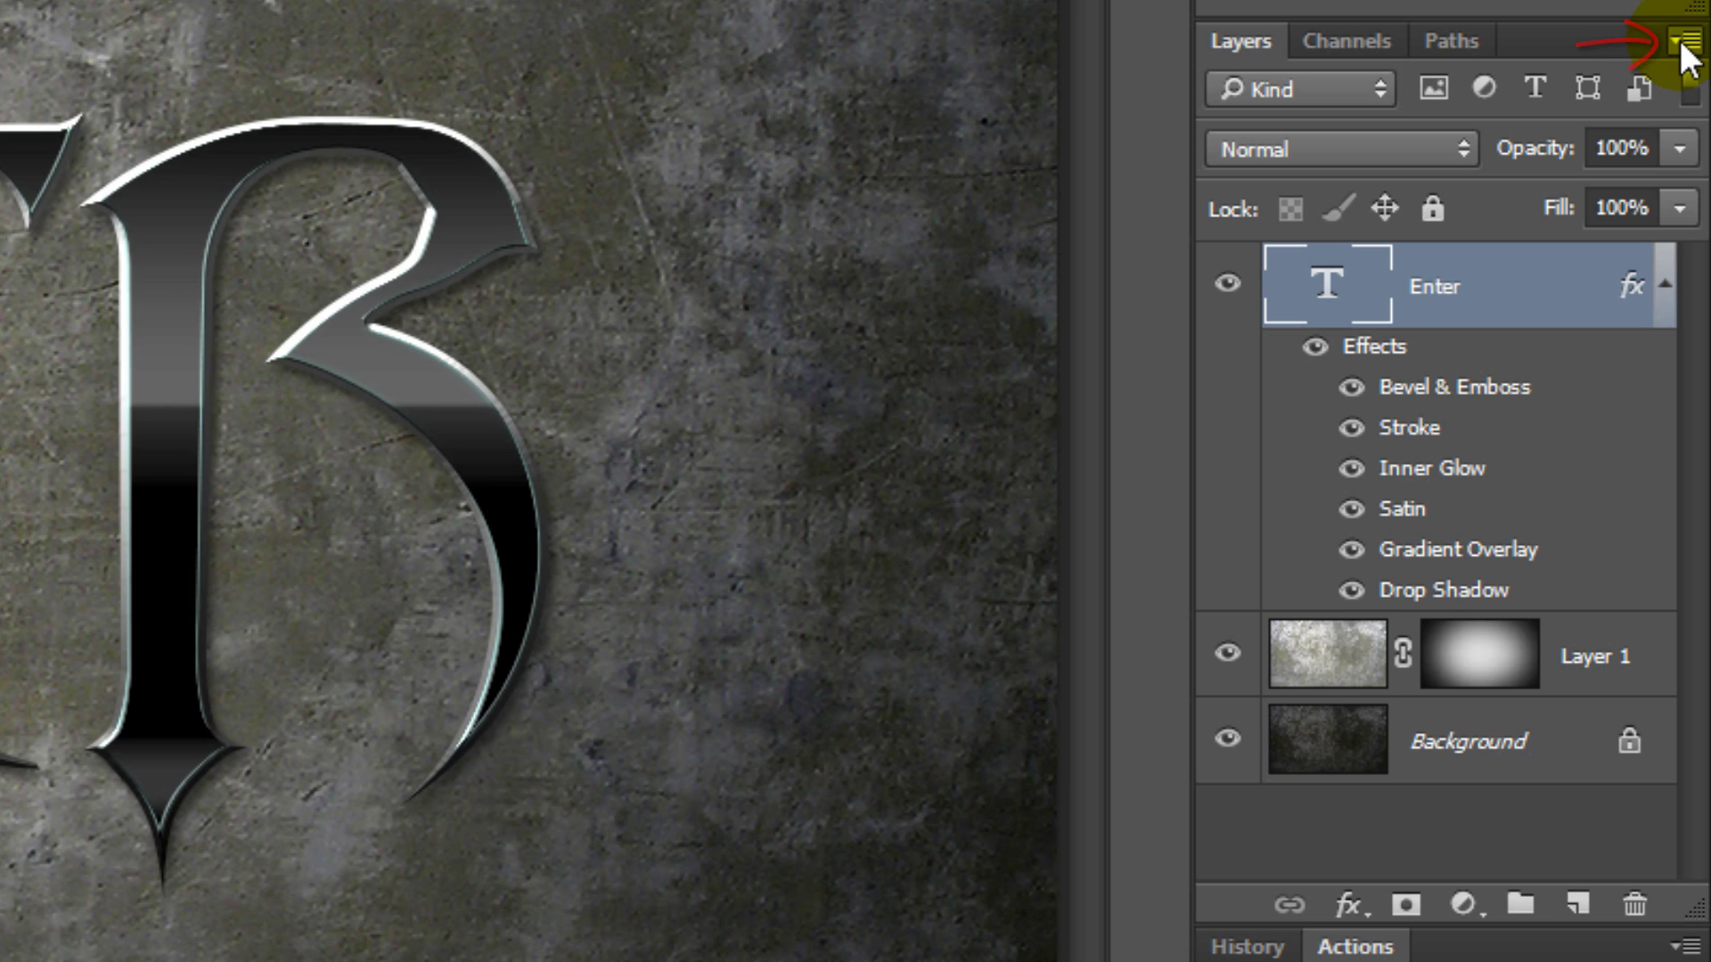
# Step: Convert Enter to a smart object with a 50% drop shadow, 25 px distance, 30 px size
pyautogui.click(1680, 40)
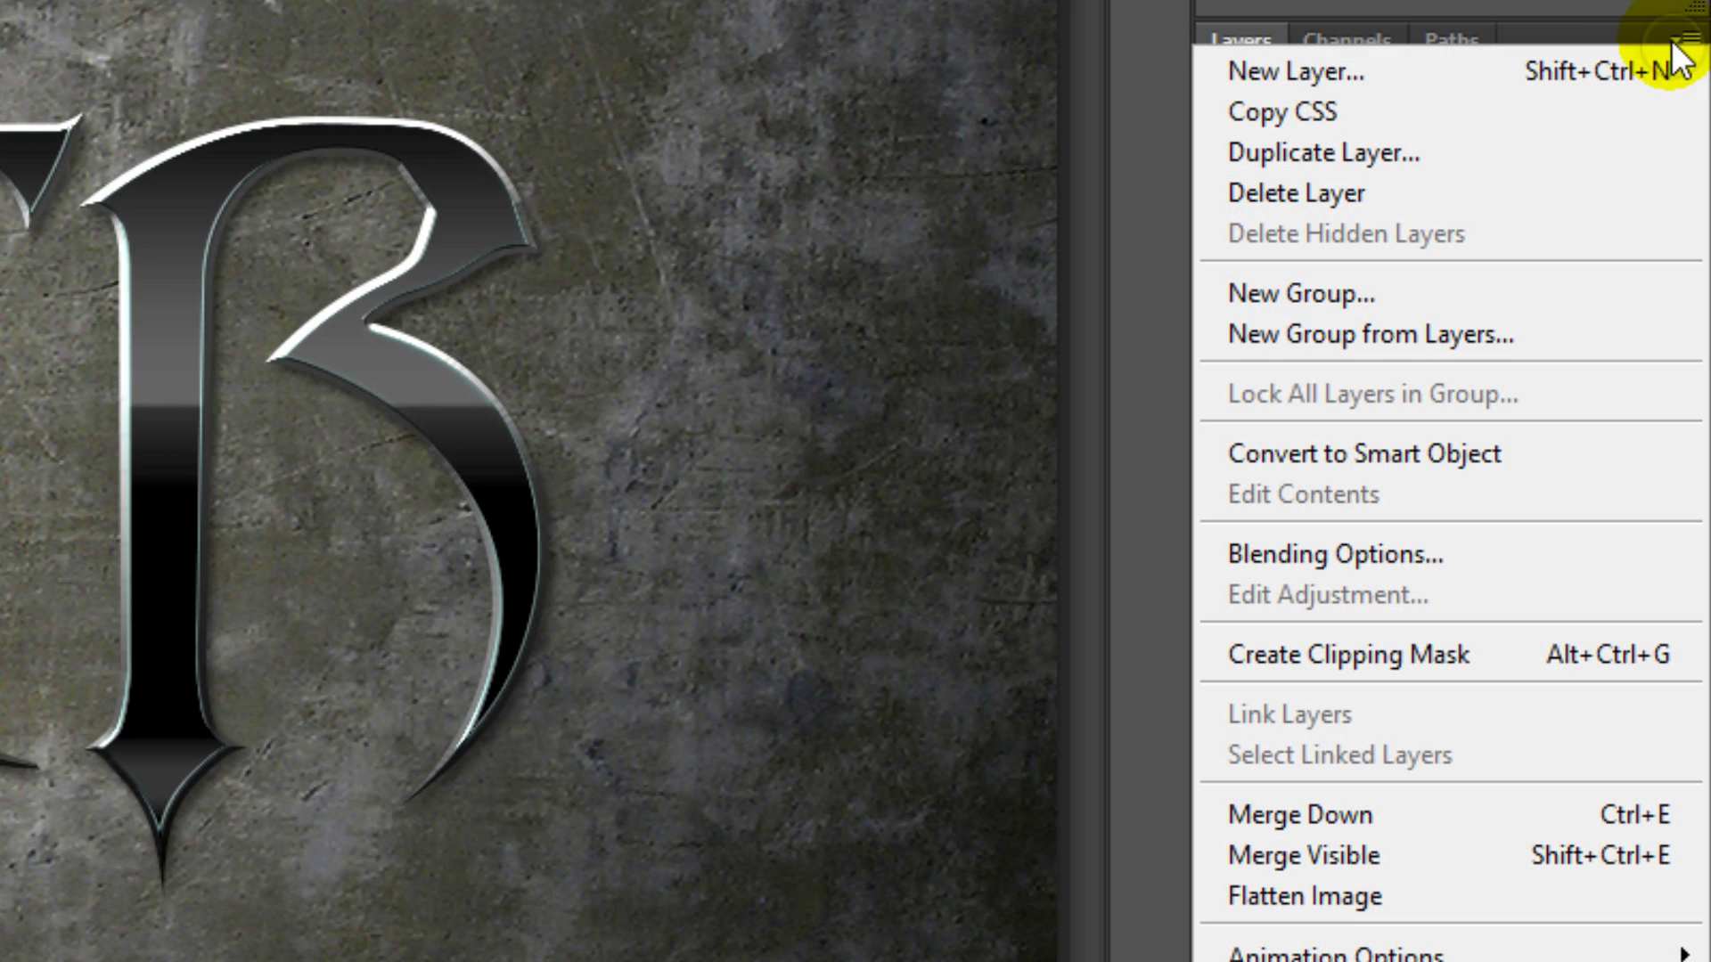
pyautogui.click(1557, 455)
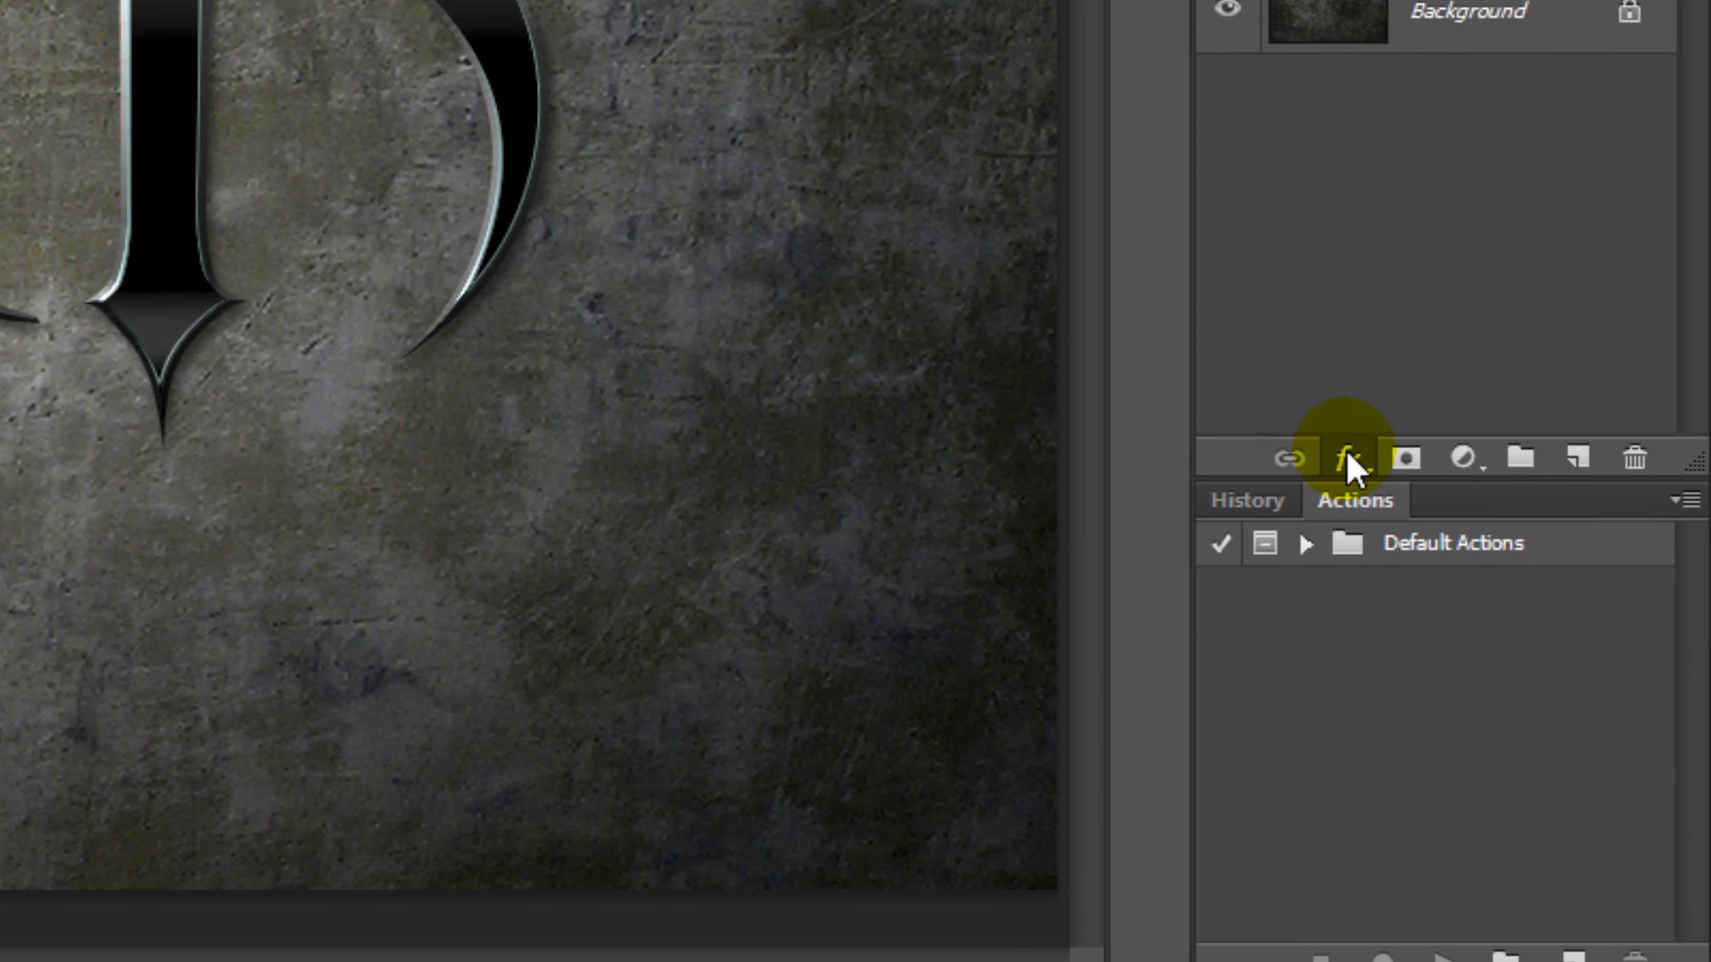
pyautogui.click(1347, 425)
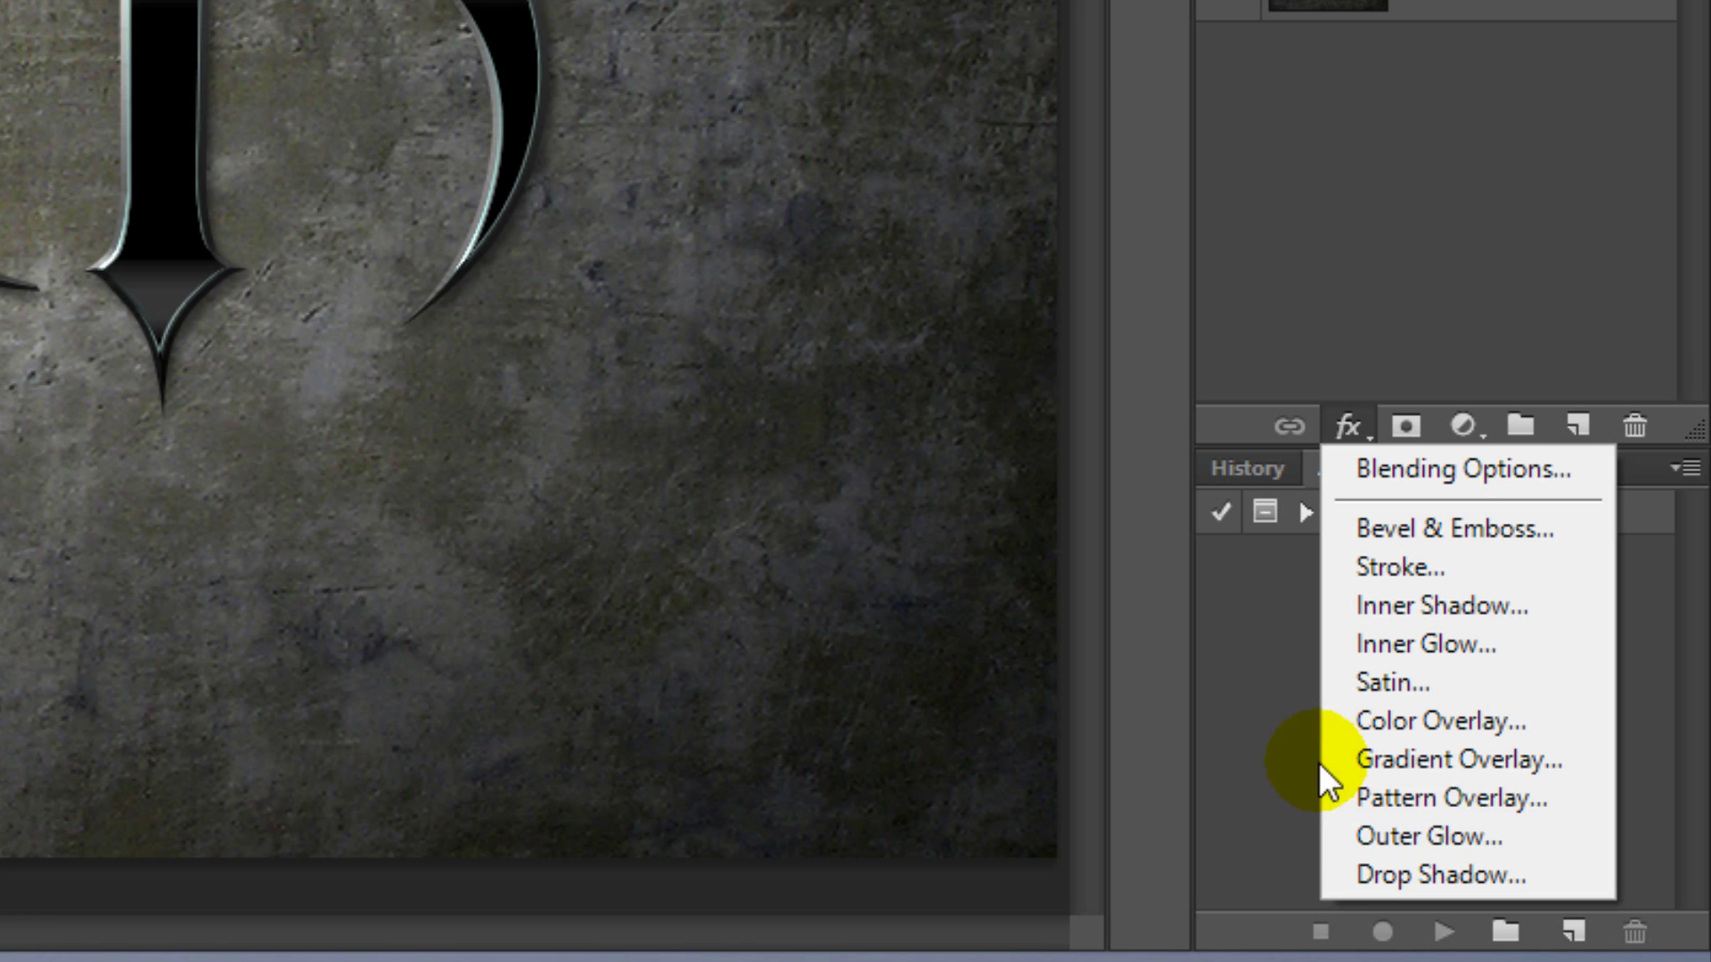
pyautogui.click(1363, 869)
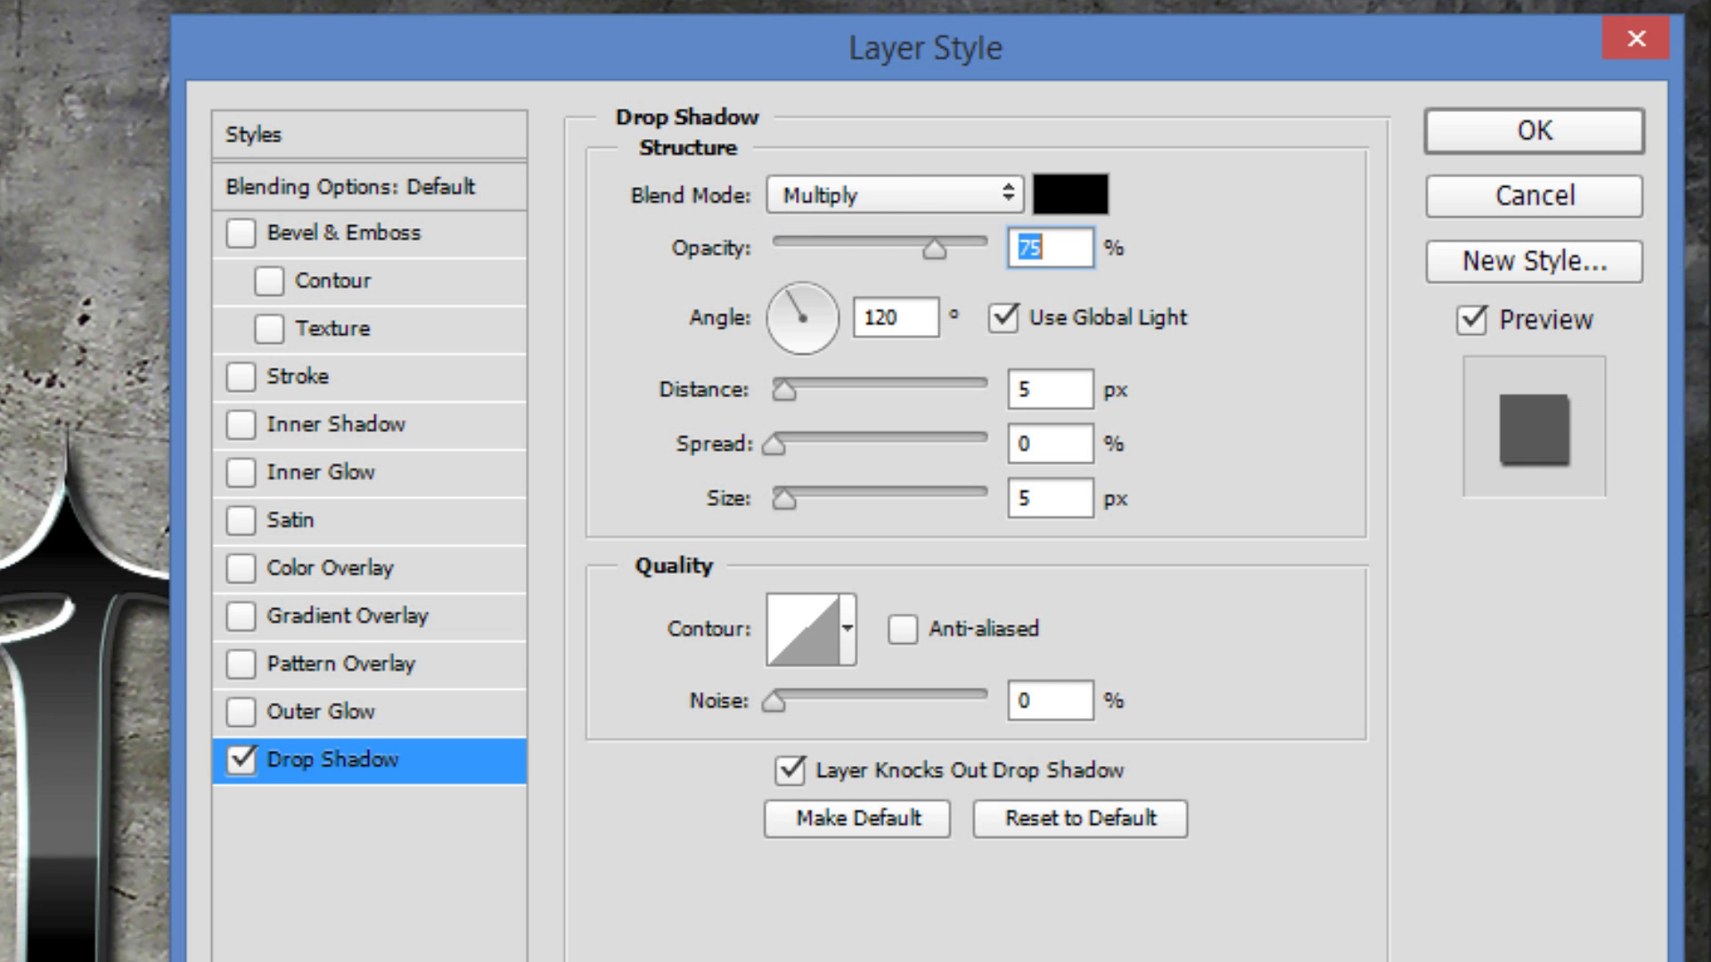
pyautogui.write('50')
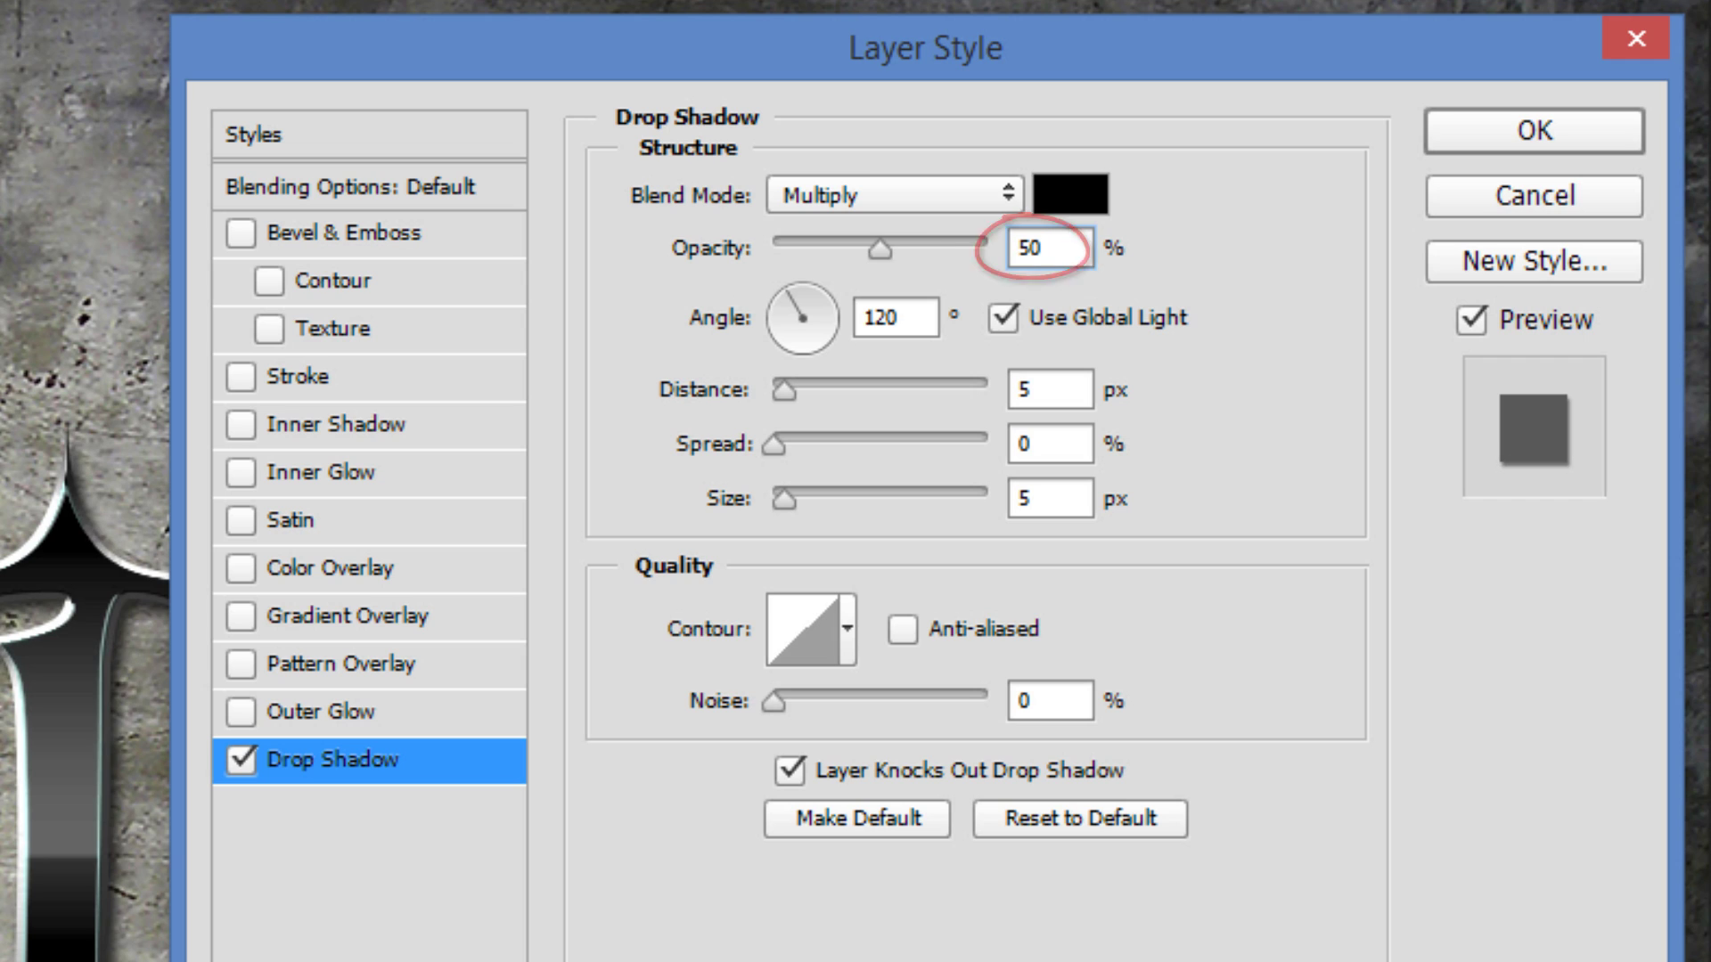
pyautogui.write('25')
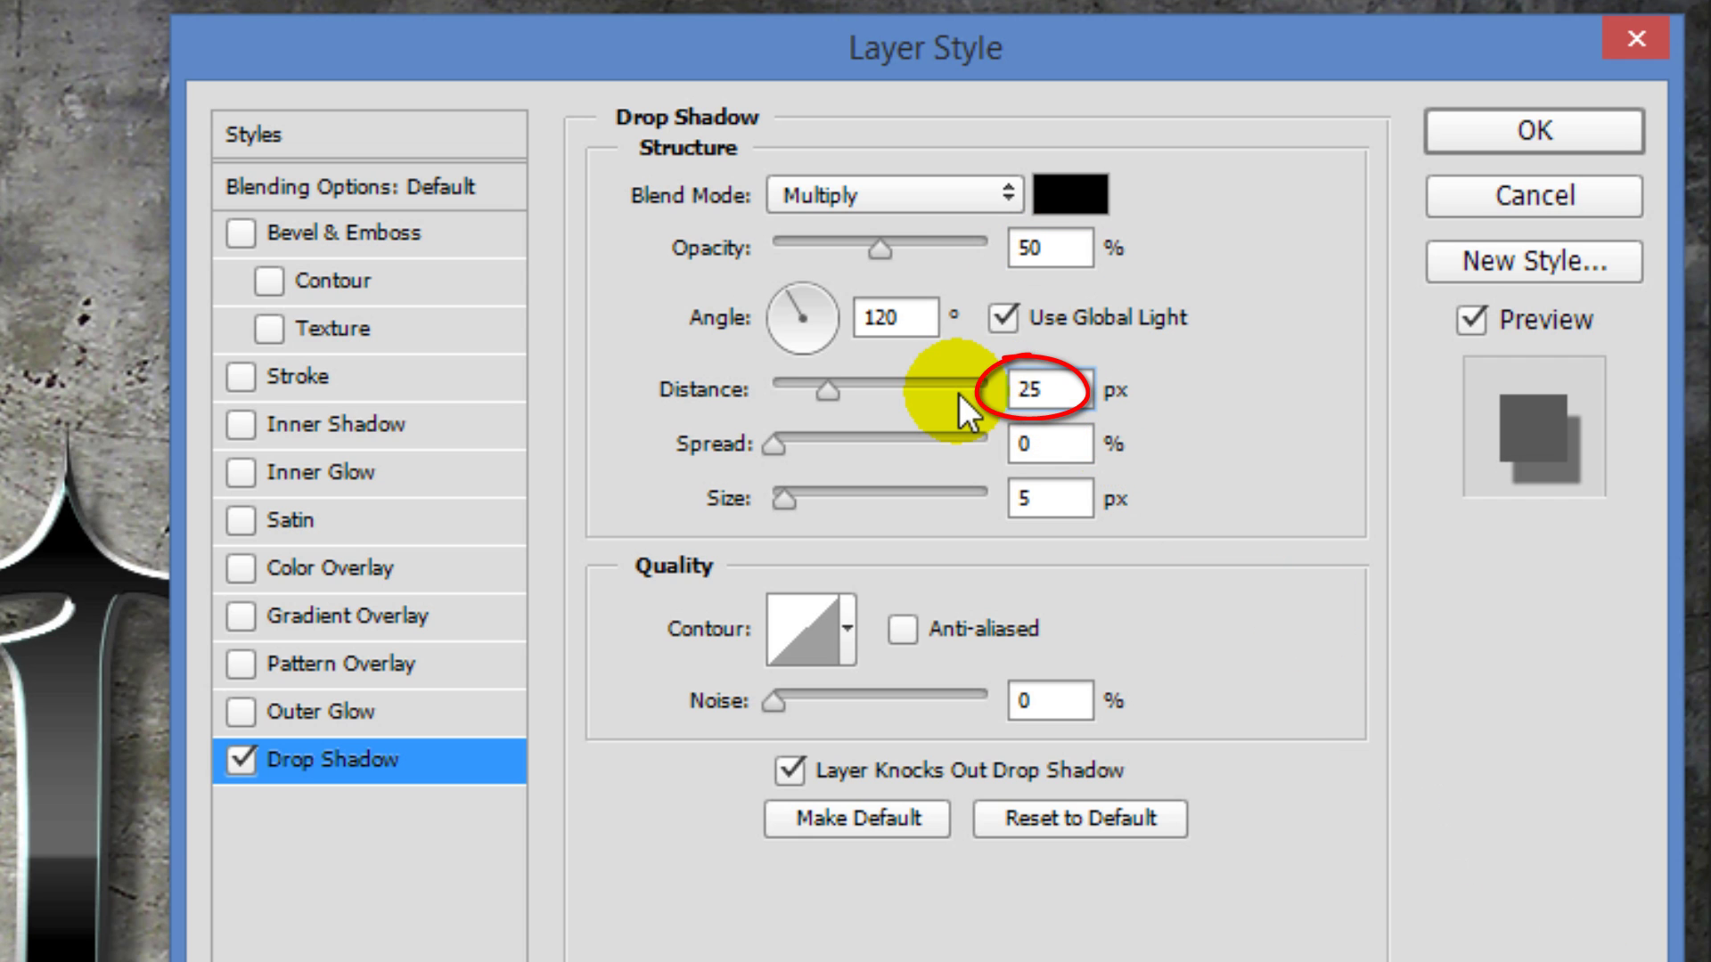
pyautogui.doubleClick(1029, 498)
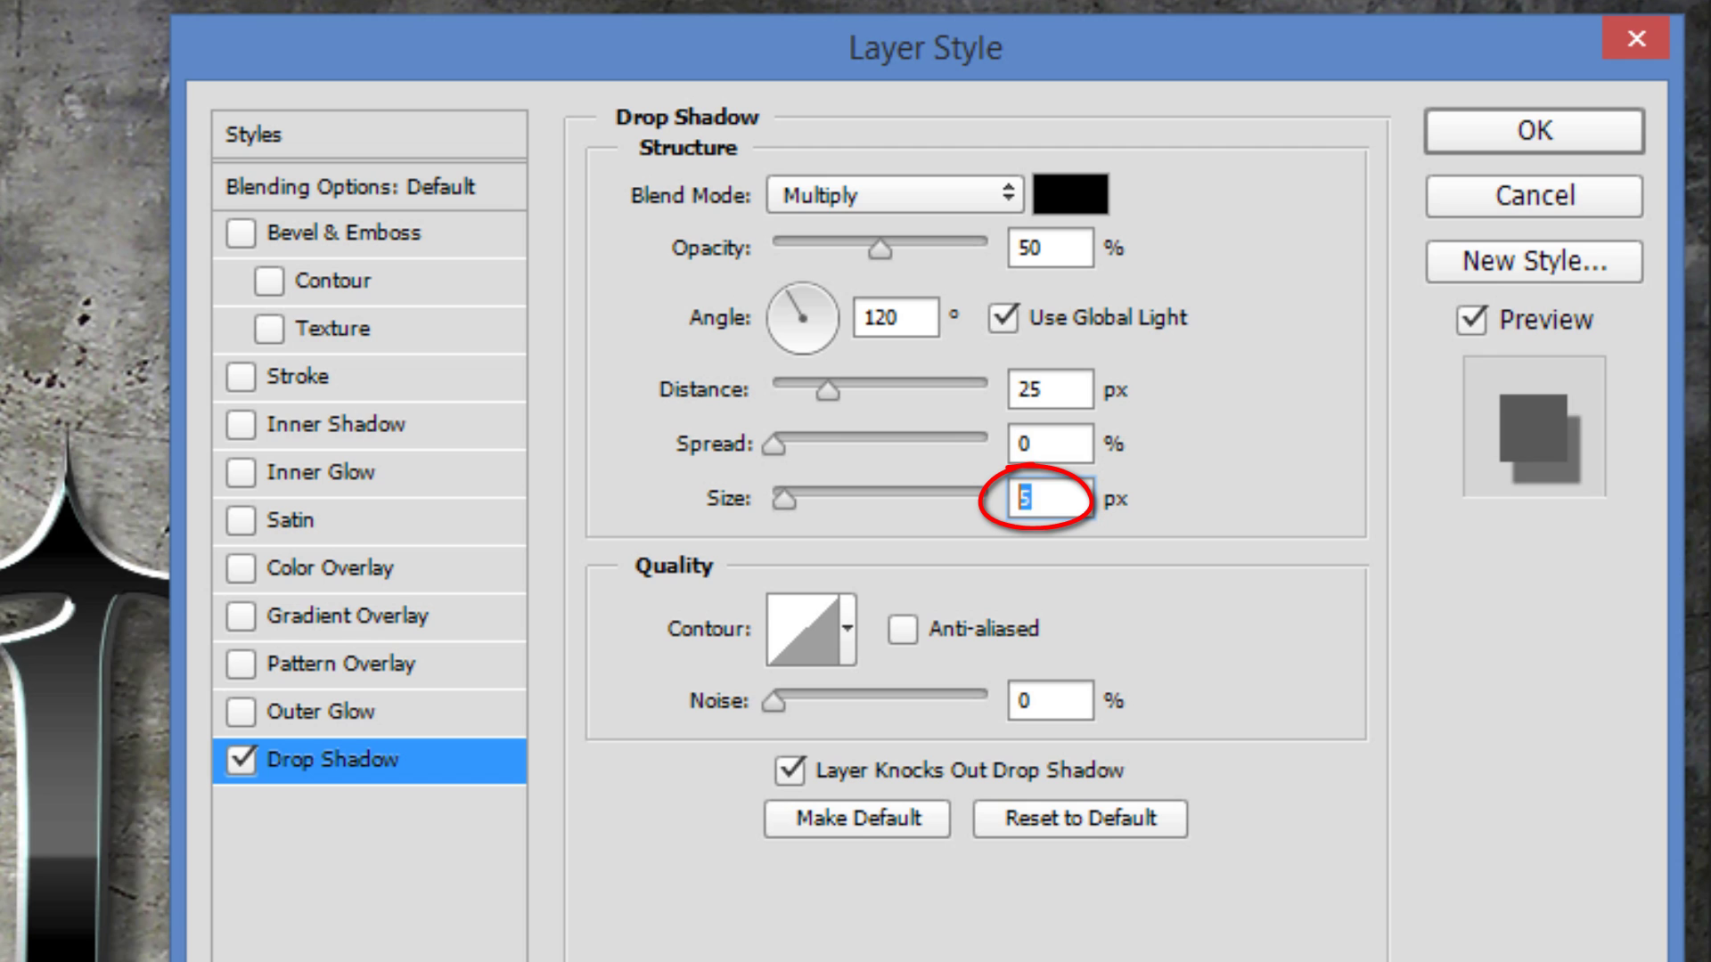
pyautogui.write('30')
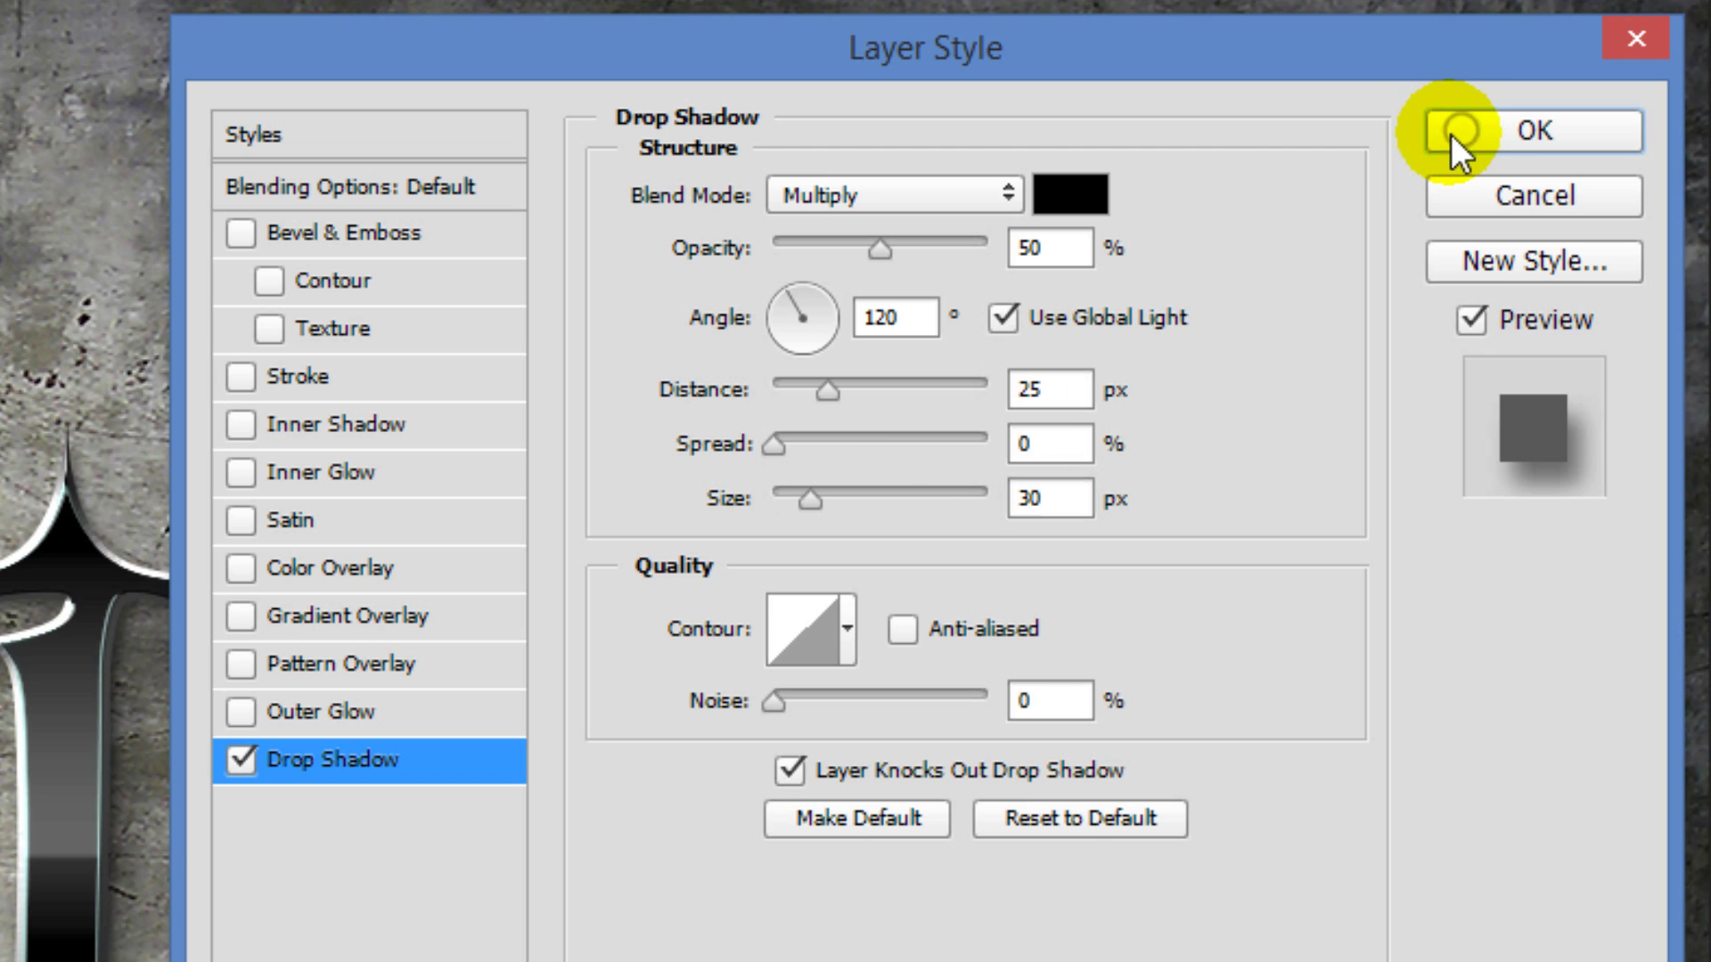
pyautogui.click(1451, 134)
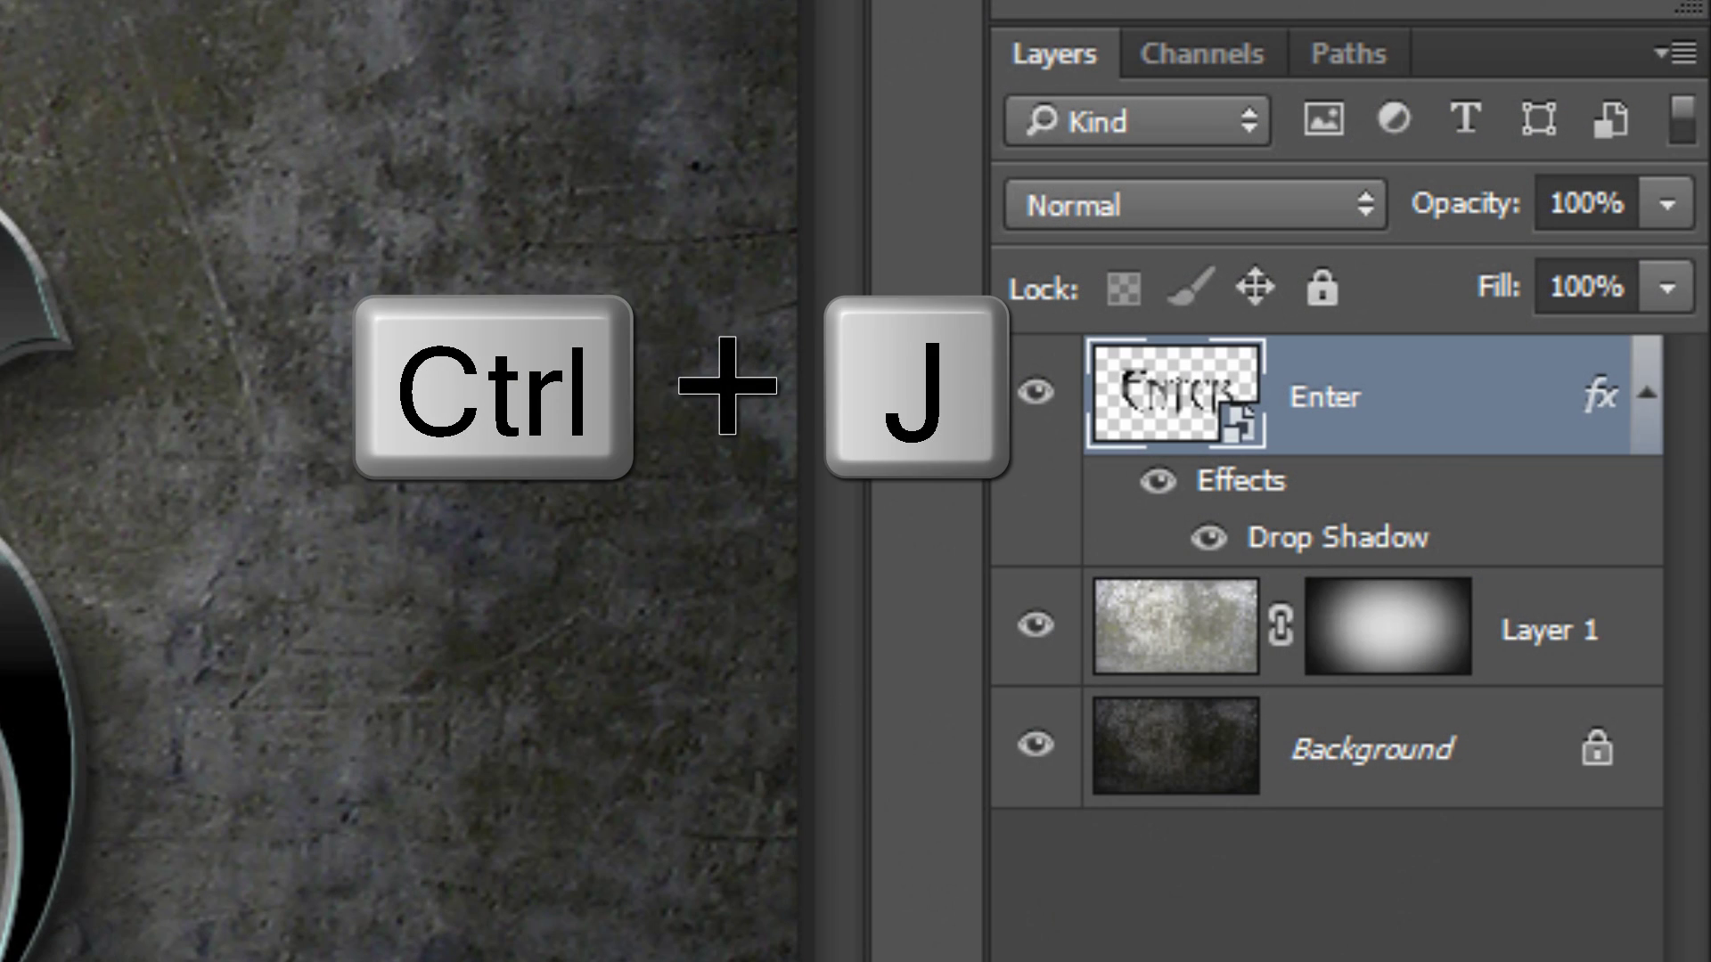
# Step: Duplicate the Enter layer and raise the copy's drop shadow distance to 50 px
pyautogui.hotkey('ctrl', 'j')
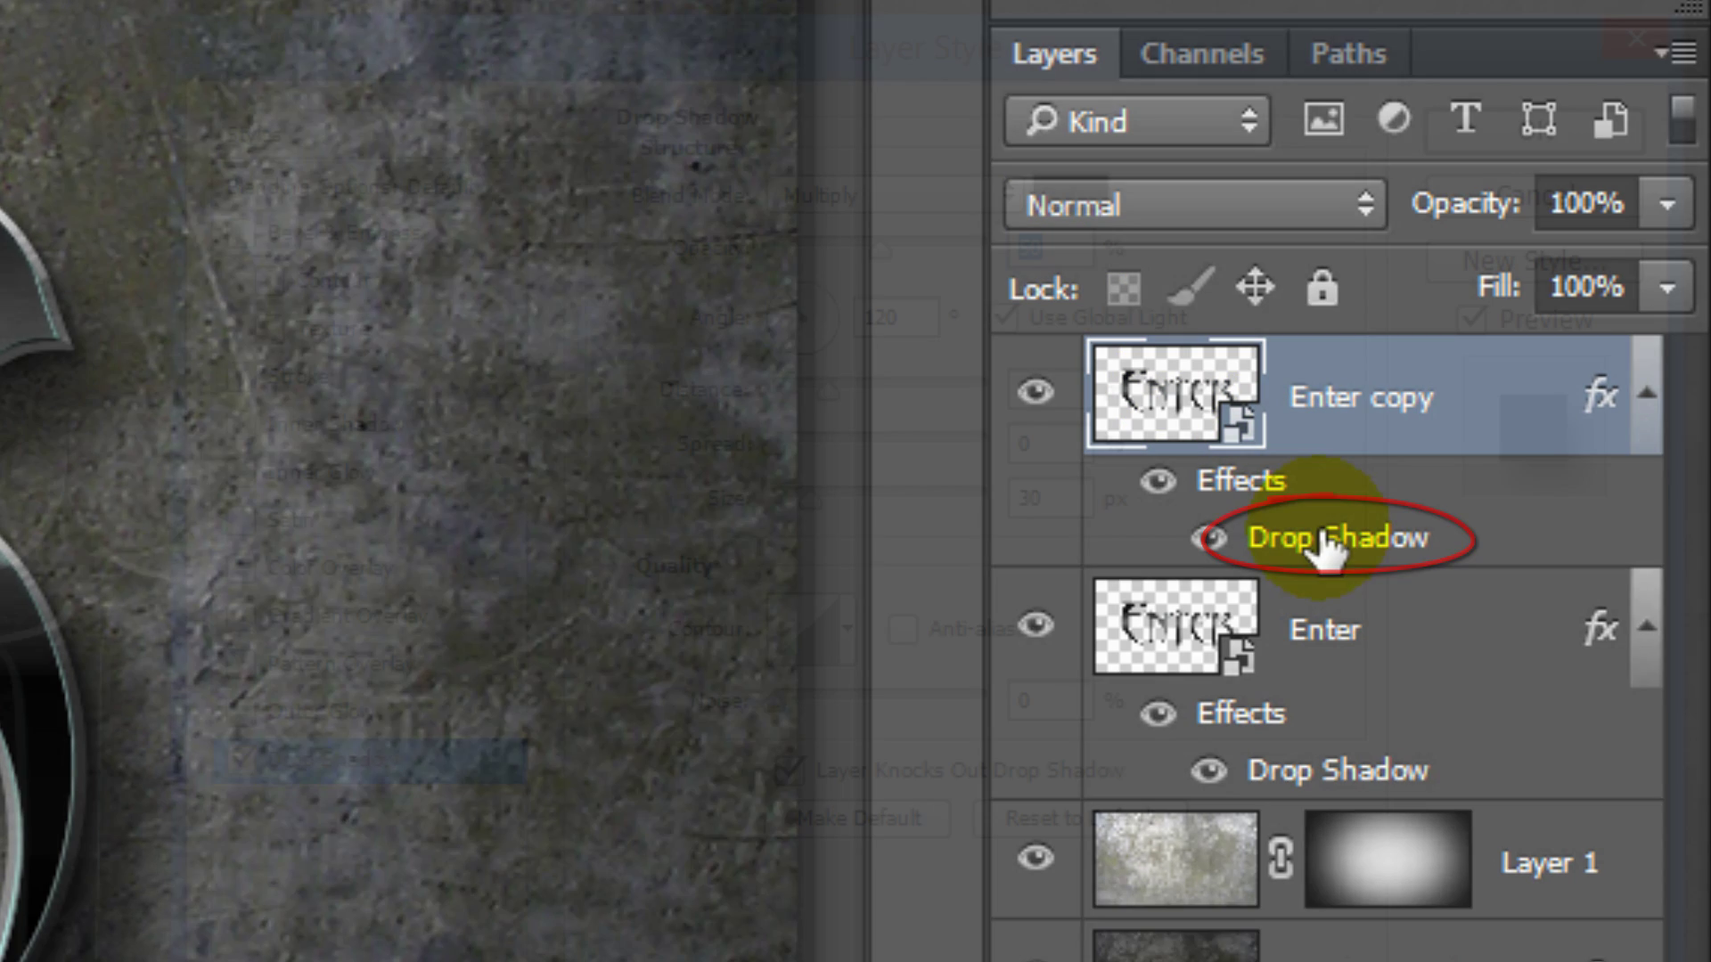
pyautogui.doubleClick(1330, 547)
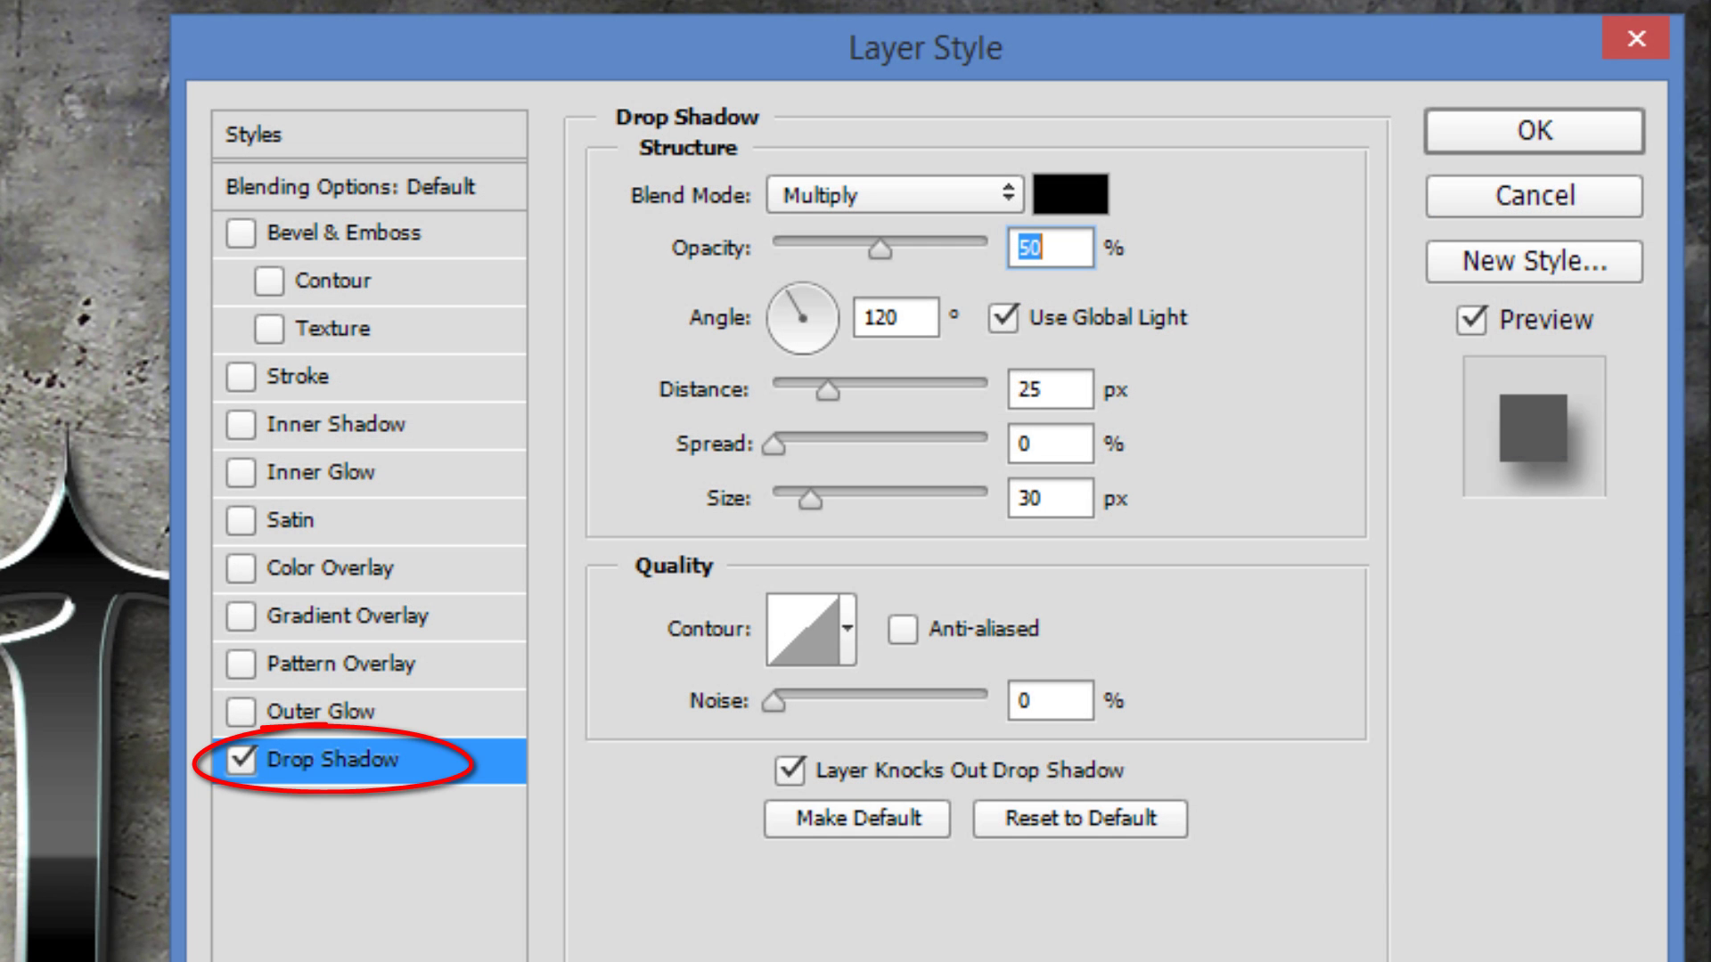
pyautogui.doubleClick(1031, 389)
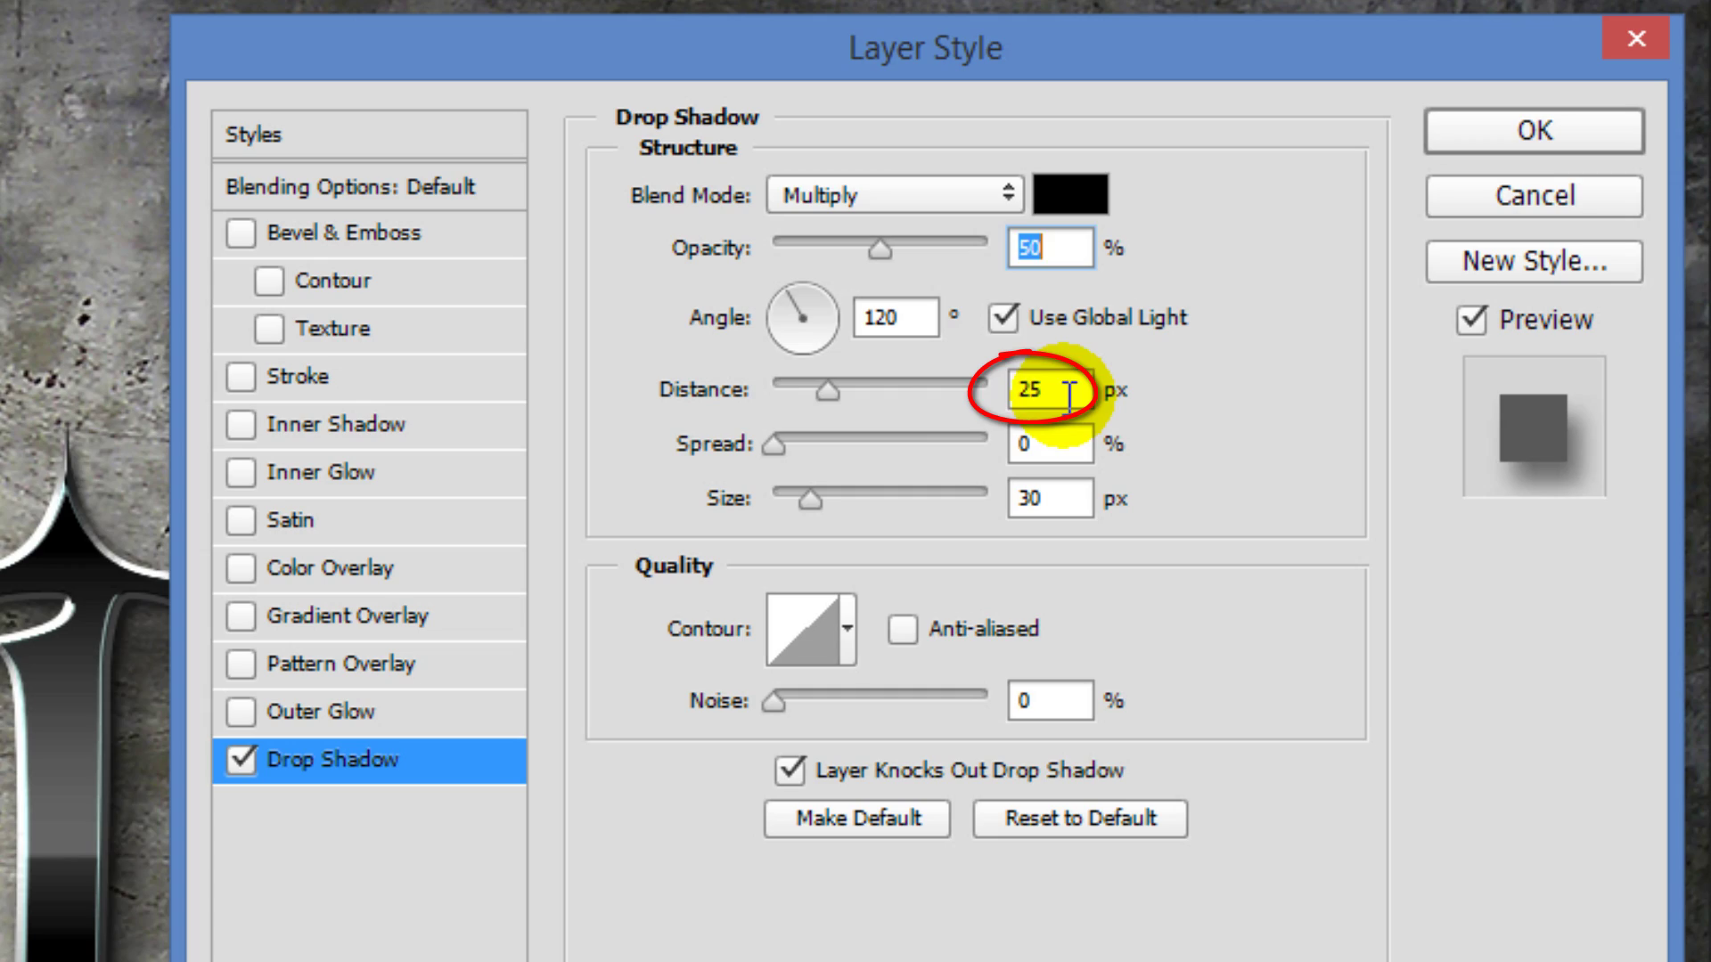
pyautogui.write('50')
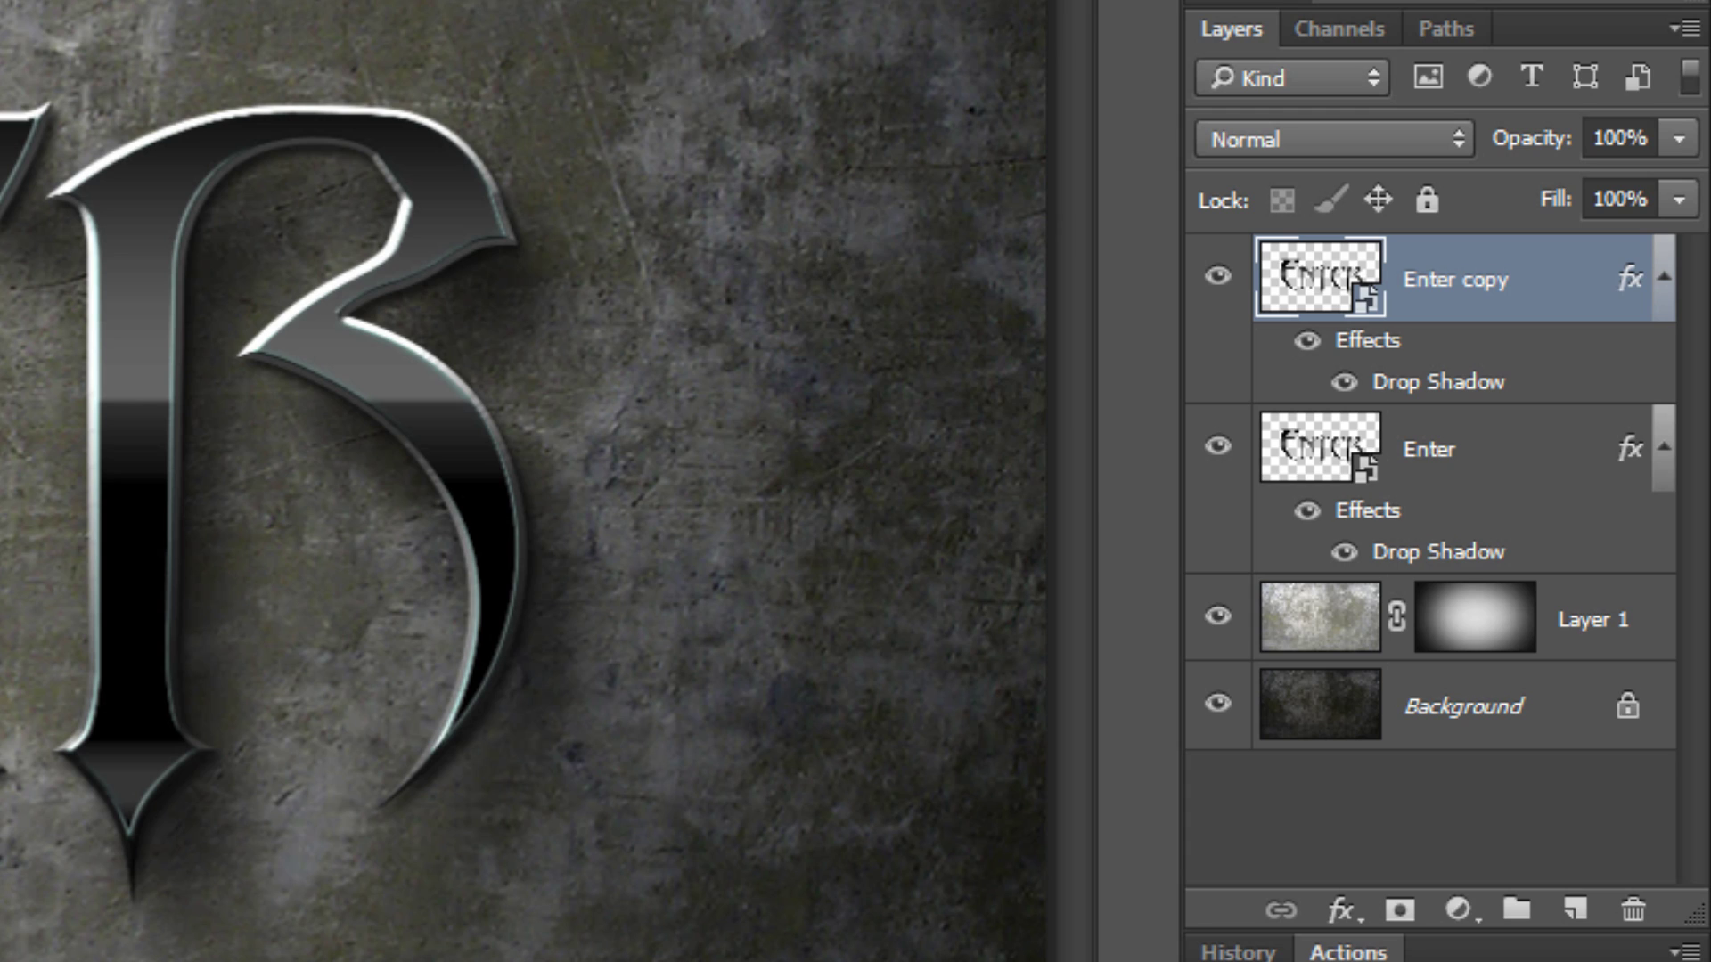
# Step: Add a new layer above Layer 1 and select a rectangle around the text
pyautogui.click(1290, 622)
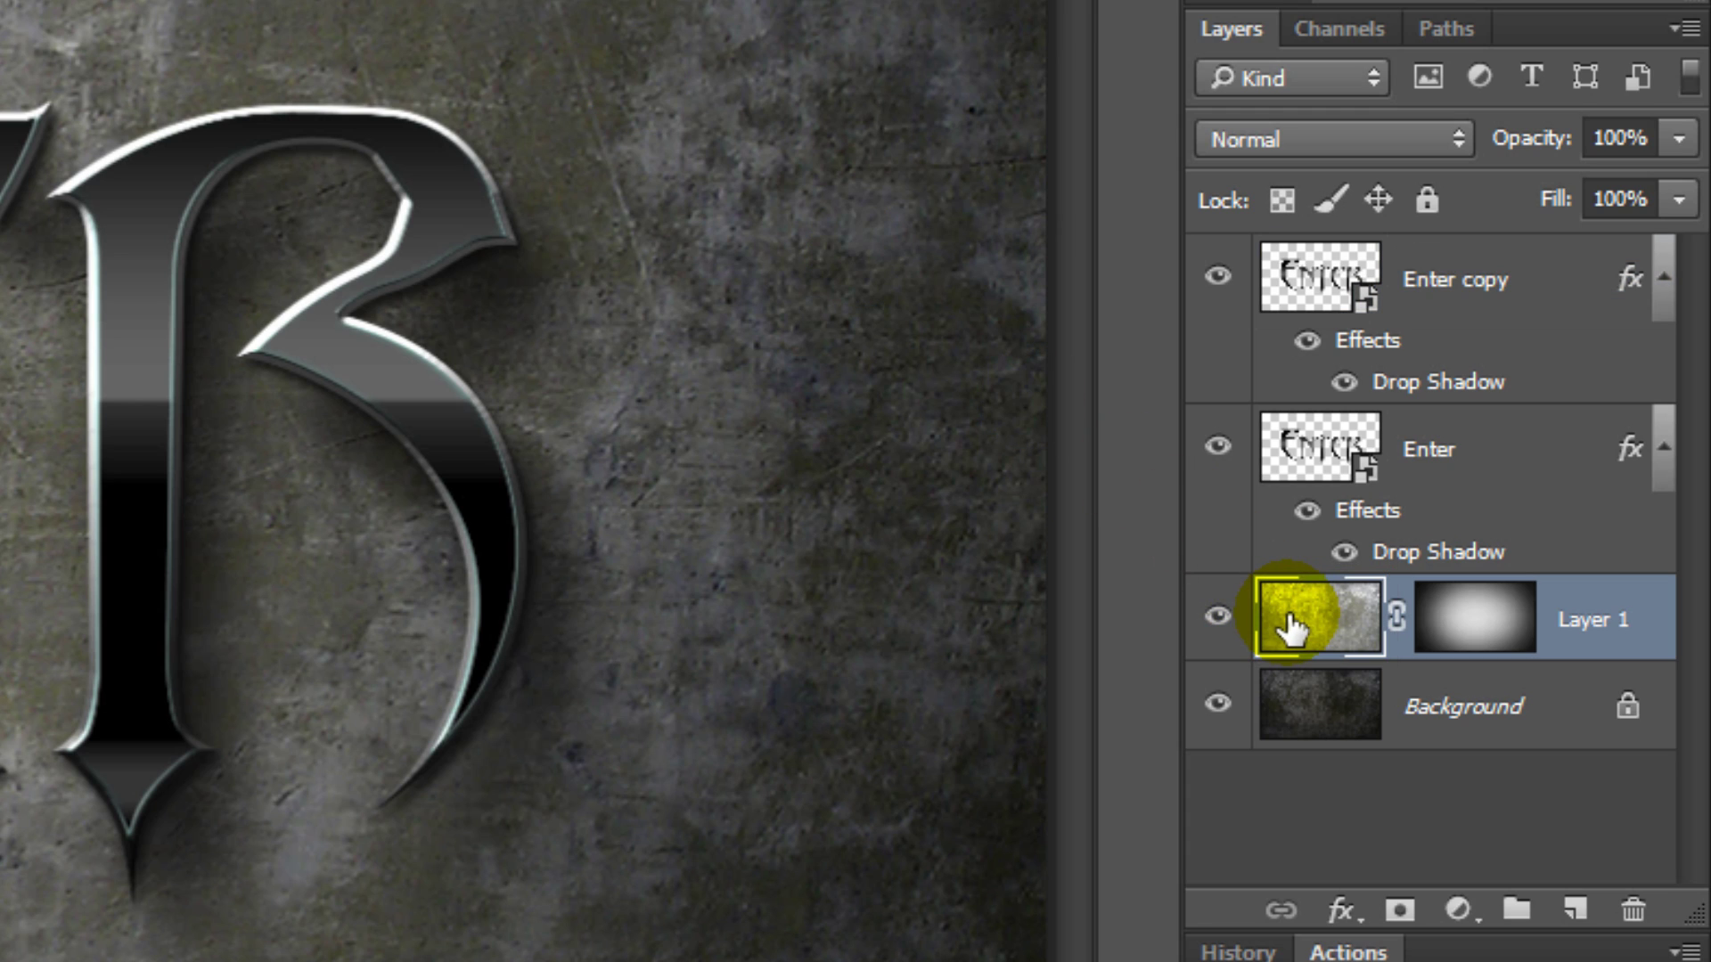
pyautogui.click(1578, 913)
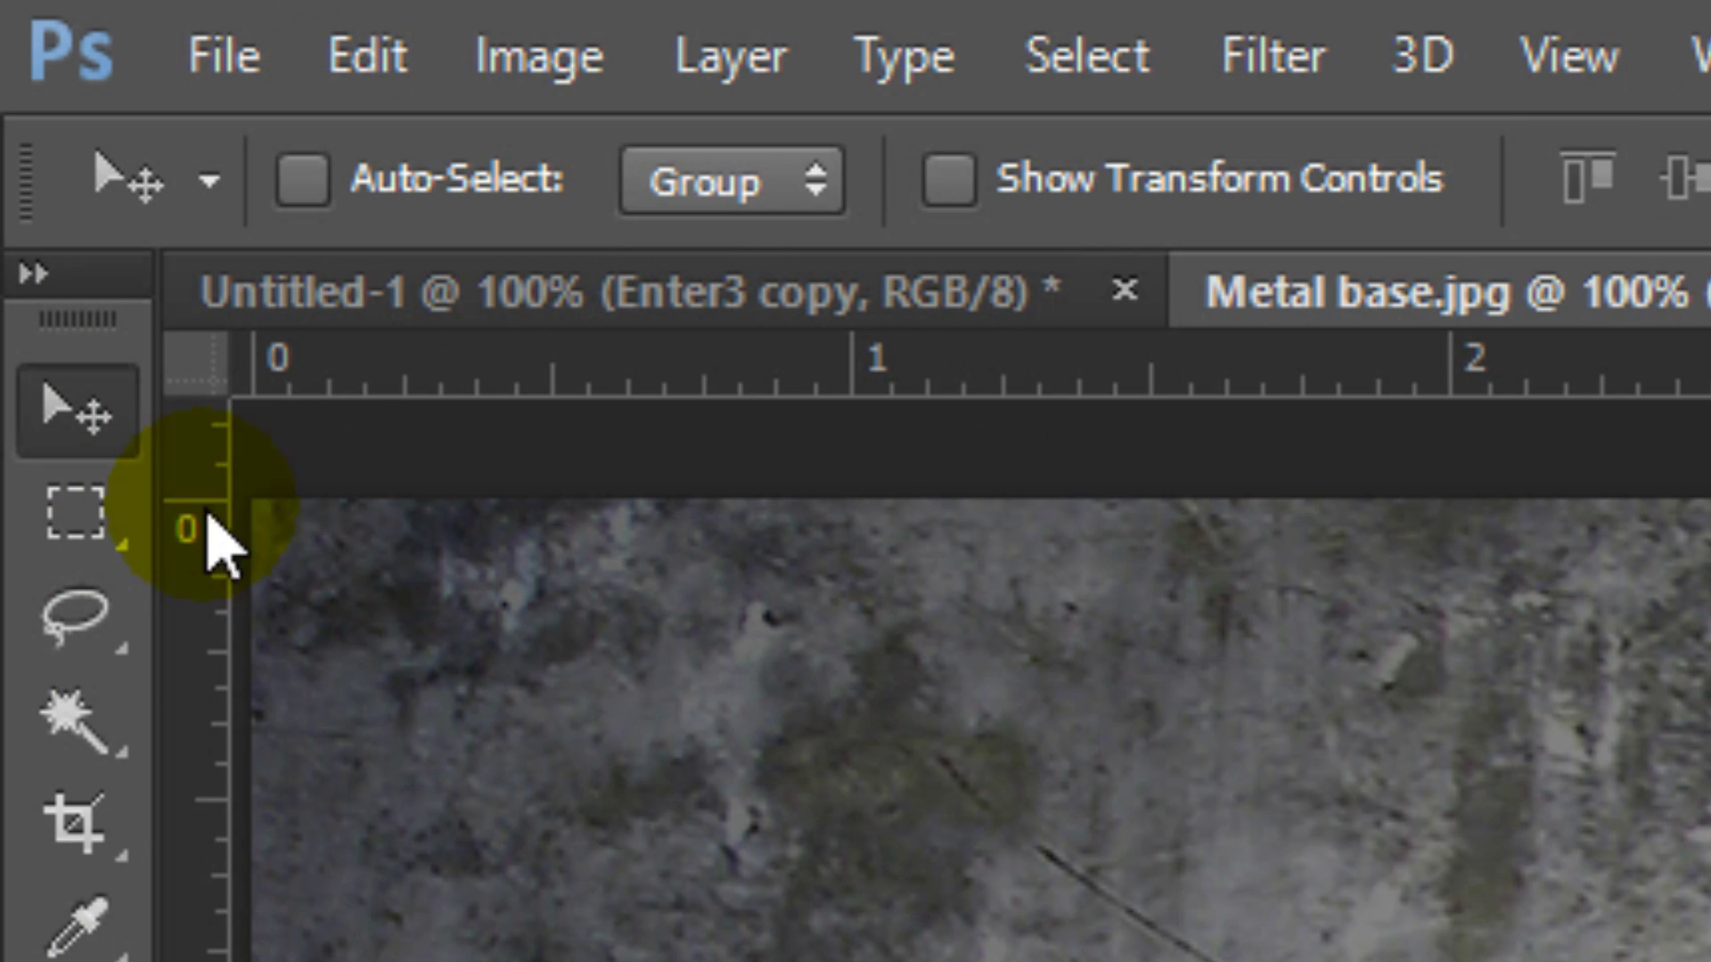
pyautogui.click(72, 514)
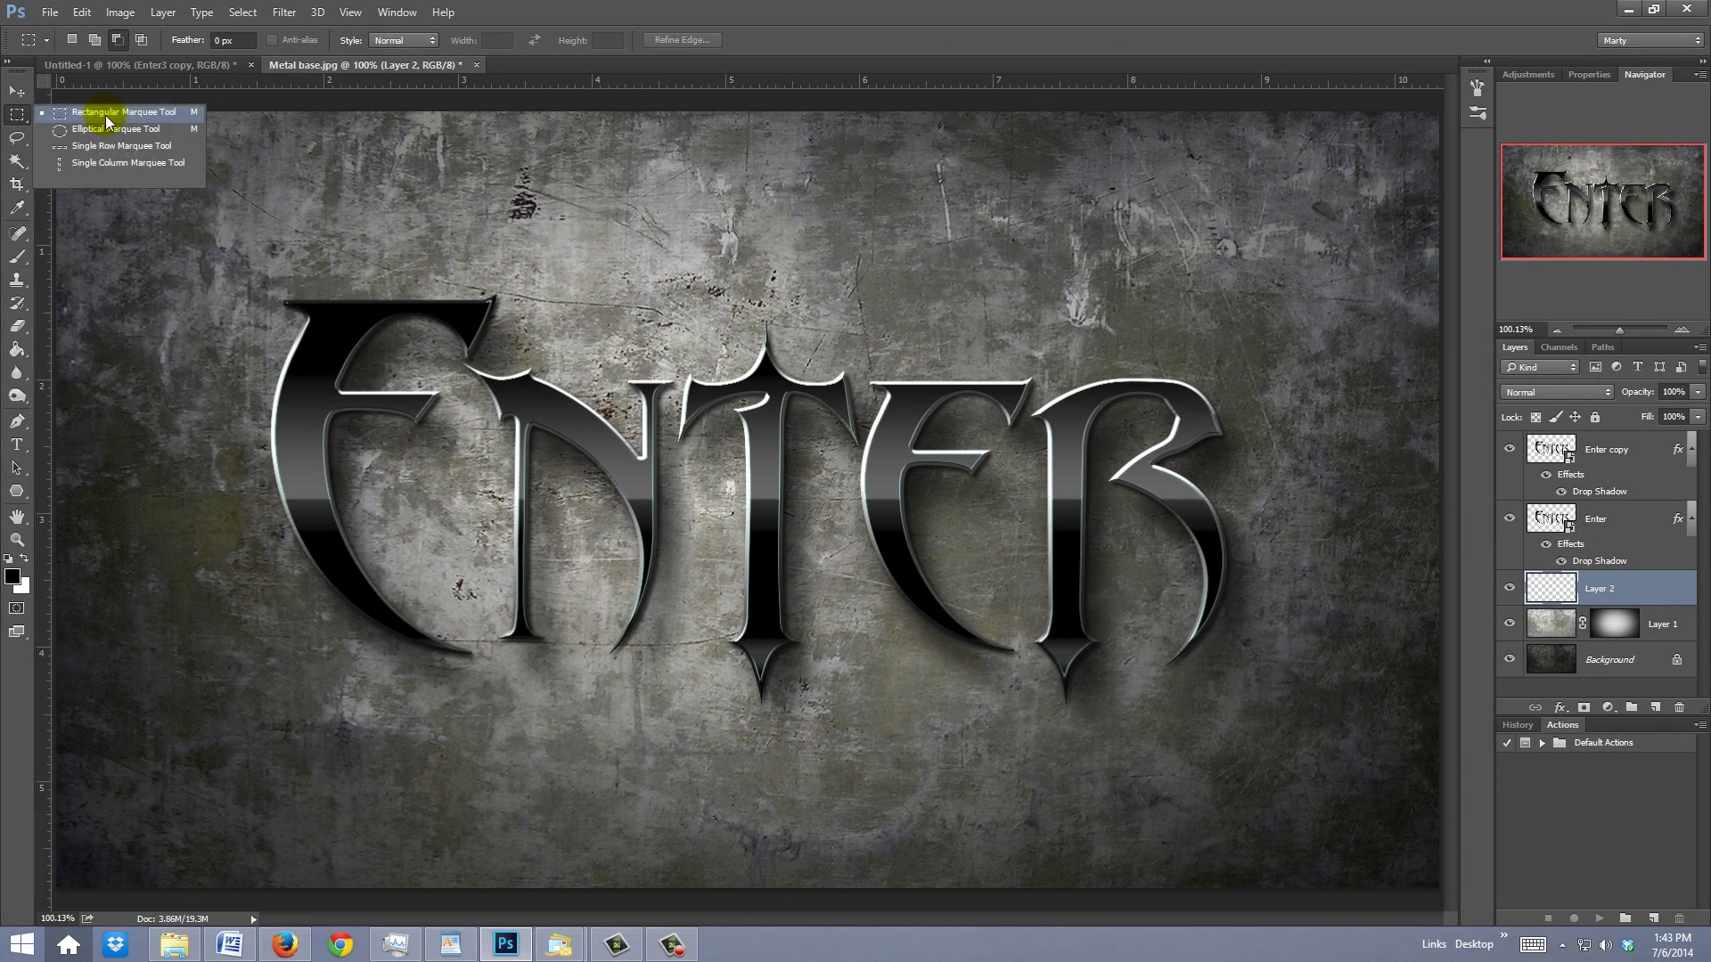
pyautogui.click(475, 521)
pyautogui.moveTo(194, 225)
pyautogui.mouseDown()
pyautogui.moveTo(921, 479)
pyautogui.moveTo(1317, 780)
pyautogui.mouseUp()
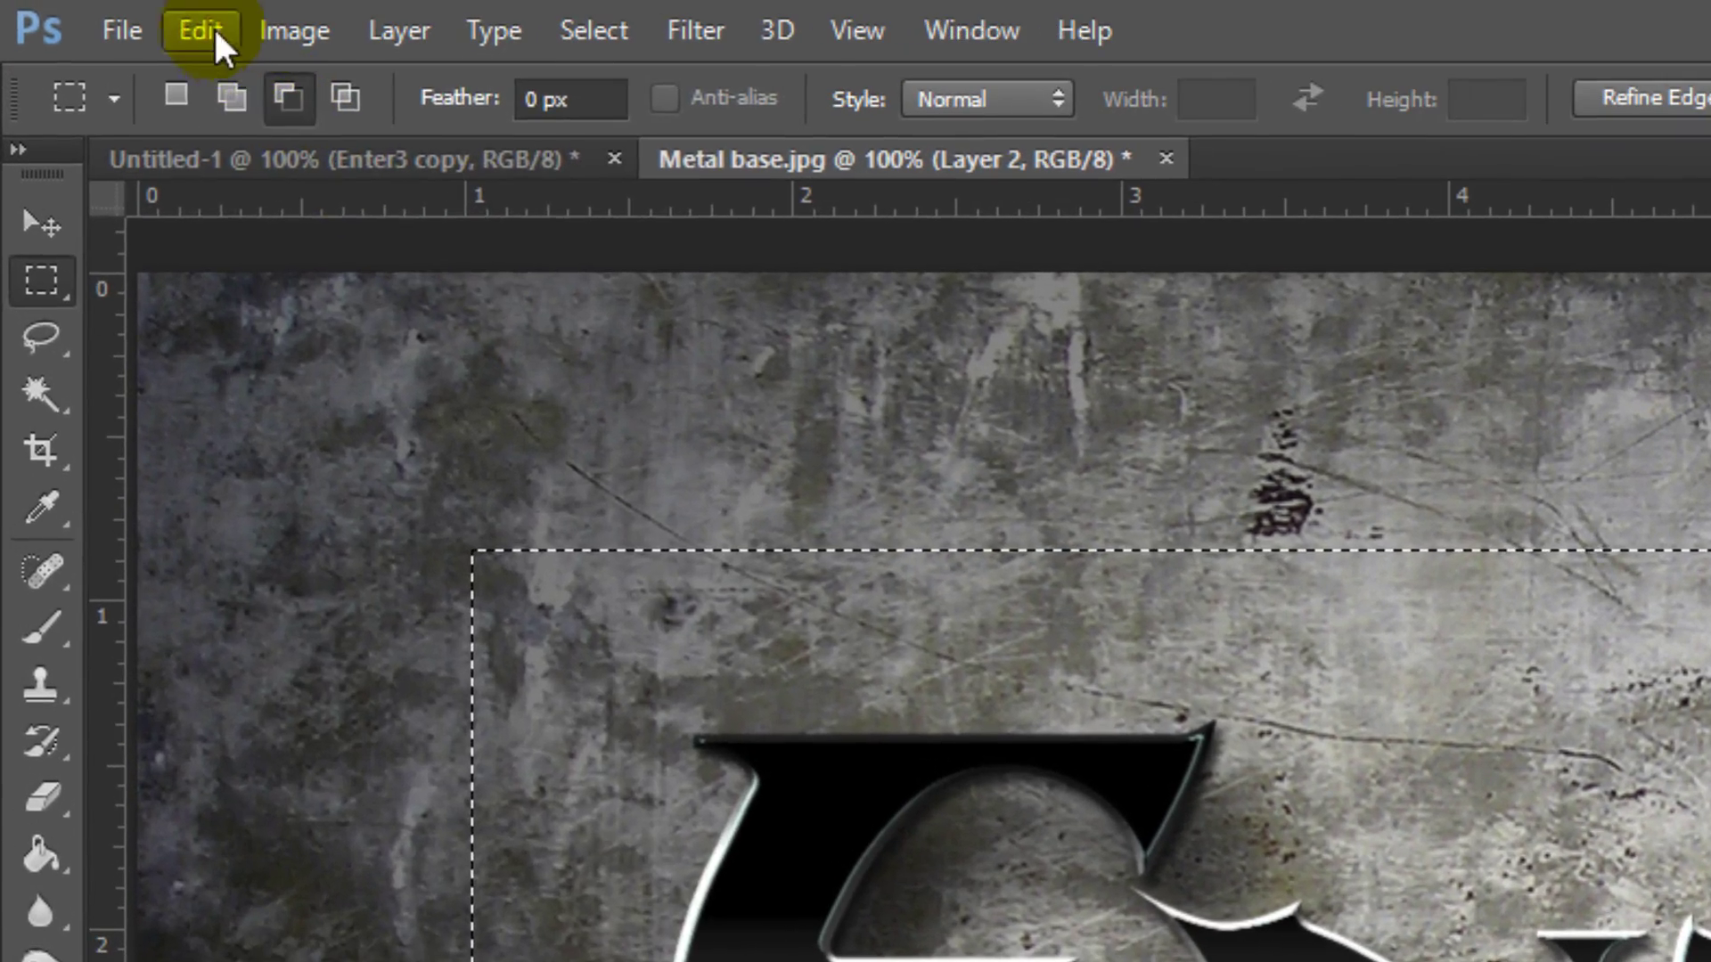
# Step: Stroke the selection with an 8 px black inside border and set layer fill to 0%
pyautogui.click(81, 12)
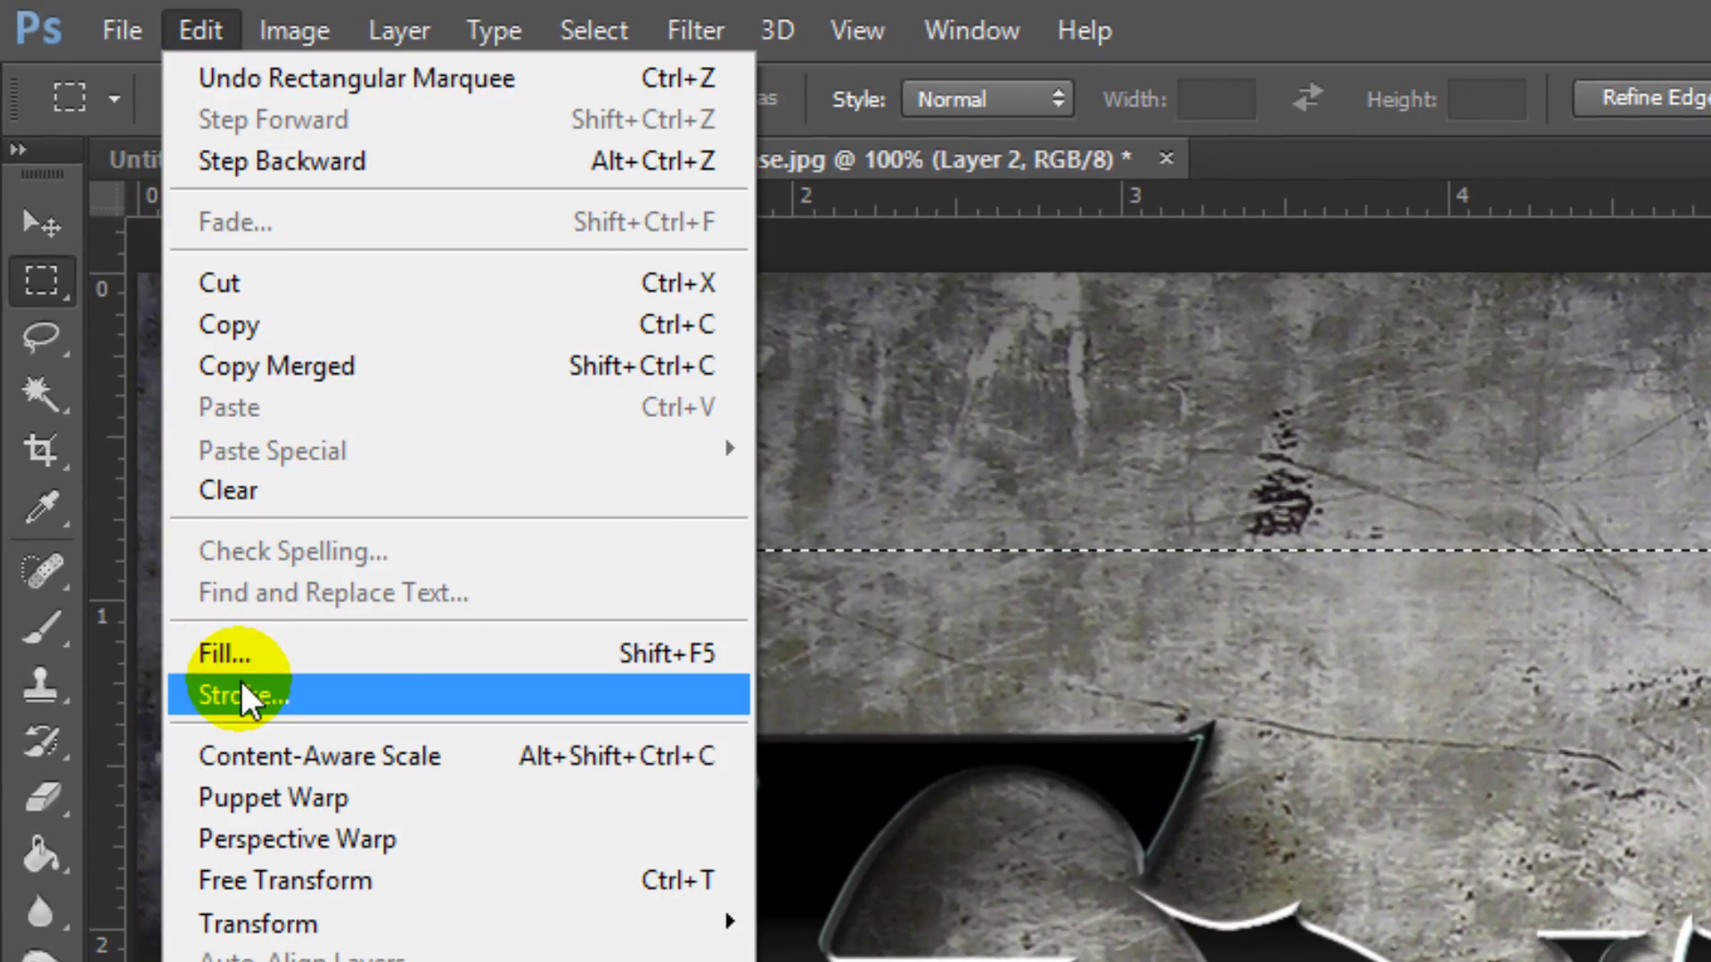
pyautogui.click(241, 686)
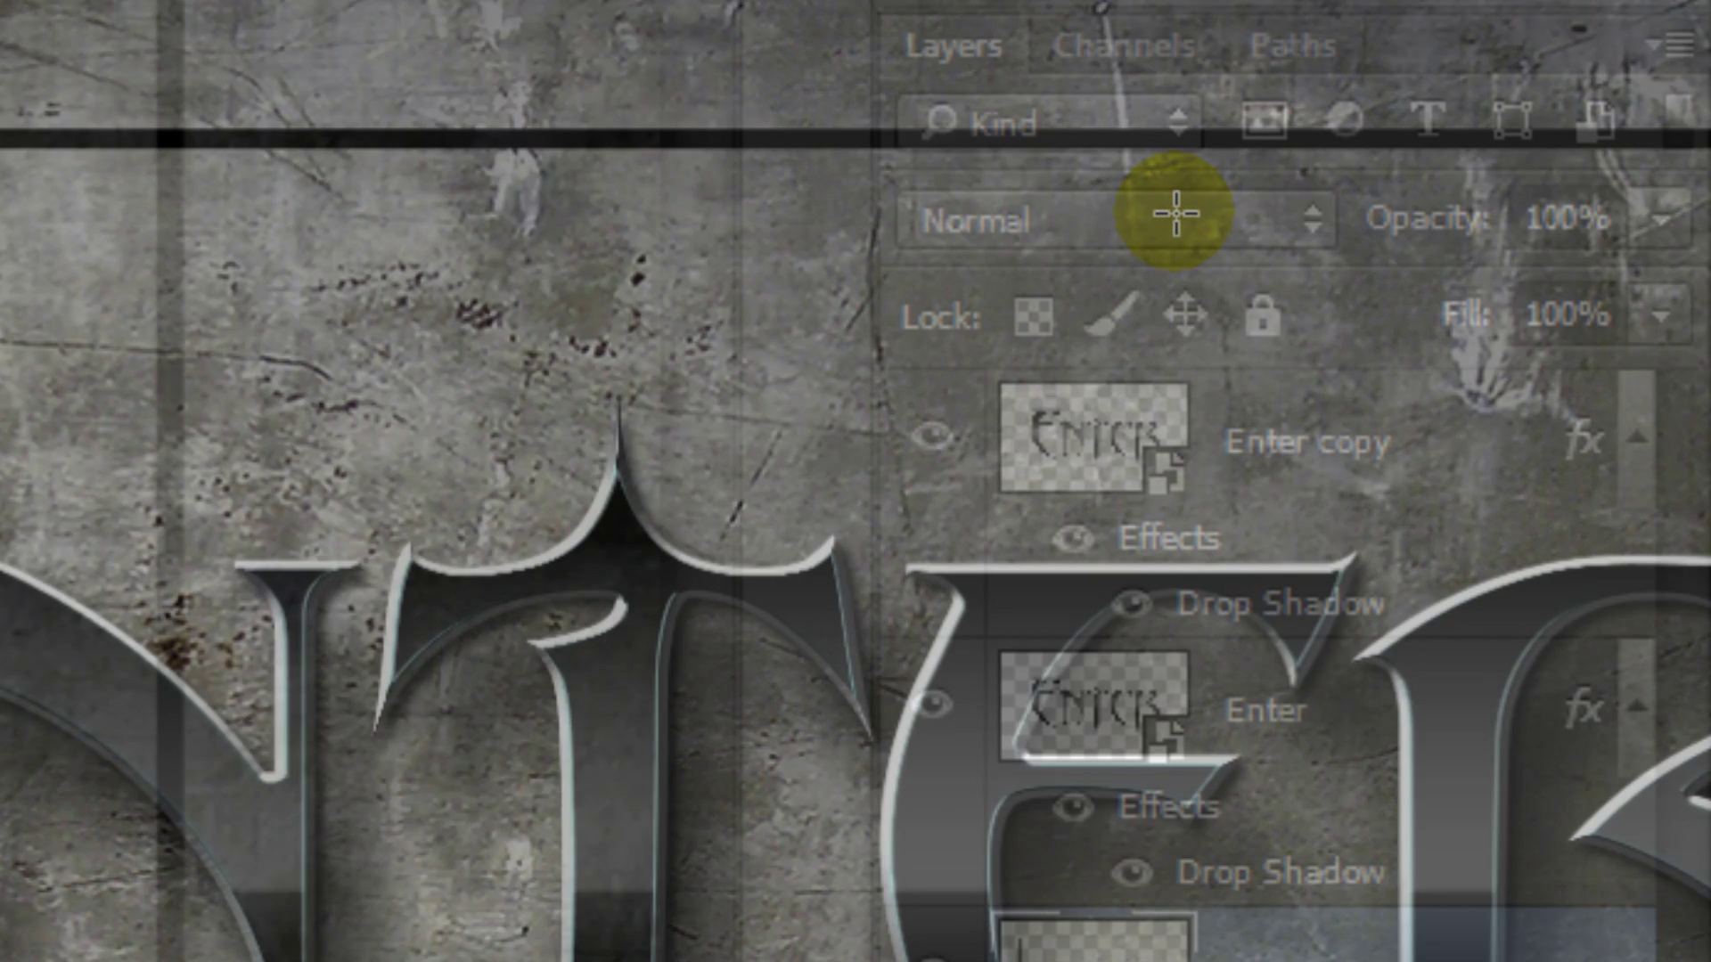
pyautogui.click(1658, 316)
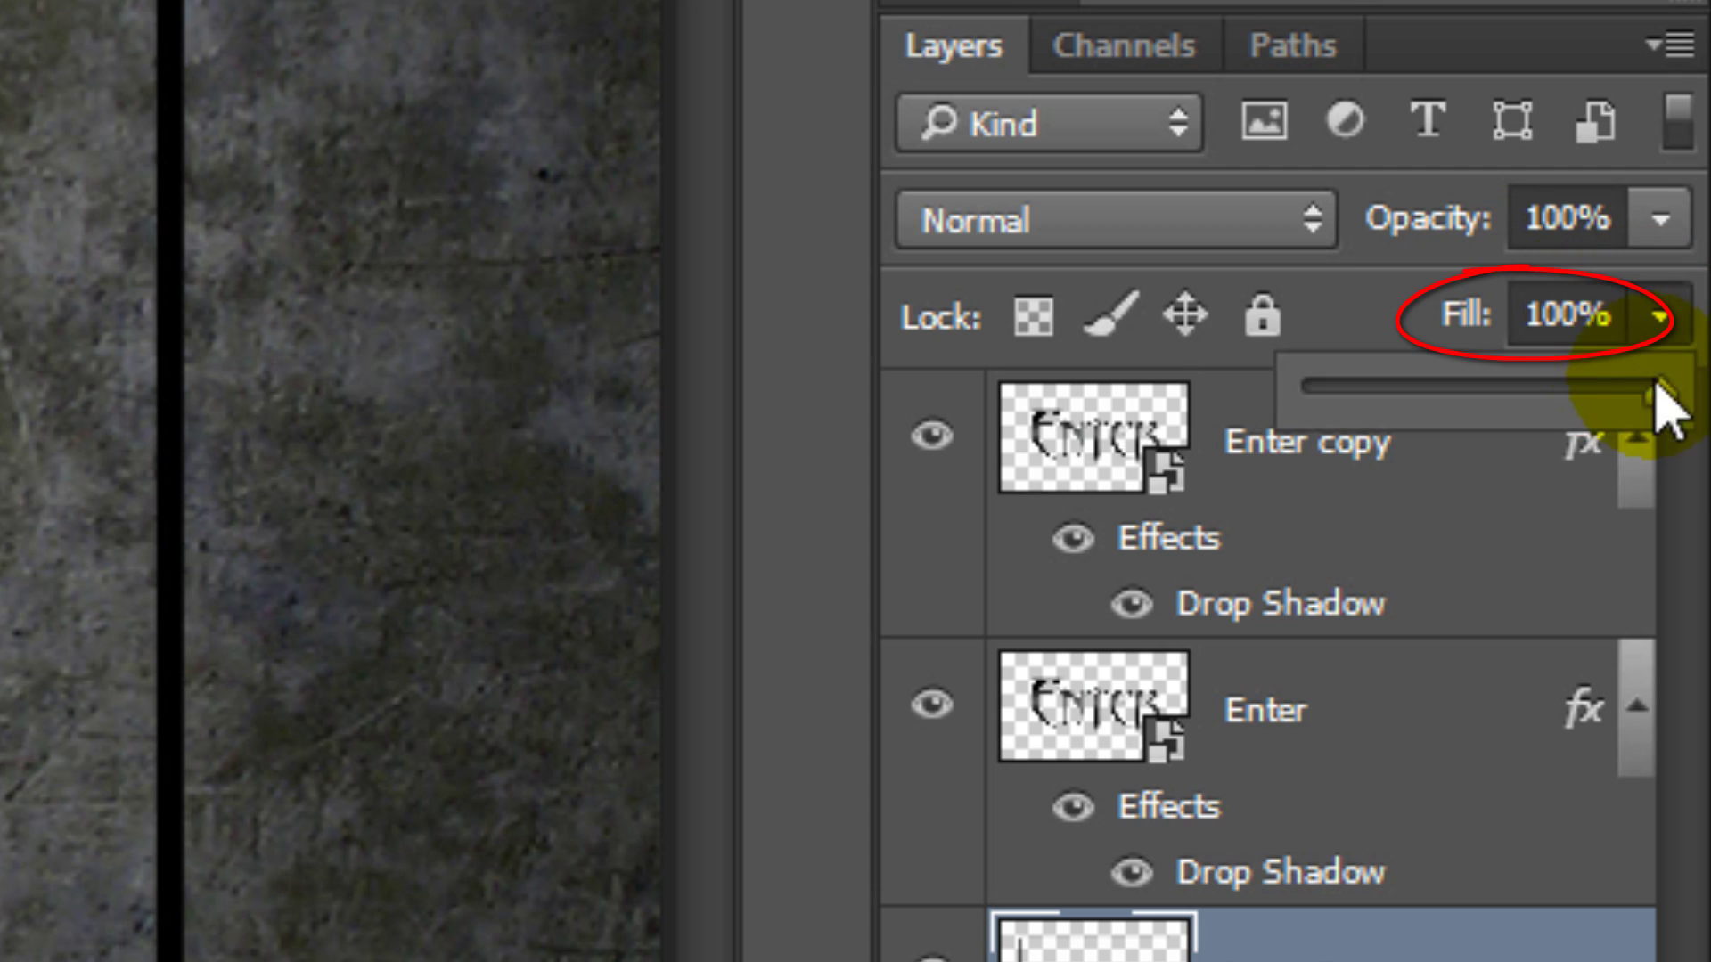
pyautogui.moveTo(1657, 390); pyautogui.dragTo(1163, 388)
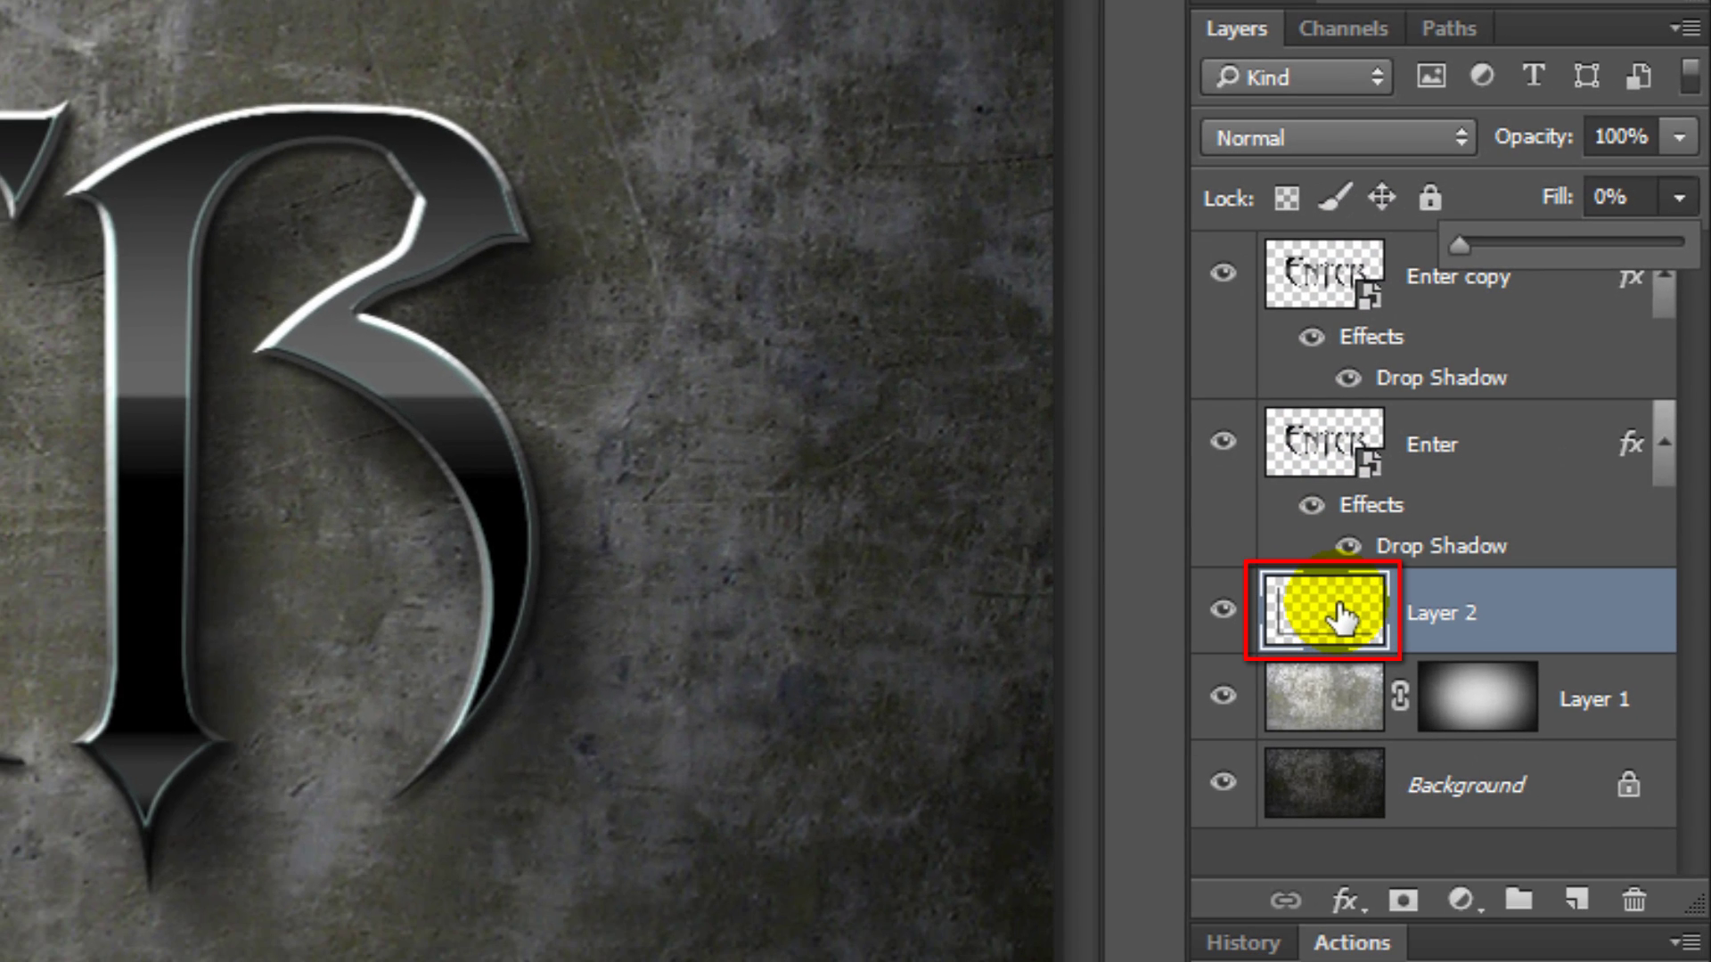
# Step: Give Layer 2 a Chisel Hard Bevel & Emboss with Direction Down
pyautogui.doubleClick(1339, 618)
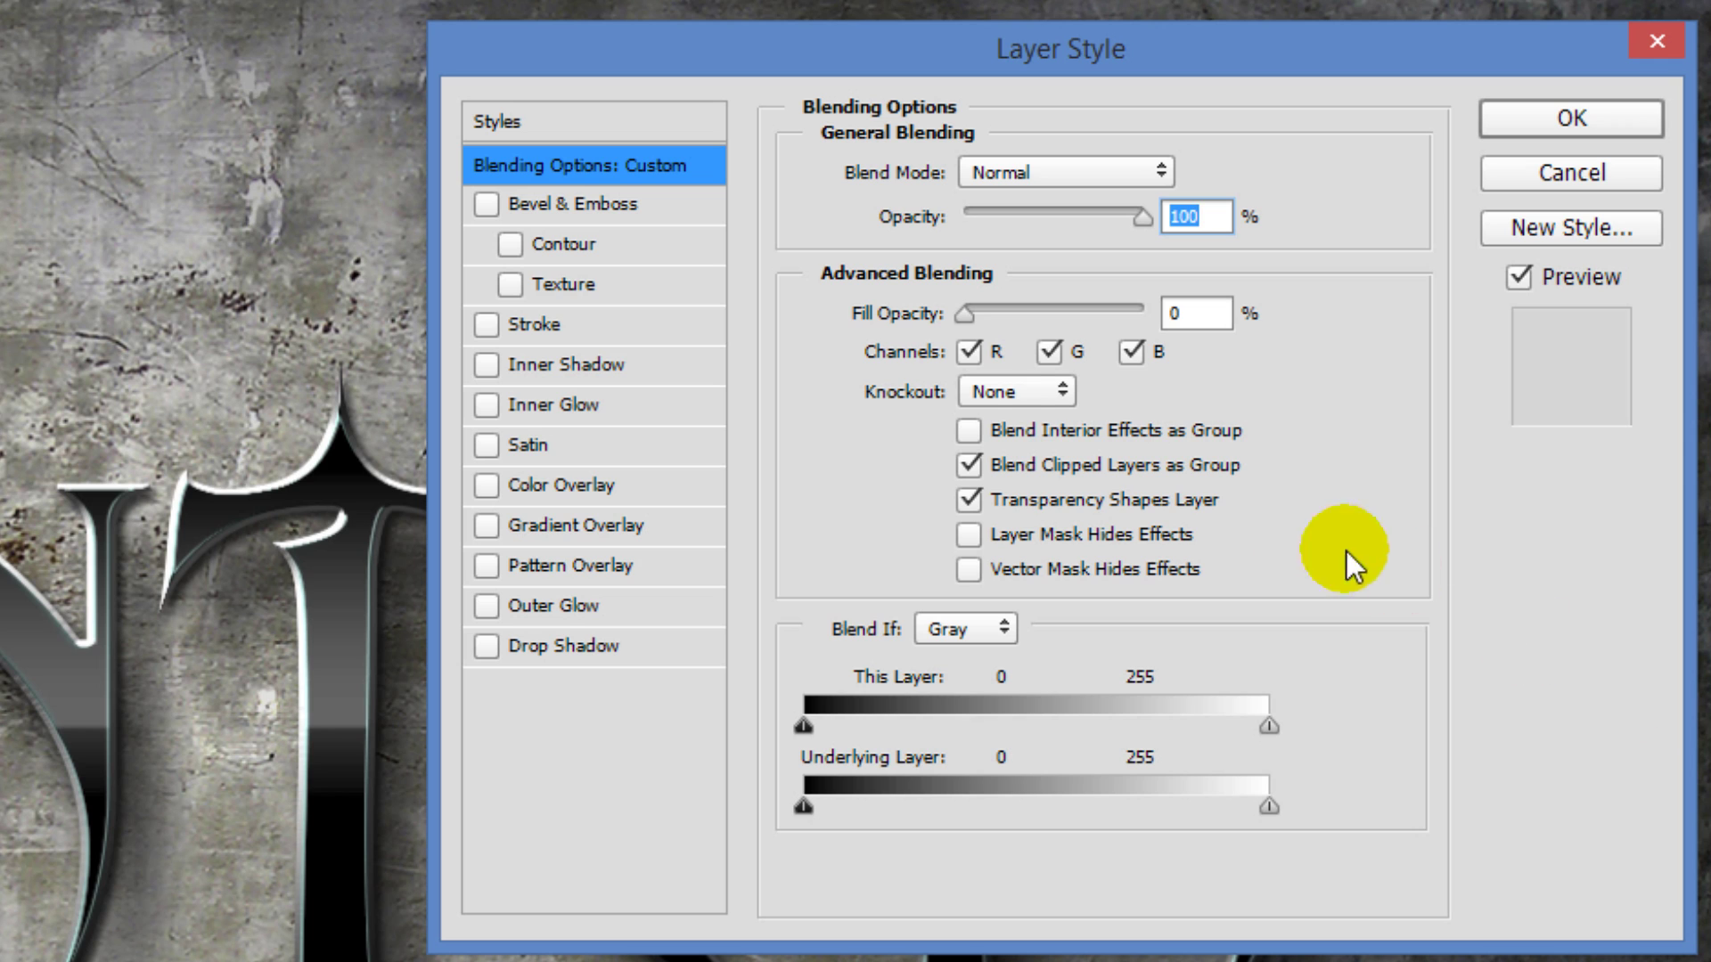
pyautogui.click(608, 203)
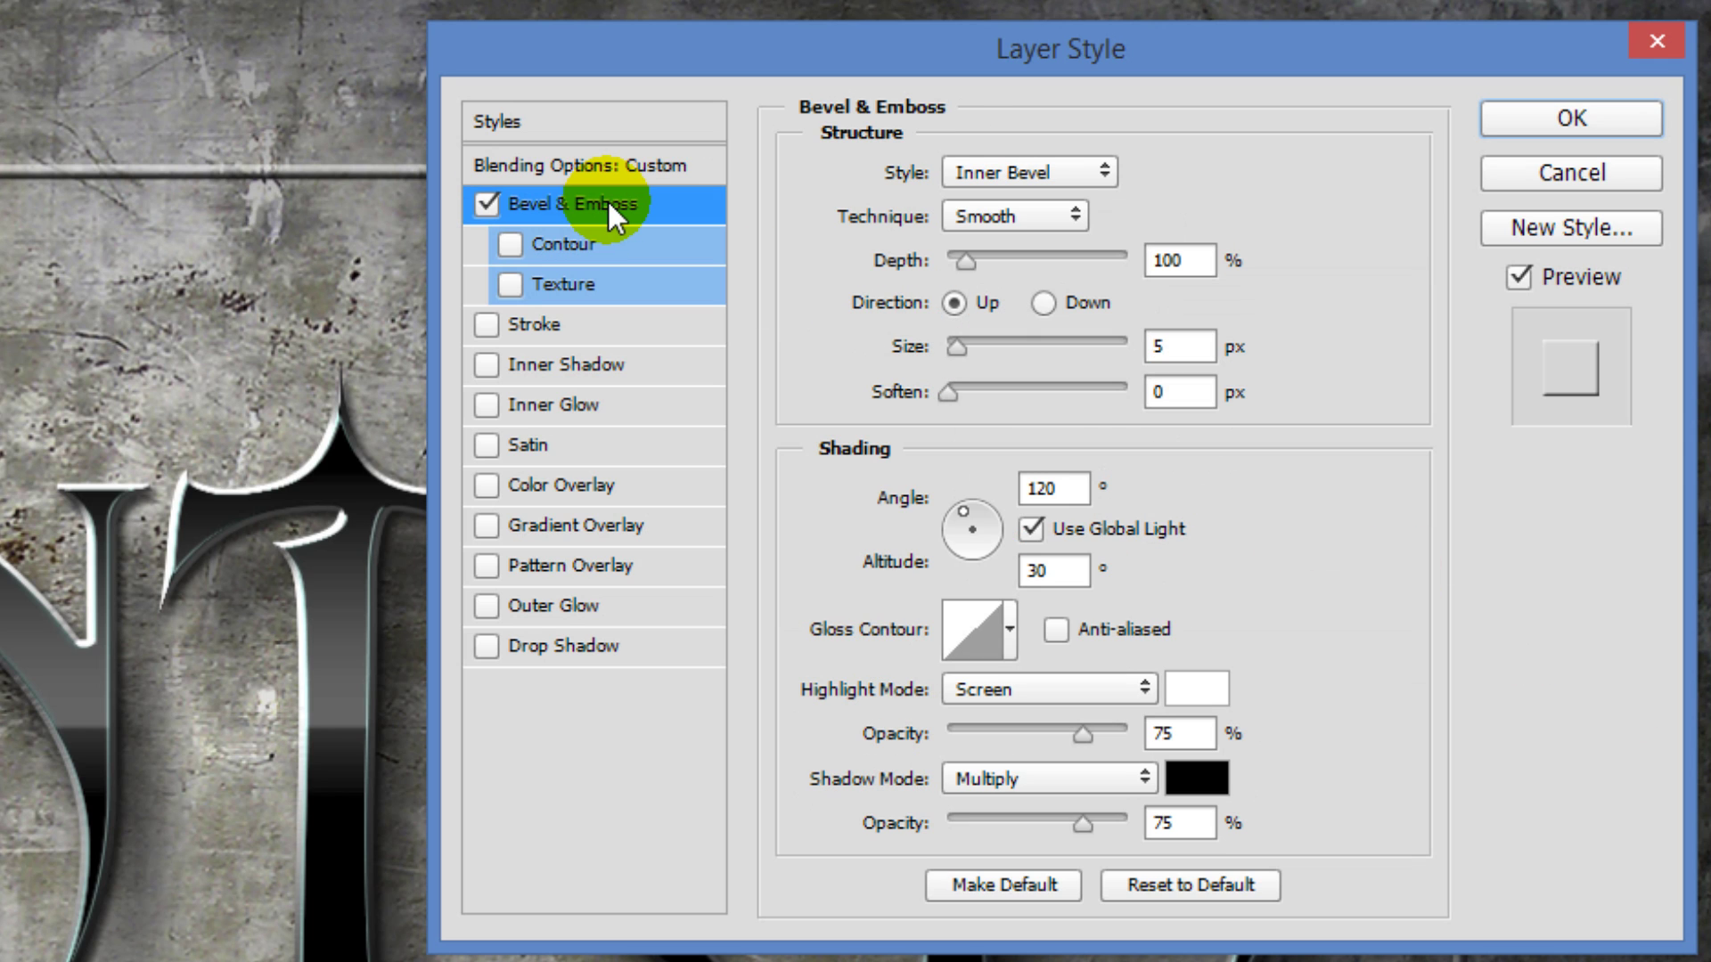
pyautogui.click(1023, 215)
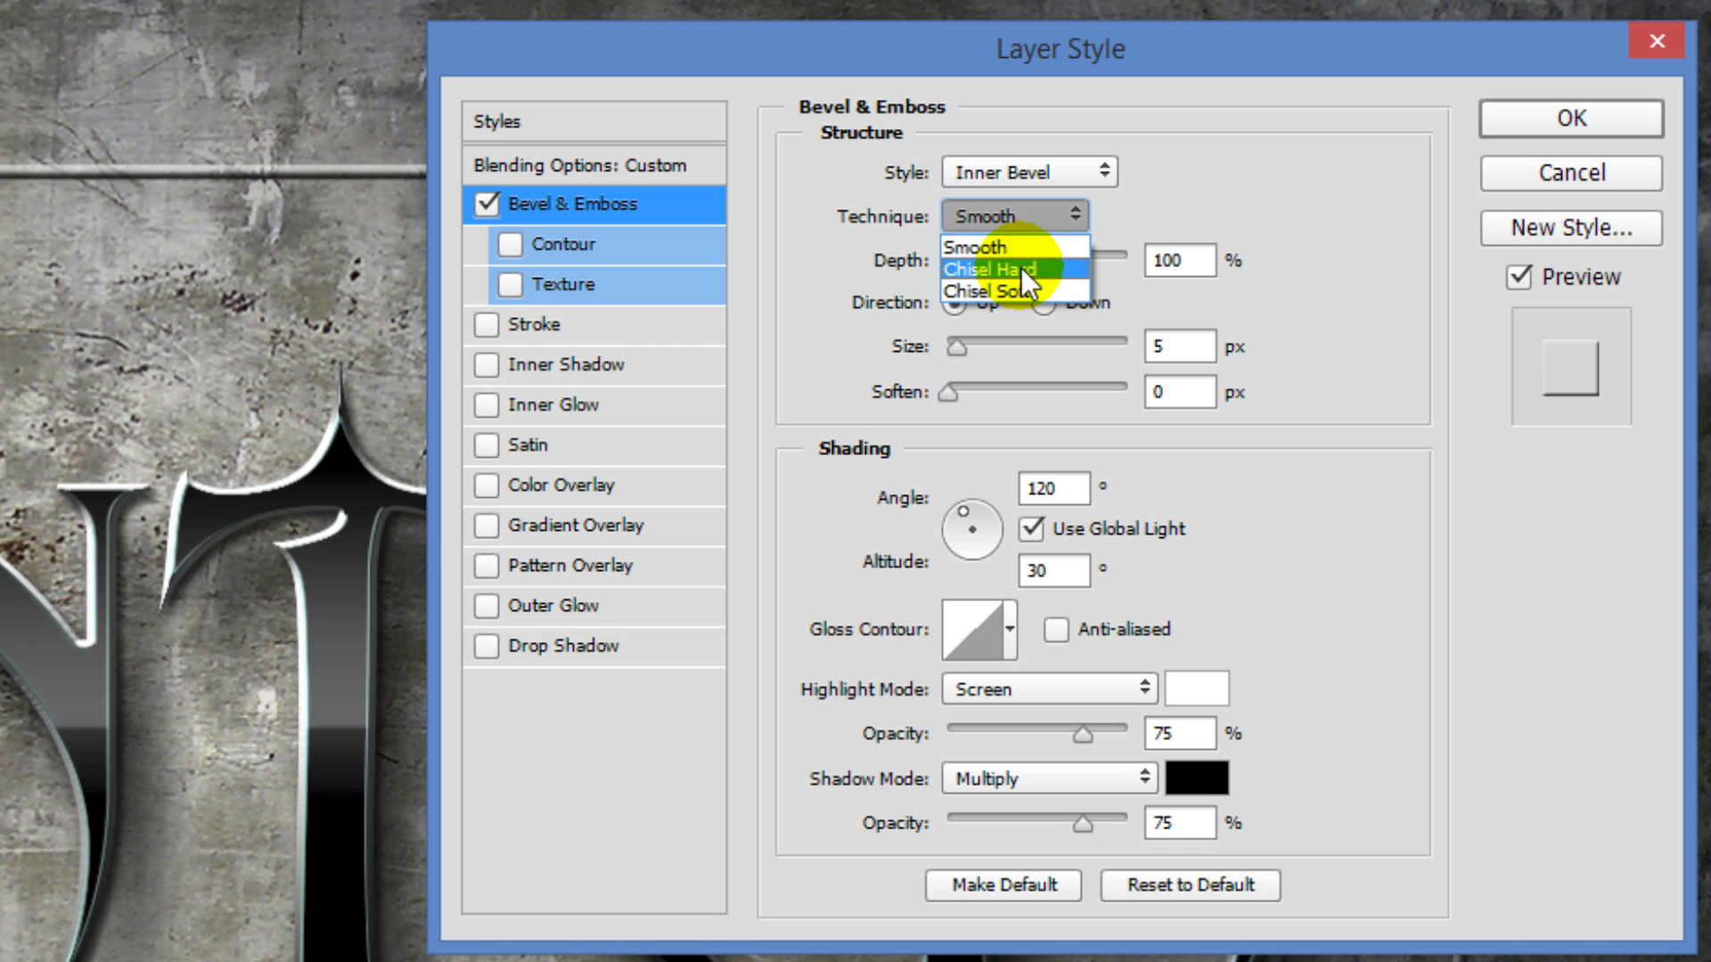
pyautogui.click(1022, 269)
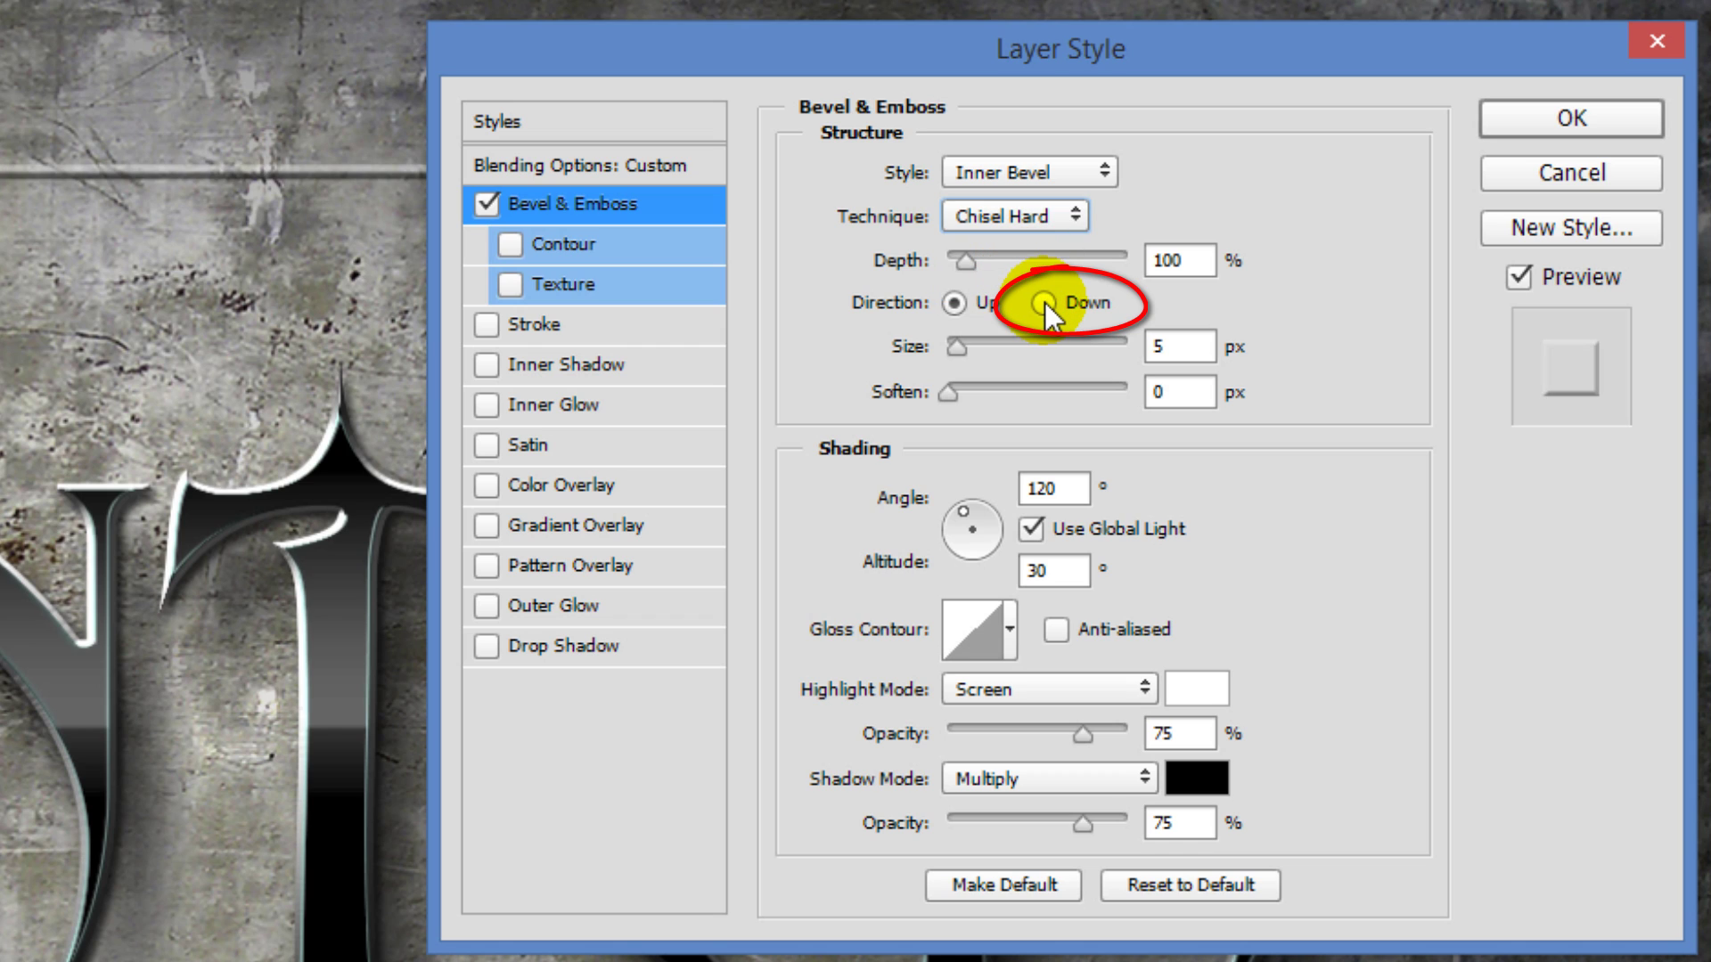
pyautogui.click(1044, 302)
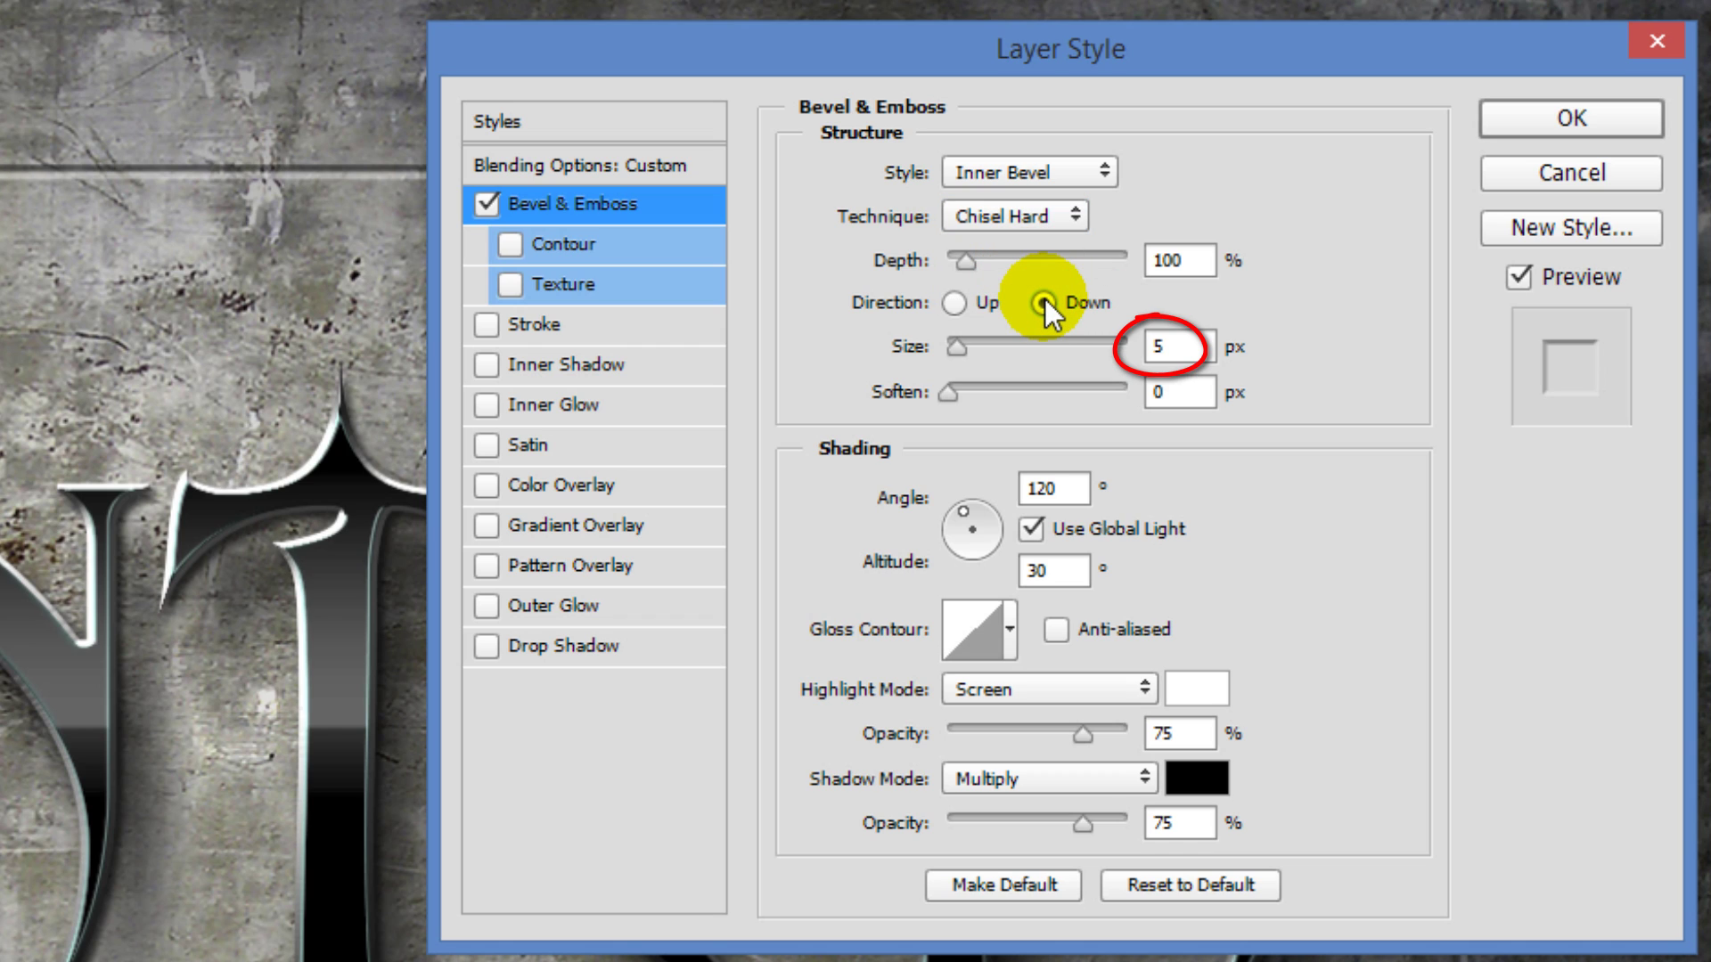
pyautogui.click(1551, 127)
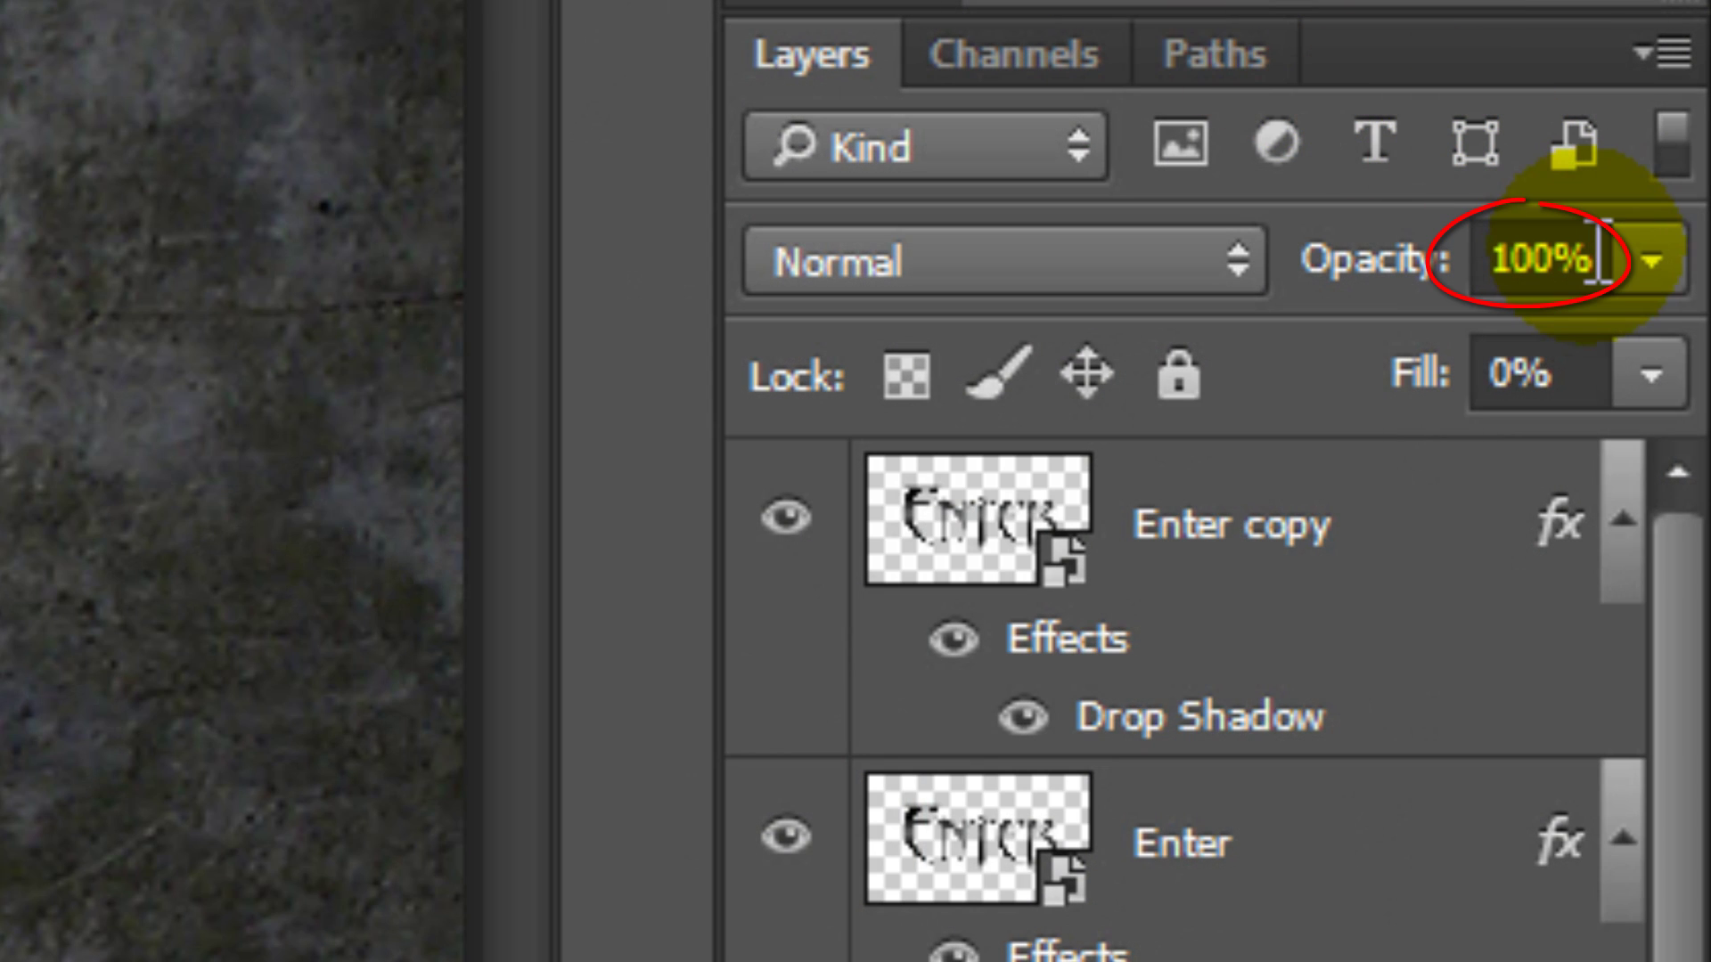
# Step: Set the outline to 80% opacity, centre it vertically, and add a new empty layer
pyautogui.click(1602, 257)
pyautogui.write('80')
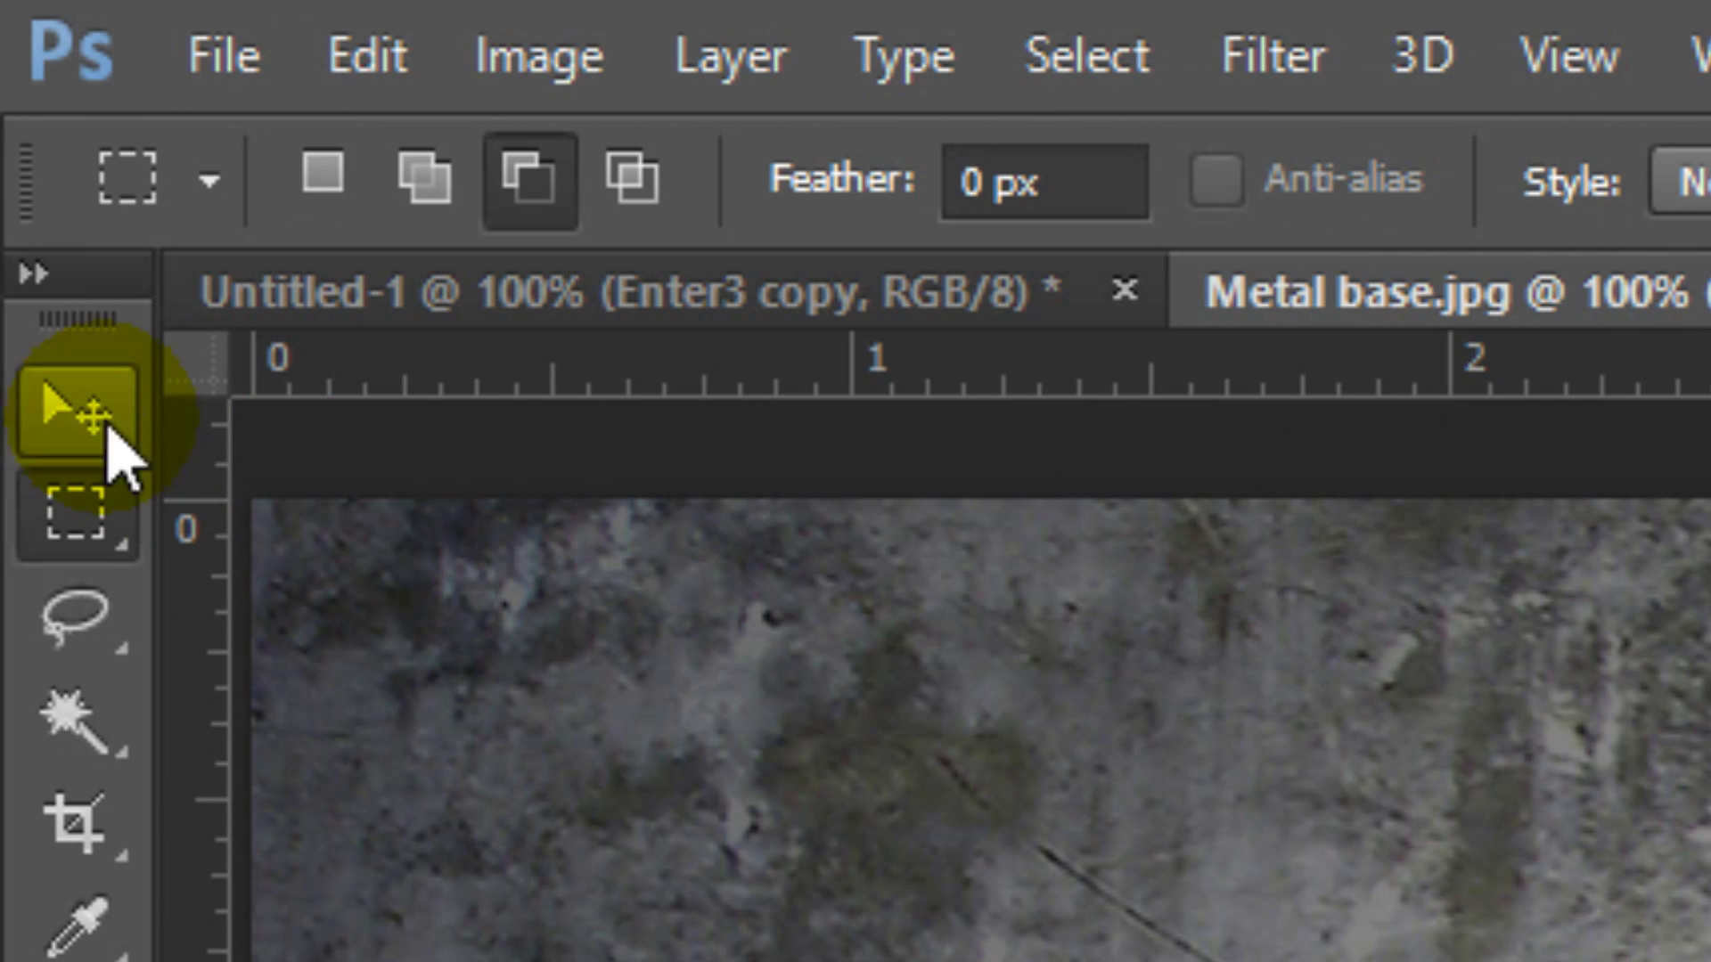
pyautogui.click(70, 414)
pyautogui.hotkey('ctrl', 'a')
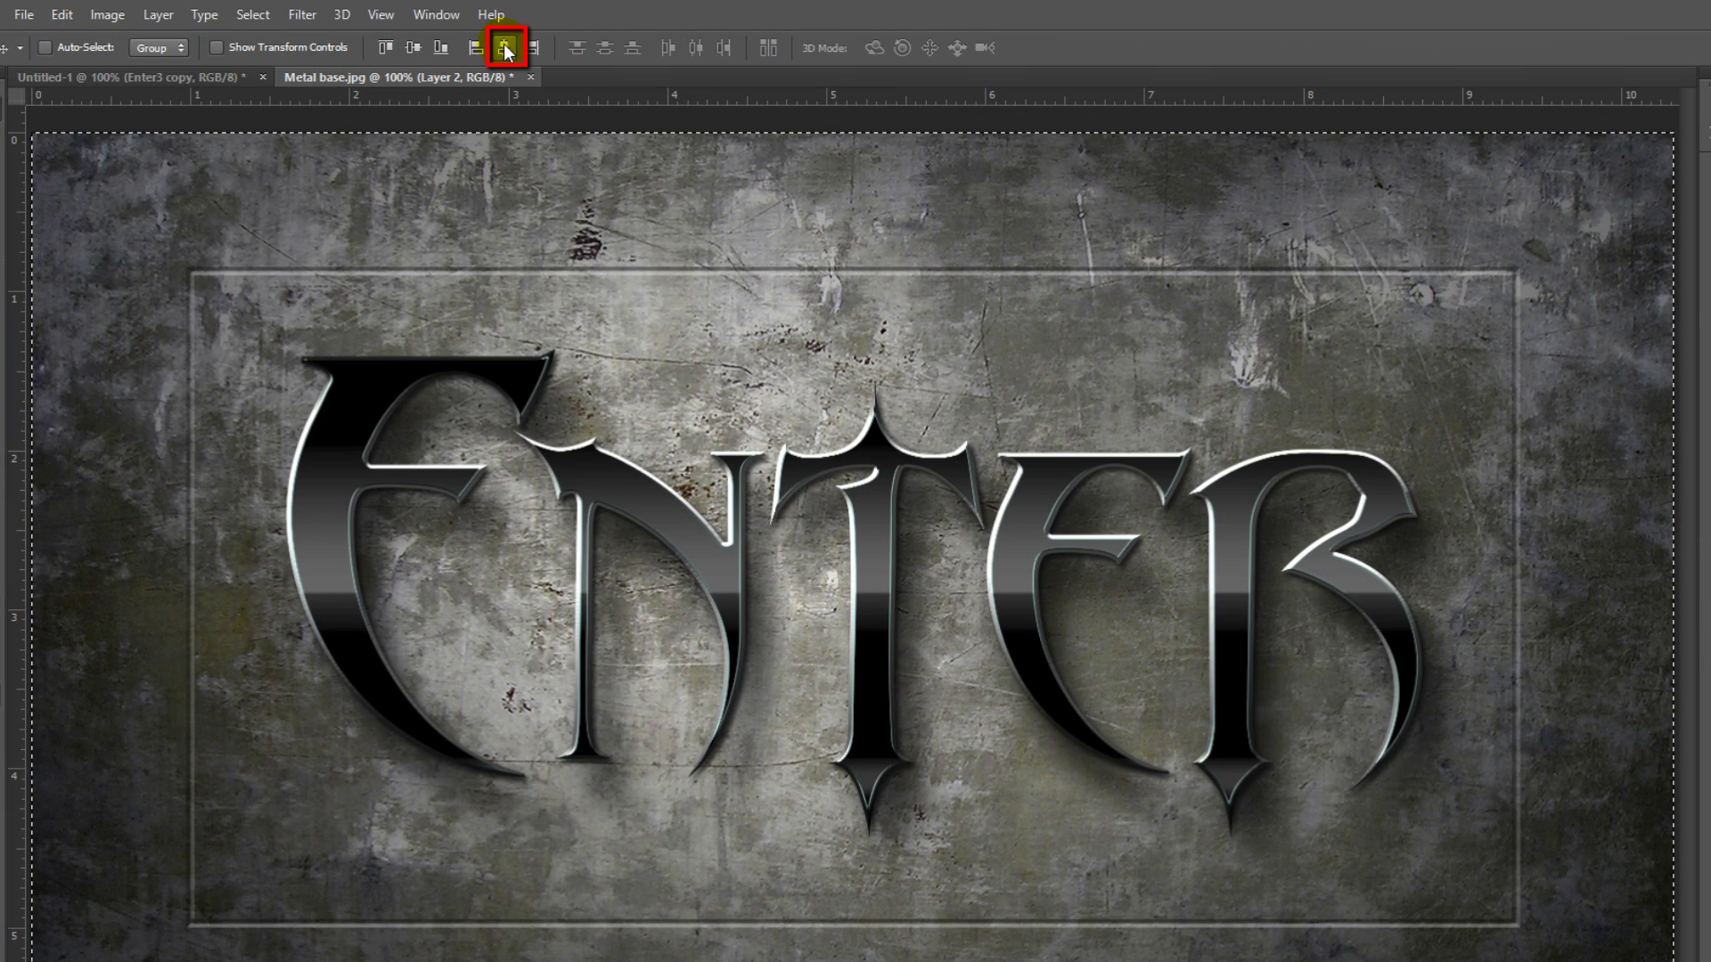
pyautogui.click(417, 48)
pyautogui.hotkey('ctrl', 'd')
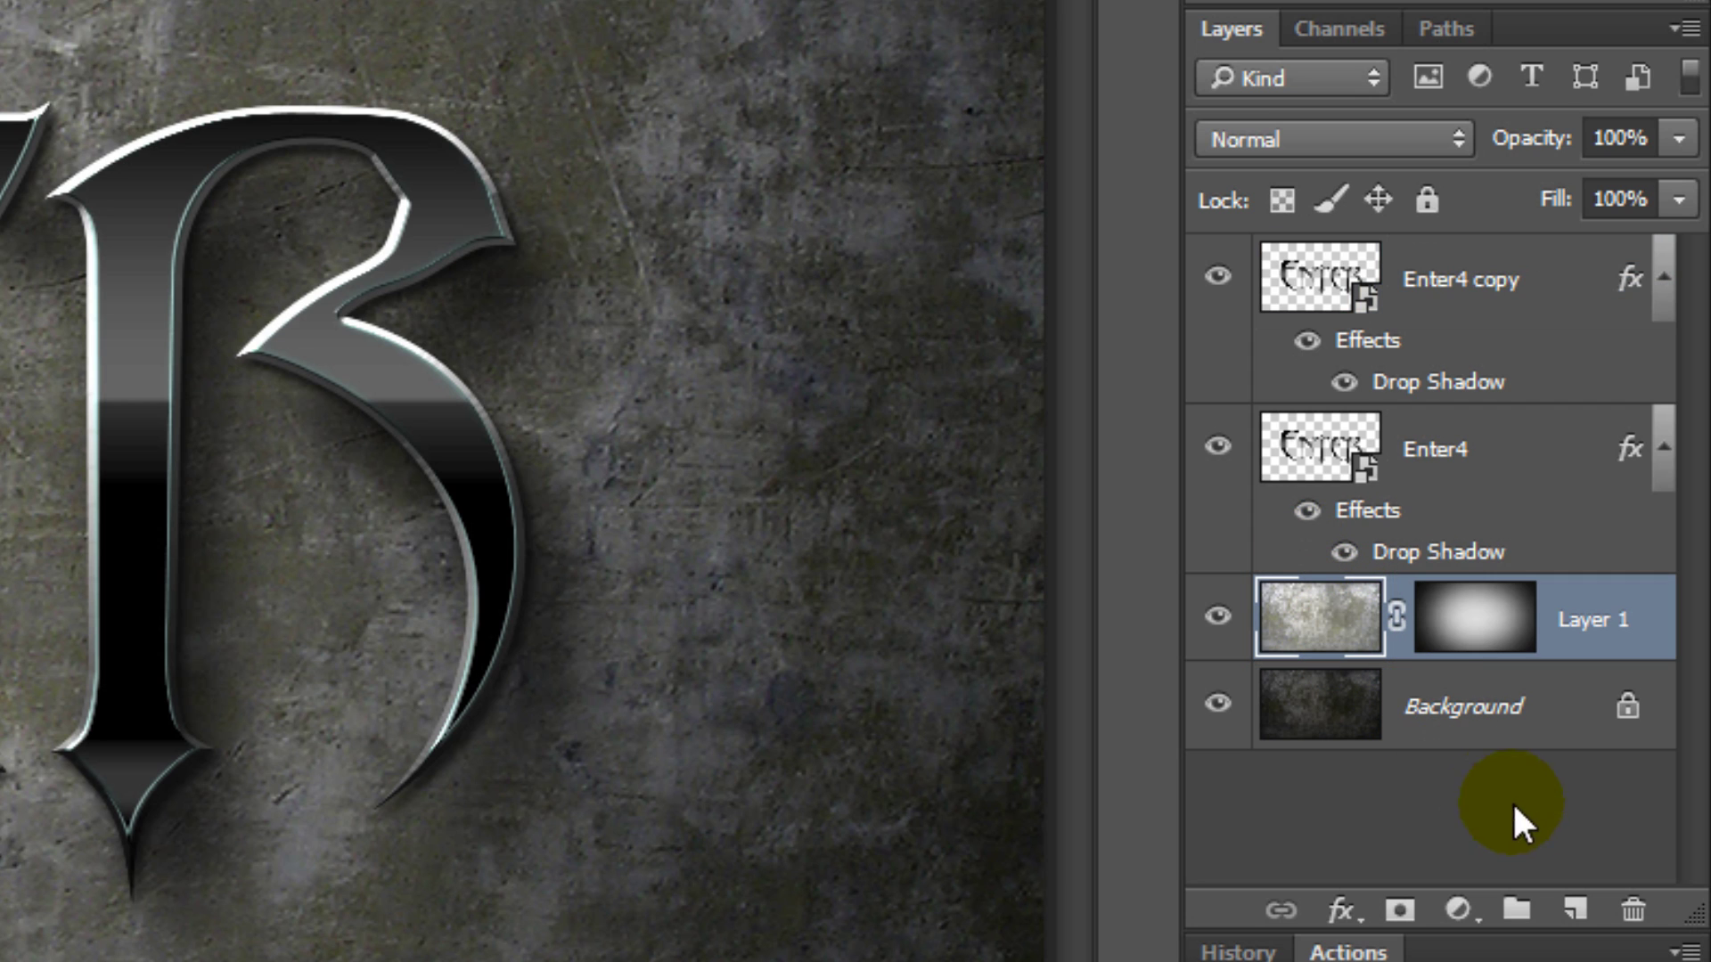
pyautogui.click(1577, 911)
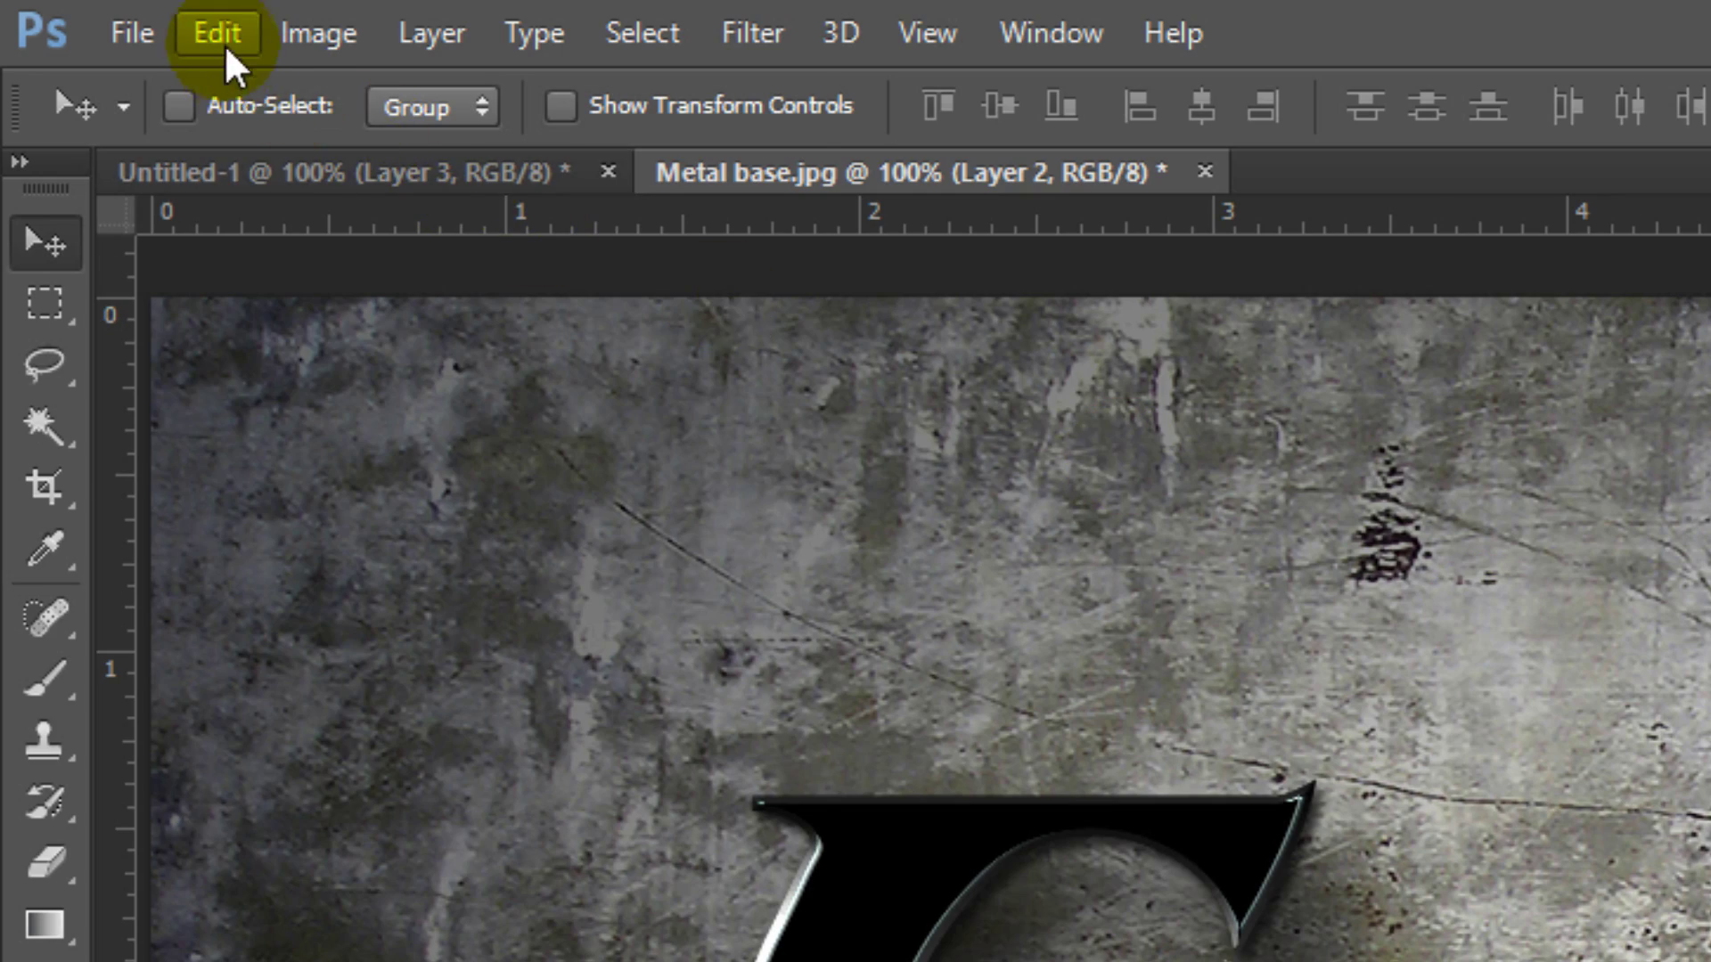
# Step: Fill the new layer with the Picture Frame scripted pattern, Frame 41: Inverse Rounded Corners
pyautogui.click(201, 29)
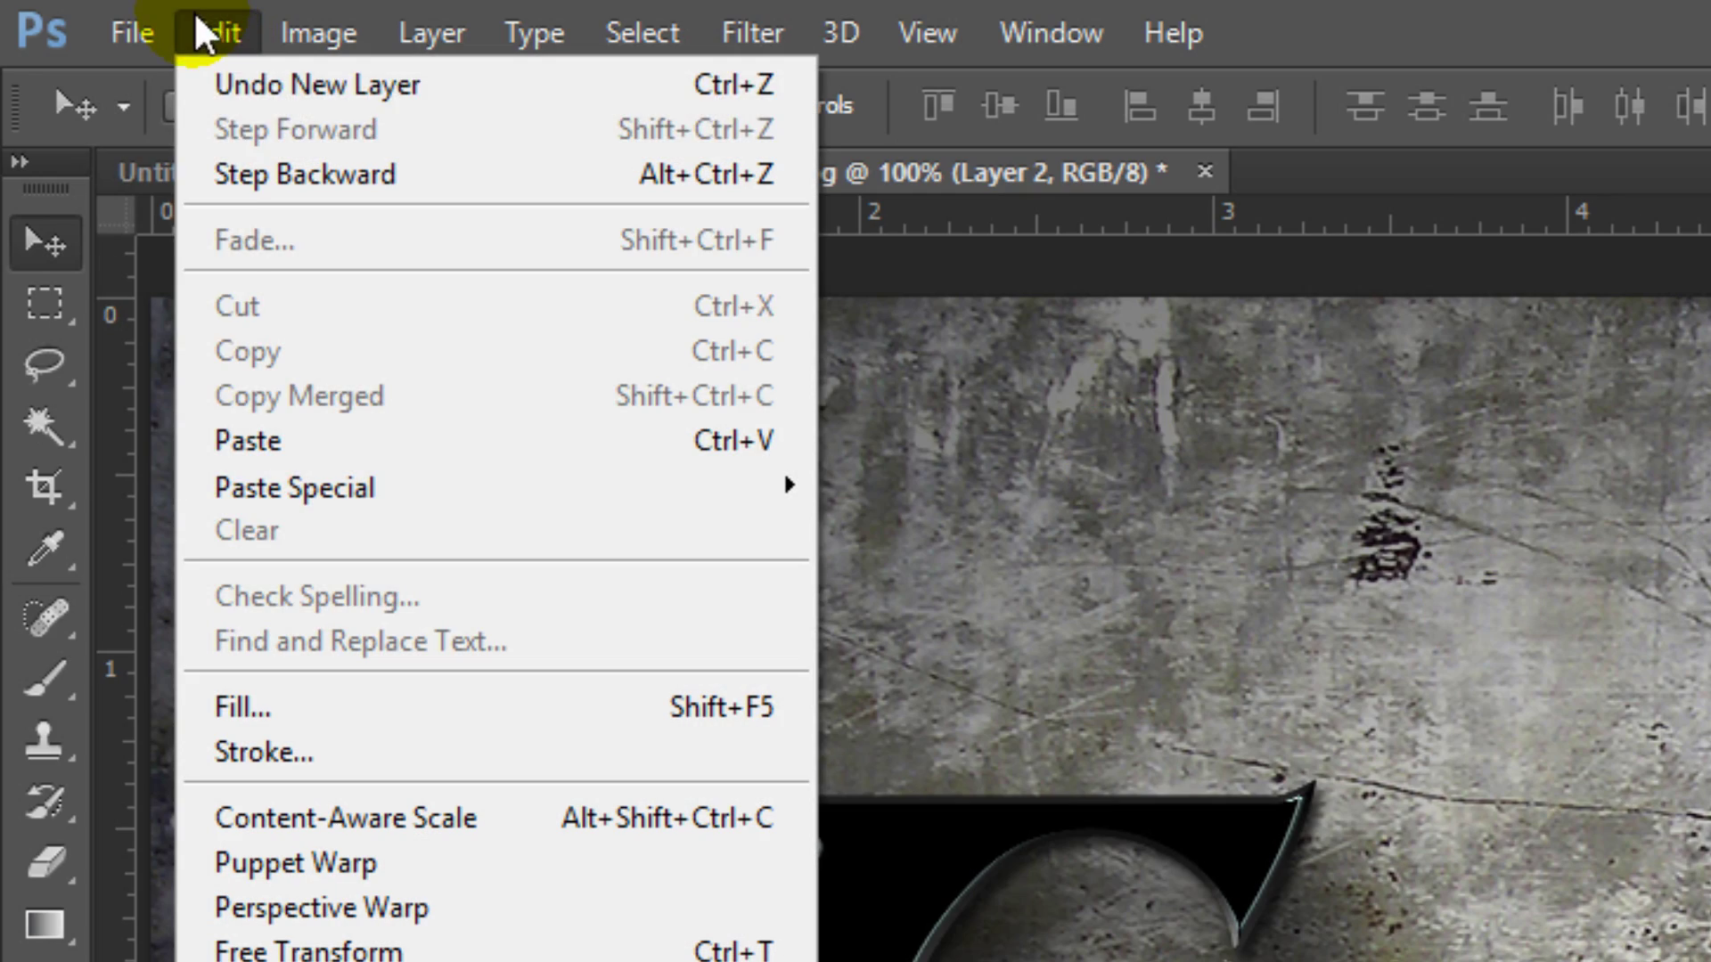
pyautogui.click(249, 706)
pyautogui.click(1032, 217)
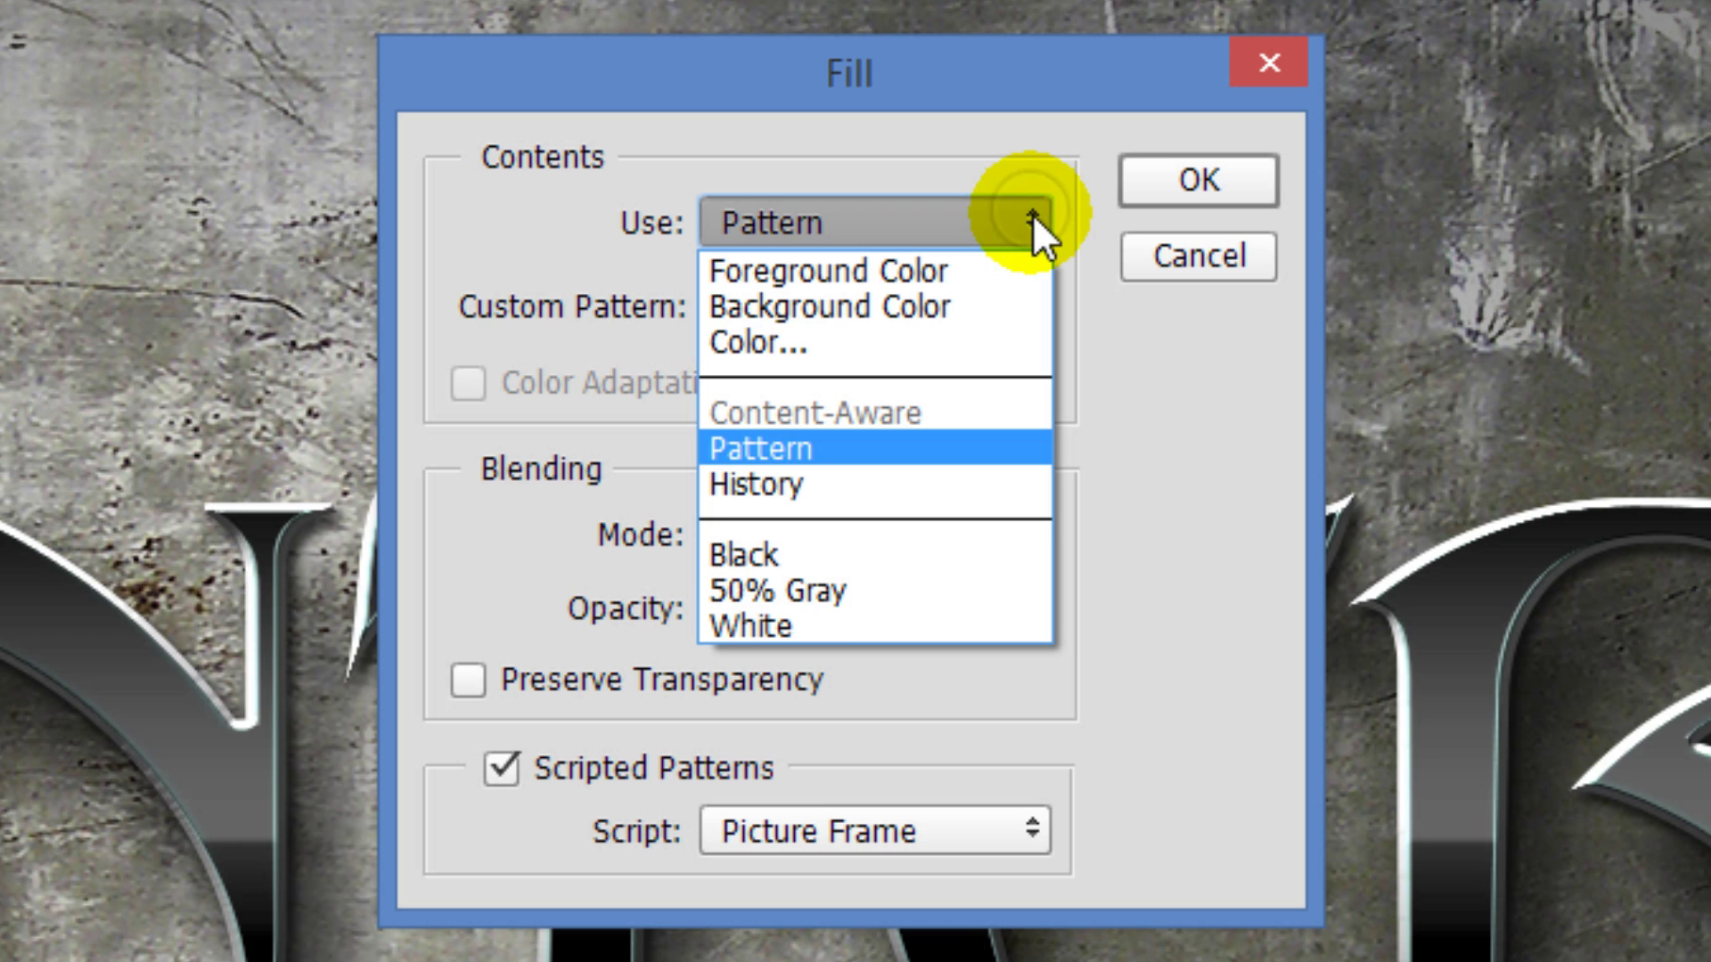
pyautogui.click(1033, 220)
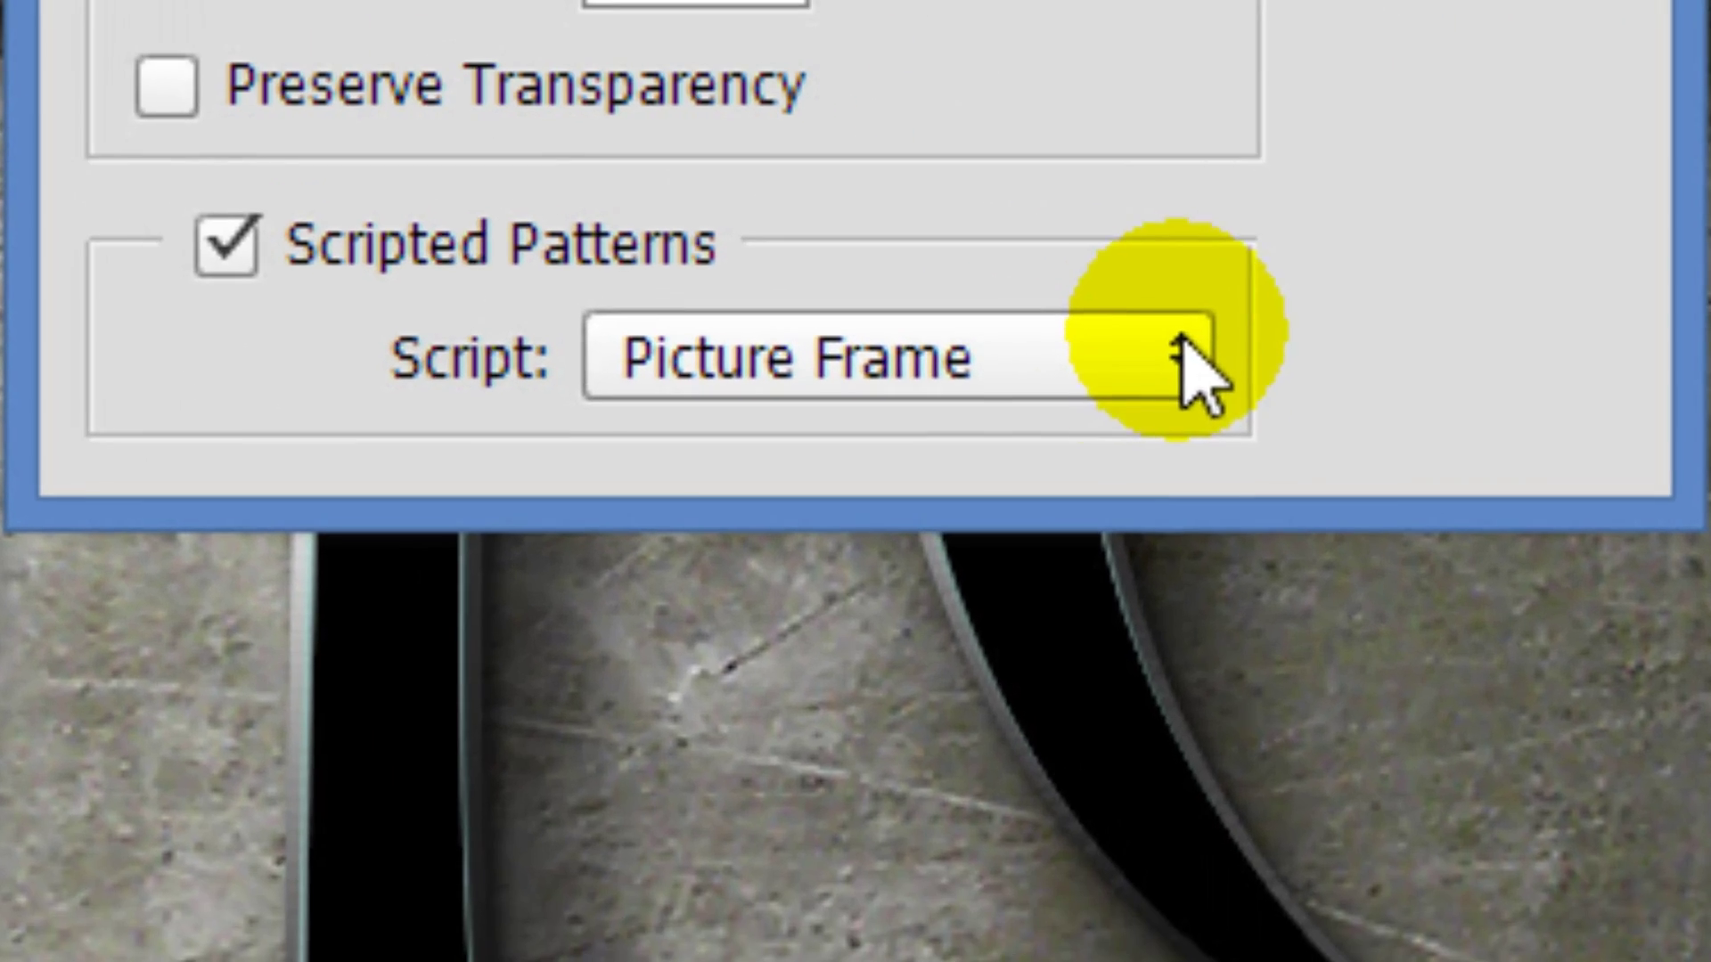
pyautogui.click(1185, 361)
pyautogui.click(1153, 364)
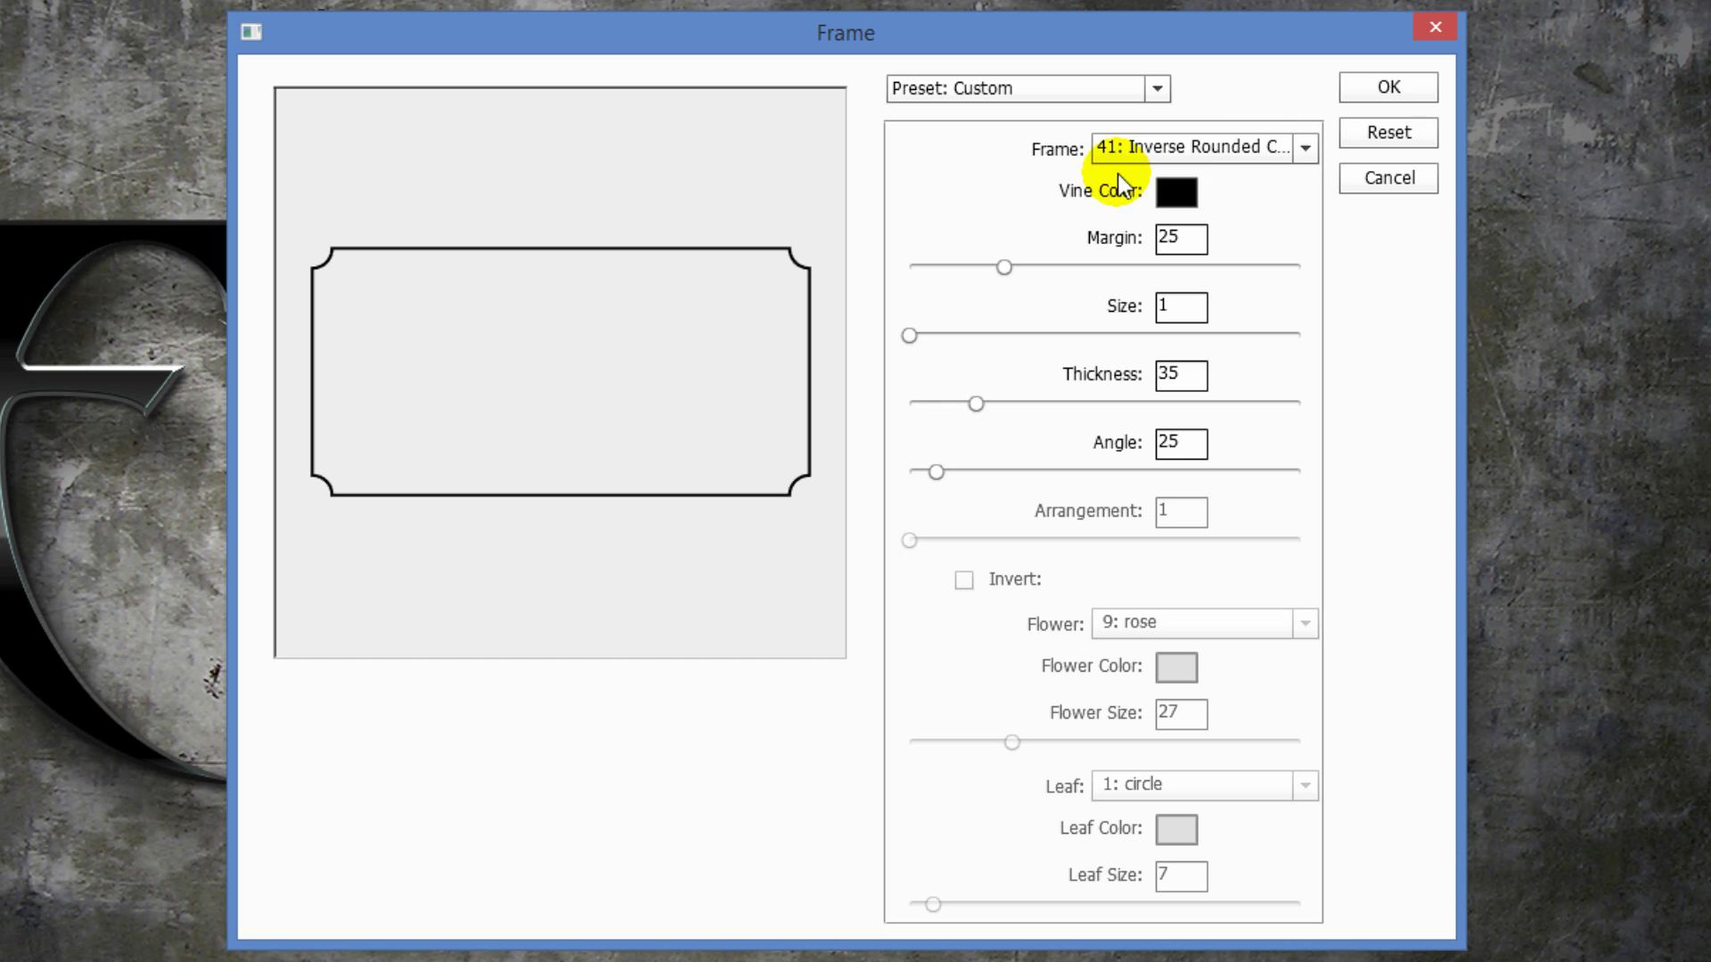
pyautogui.click(1306, 153)
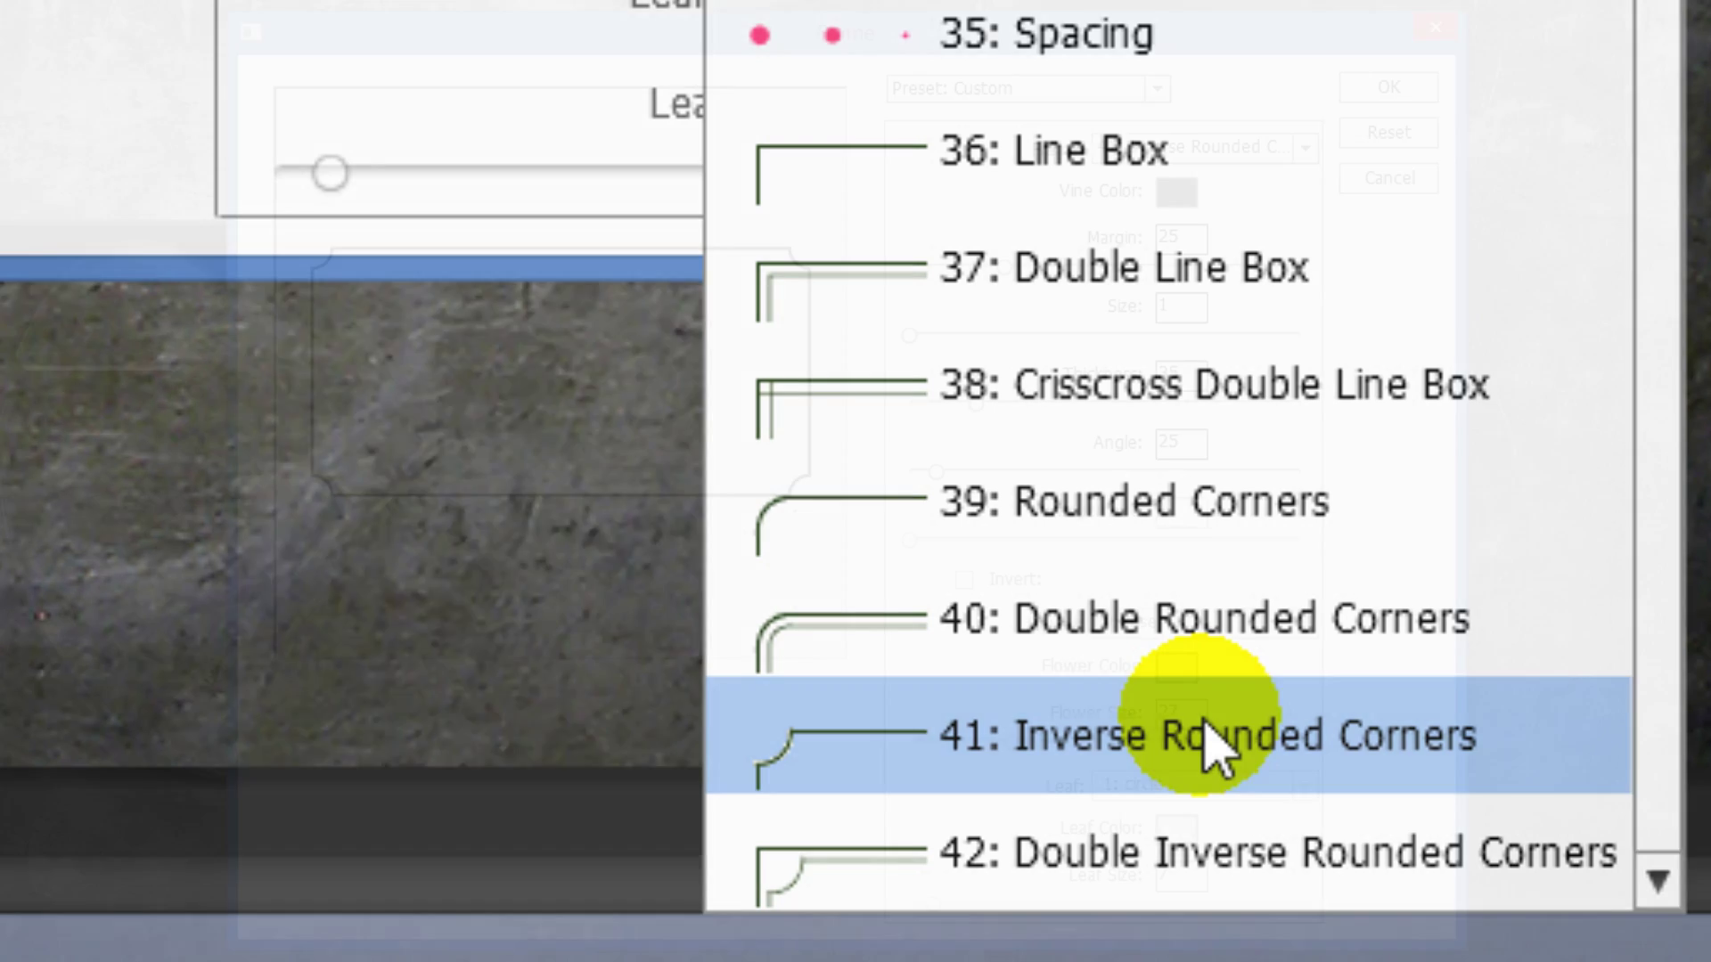
pyautogui.click(1210, 741)
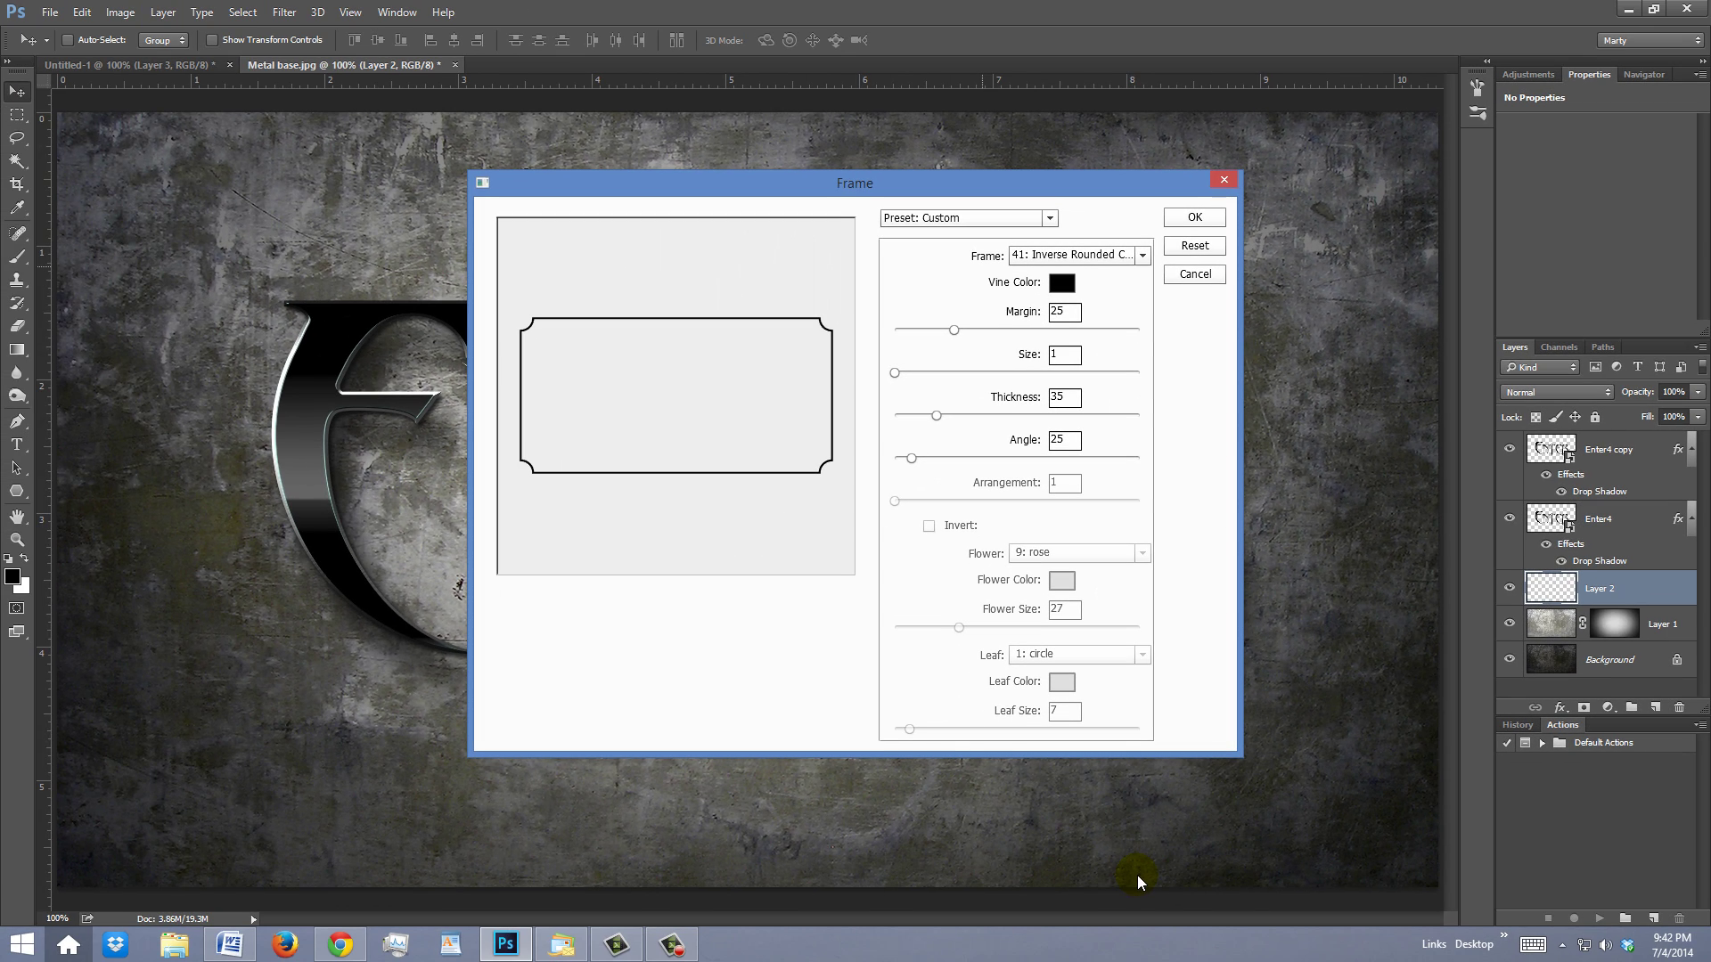
pyautogui.press('Return')
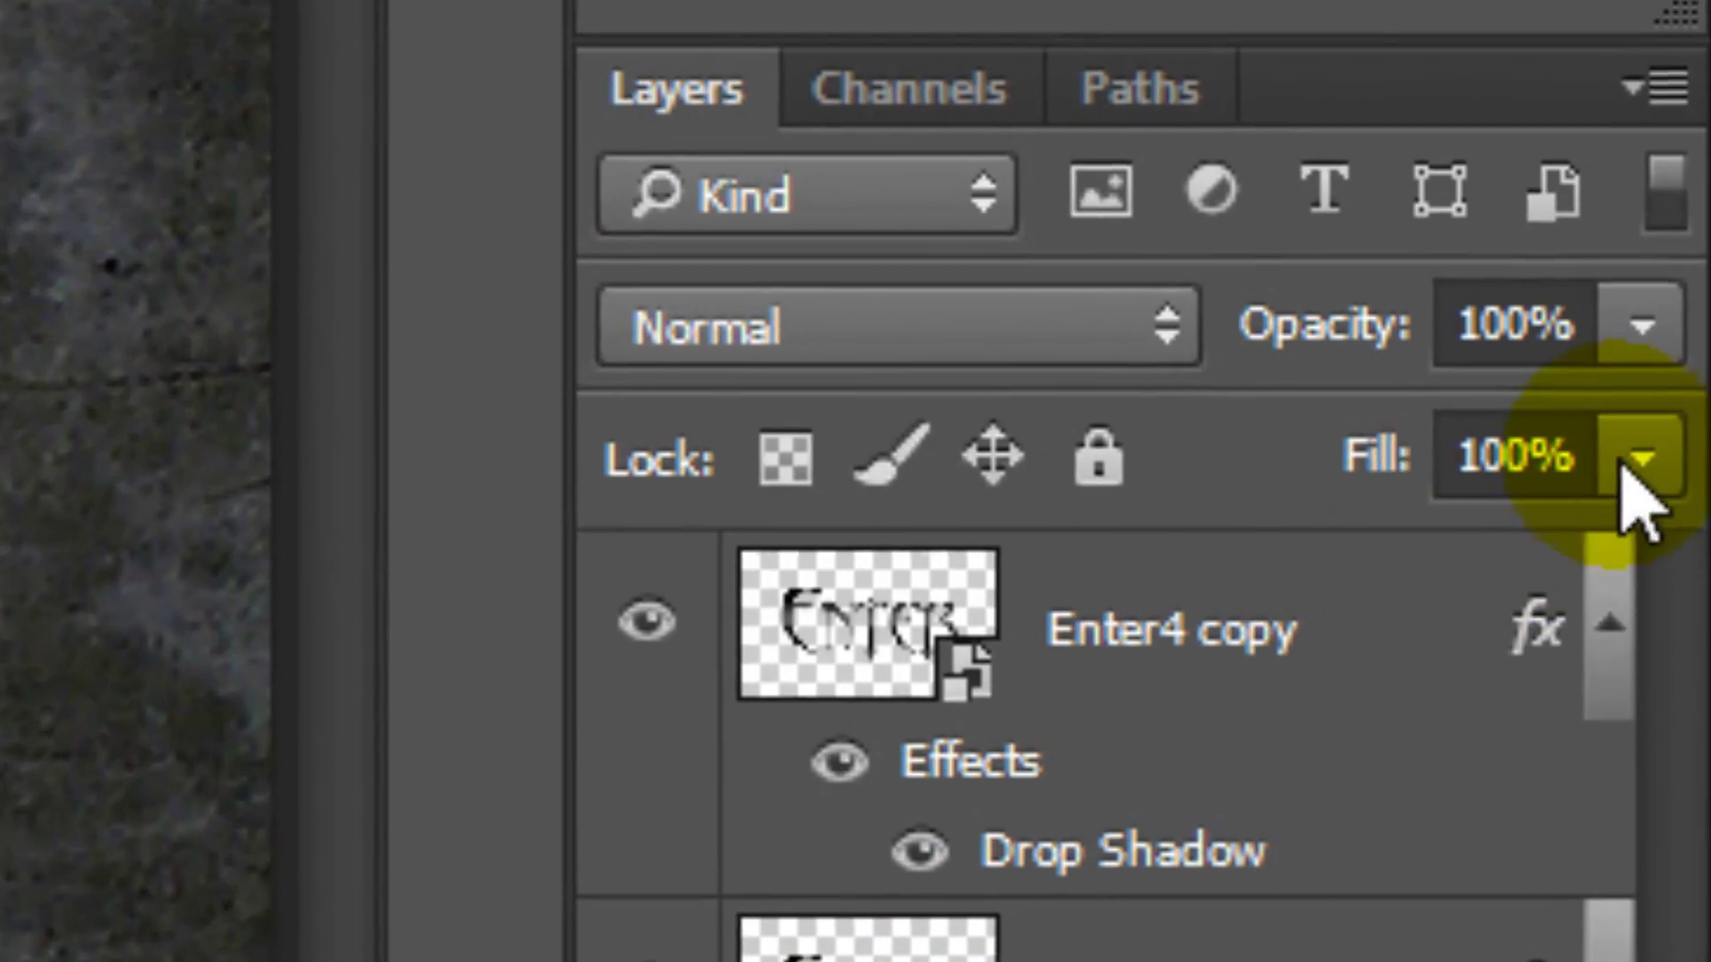
# Step: Set the frame layer's fill to 0%
pyautogui.click(1692, 420)
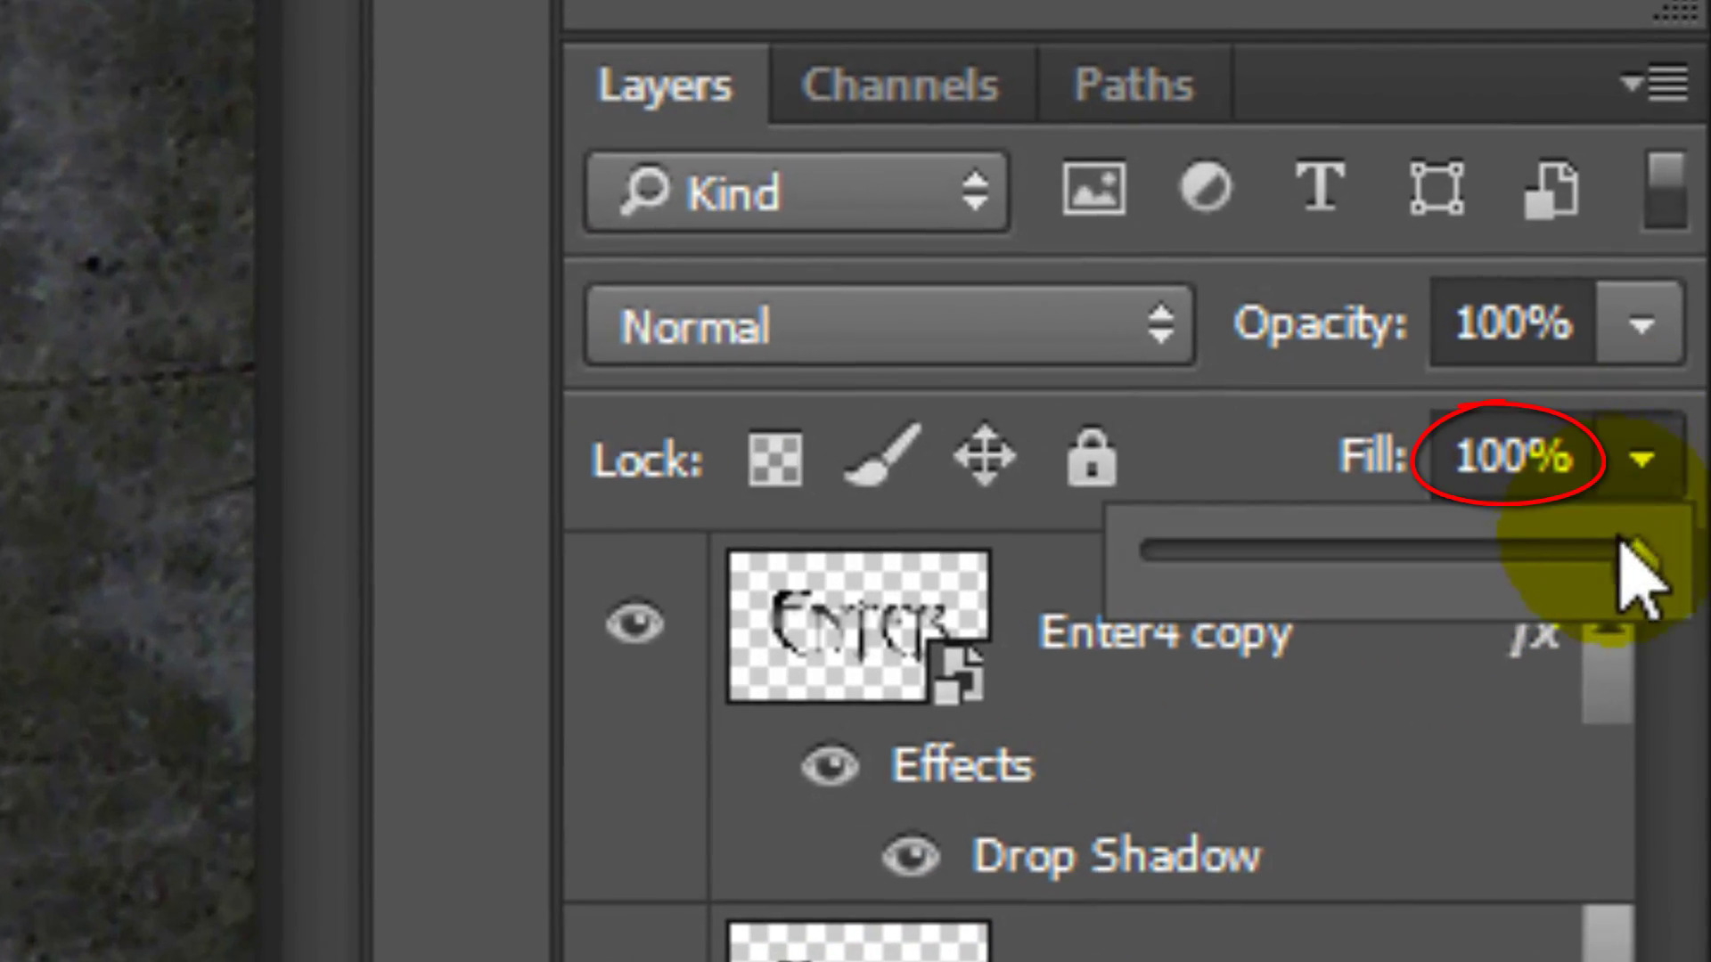
pyautogui.moveTo(1692, 442); pyautogui.dragTo(1578, 449)
pyautogui.moveTo(1197, 582); pyautogui.dragTo(986, 611)
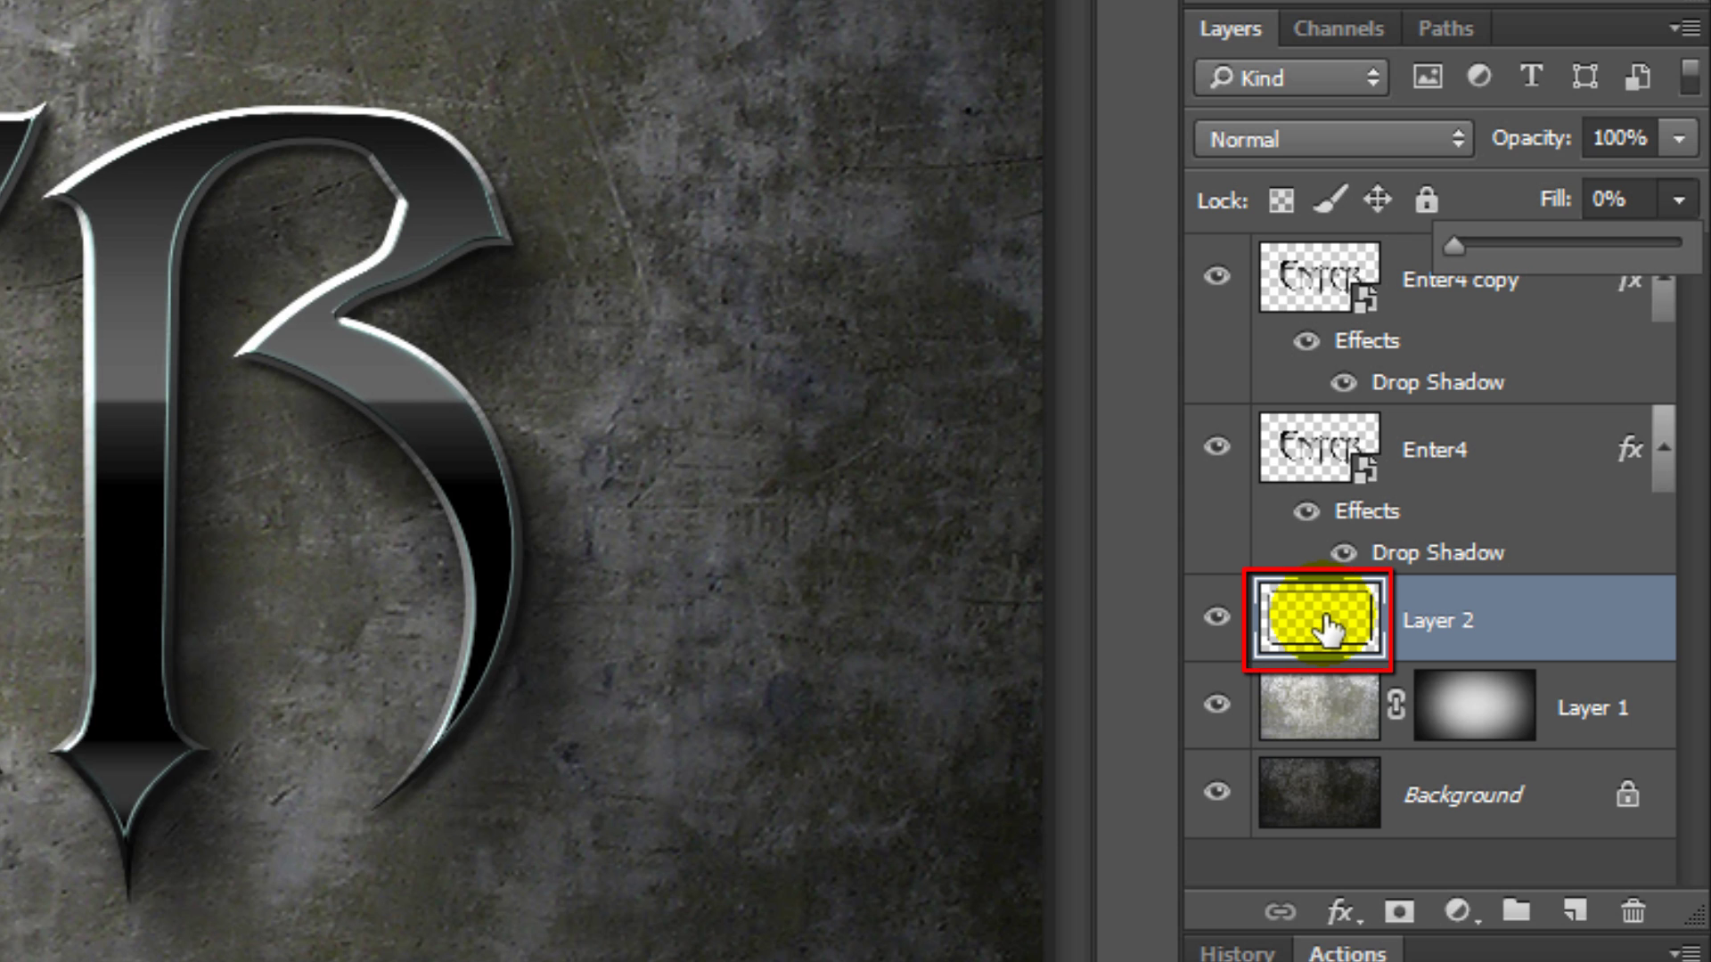
# Step: Give the frame a Chisel Hard Bevel & Emboss with Direction Down
pyautogui.doubleClick(1328, 629)
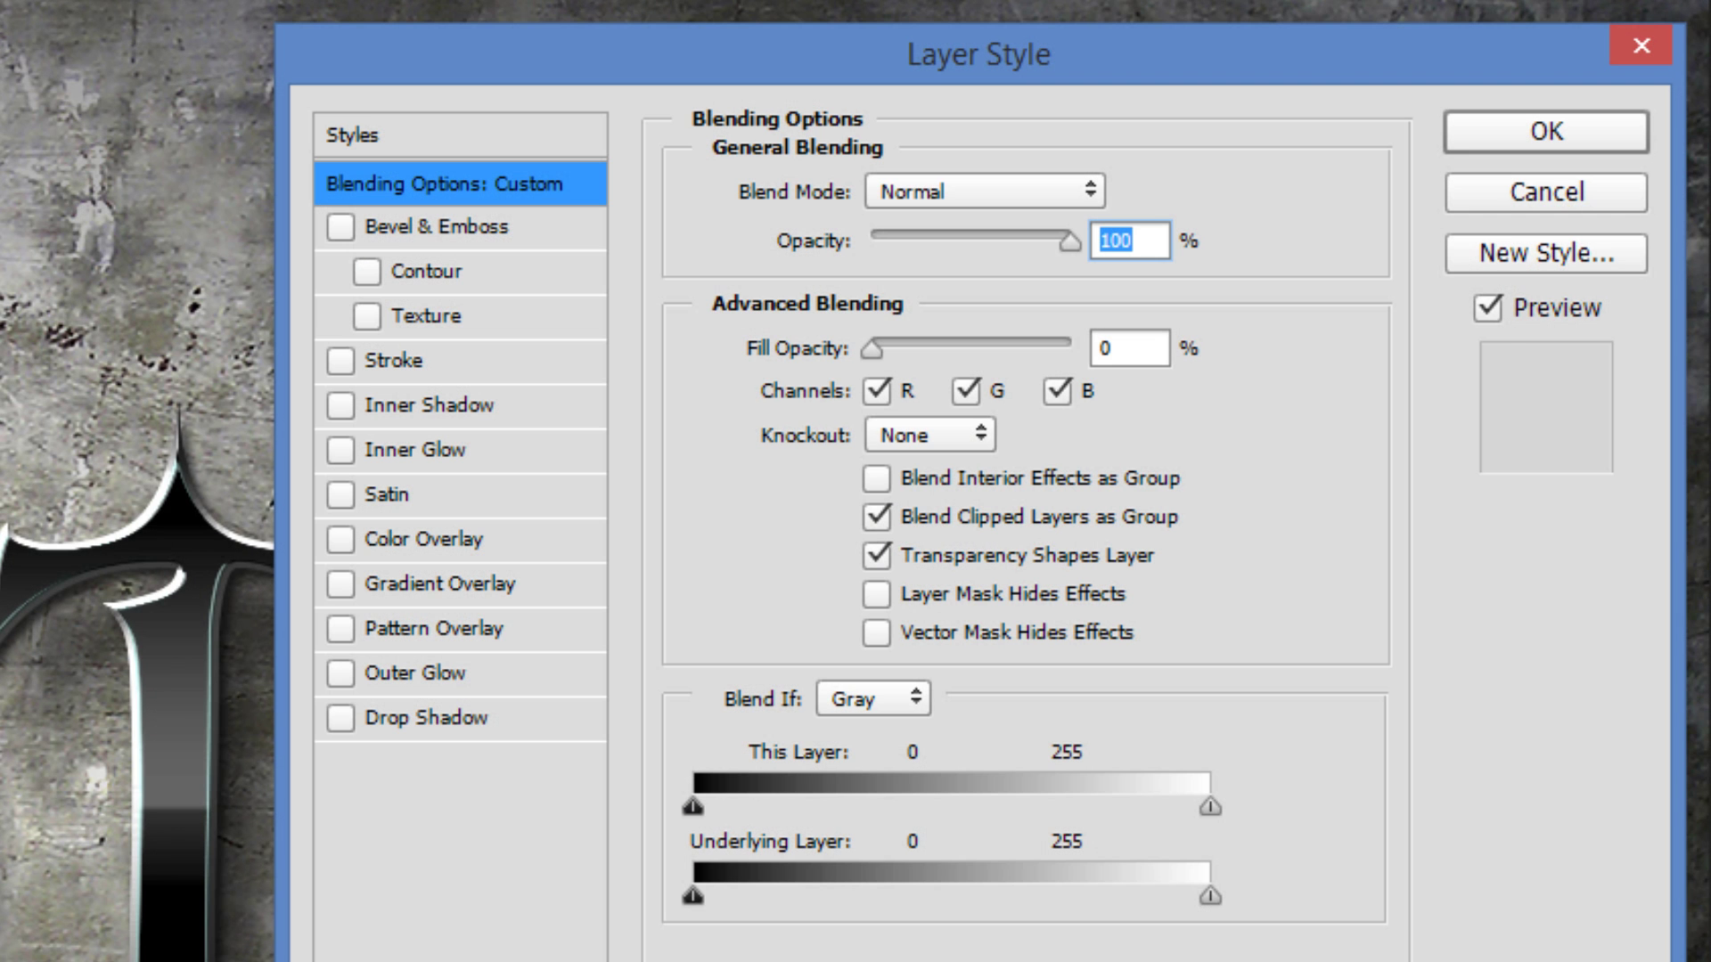
pyautogui.click(501, 234)
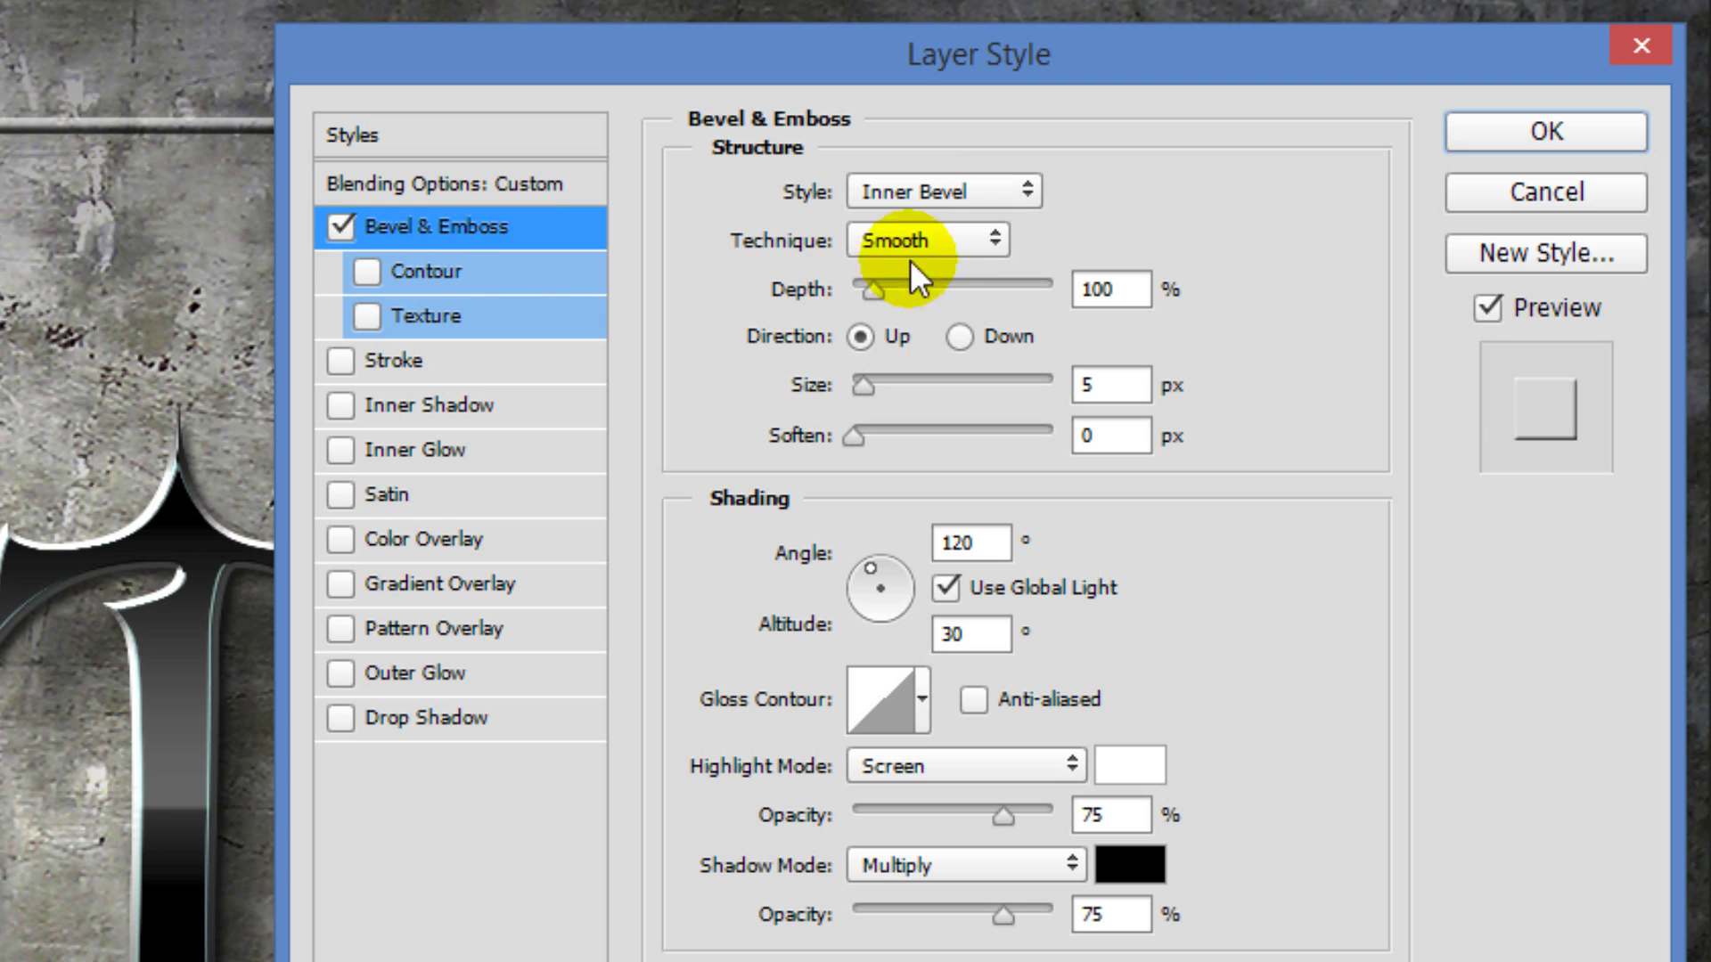
pyautogui.click(925, 241)
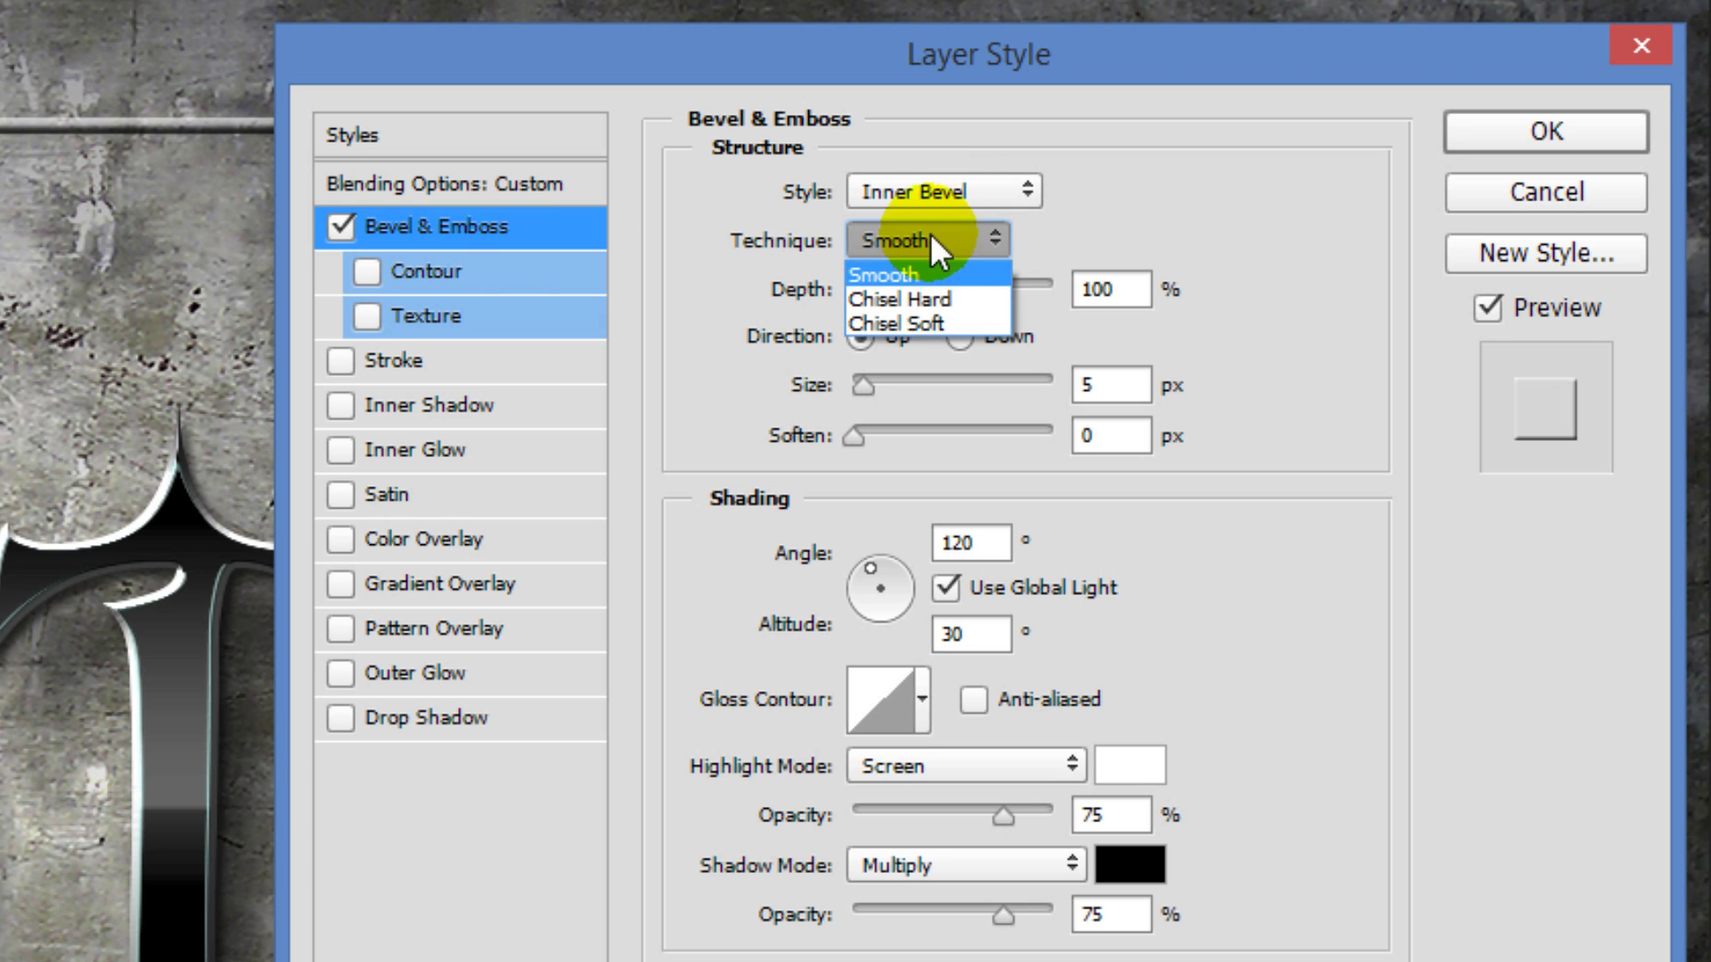
pyautogui.click(942, 300)
pyautogui.click(959, 336)
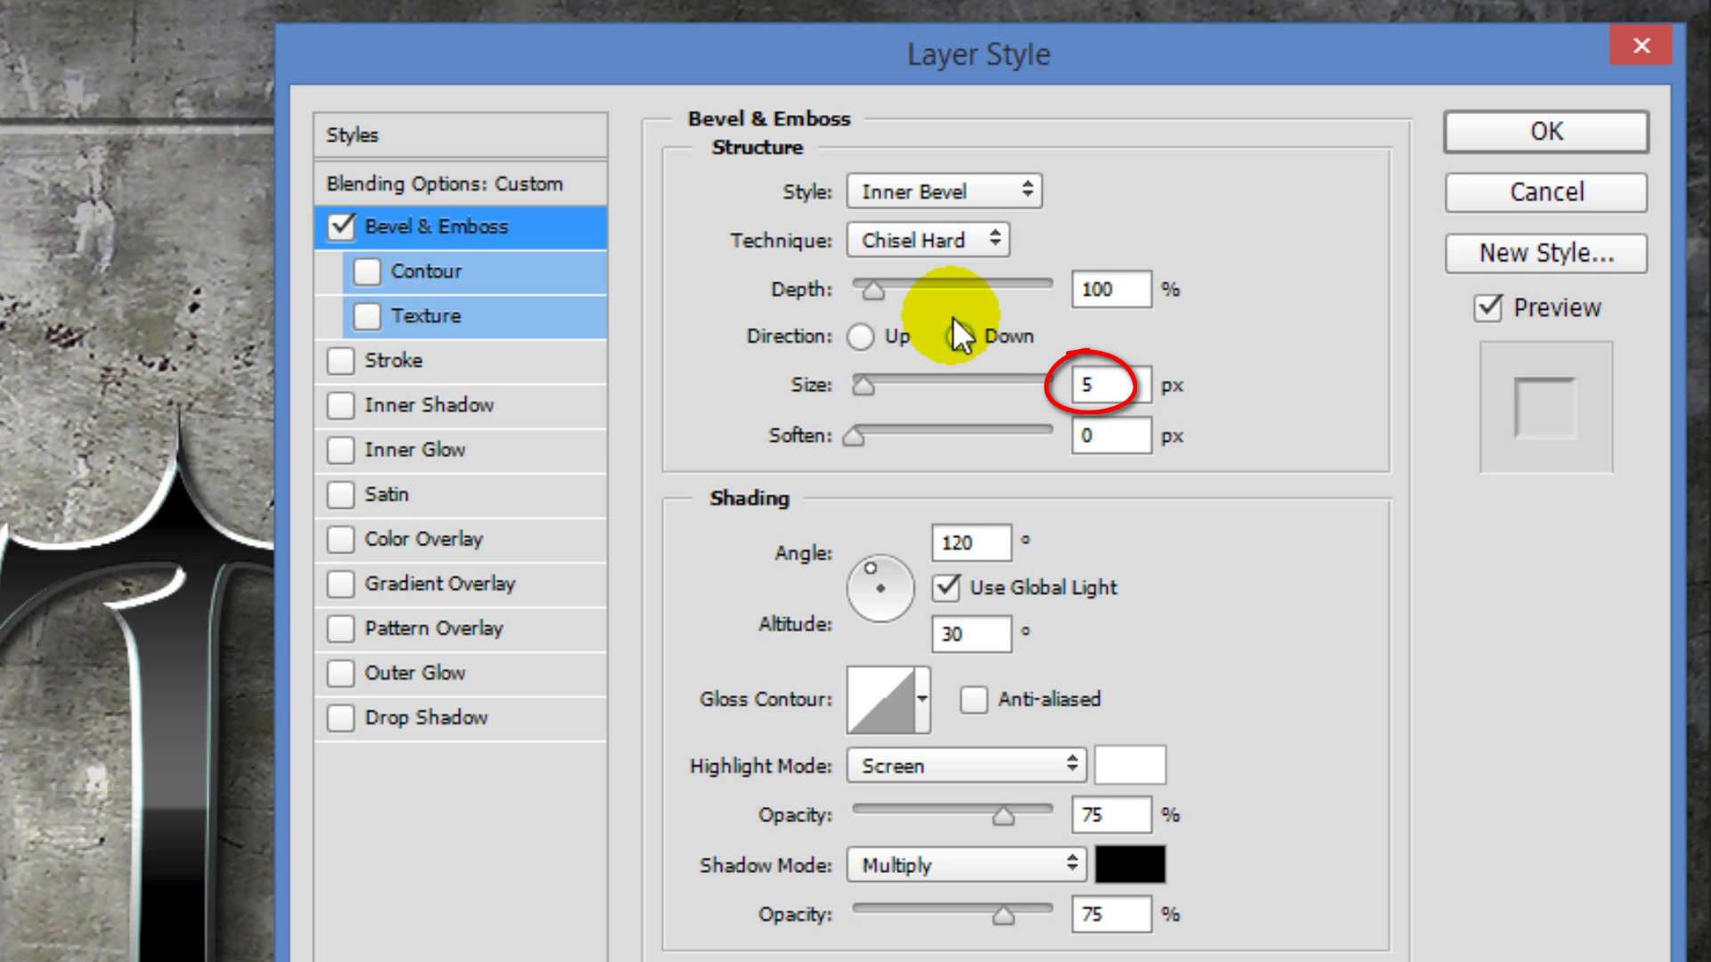
pyautogui.click(1488, 133)
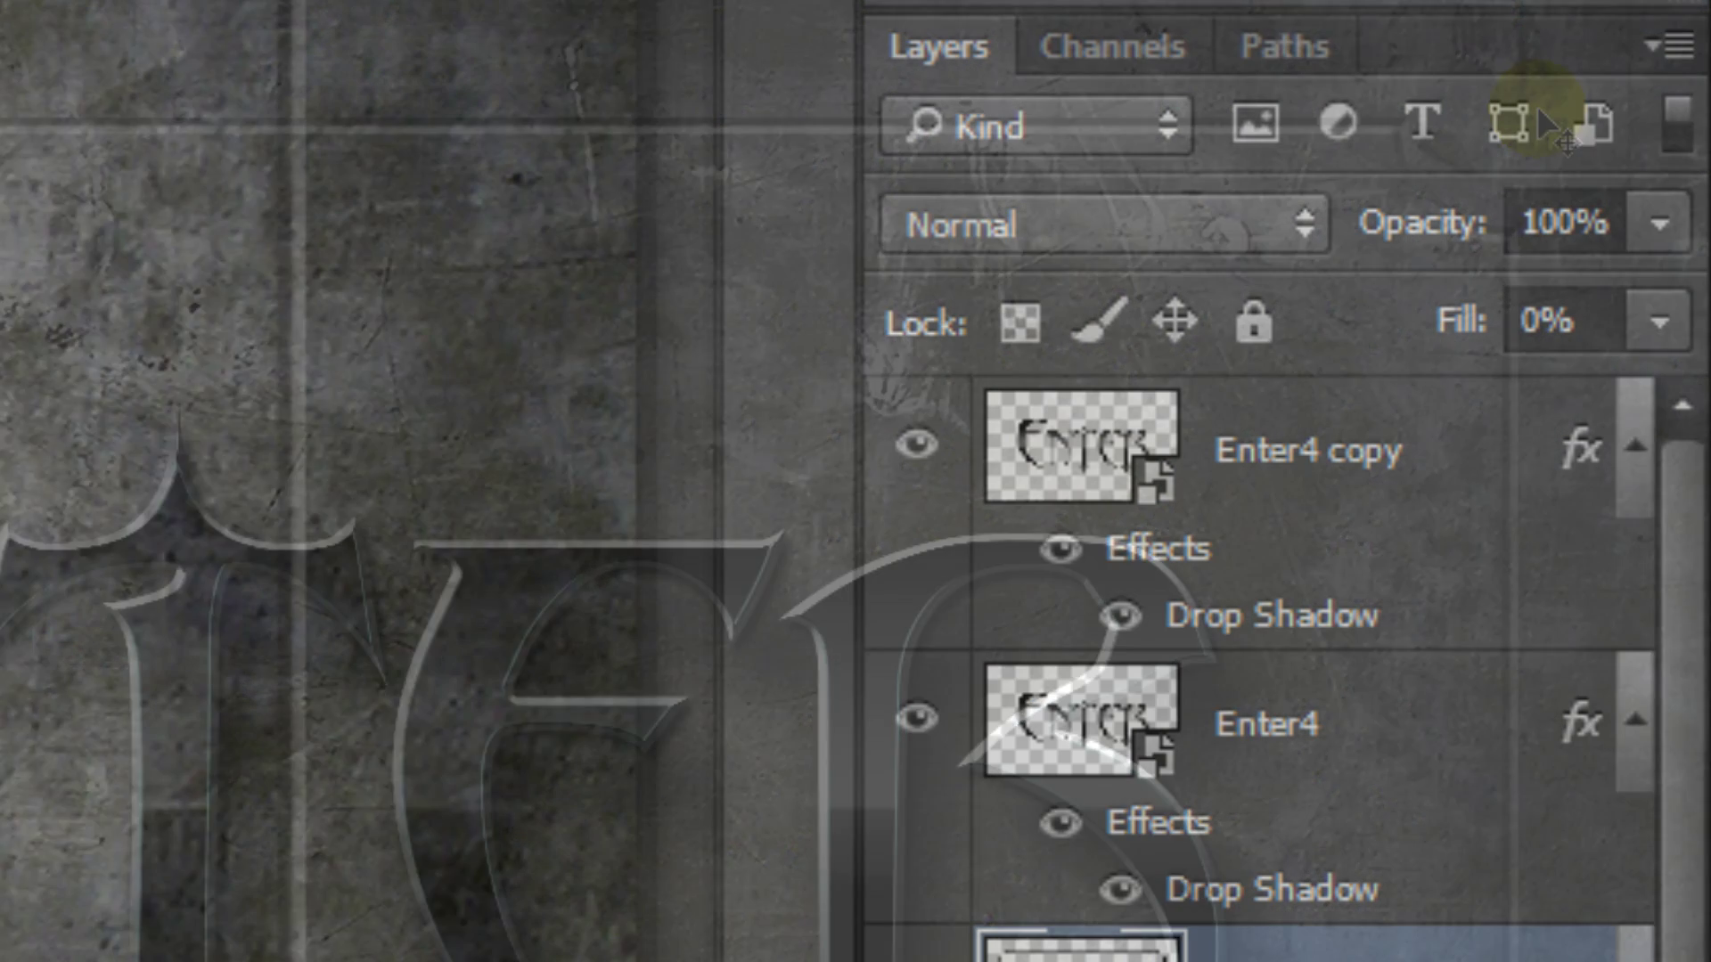
pyautogui.write('80')
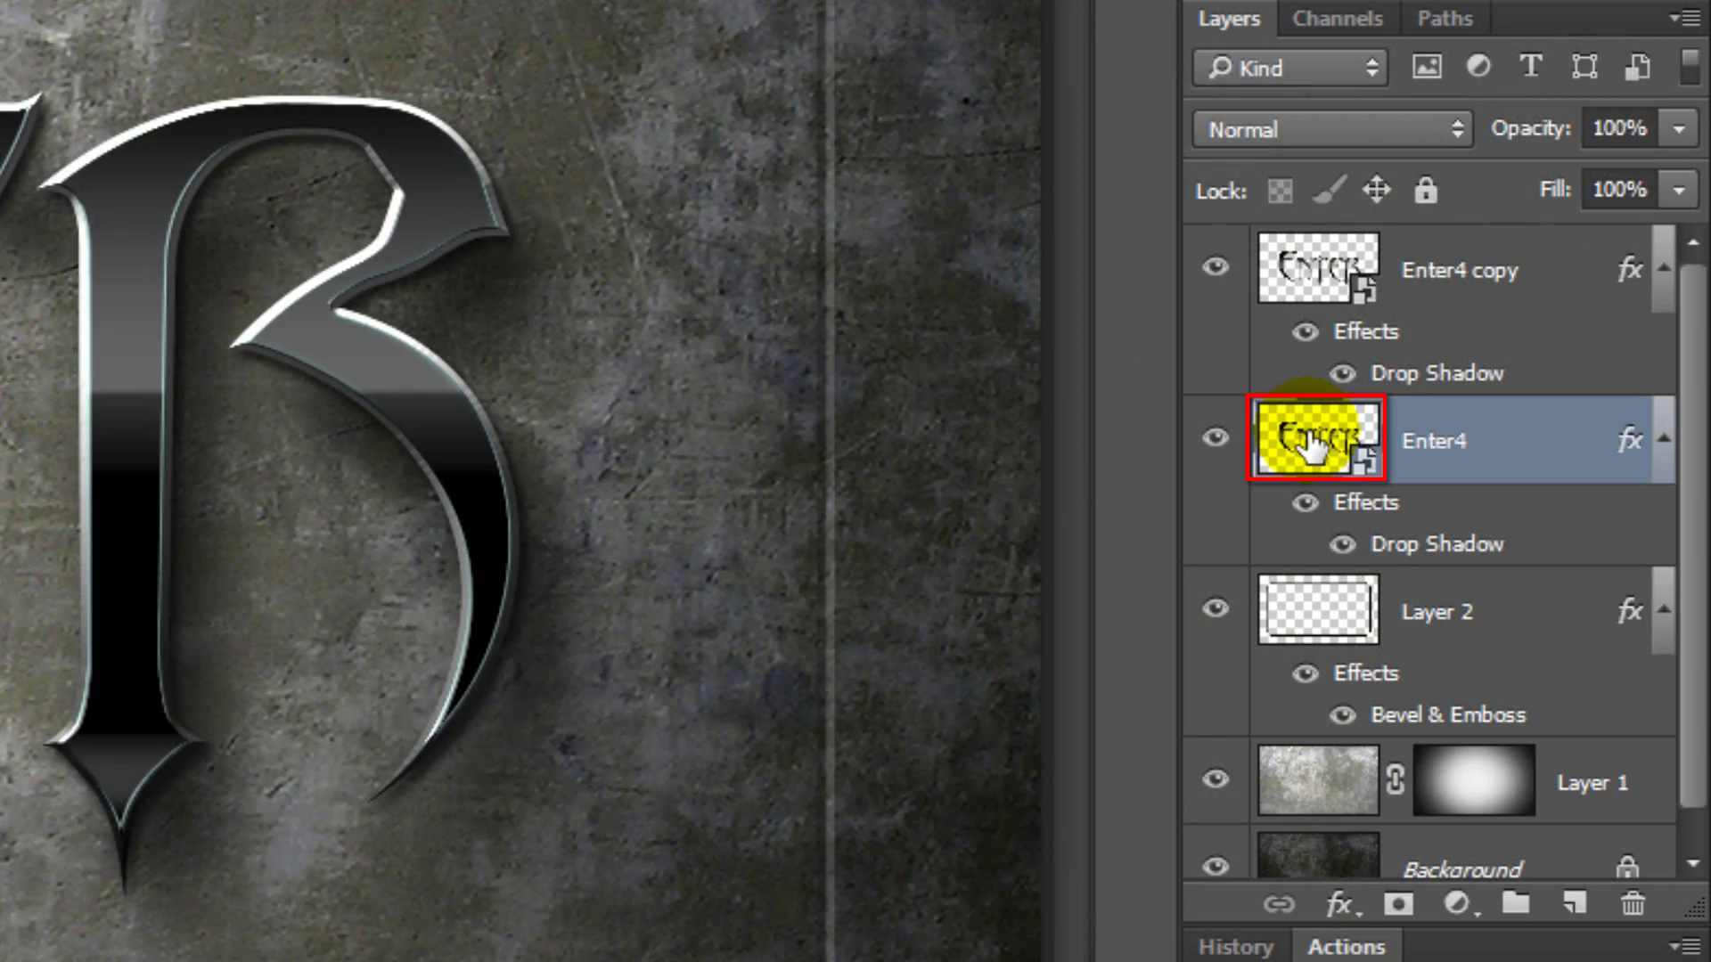
# Step: Open the Enter4 smart object and set its canvas width to 150 percent
pyautogui.doubleClick(1310, 448)
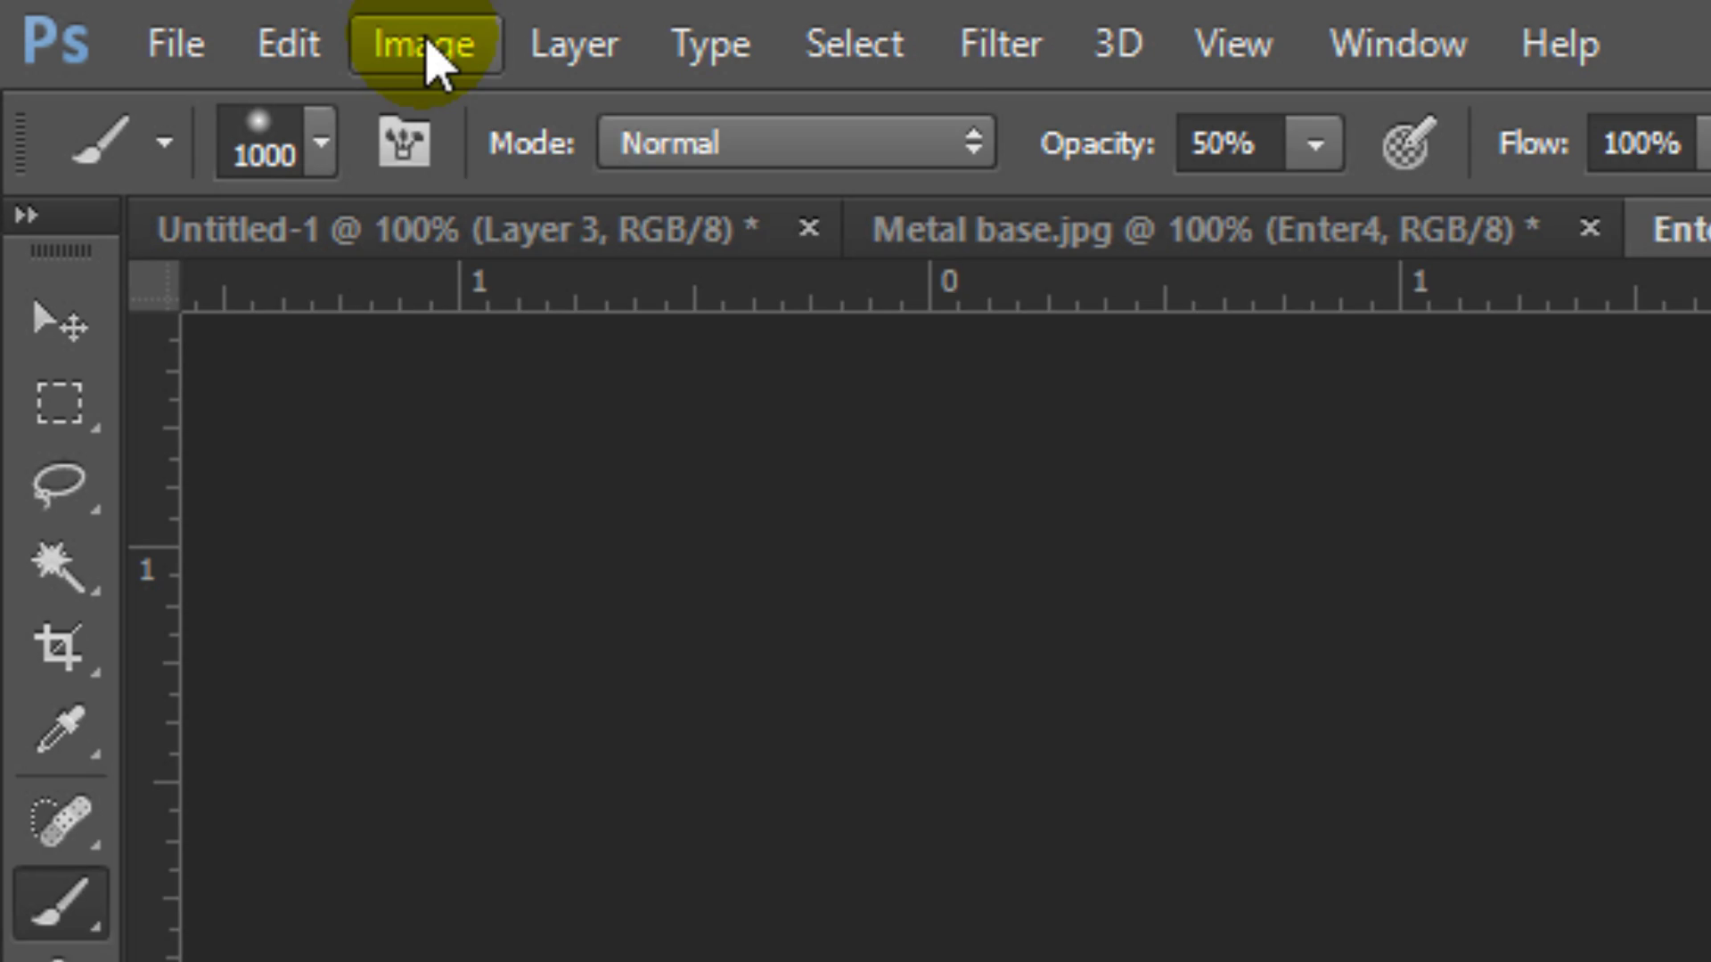
pyautogui.click(120, 13)
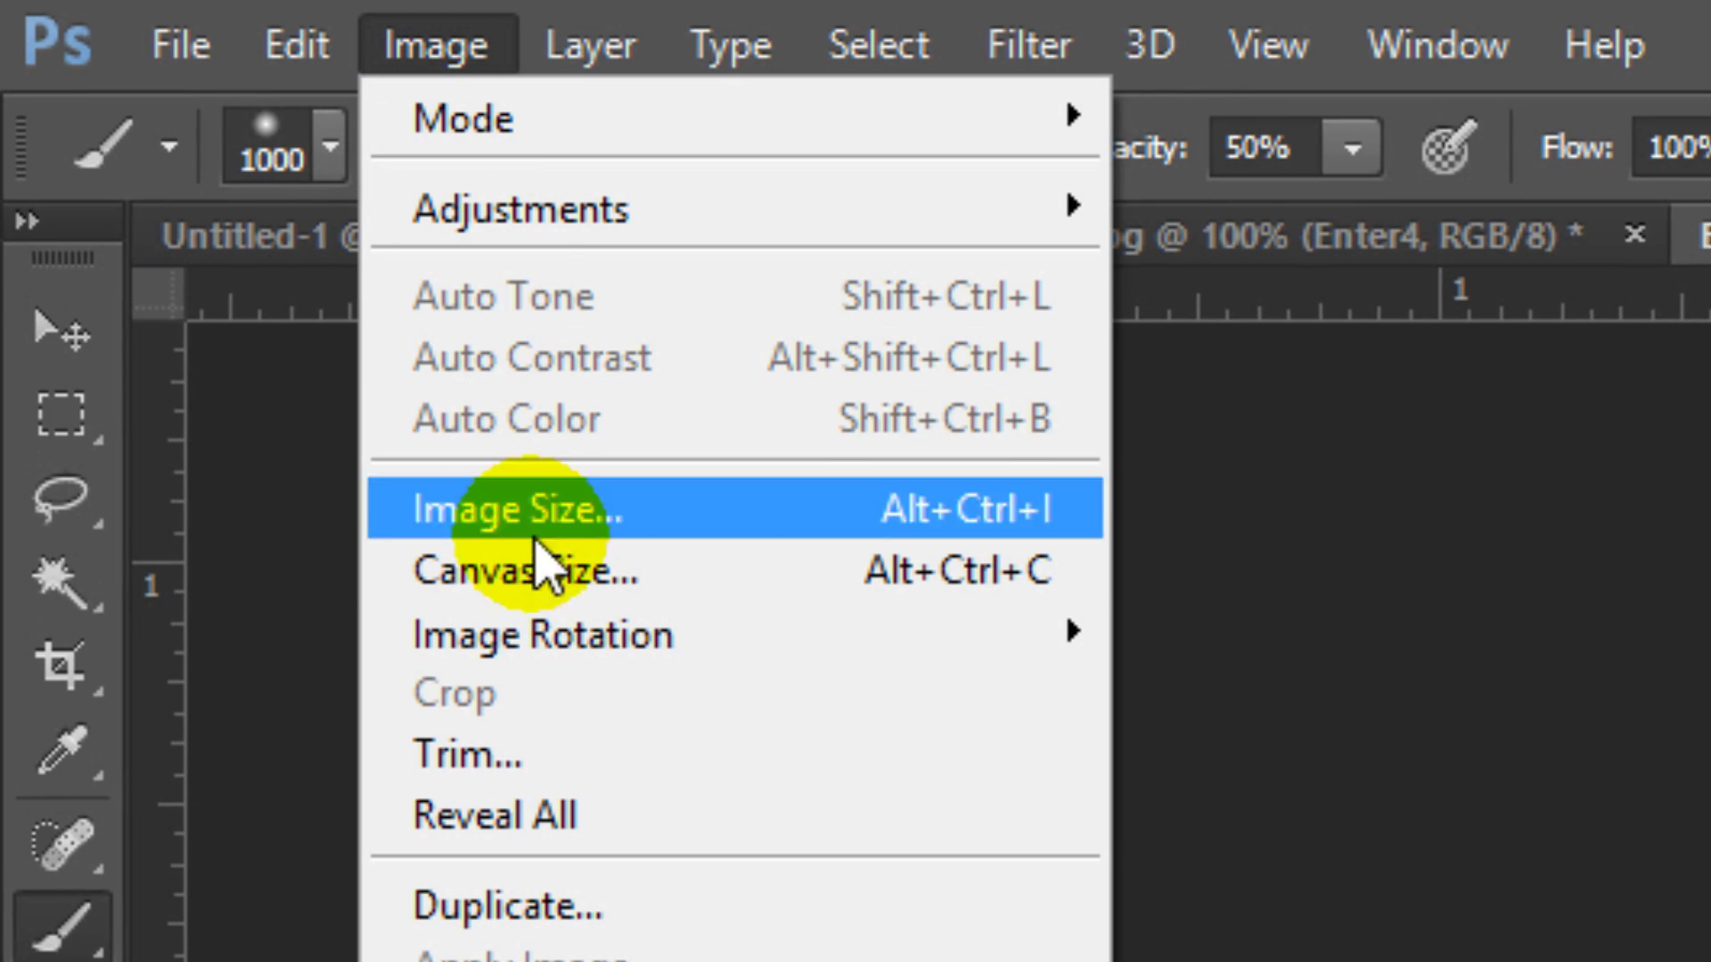
pyautogui.click(541, 575)
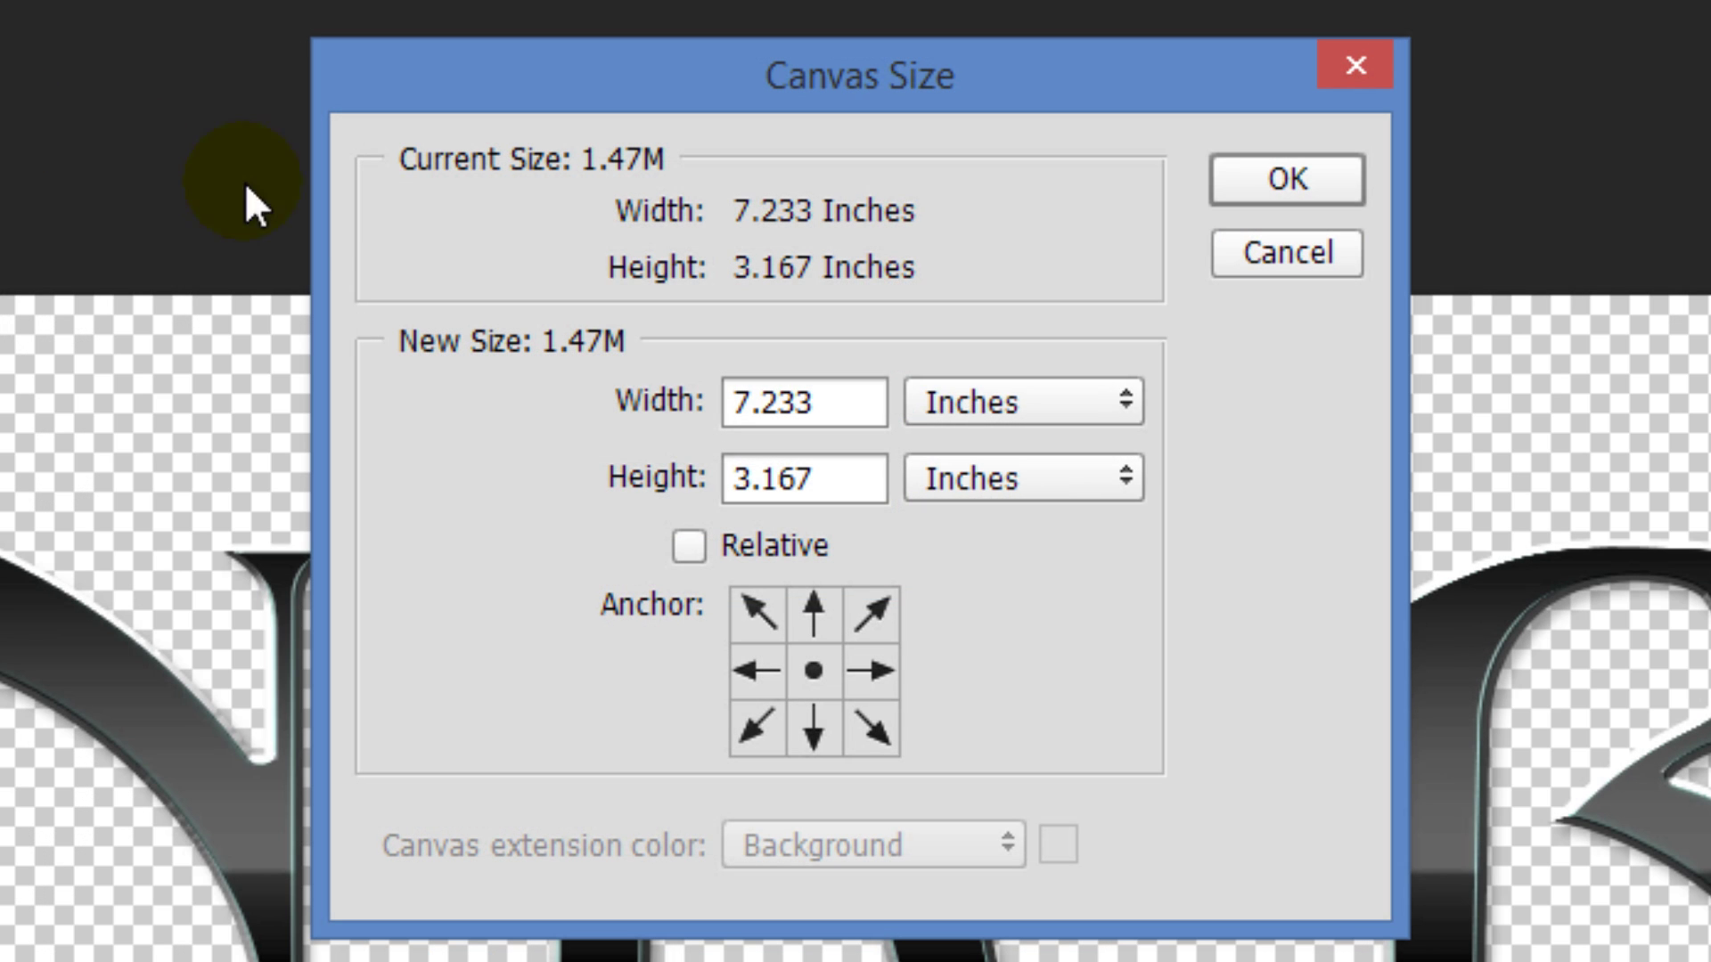
pyautogui.click(1030, 401)
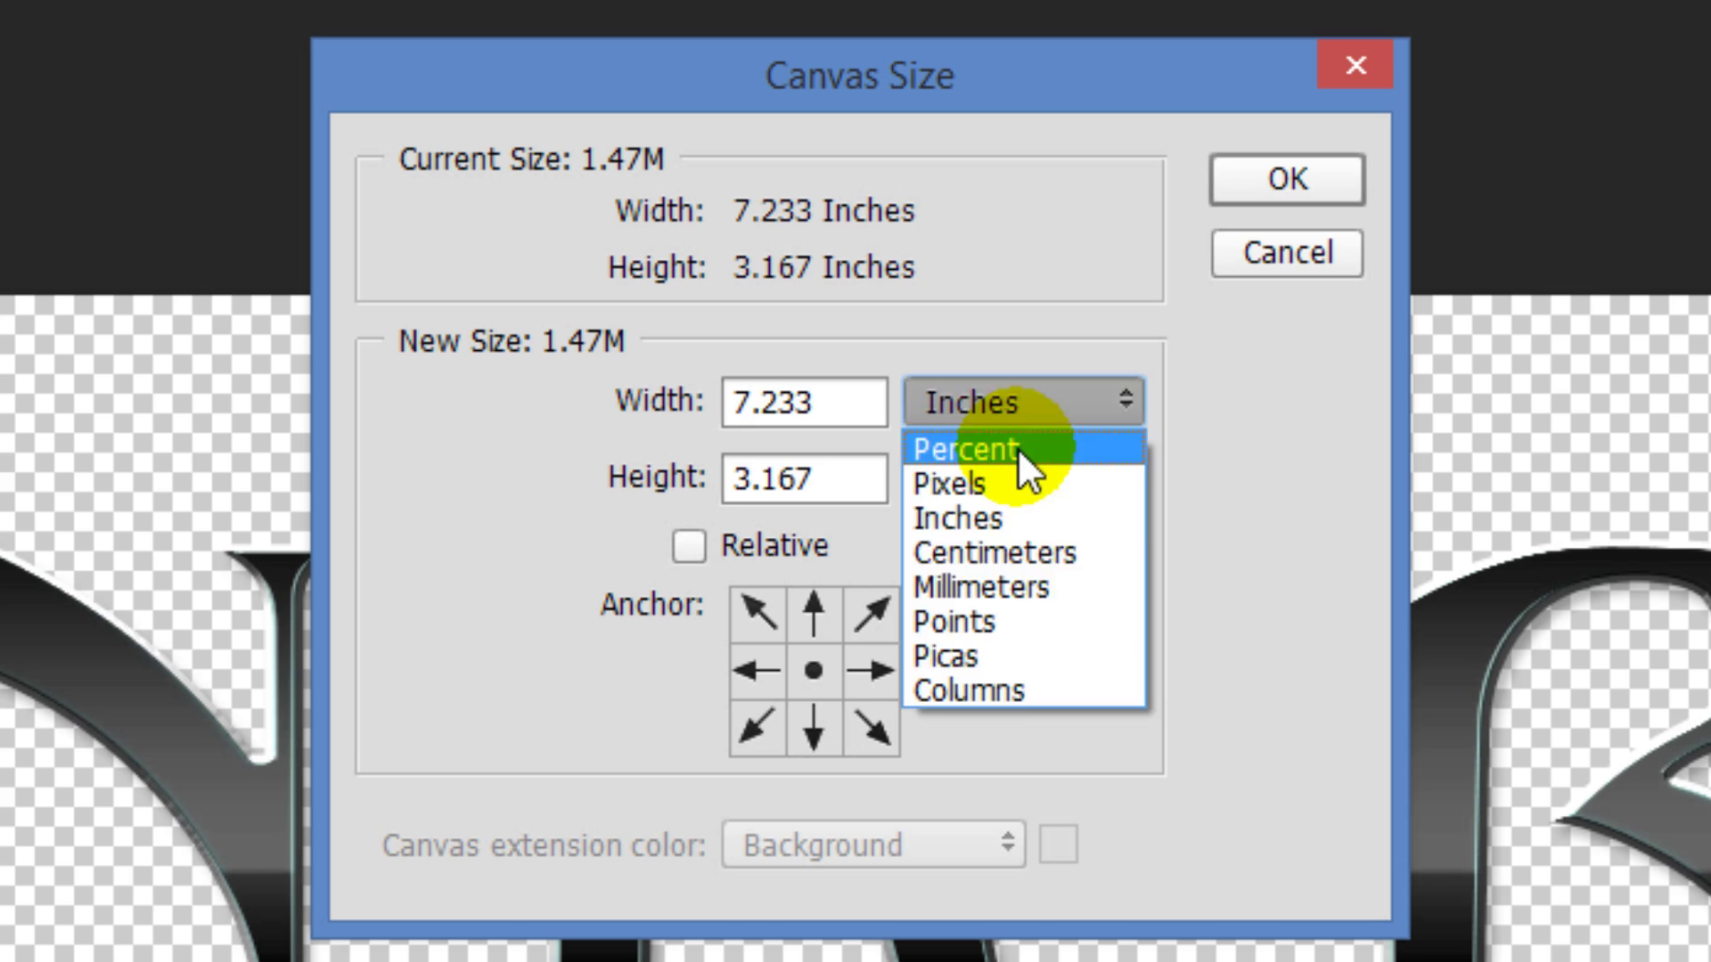
pyautogui.click(1018, 448)
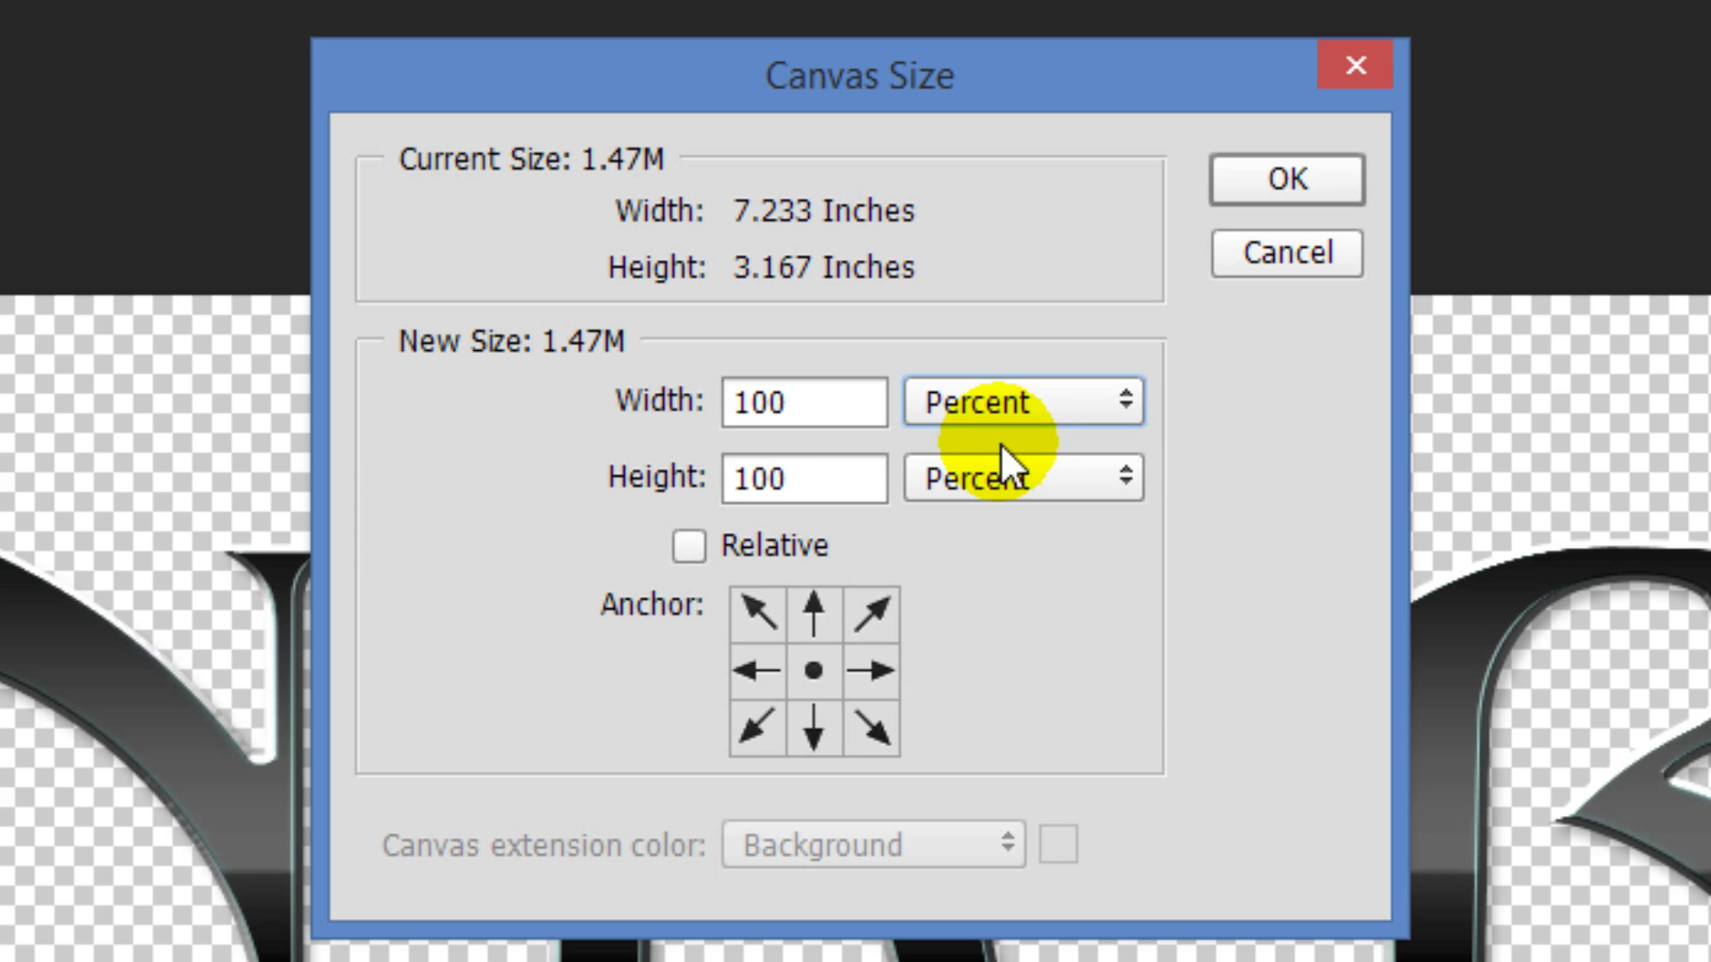
pyautogui.doubleClick(852, 405)
pyautogui.write('150')
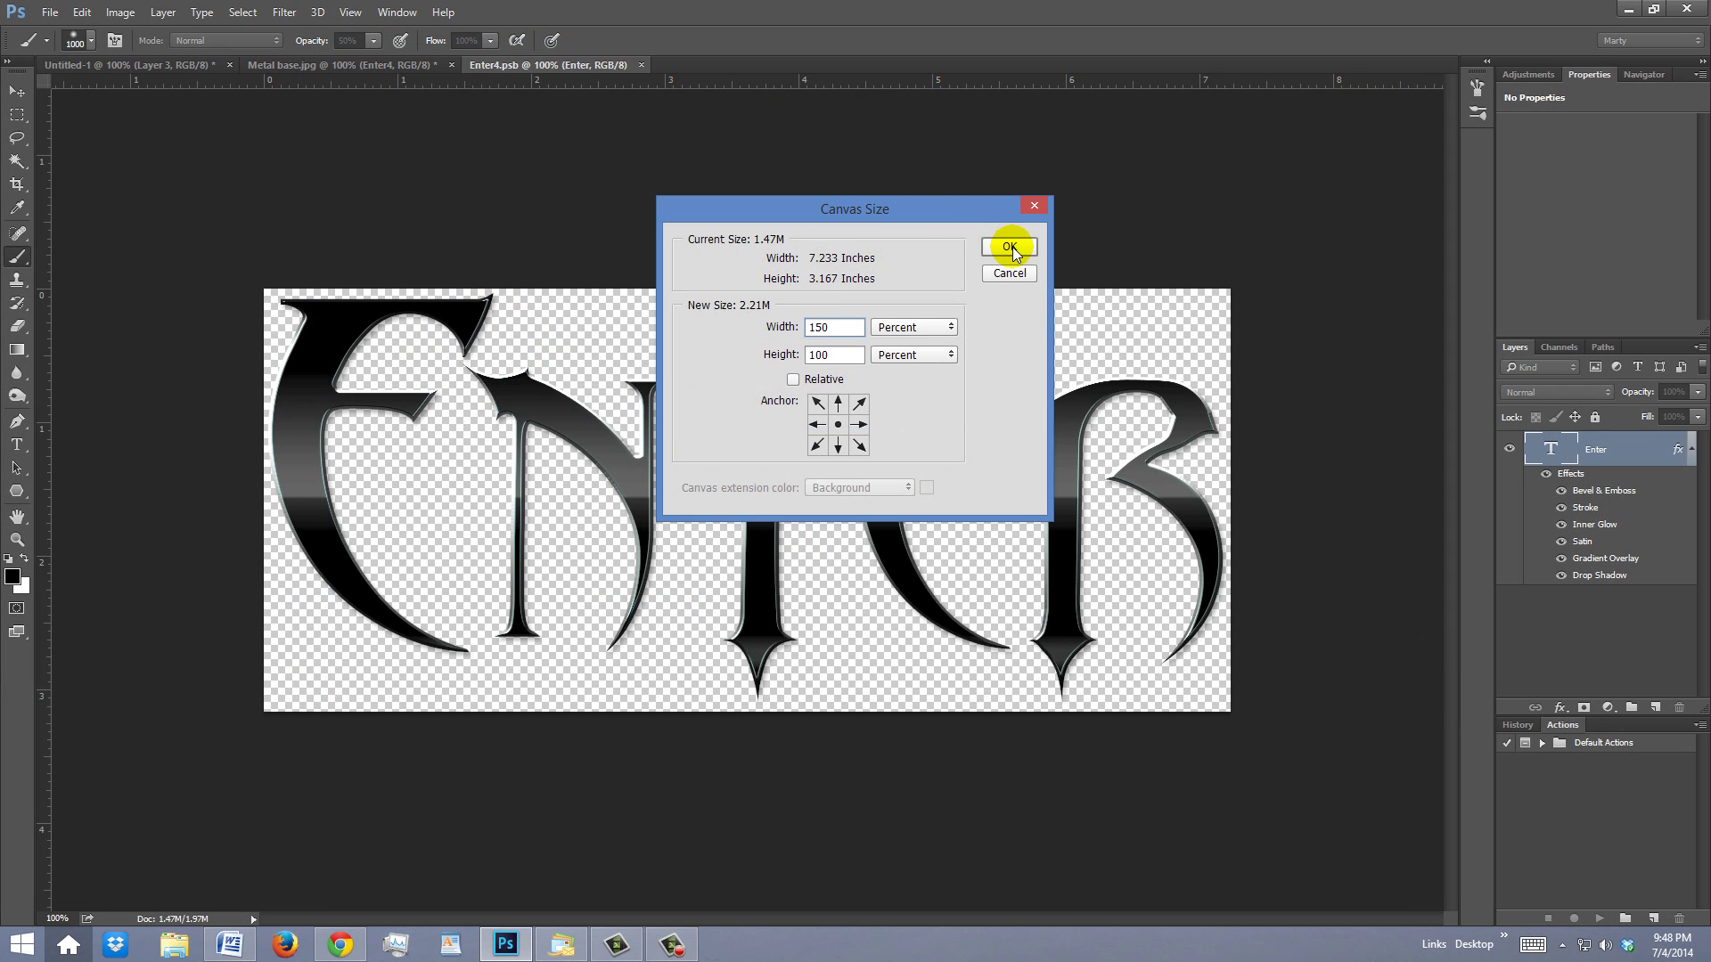
pyautogui.click(1013, 247)
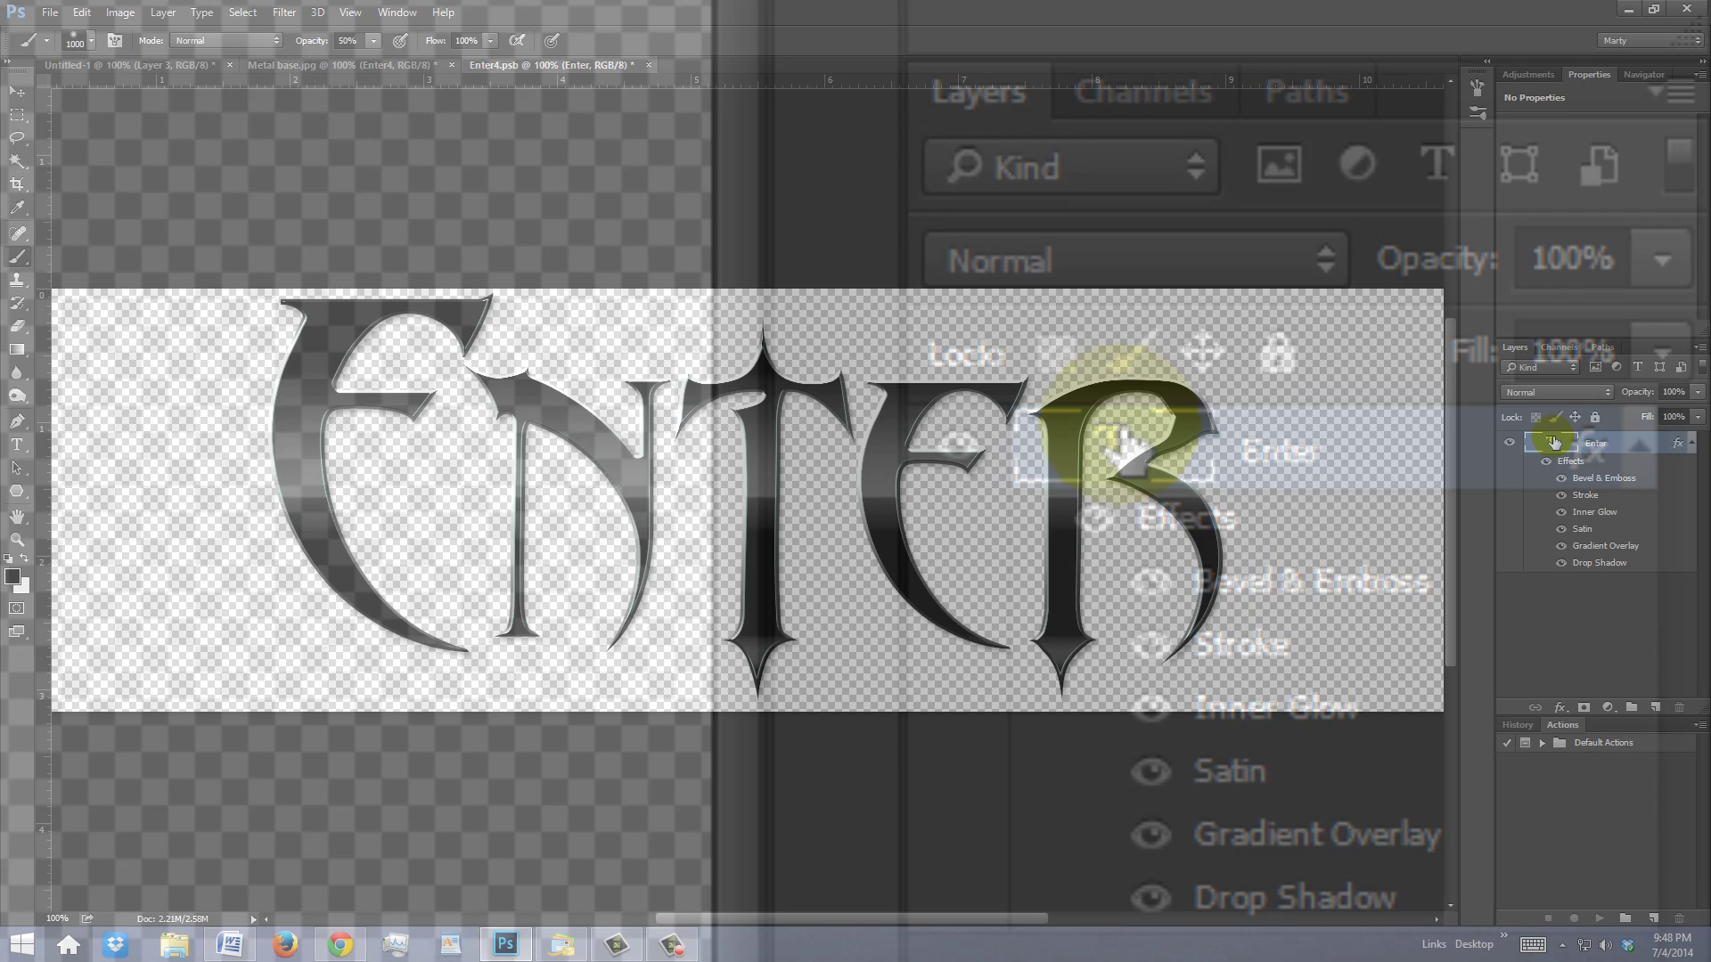
pyautogui.write('B')
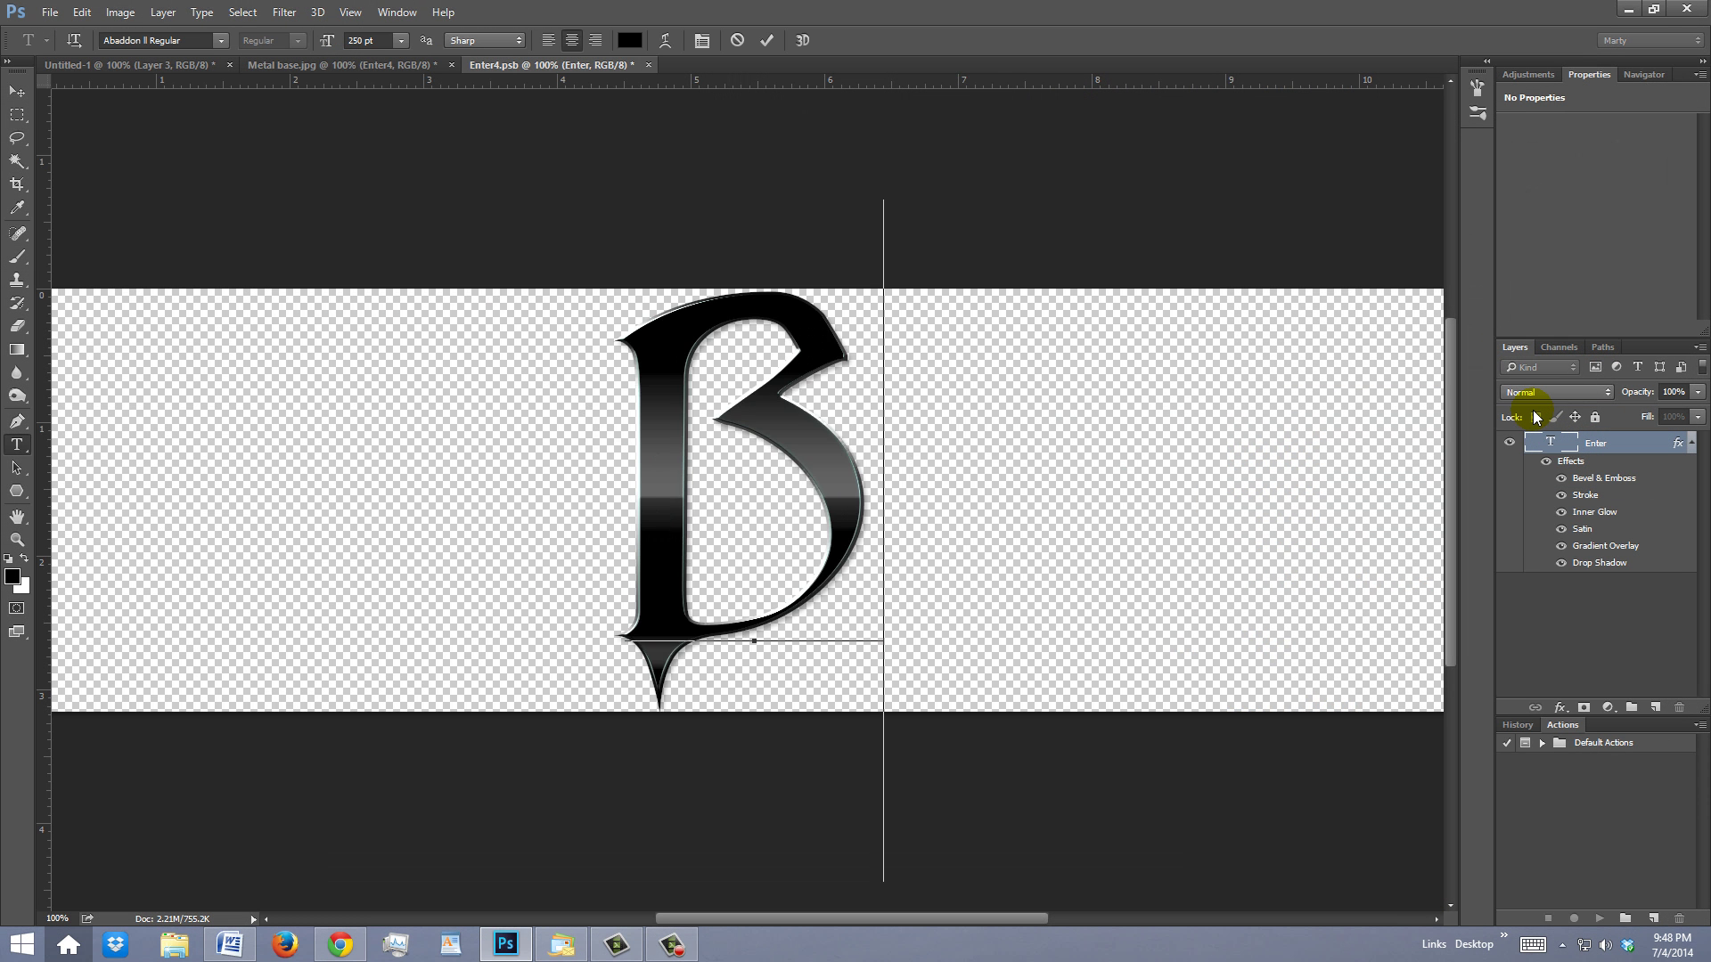
pyautogui.write('eware')
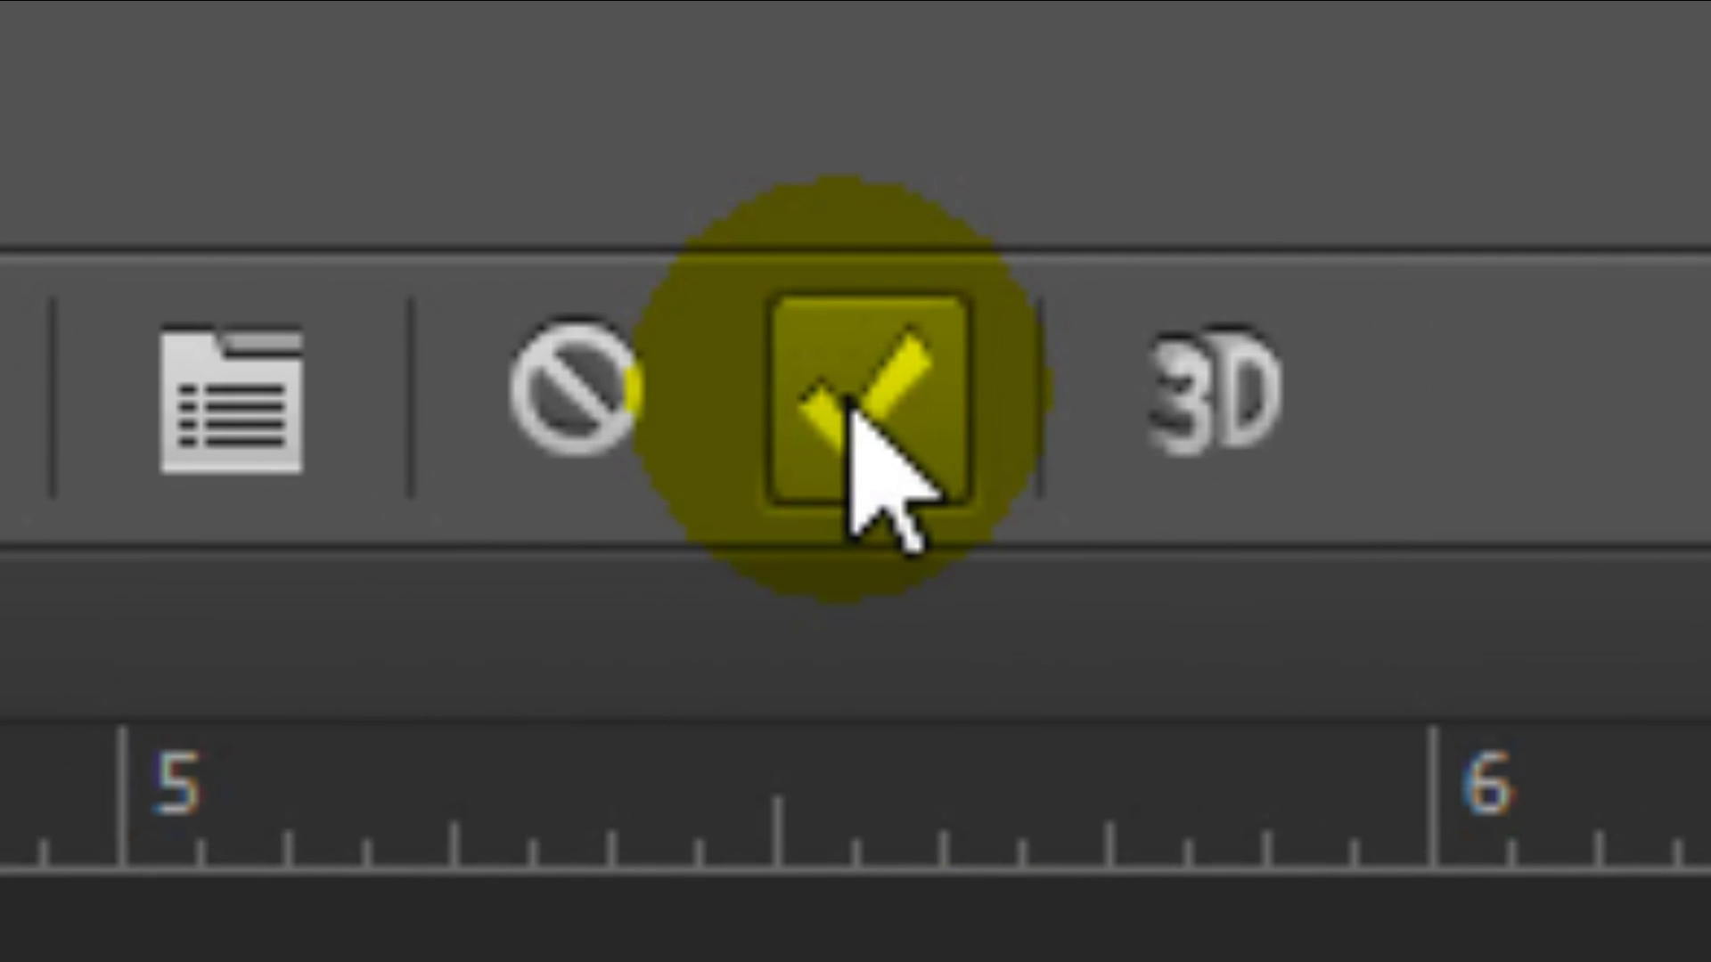
# Step: Commit the BEWARE text, then close Enter4.psb and save the changes
pyautogui.click(764, 41)
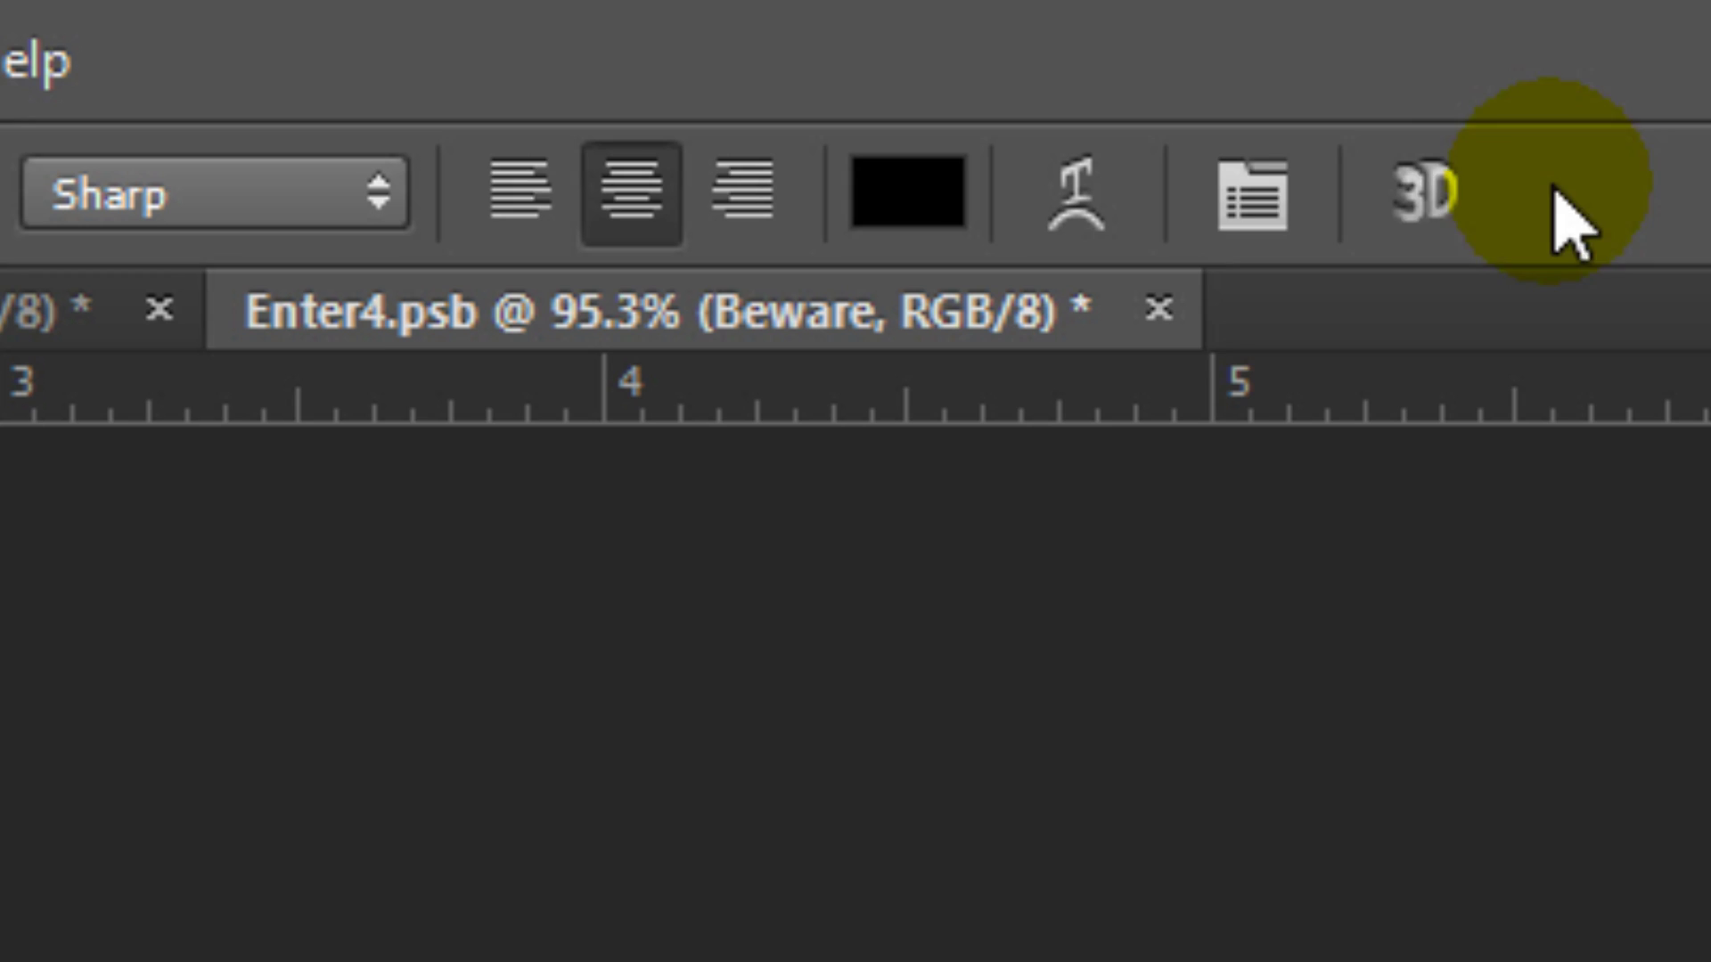
pyautogui.click(1164, 310)
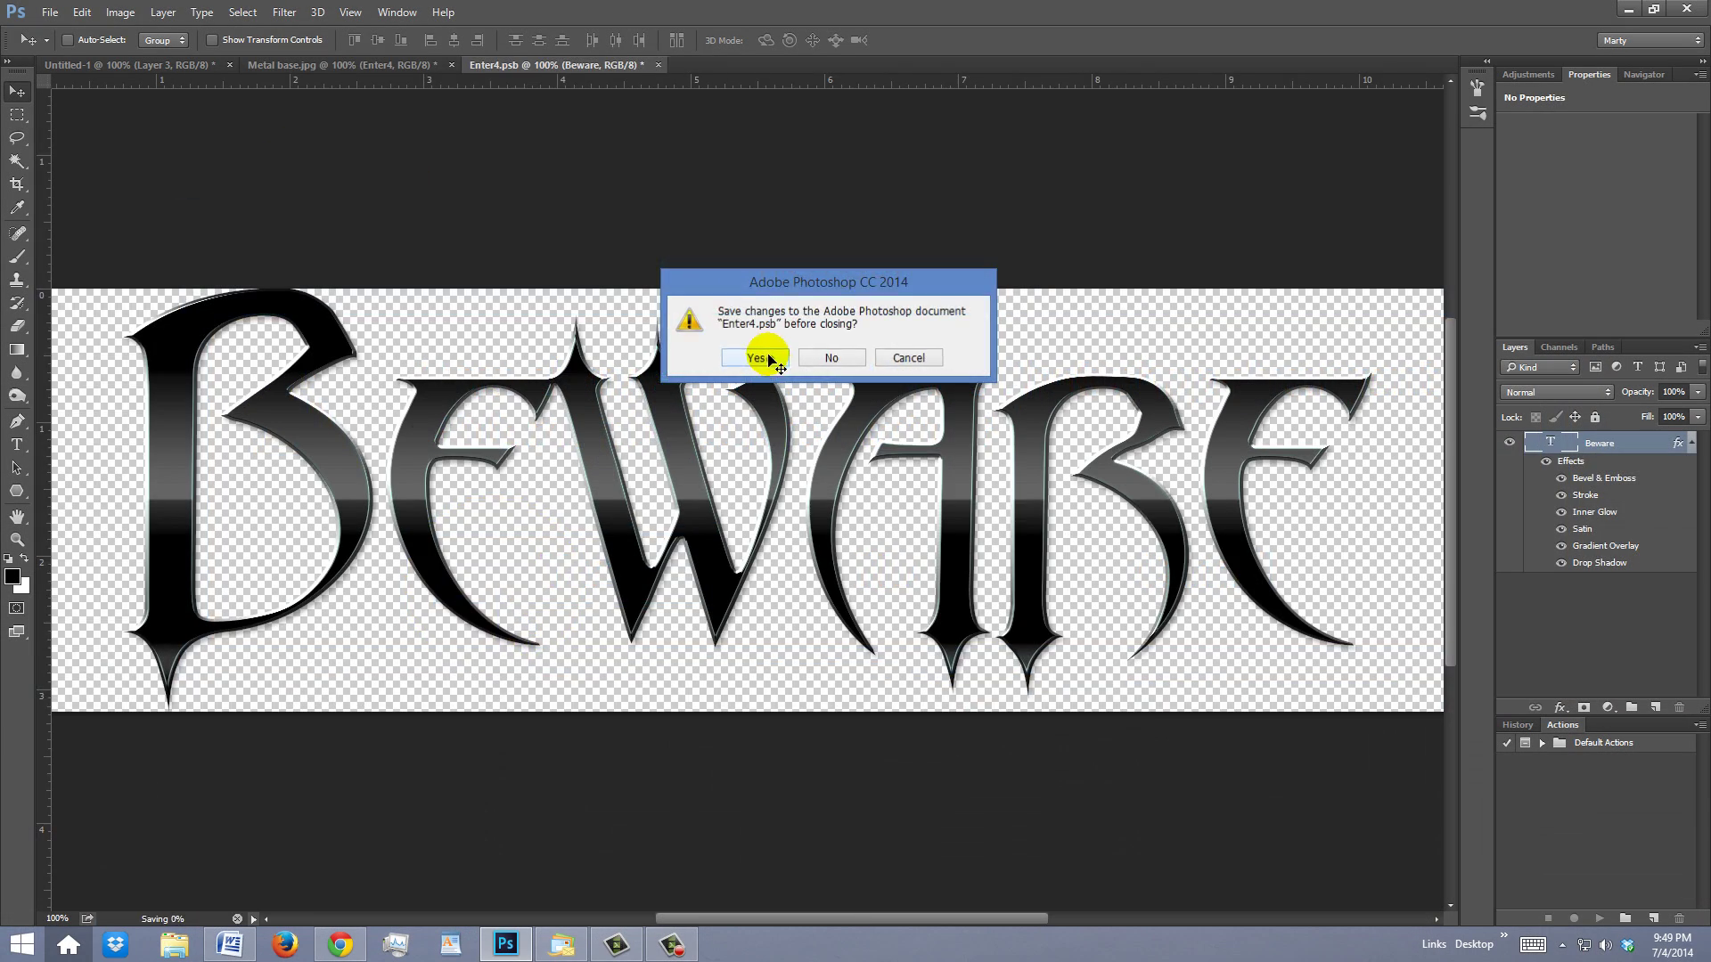
pyautogui.click(762, 360)
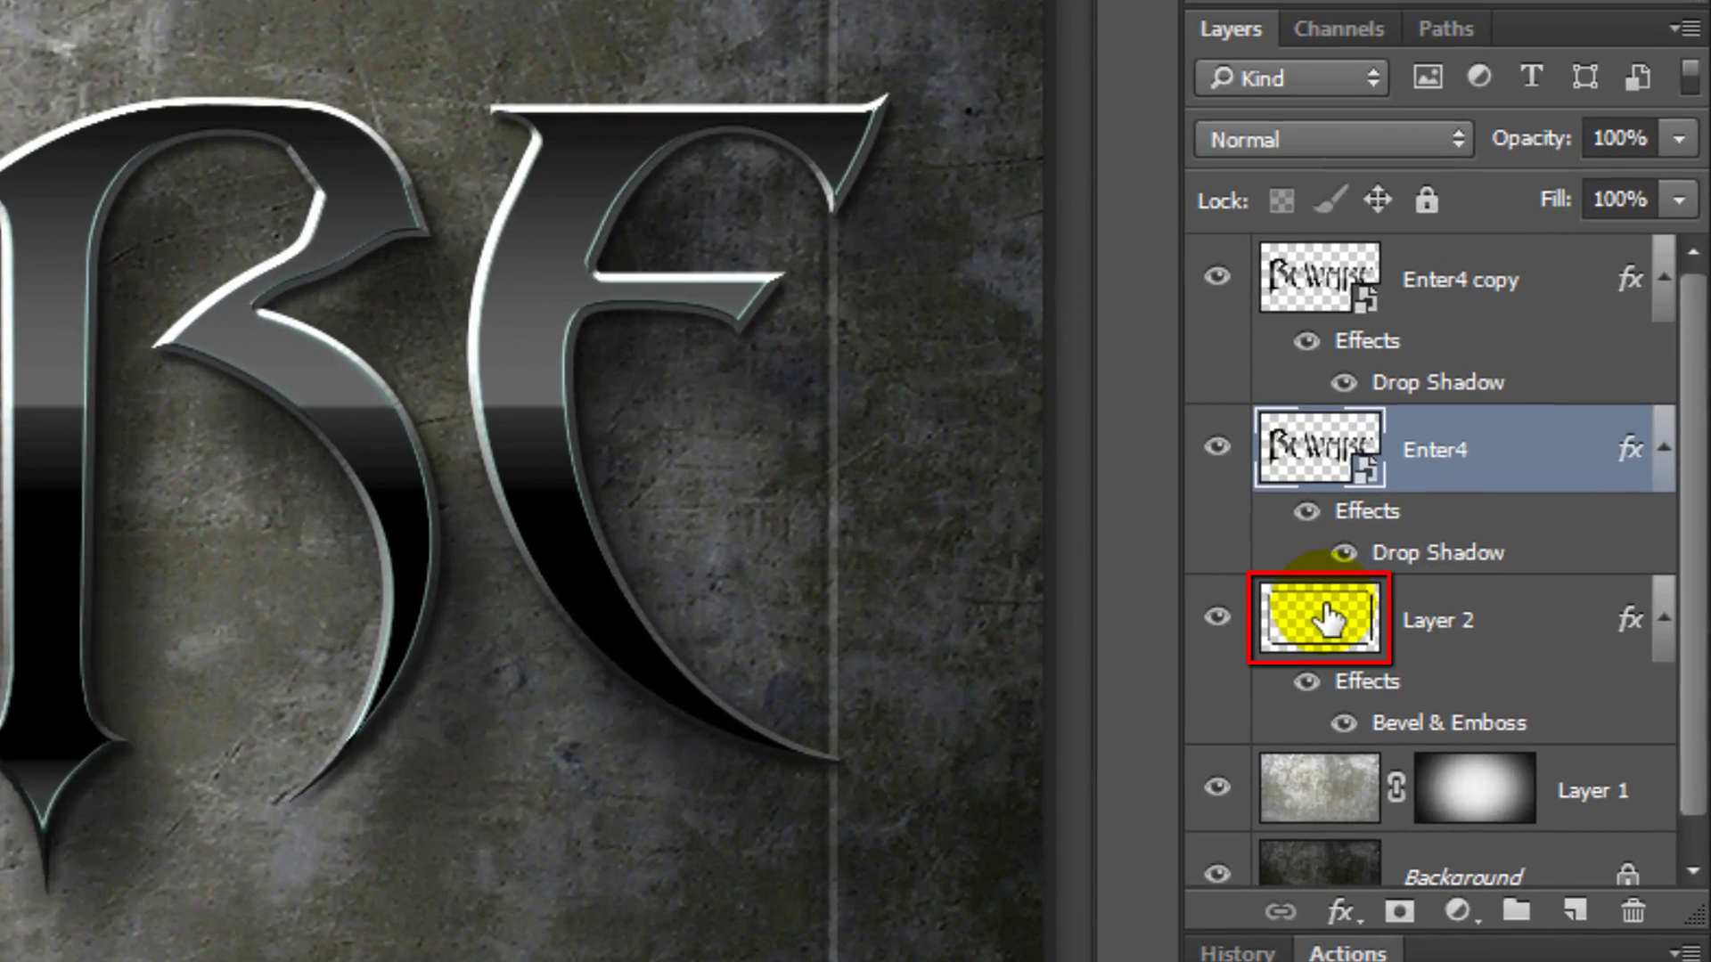
# Step: Stretch the Layer 2 frame horizontally from its centre to about 110% width around BEWARE
pyautogui.click(1328, 617)
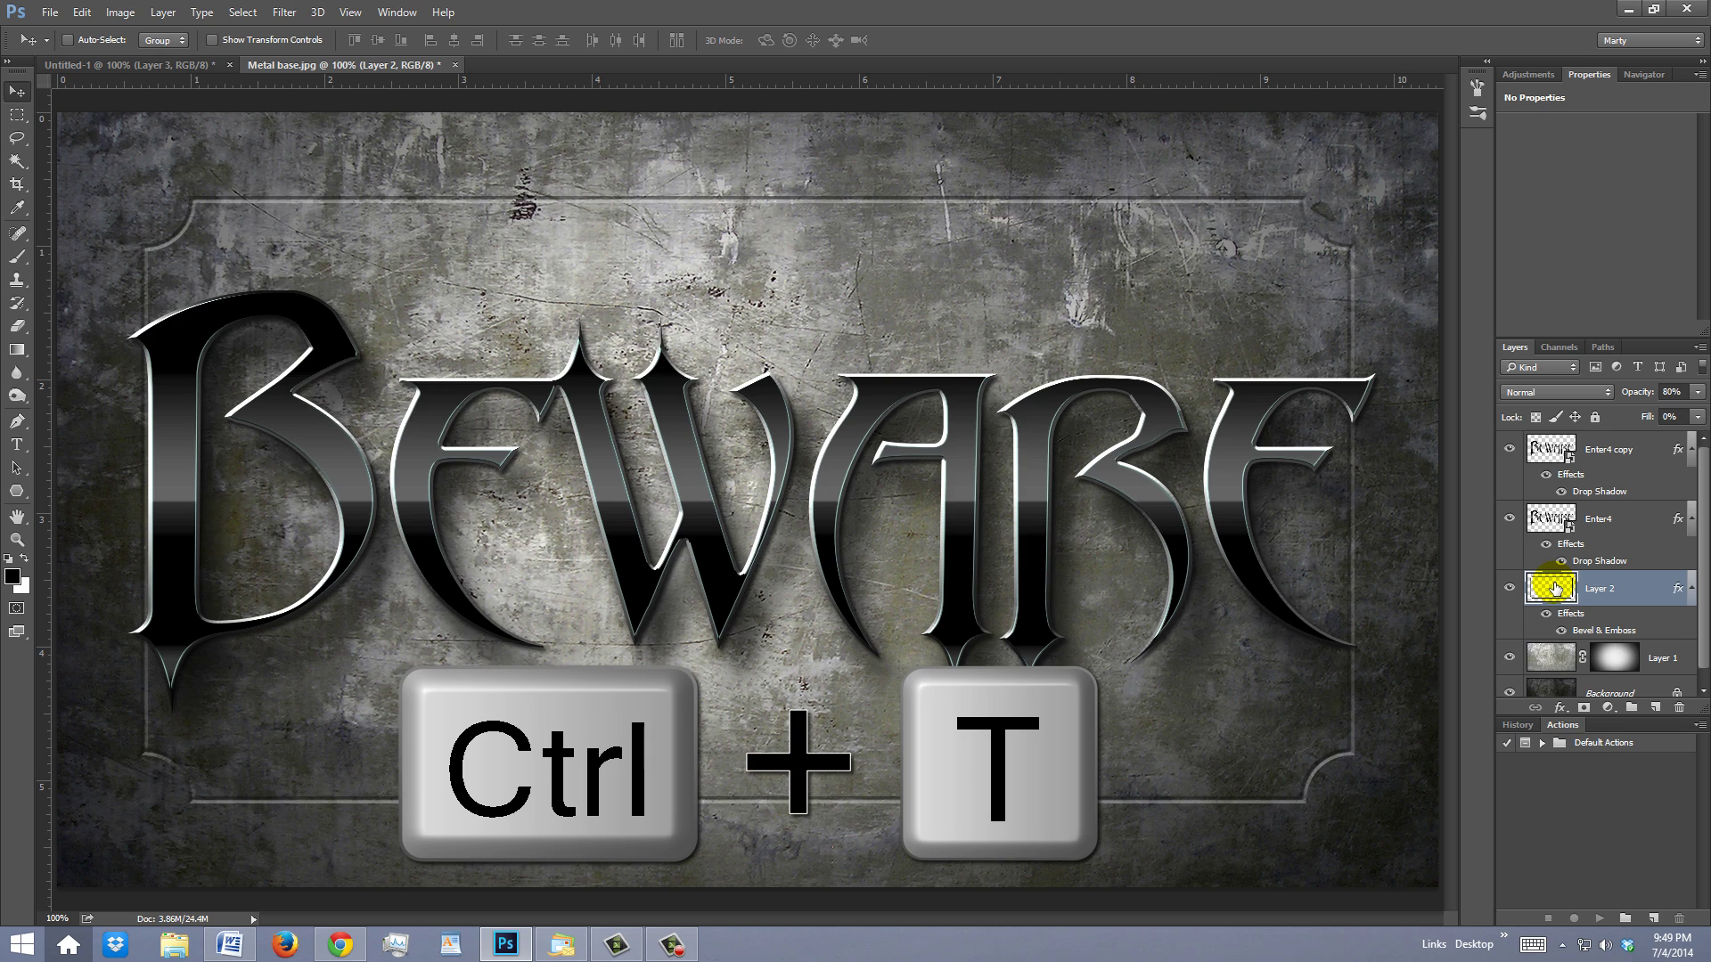
pyautogui.hotkey('ctrl', 't')
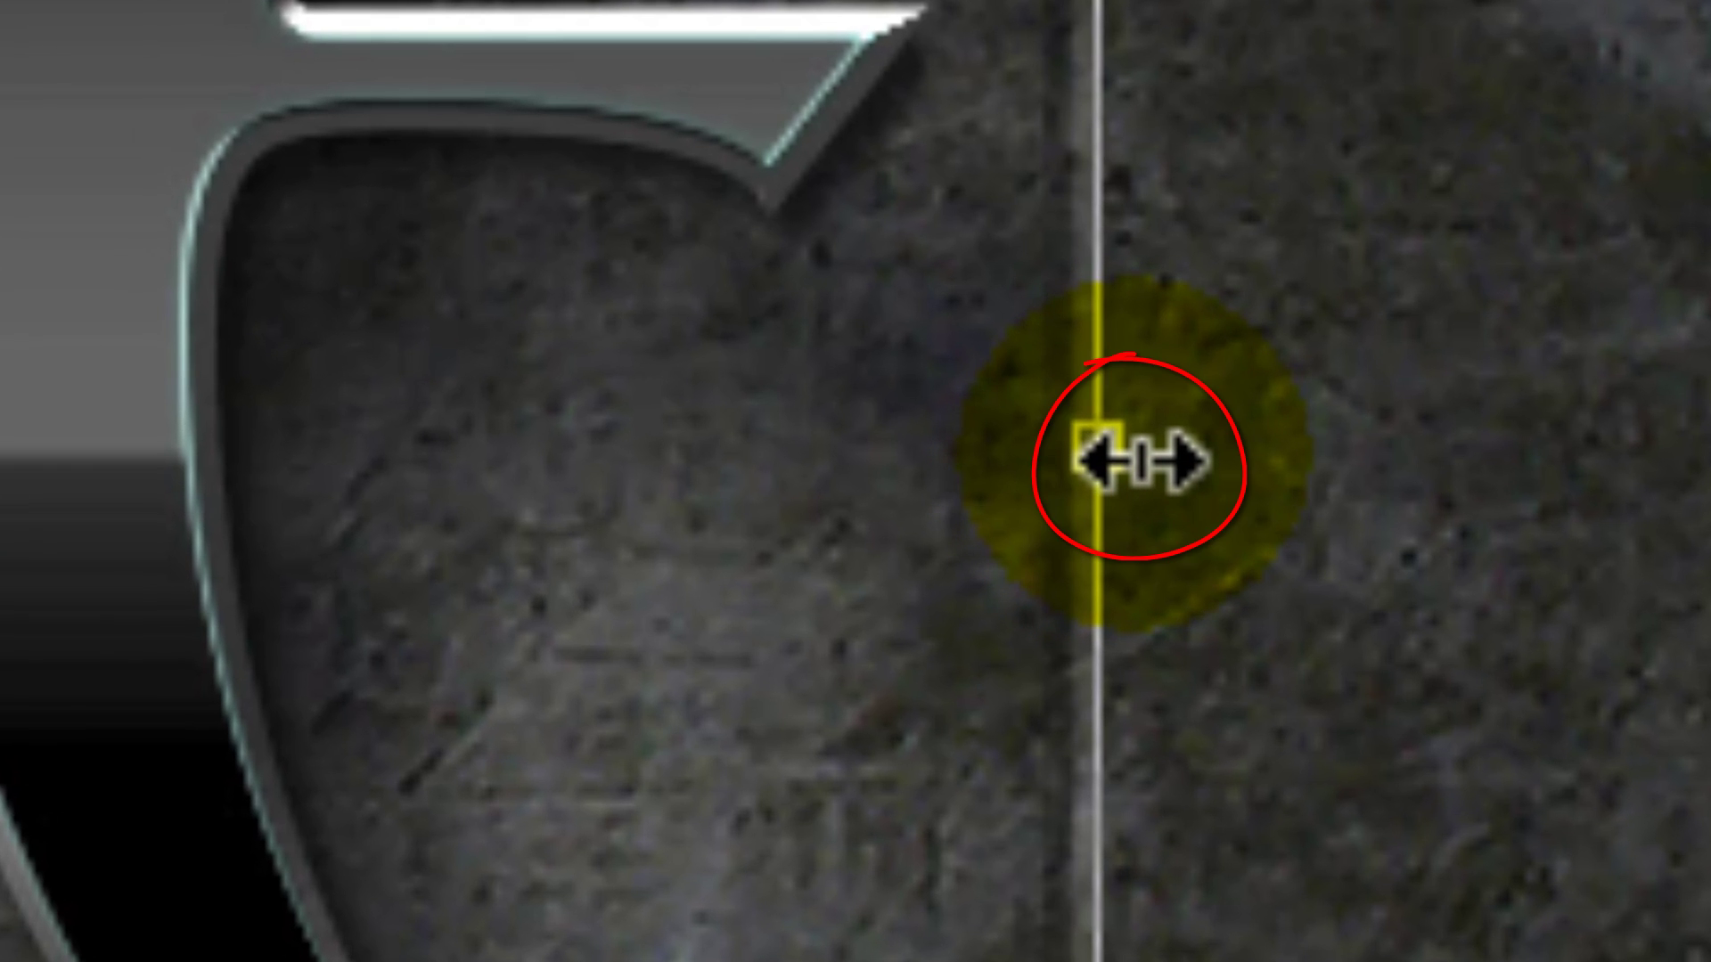
pyautogui.hotkey('shift', 'alt')
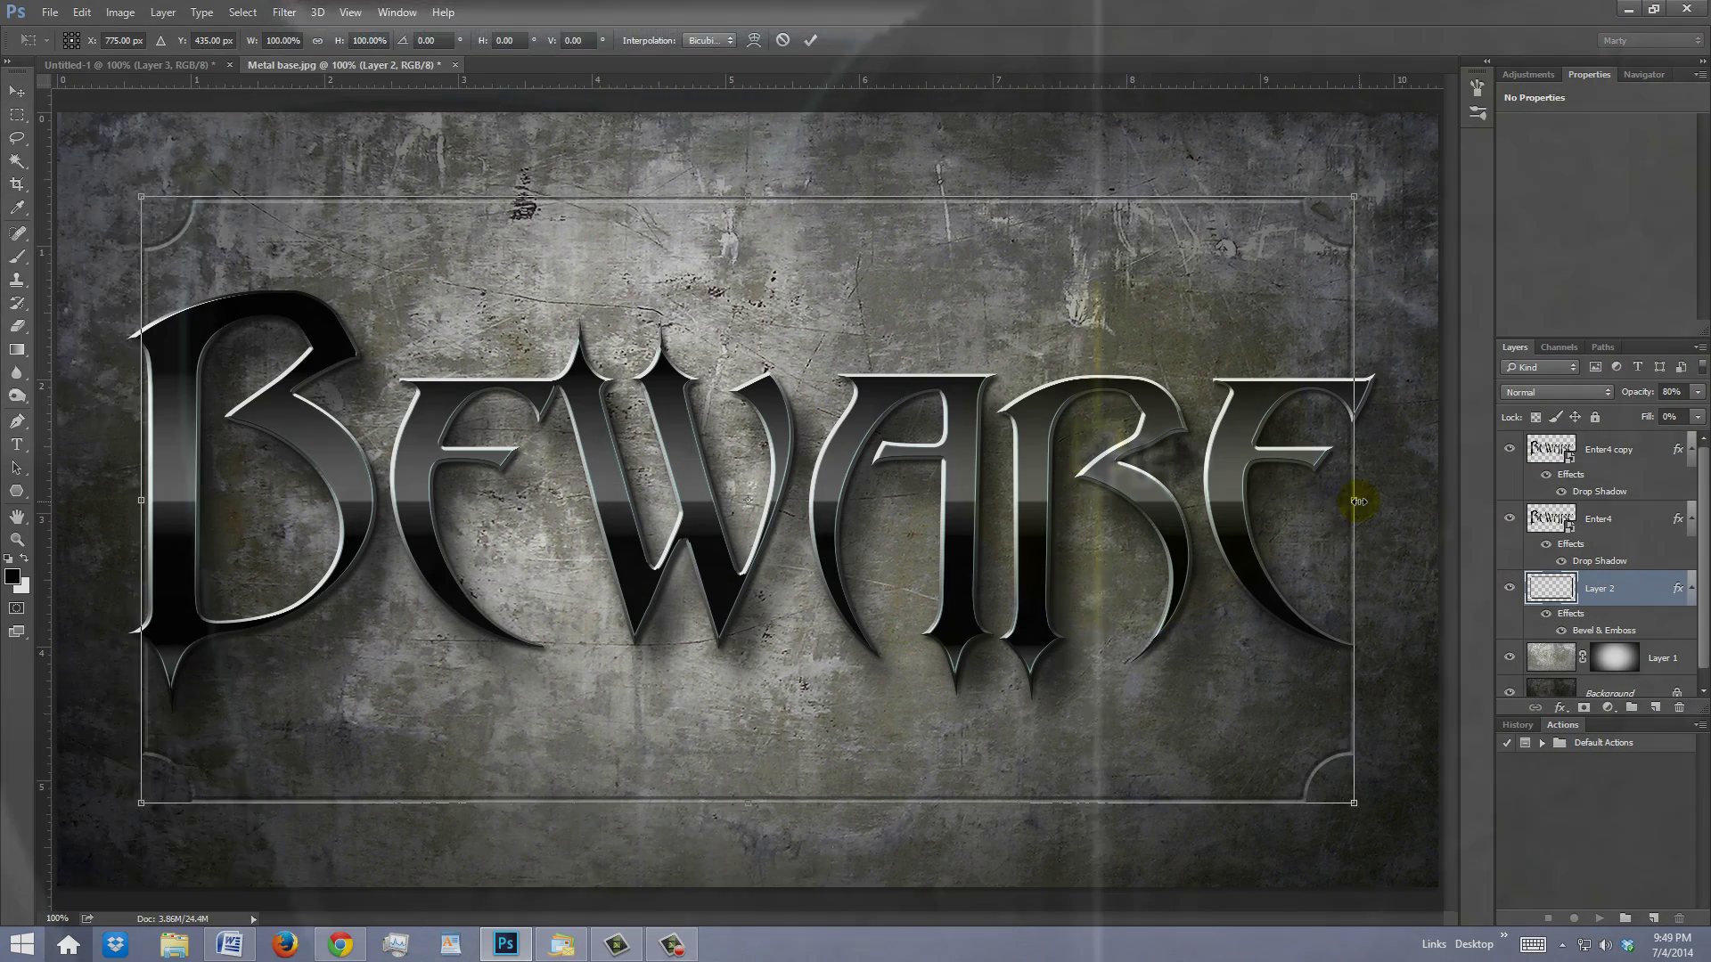
pyautogui.moveTo(1364, 497); pyautogui.dragTo(1413, 497)
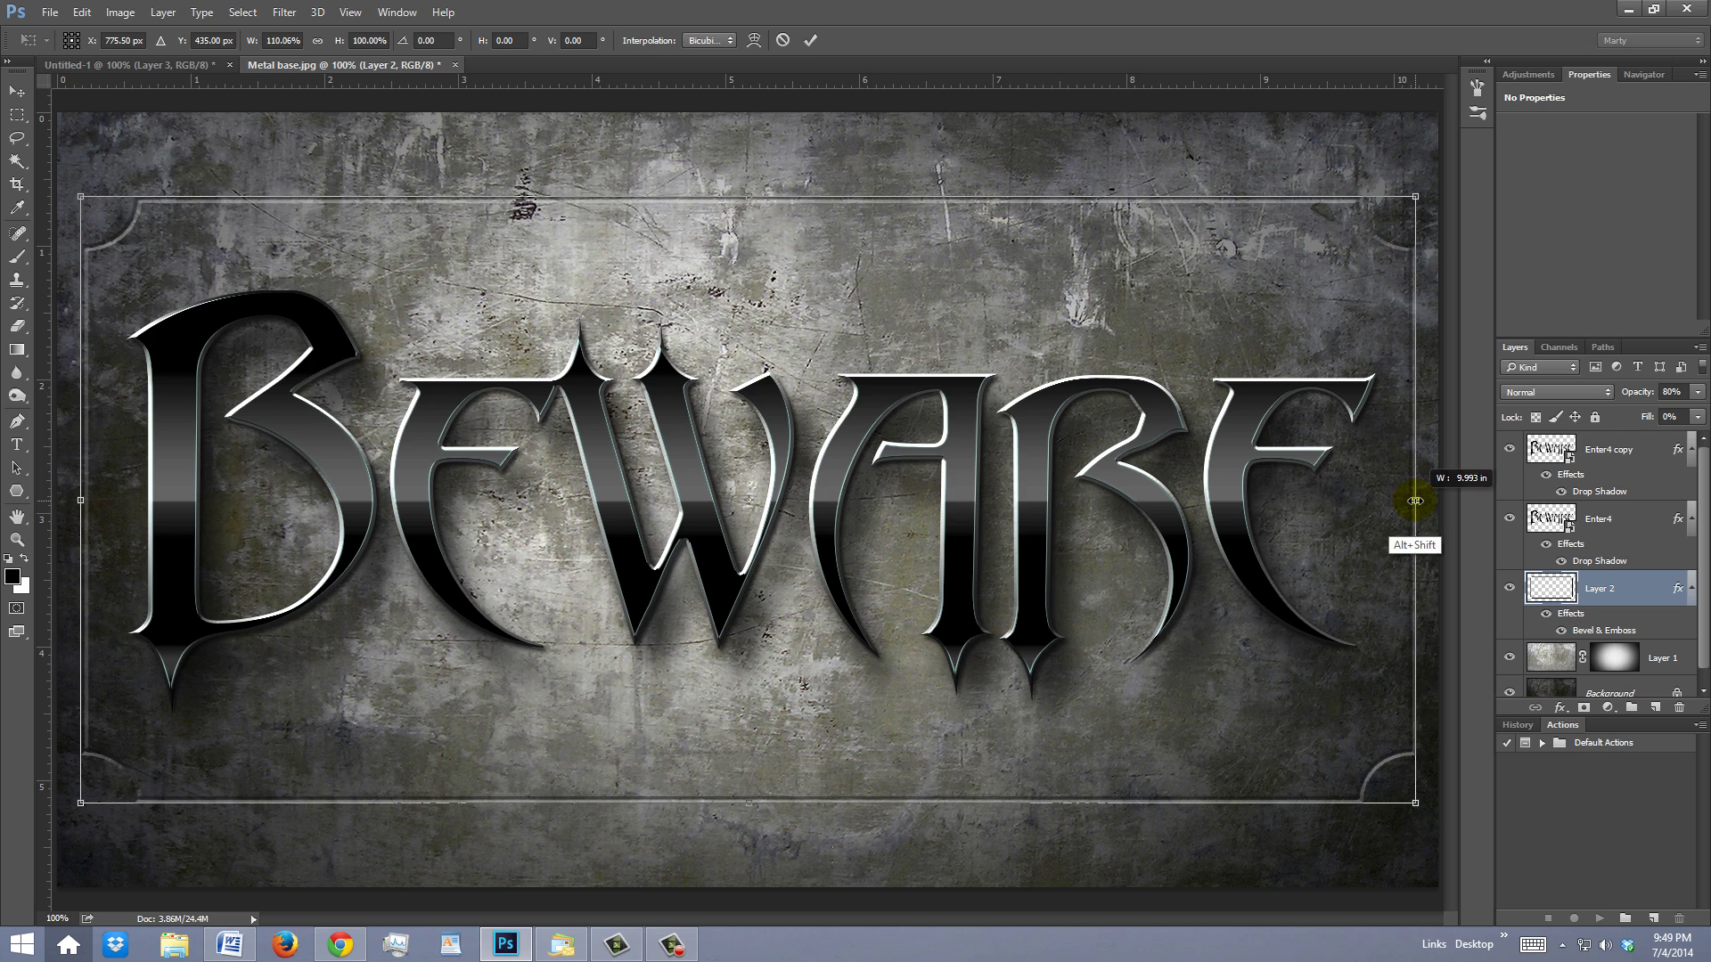
pyautogui.press('Return')
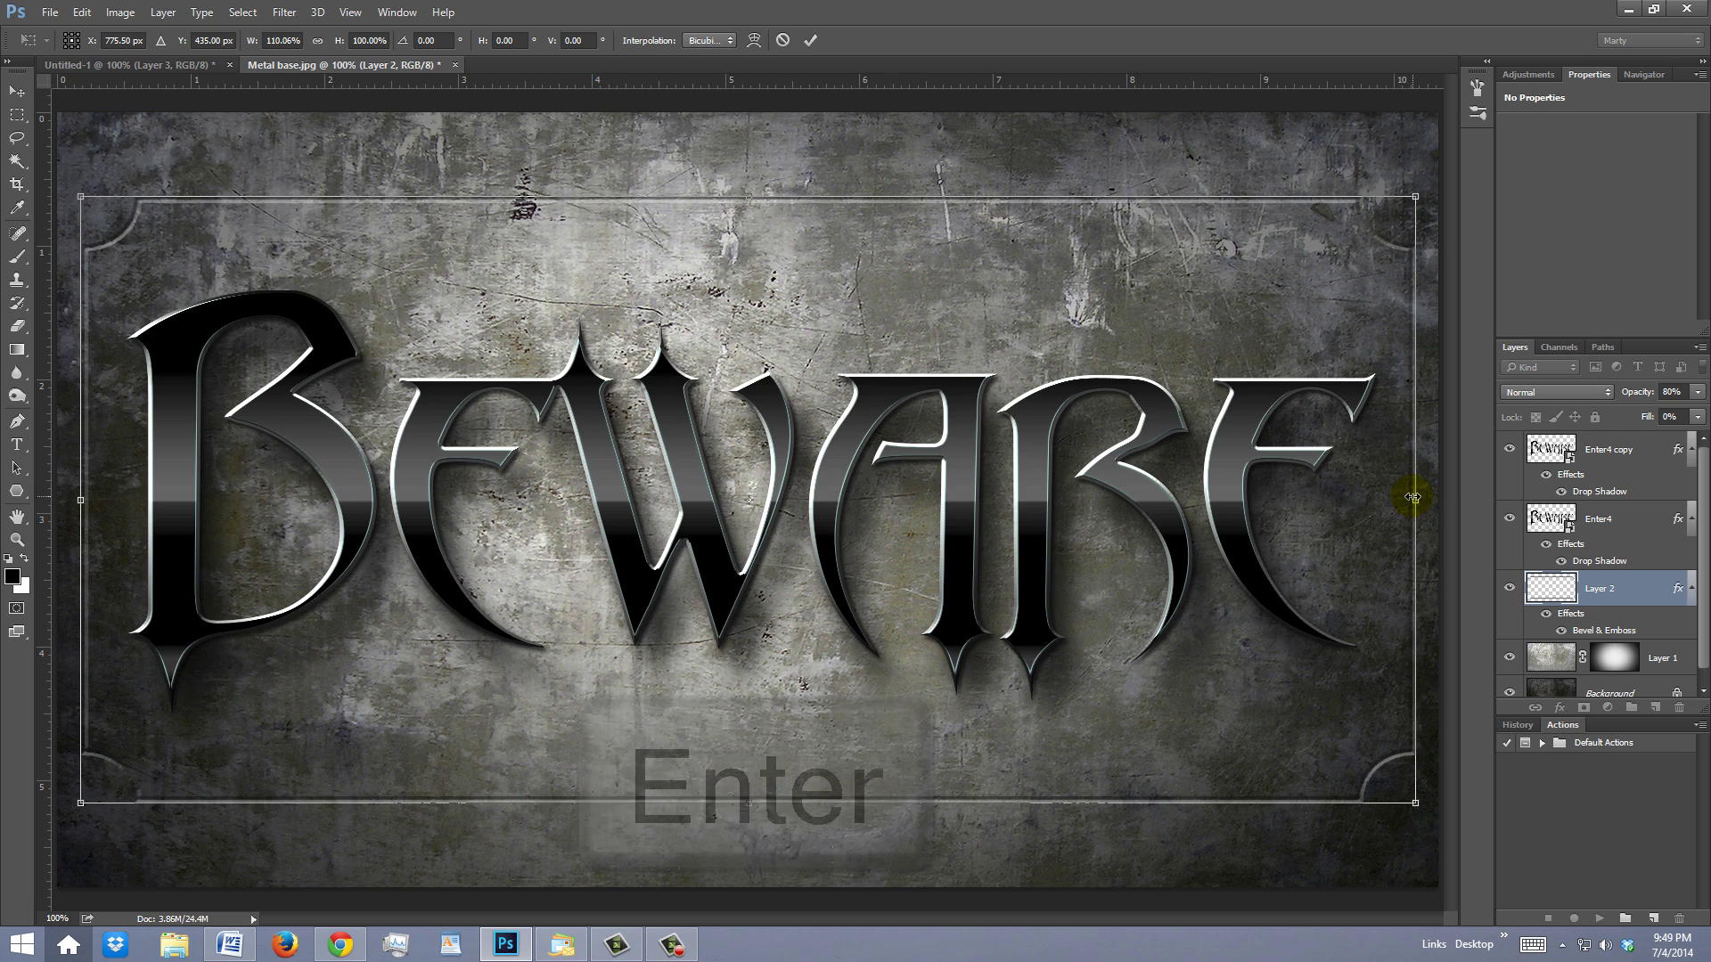